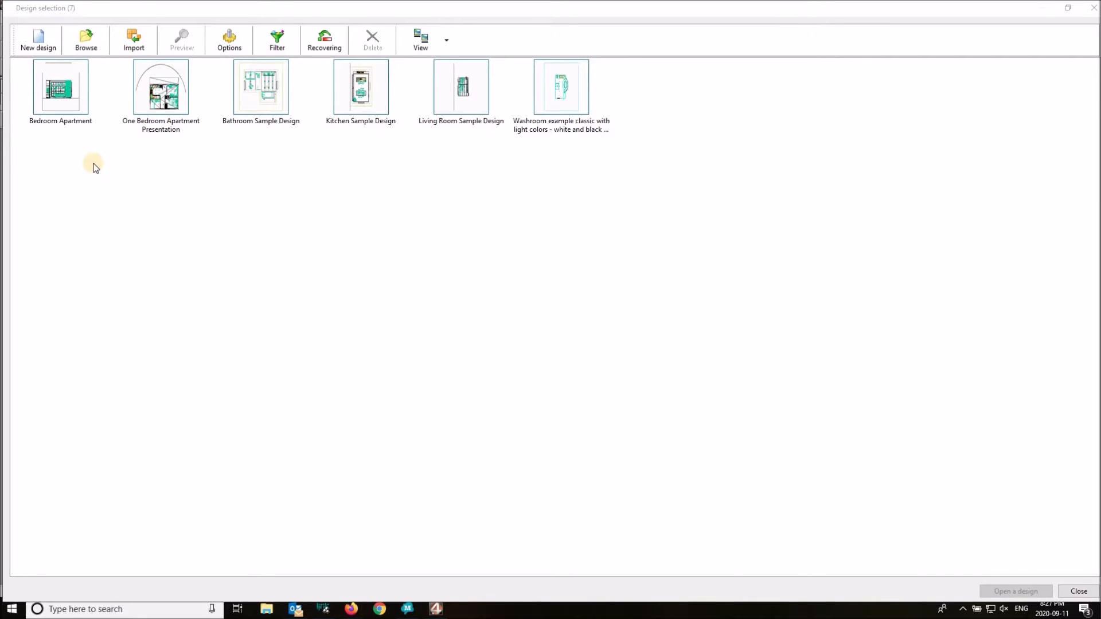
- Create a design named "kitchen project" and draw a 450 x 450 cm room with walls 260 cm high and 12 cm thick
{"action": "left_click", "coordinate": [39, 41]}
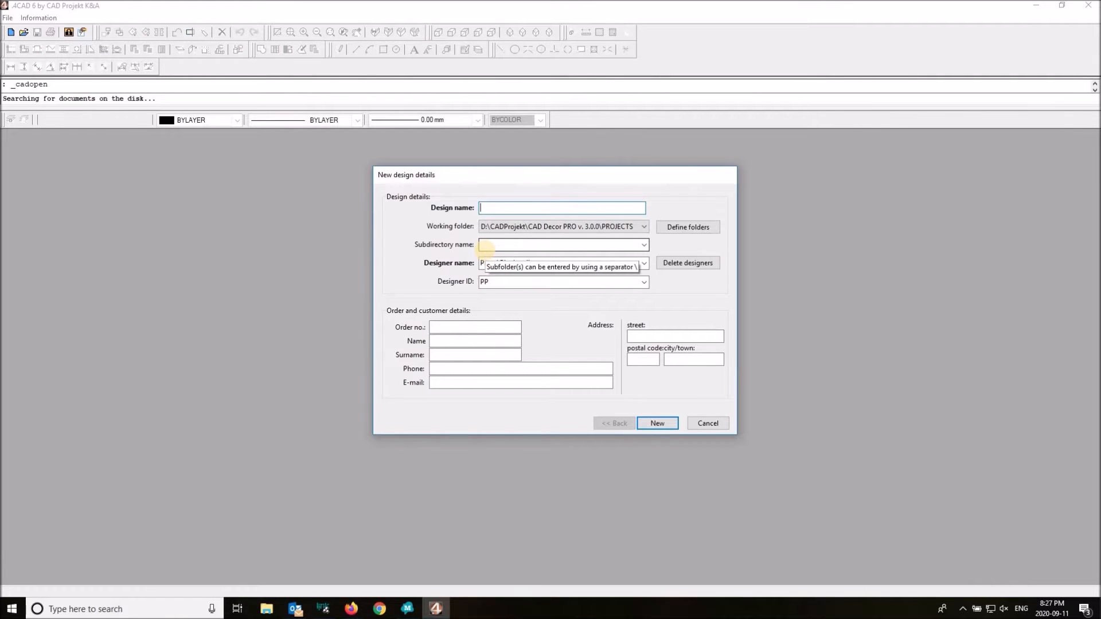
{"action": "type", "text": "kitchen project"}
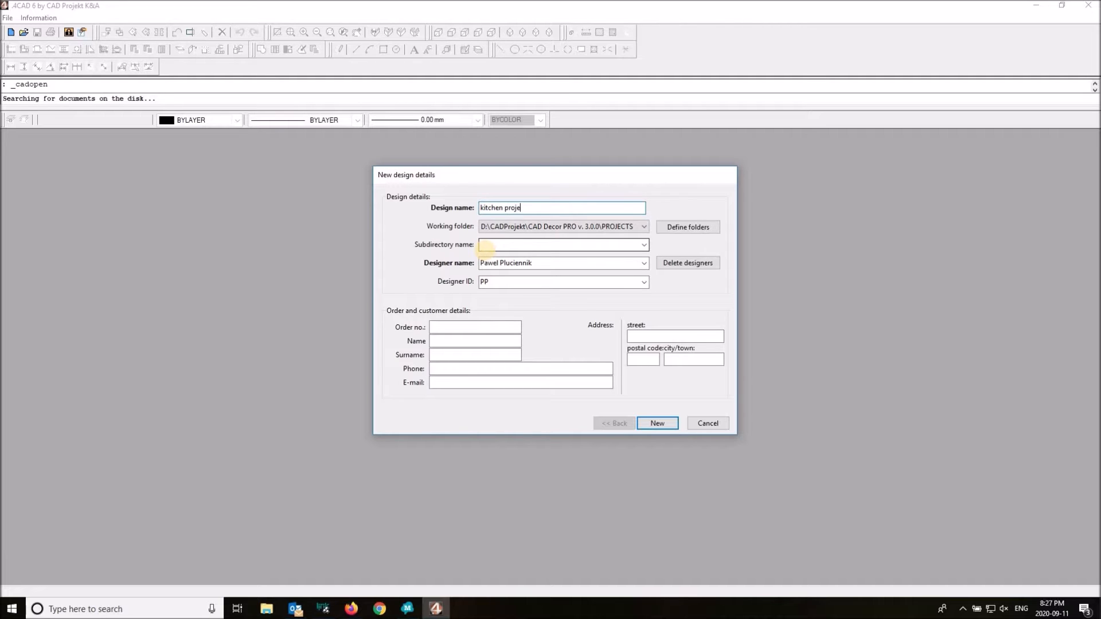
{"action": "left_click", "coordinate": [658, 423]}
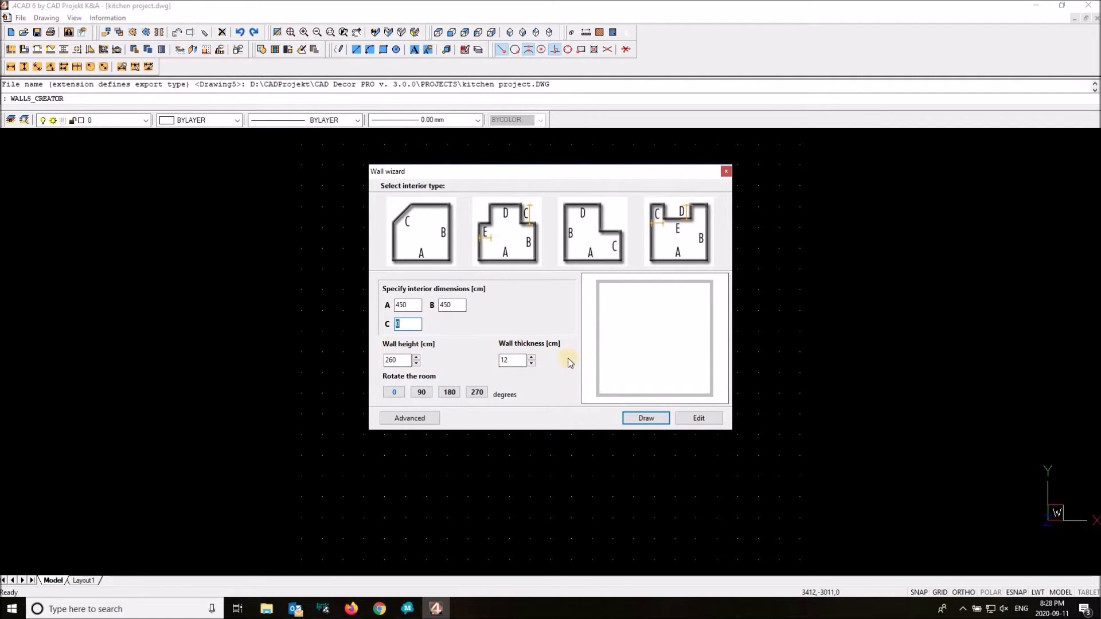
{"action": "left_click", "coordinate": [641, 419]}
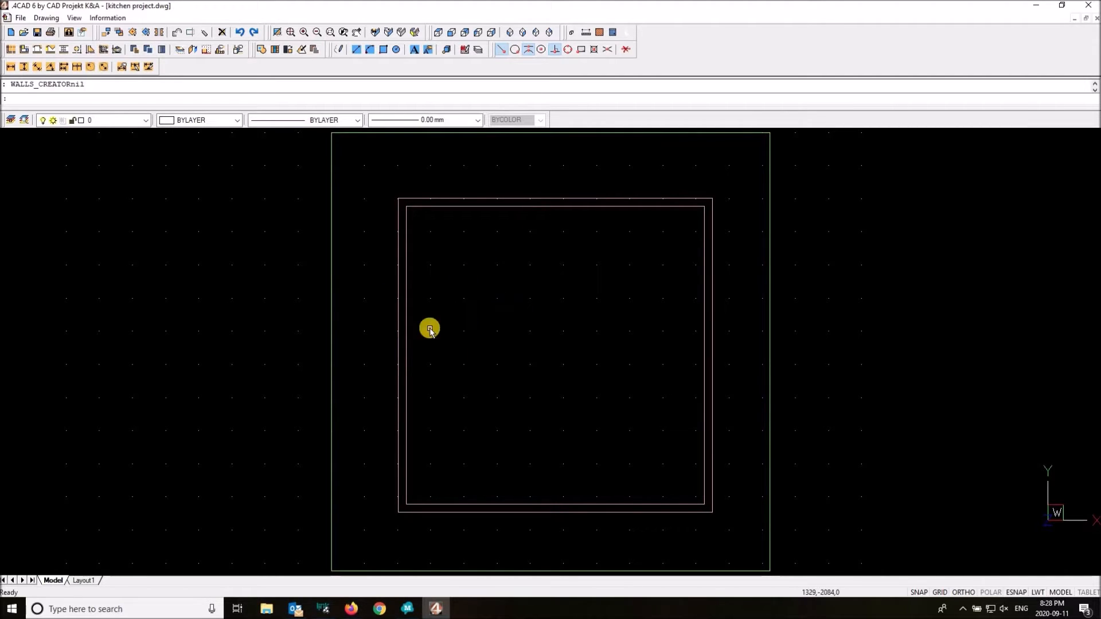
- Load the Universal database of kitchen furniture and choose the CYNAMON set for the cabinet colouring
{"action": "left_click", "coordinate": [24, 50]}
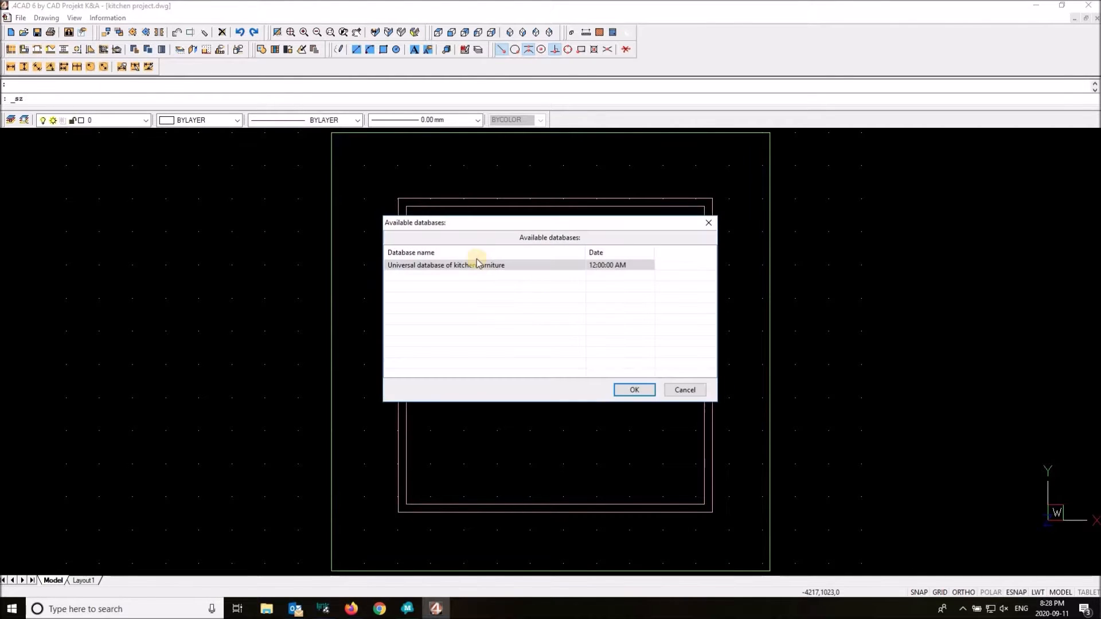
{"action": "left_click", "coordinate": [633, 389]}
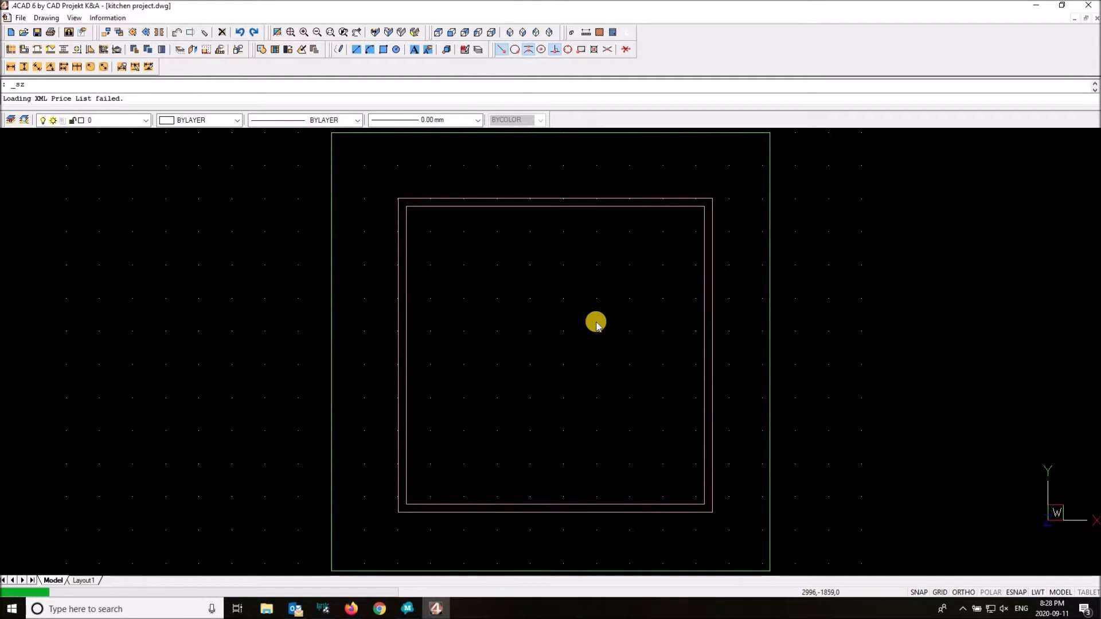
{"action": "mouse_move", "coordinate": [516, 178]}
{"action": "left_mouse_down"}
{"action": "mouse_move", "coordinate": [580, 202]}
{"action": "mouse_move", "coordinate": [733, 221]}
{"action": "mouse_move", "coordinate": [787, 241]}
{"action": "mouse_move", "coordinate": [788, 226]}
{"action": "mouse_move", "coordinate": [690, 253]}
{"action": "mouse_move", "coordinate": [623, 253]}
{"action": "left_mouse_up"}
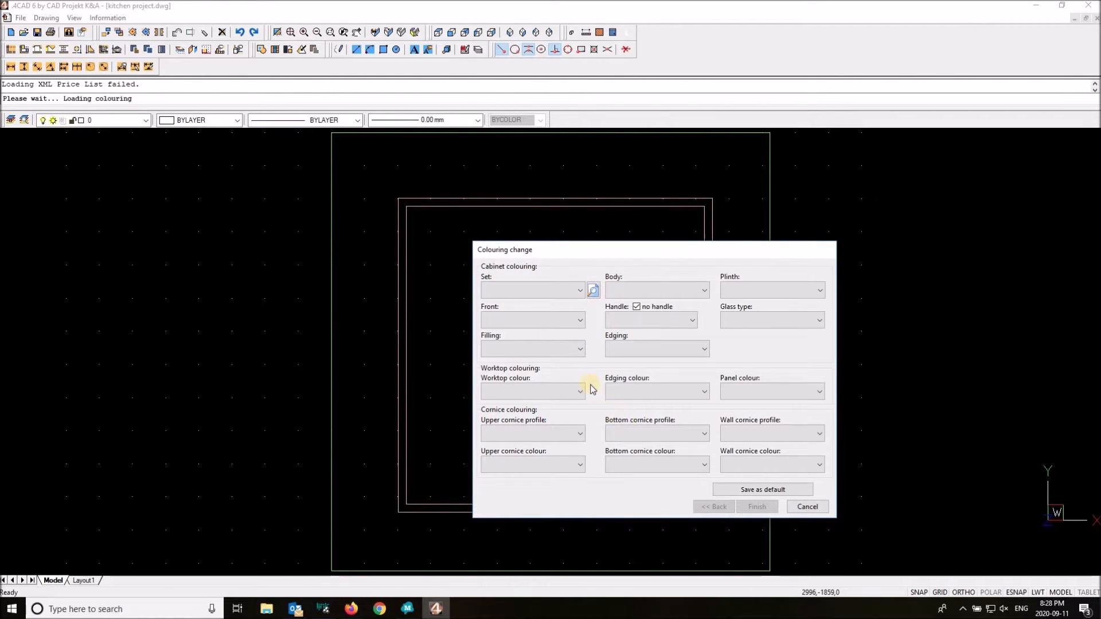
{"action": "left_click", "coordinate": [593, 294]}
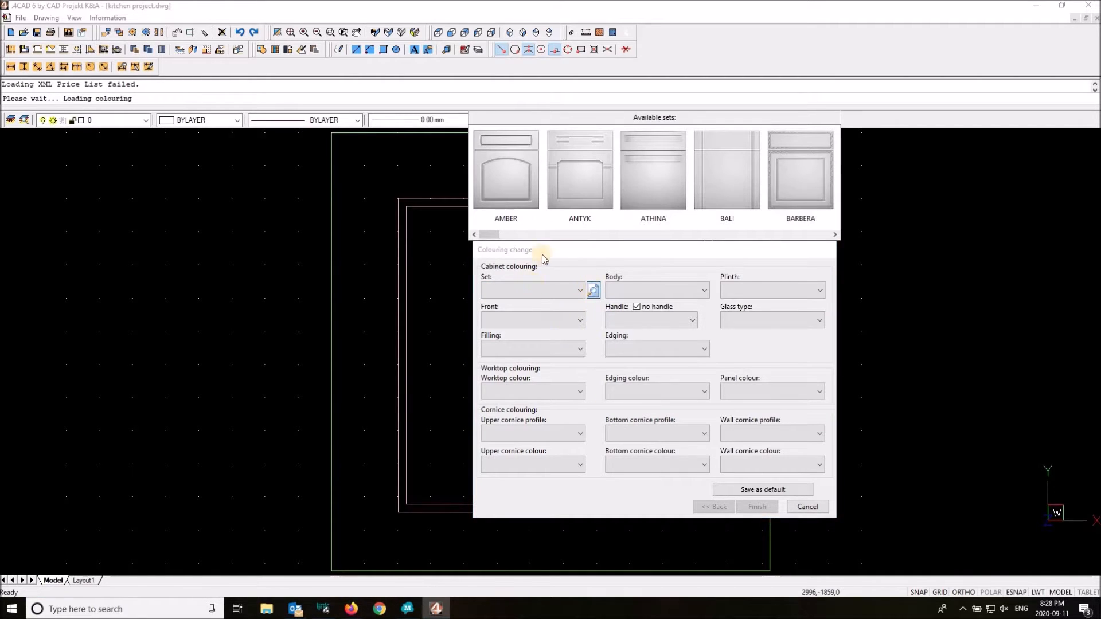
{"action": "left_click_drag", "start_coordinate": [492, 235], "coordinate": [522, 236]}
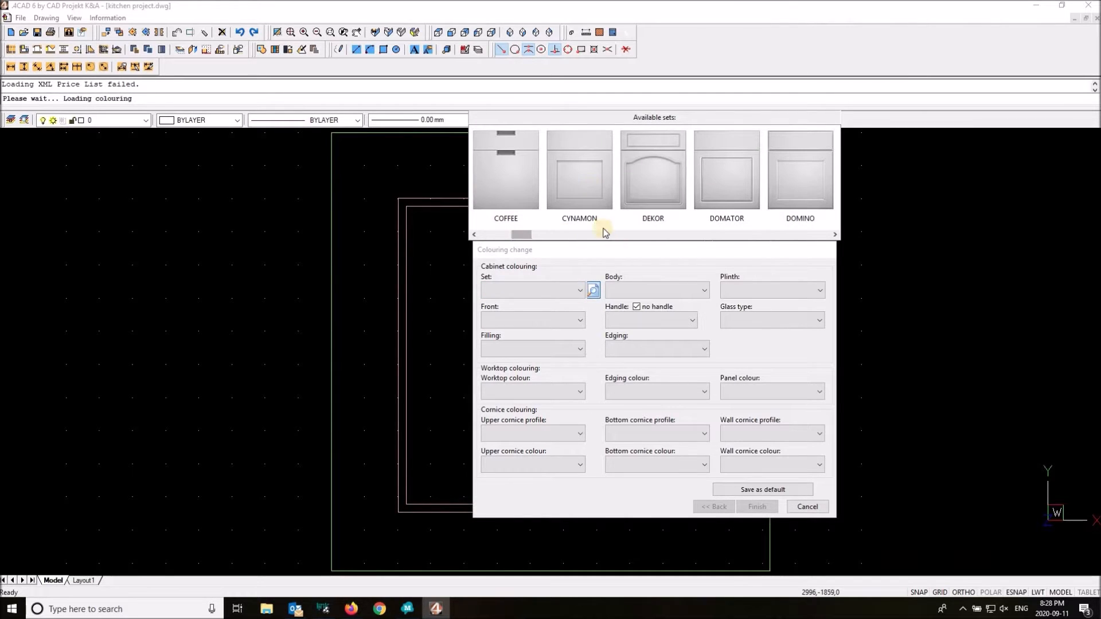
{"action": "left_click", "coordinate": [591, 179]}
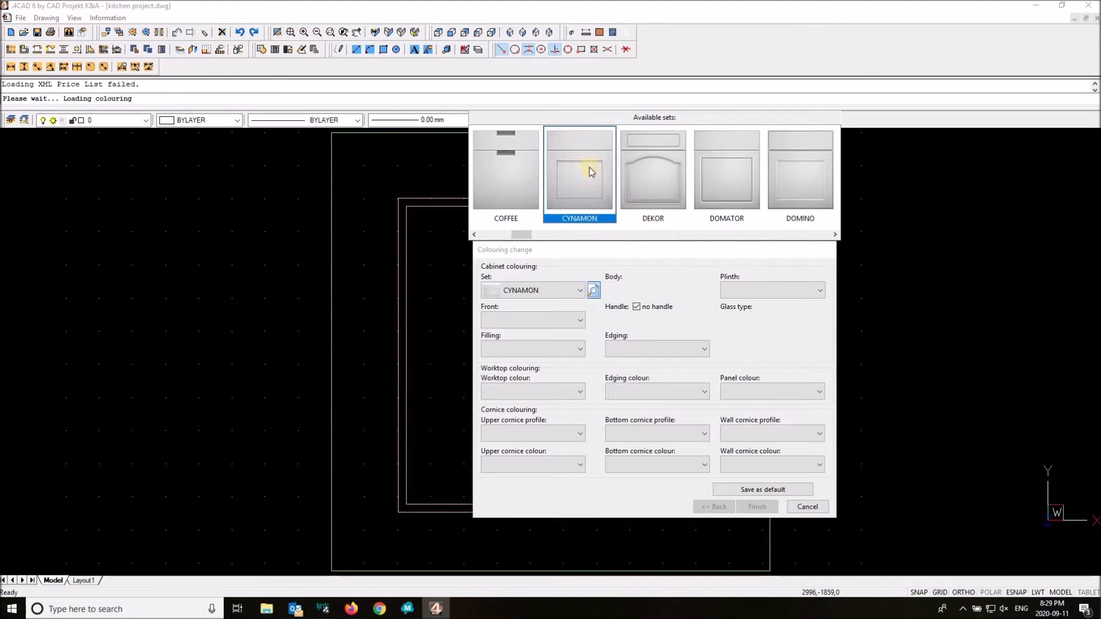
{"action": "left_click", "coordinate": [594, 291]}
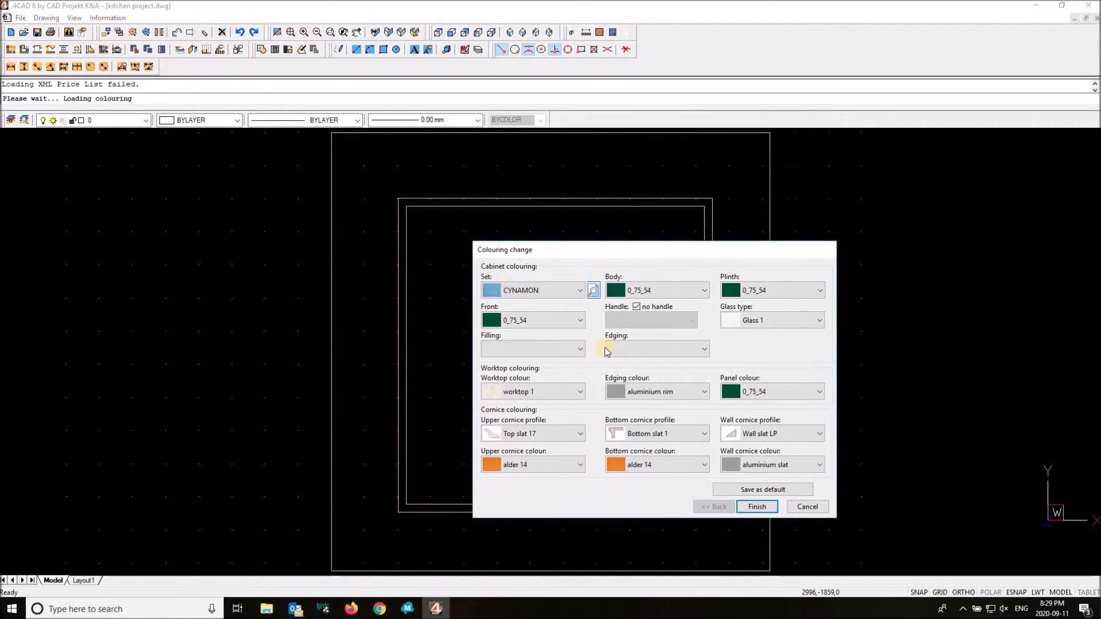
- Set the cabinet body and front colours to 255_255_255
{"action": "left_click", "coordinate": [701, 292]}
{"action": "left_click_drag", "start_coordinate": [705, 319], "coordinate": [642, 360]}
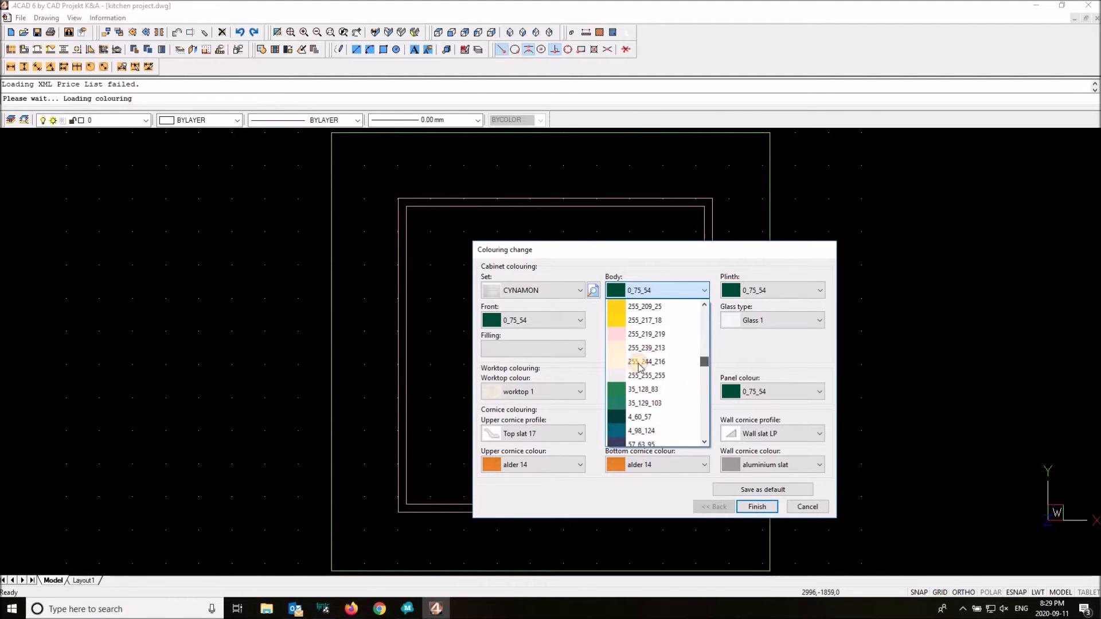
{"action": "left_click", "coordinate": [672, 373]}
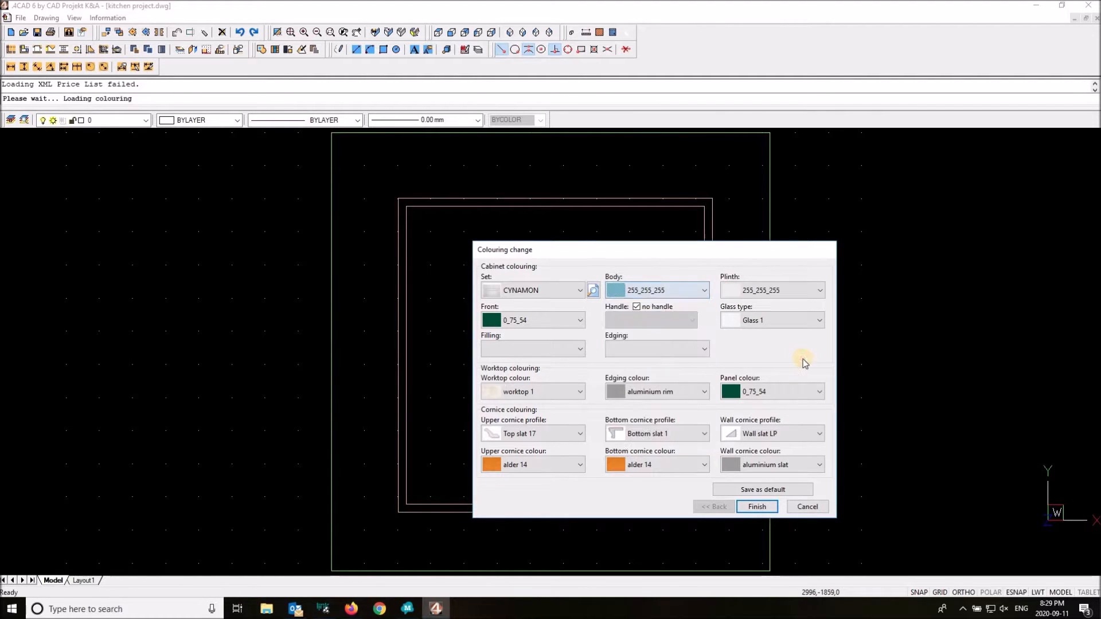
{"action": "left_click", "coordinate": [547, 322]}
{"action": "left_click_drag", "start_coordinate": [581, 339], "coordinate": [578, 392]}
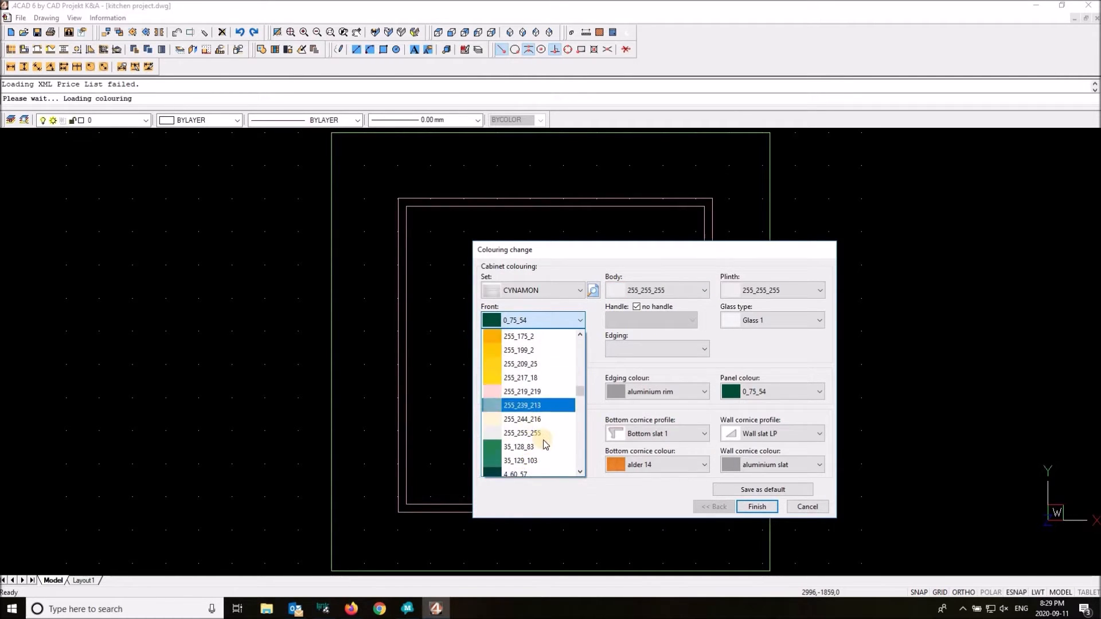
{"action": "left_click", "coordinate": [539, 433]}
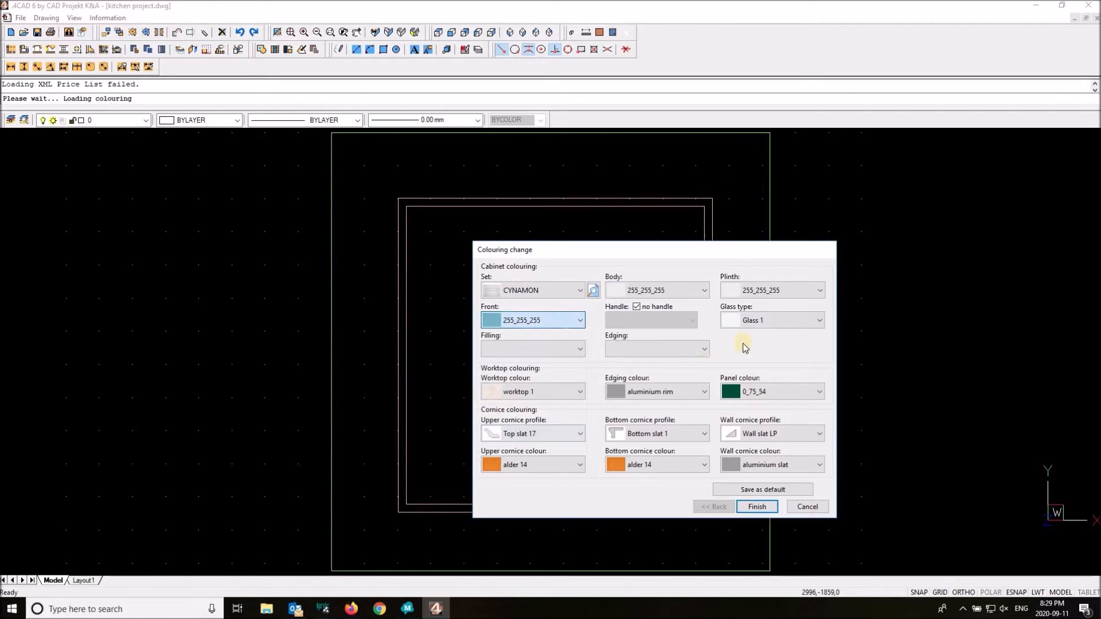
- Set the worktop colour to worktop 129
{"action": "left_click", "coordinate": [540, 397]}
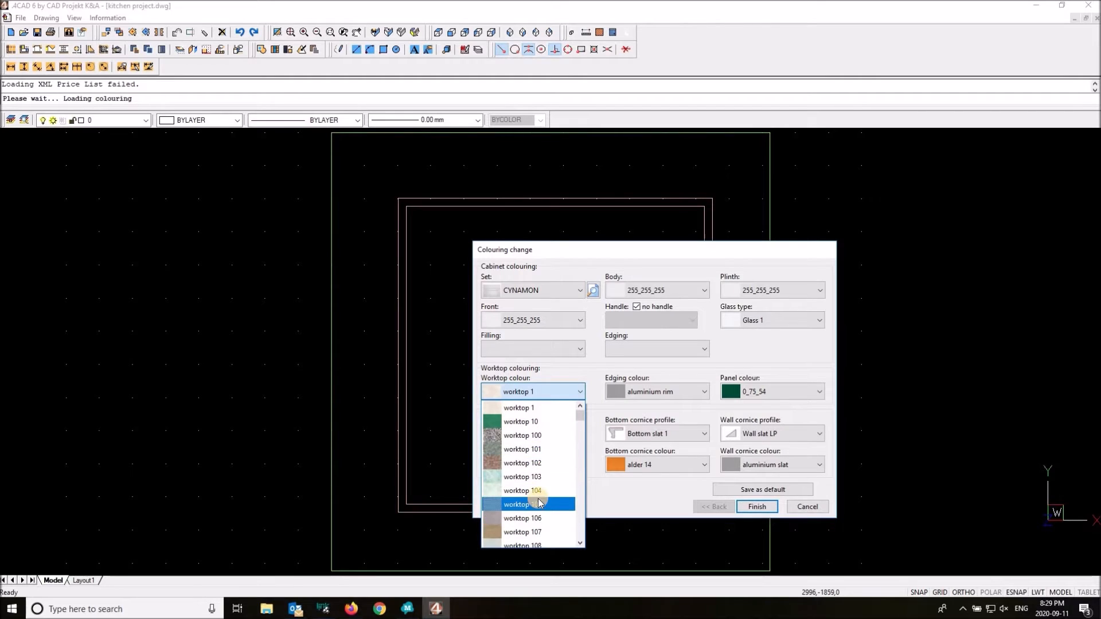
{"action": "left_click_drag", "start_coordinate": [580, 417], "coordinate": [581, 443]}
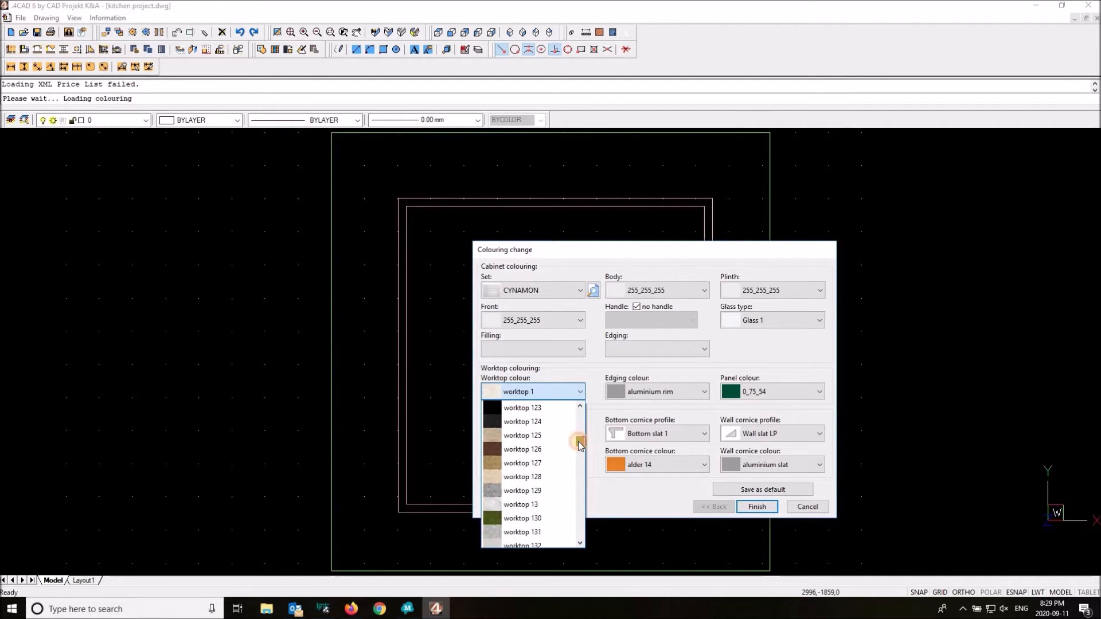
{"action": "left_click", "coordinate": [547, 491]}
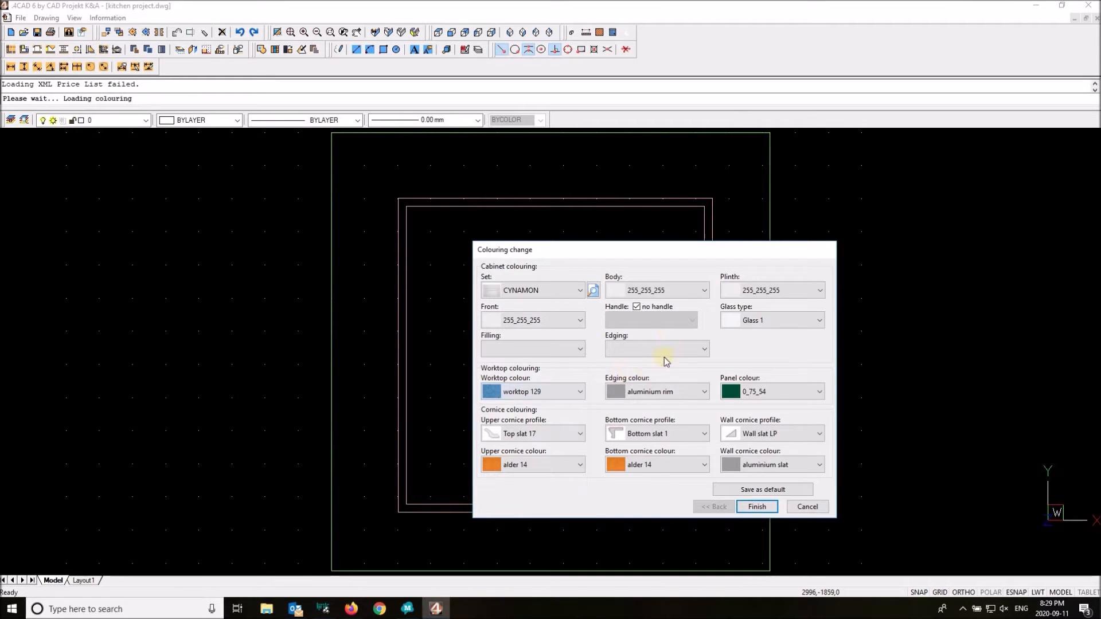
- Enable handles for the cabinets and choose the Knob_2 model
{"action": "left_click", "coordinate": [637, 307]}
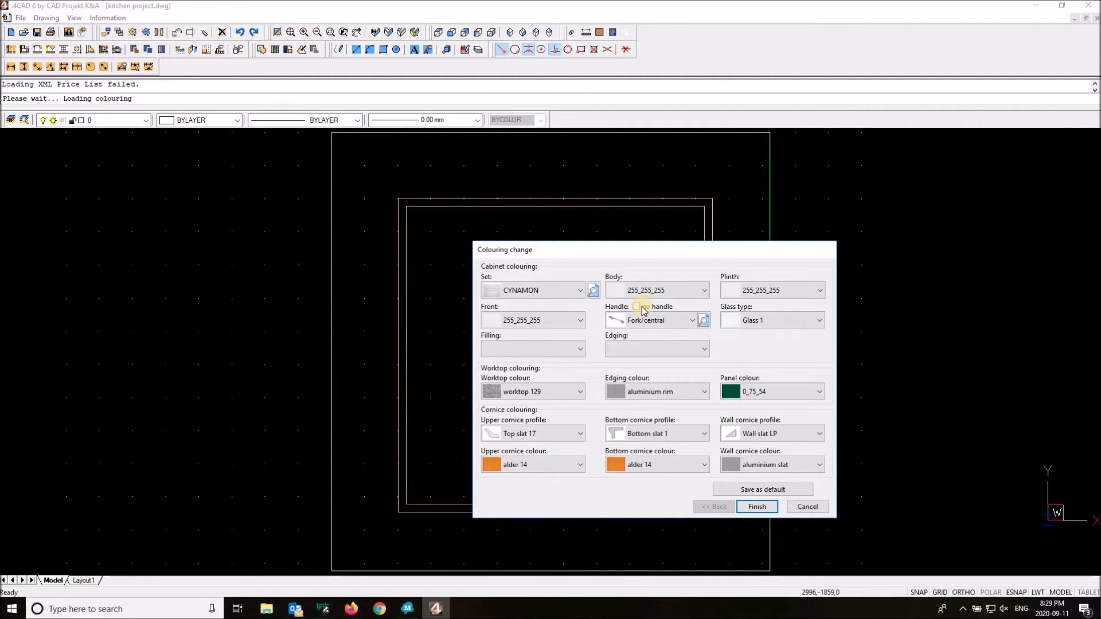
{"action": "left_click", "coordinate": [704, 322]}
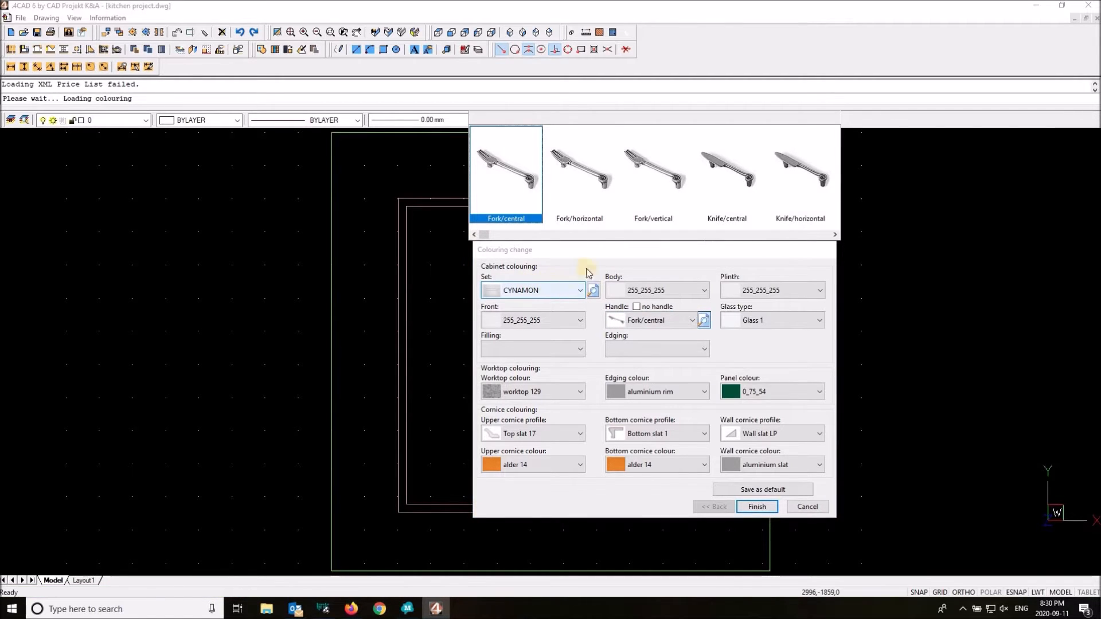
{"action": "left_click_drag", "start_coordinate": [485, 237], "coordinate": [504, 239]}
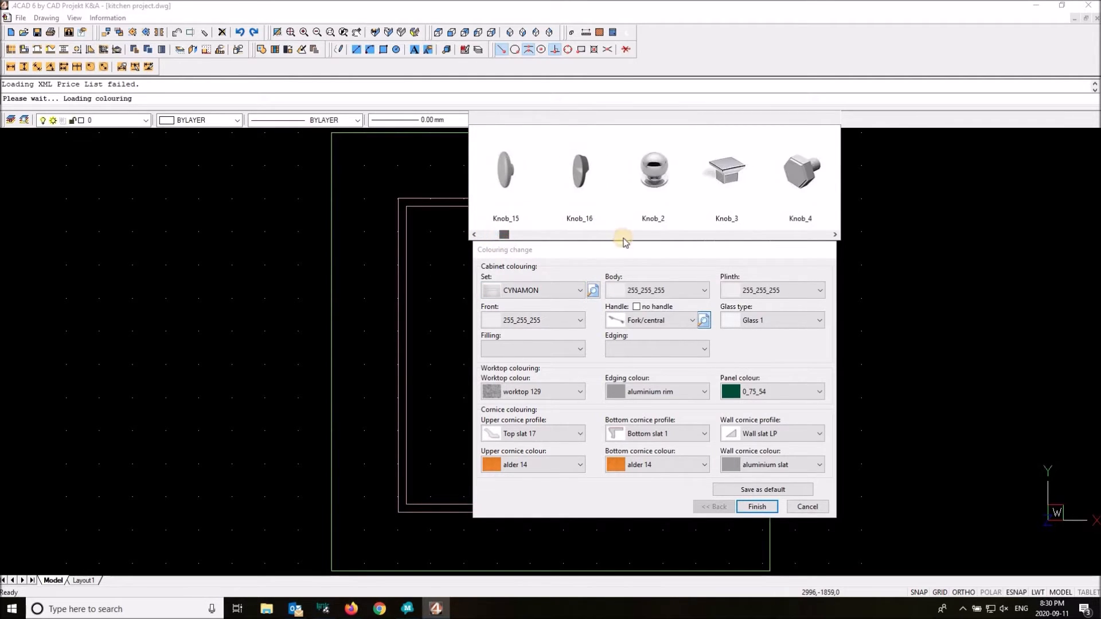
{"action": "left_click", "coordinate": [654, 172]}
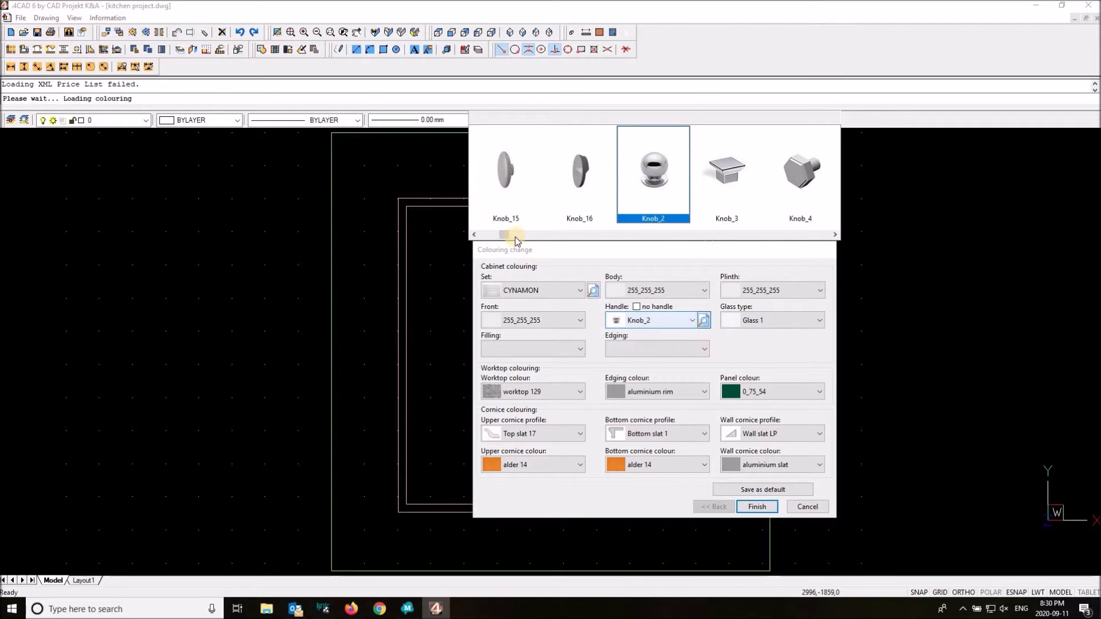
{"action": "left_click", "coordinate": [704, 322]}
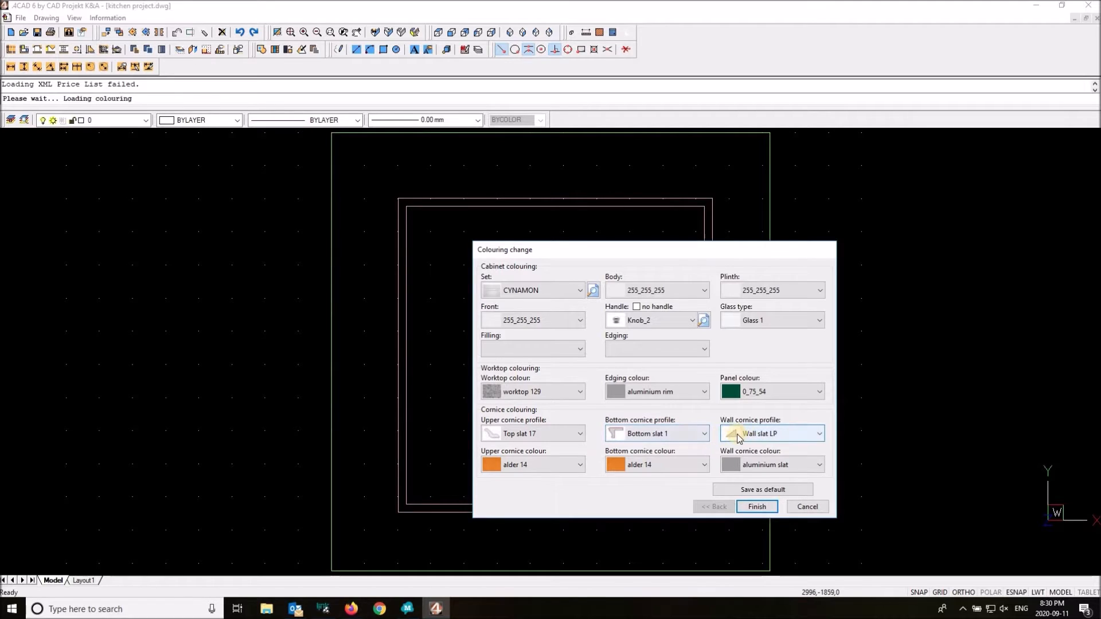
{"action": "left_click", "coordinate": [555, 434]}
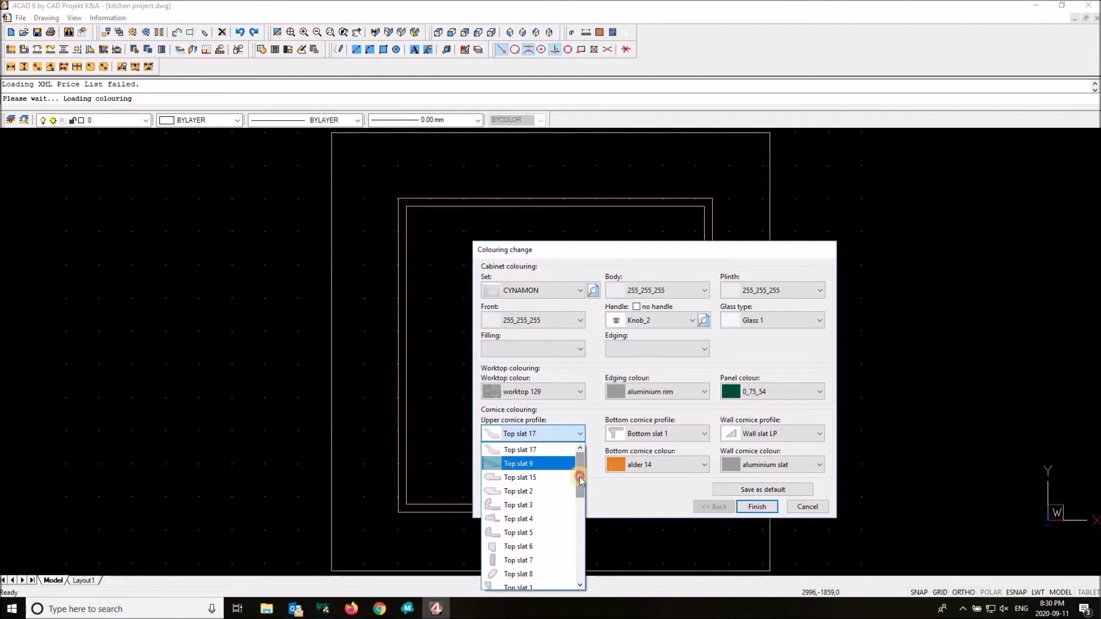
{"action": "mouse_move", "coordinate": [580, 481]}
{"action": "left_mouse_down"}
{"action": "mouse_move", "coordinate": [578, 552]}
{"action": "mouse_move", "coordinate": [584, 461]}
{"action": "left_mouse_up"}
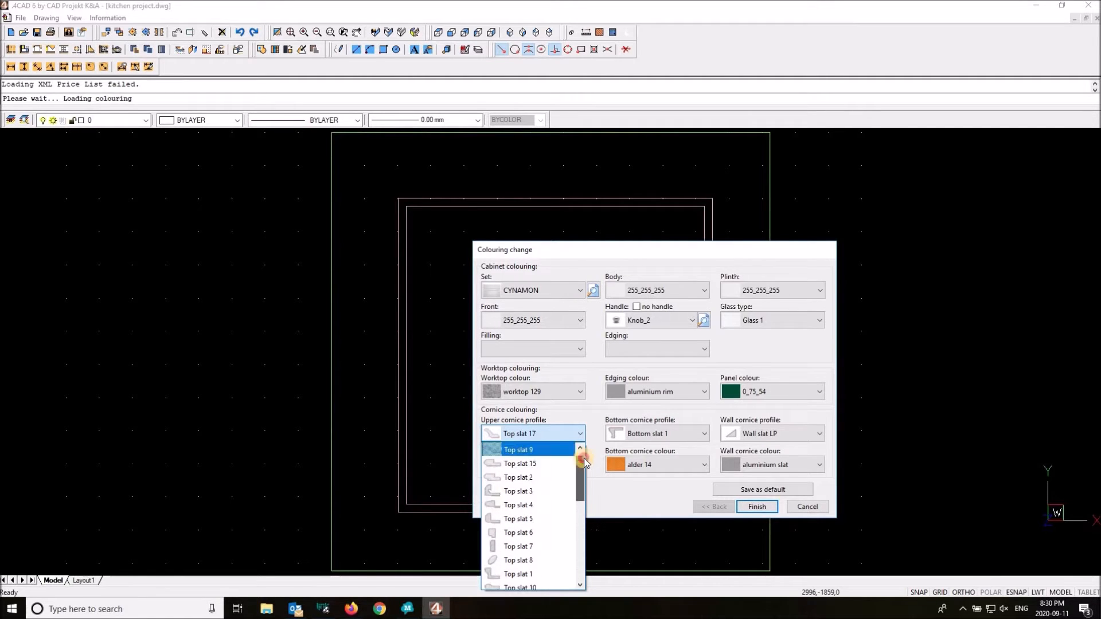
{"action": "left_click", "coordinate": [593, 459]}
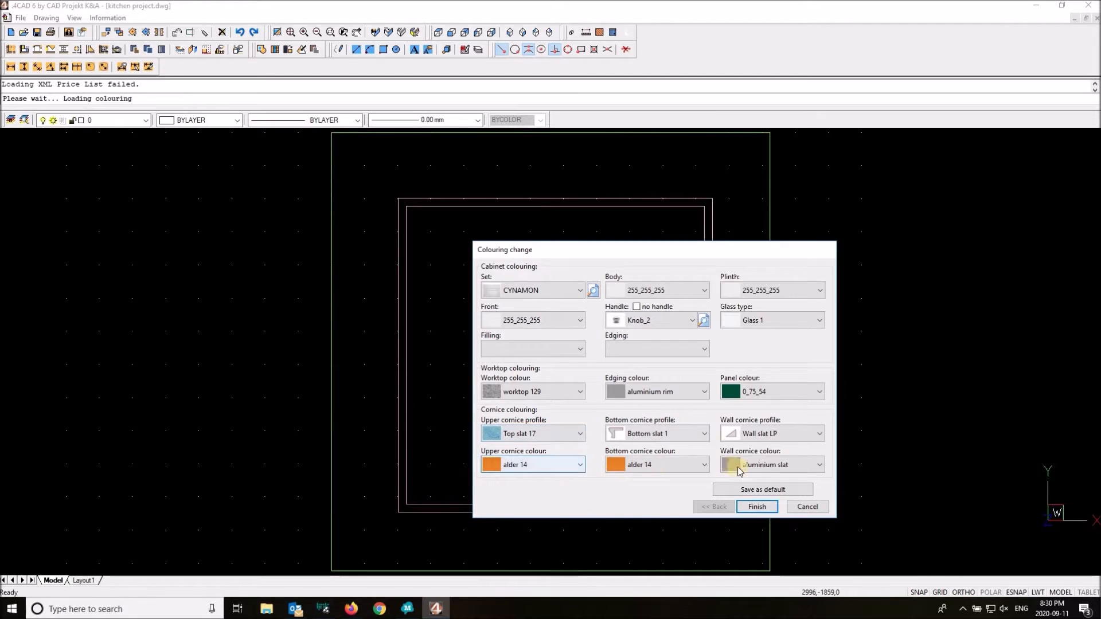
- Set the wall cornice profile to Wall slat narrow LPW and apply the colouring settings
{"action": "left_click", "coordinate": [771, 436]}
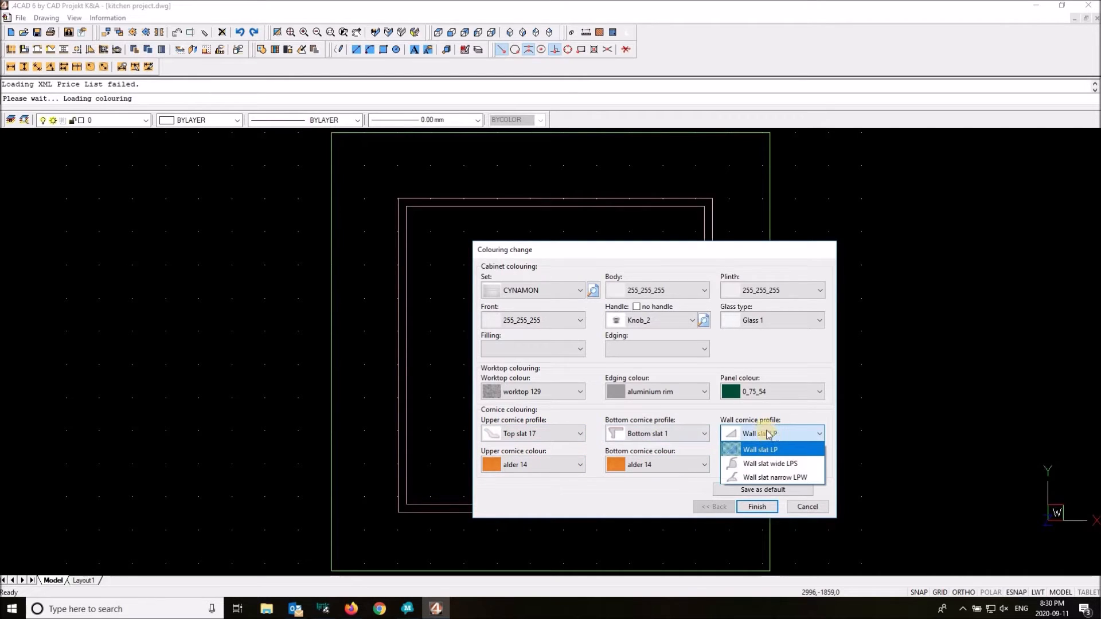
{"action": "left_click", "coordinate": [763, 478]}
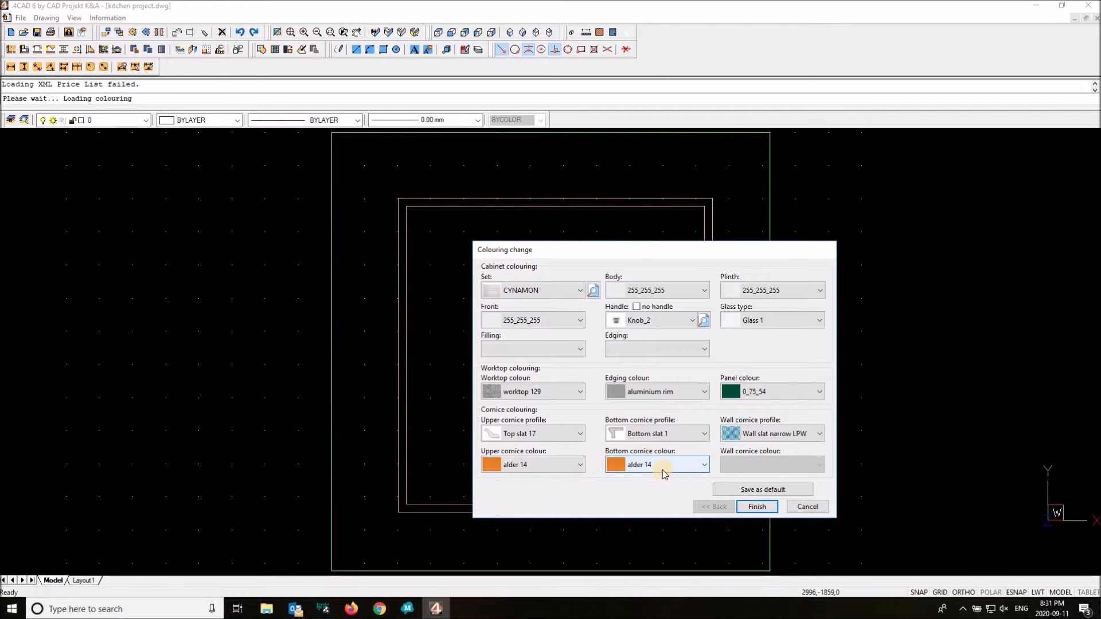
{"action": "left_click", "coordinate": [756, 508]}
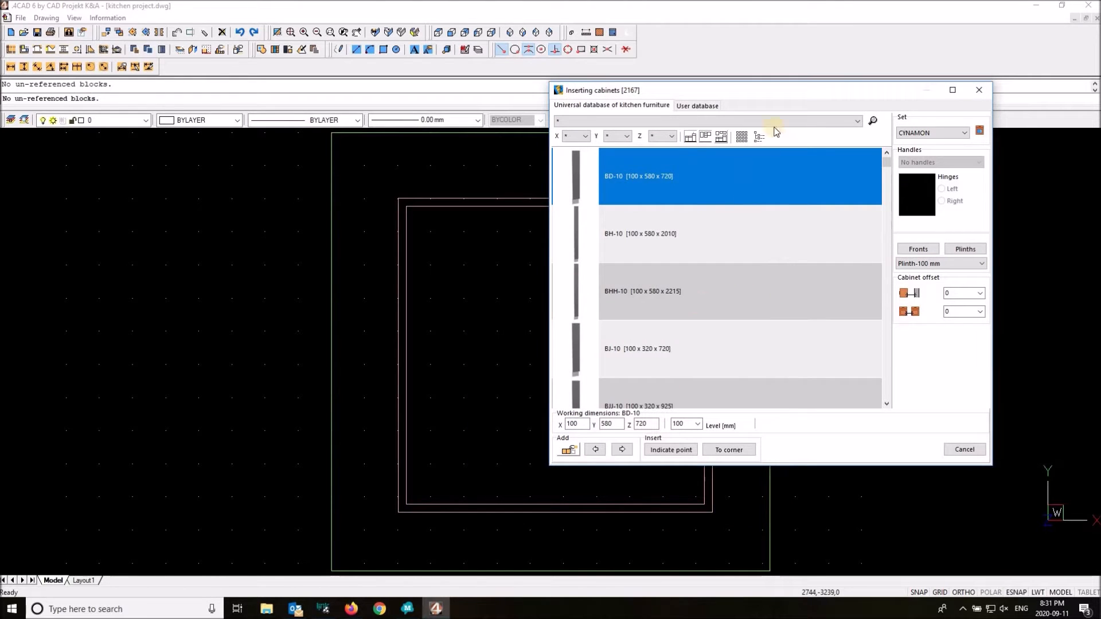
- Filter the universal kitchen furniture database to the group Bottom cabinets h - 720
{"action": "left_click_drag", "start_coordinate": [752, 91], "coordinate": [832, 50]}
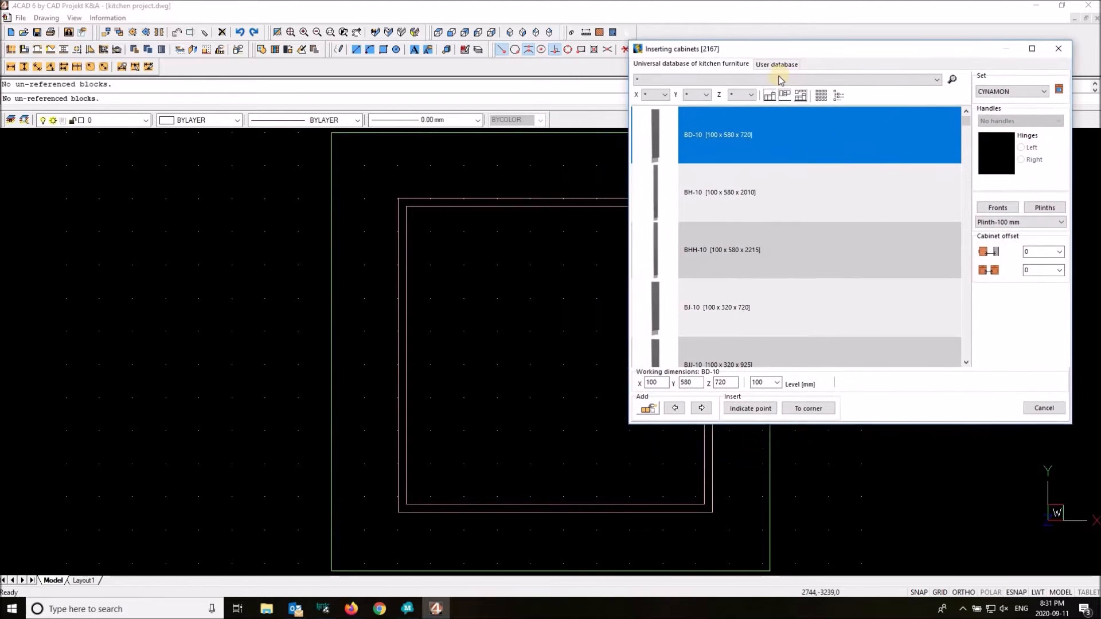
{"action": "left_click", "coordinate": [762, 80]}
{"action": "left_click", "coordinate": [763, 84]}
{"action": "left_click", "coordinate": [686, 81]}
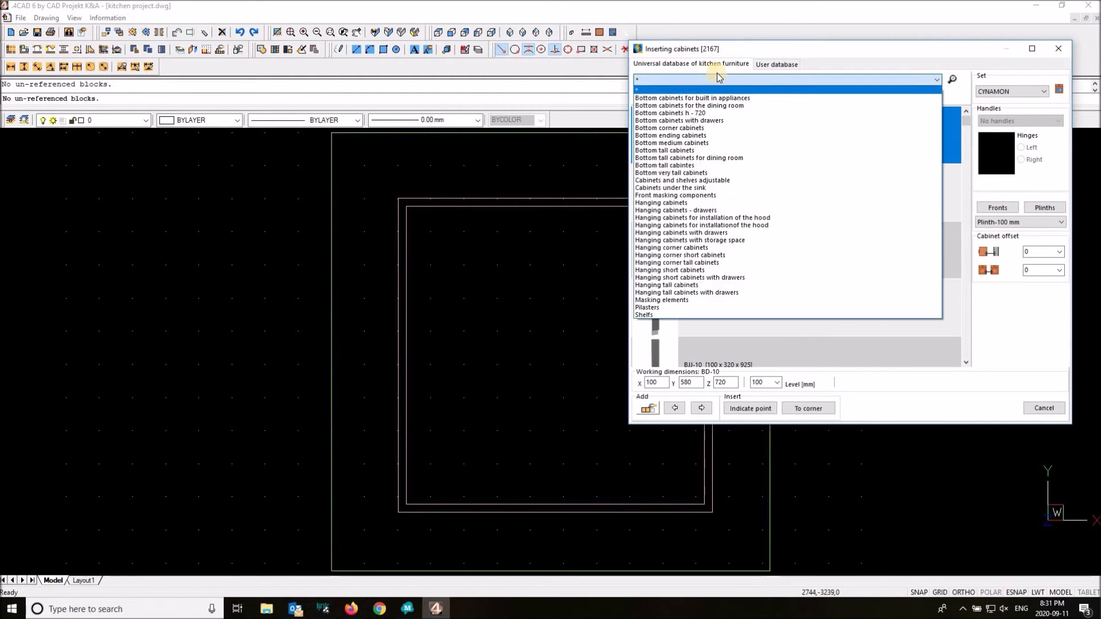
{"action": "left_click", "coordinate": [671, 114]}
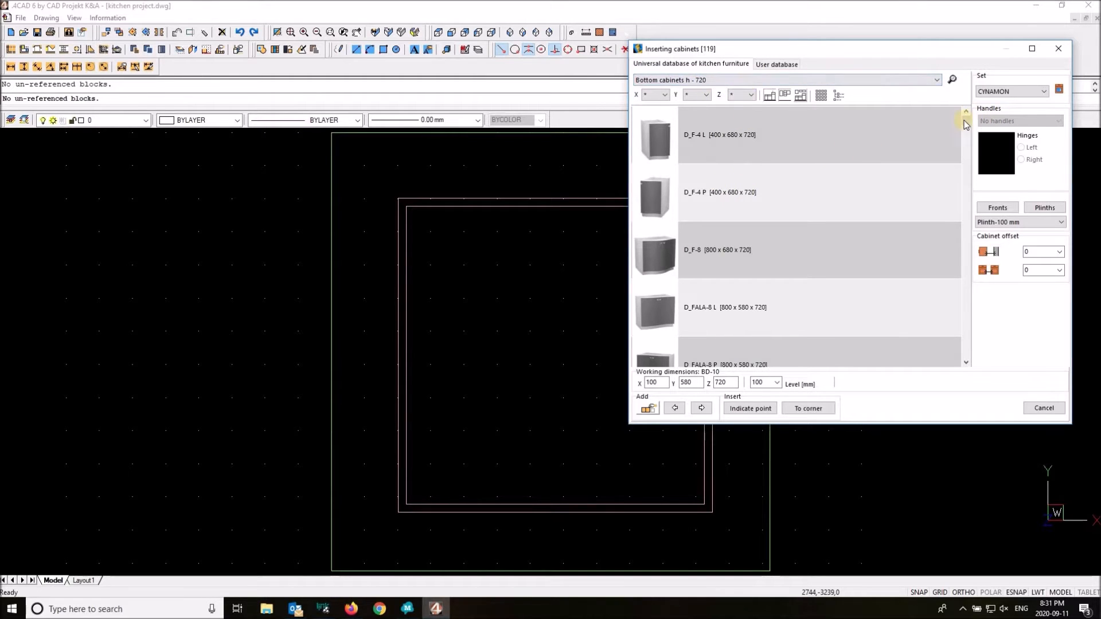
{"action": "mouse_move", "coordinate": [965, 124]}
{"action": "left_mouse_down"}
{"action": "mouse_move", "coordinate": [965, 169]}
{"action": "mouse_move", "coordinate": [965, 118]}
{"action": "left_mouse_up"}
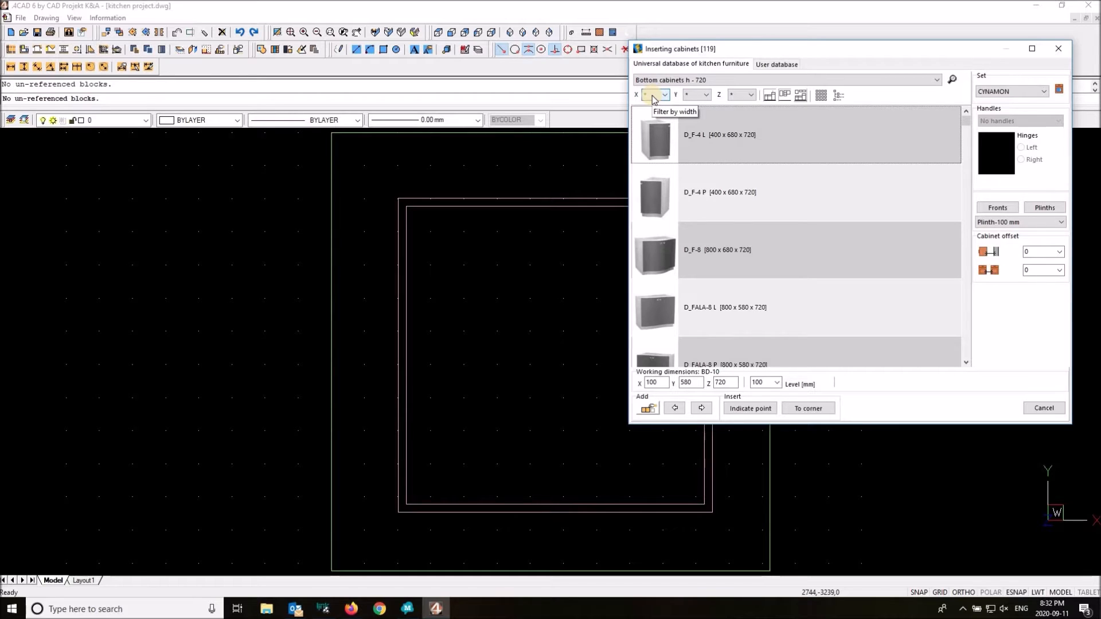
- Filter the bottom cabinets by a depth of 58 and a height of 72
{"action": "left_click", "coordinate": [701, 96]}
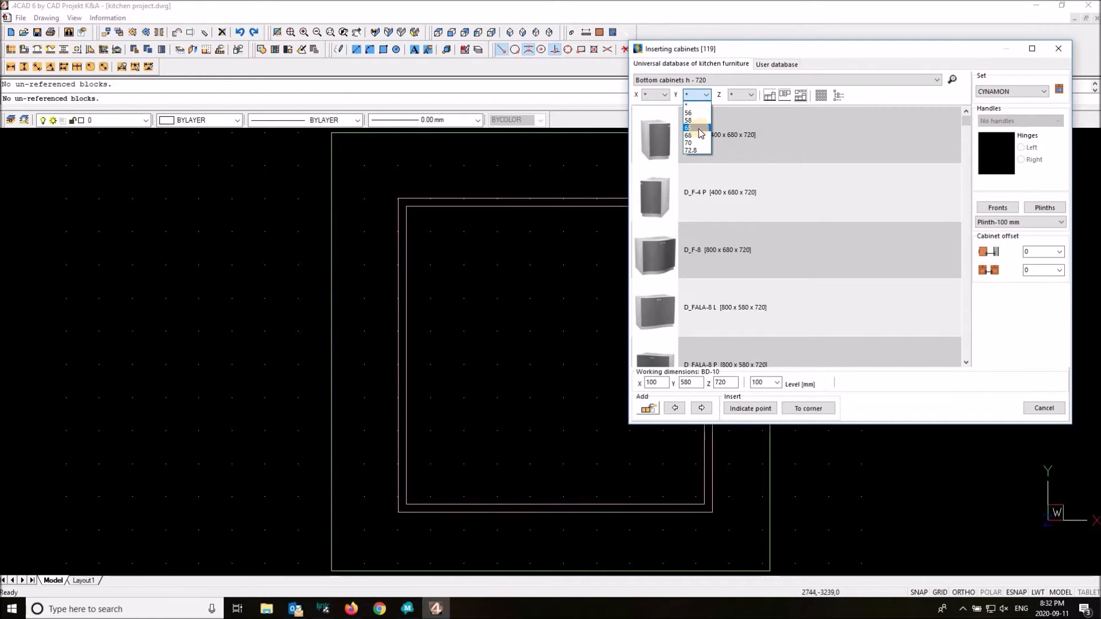
{"action": "left_click", "coordinate": [693, 121]}
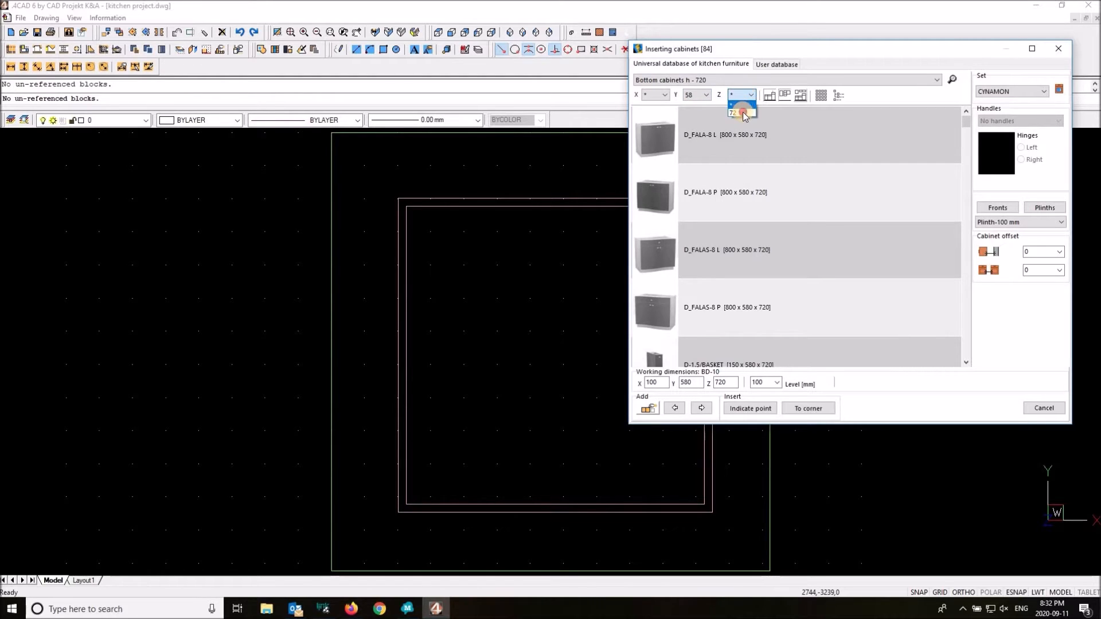
{"action": "left_click", "coordinate": [741, 95]}
{"action": "left_click", "coordinate": [775, 194]}
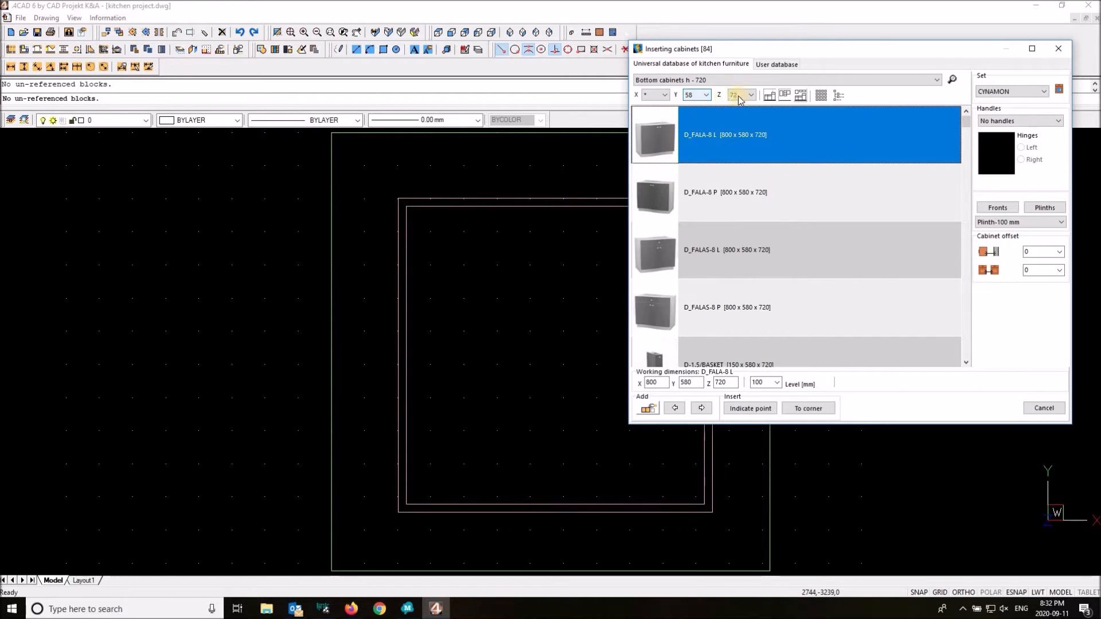
- Select the D-4 cabinet (400 x 580 x 720) and preview the CYNAMON front set
{"action": "left_click_drag", "start_coordinate": [968, 124], "coordinate": [931, 164]}
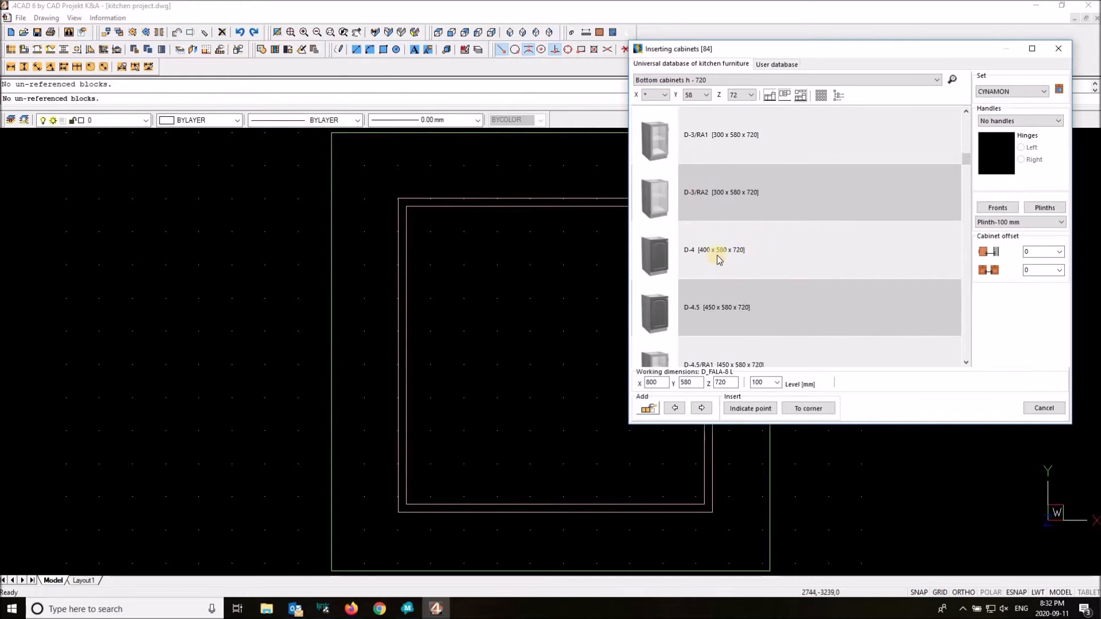
{"action": "left_click", "coordinate": [738, 245]}
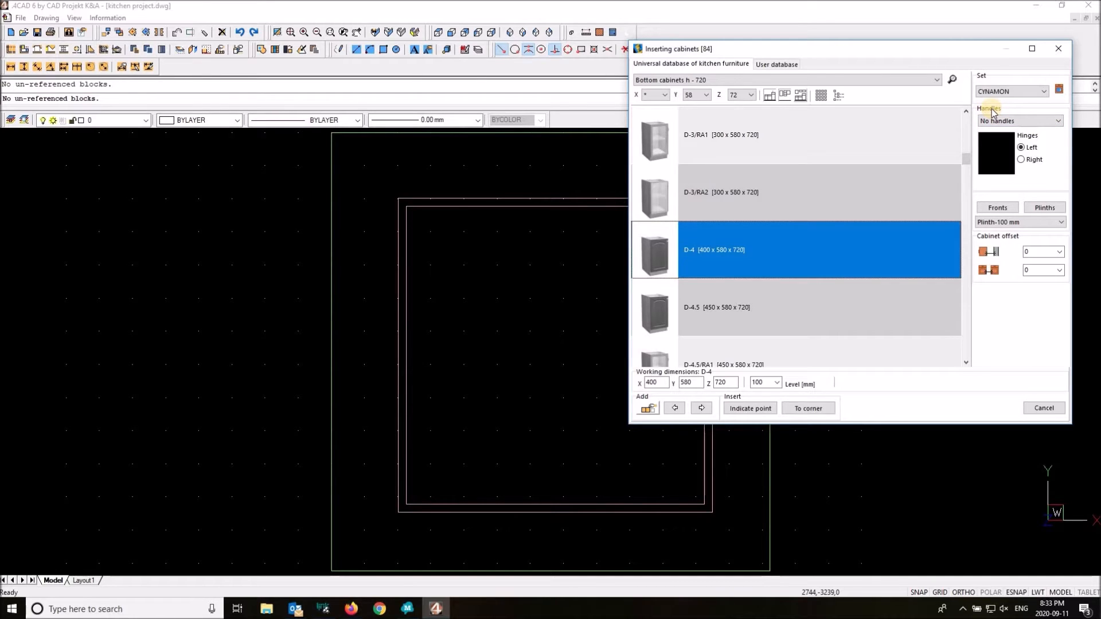
{"action": "left_click", "coordinate": [1060, 90]}
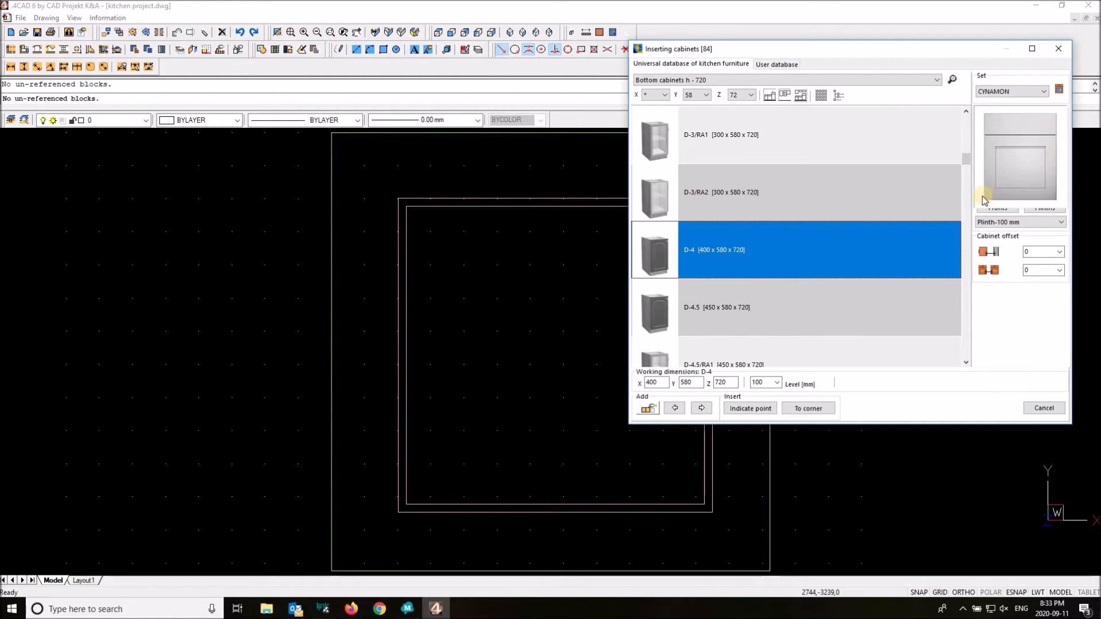
{"action": "left_click", "coordinate": [985, 125]}
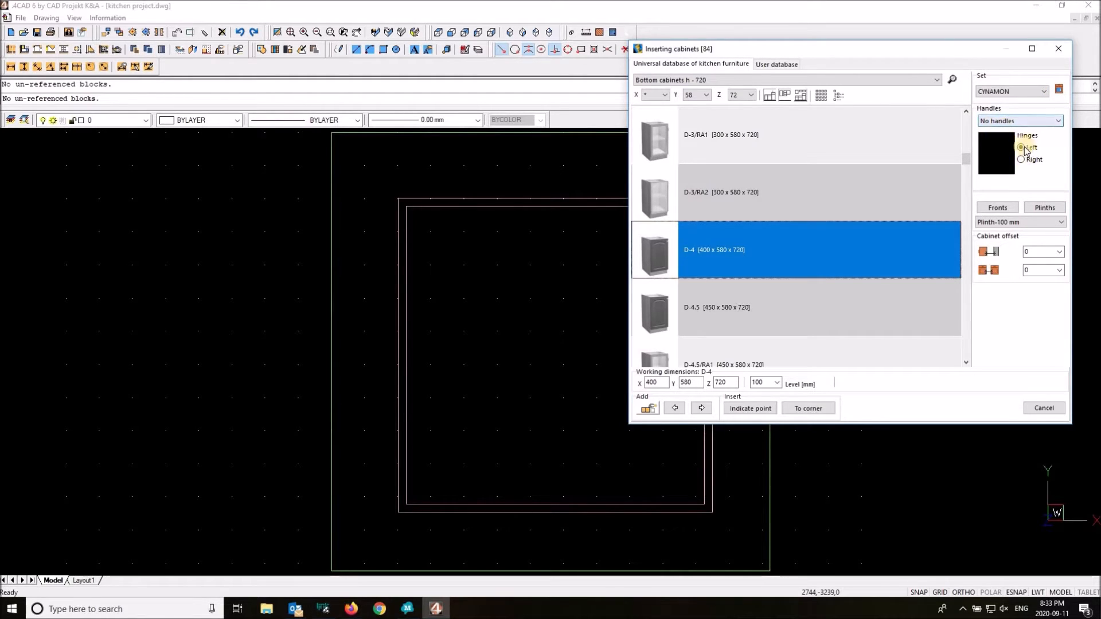
- Try several handle models for the D-4 cabinet, including Modern_19, Modern_28V, Modern_28, Modern_25, Retro_19 and Retro_11
{"action": "left_click", "coordinate": [1010, 122]}
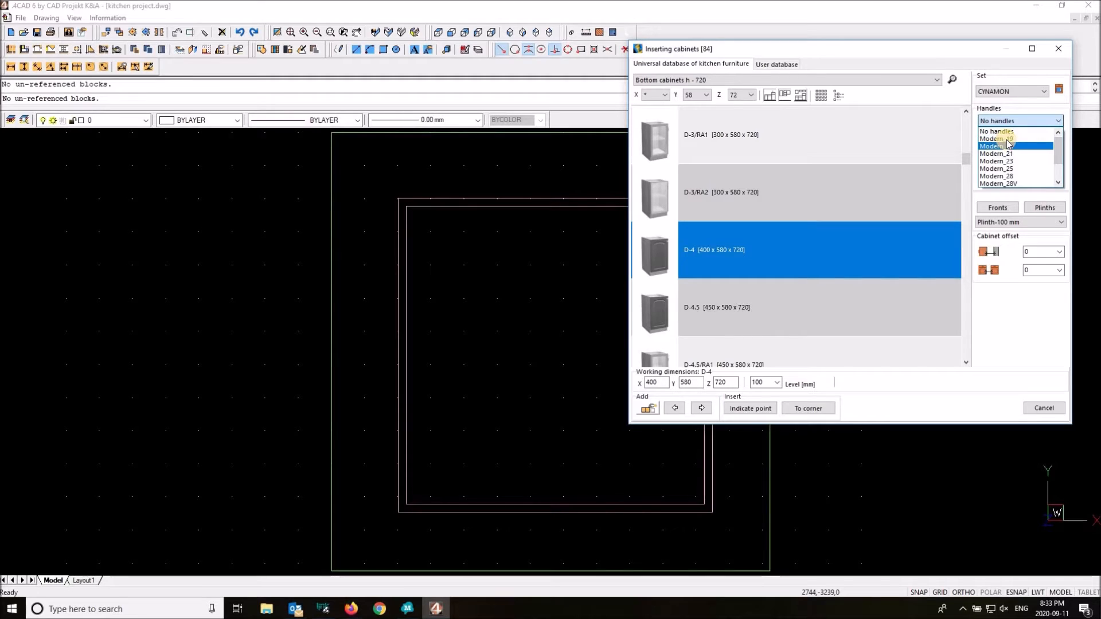
{"action": "left_click", "coordinate": [1008, 140]}
{"action": "left_click", "coordinate": [1023, 121]}
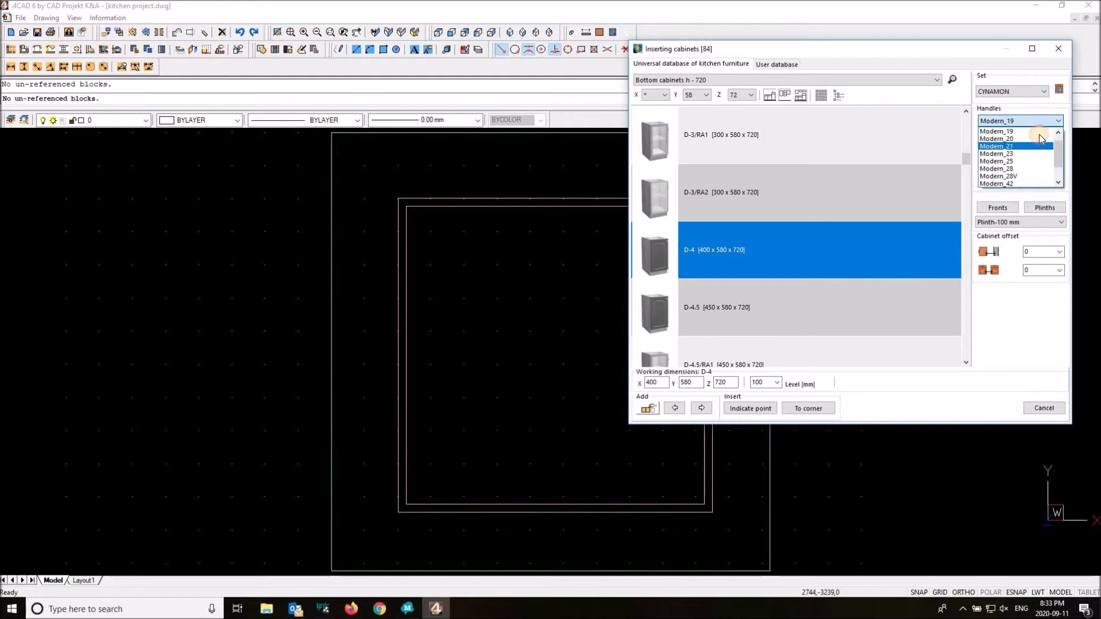
{"action": "left_click", "coordinate": [1026, 131]}
{"action": "left_click", "coordinate": [1027, 121]}
{"action": "left_click", "coordinate": [1019, 161]}
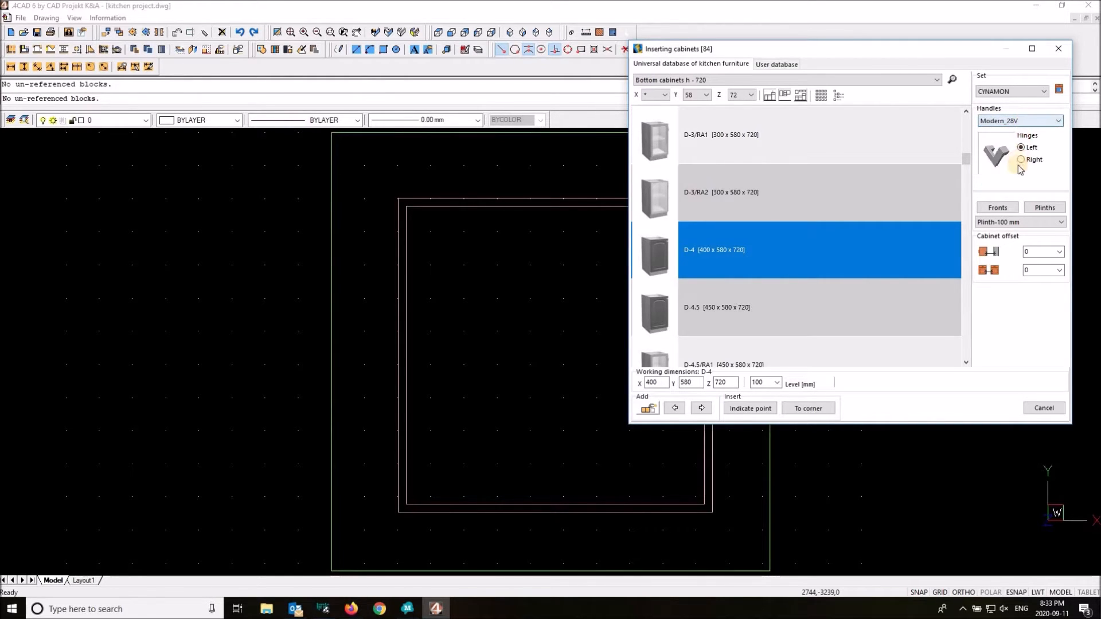
{"action": "left_click", "coordinate": [1024, 122]}
{"action": "left_click", "coordinate": [1019, 168]}
{"action": "left_click", "coordinate": [1021, 122]}
{"action": "left_click", "coordinate": [1013, 152]}
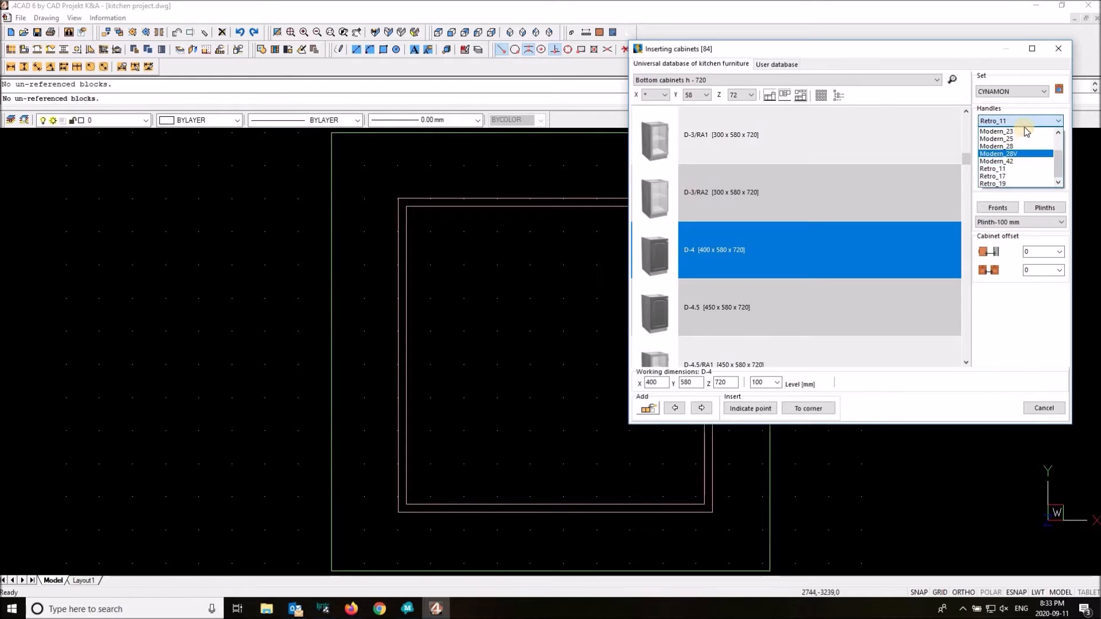
{"action": "left_click", "coordinate": [1025, 123]}
{"action": "left_click", "coordinate": [1015, 142]}
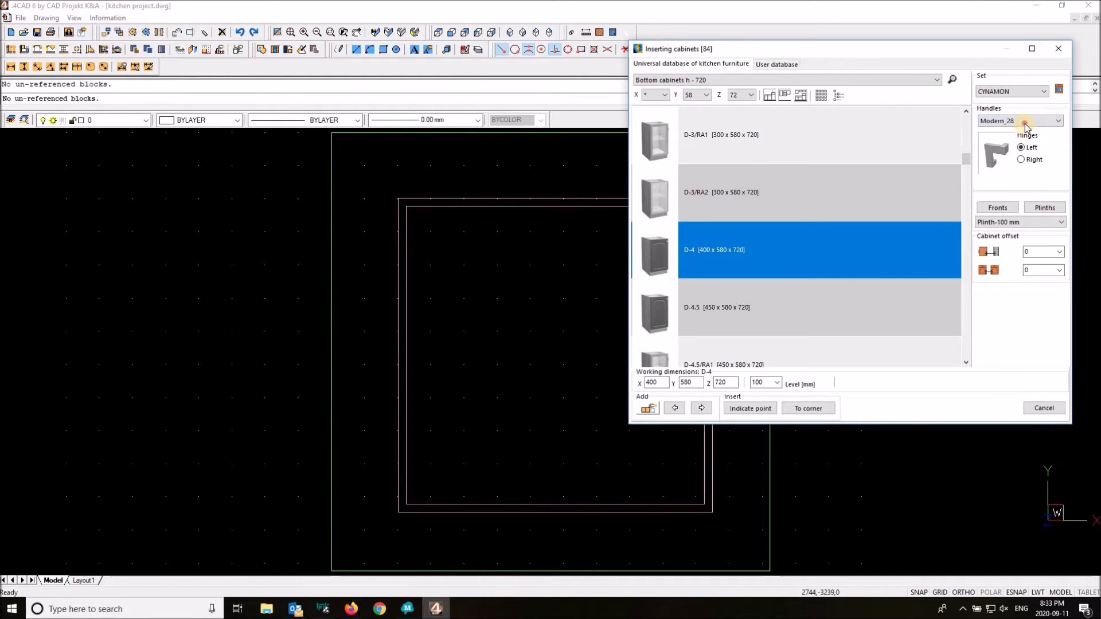
{"action": "left_click", "coordinate": [1025, 124]}
{"action": "left_click", "coordinate": [1020, 136]}
{"action": "left_click", "coordinate": [1023, 126]}
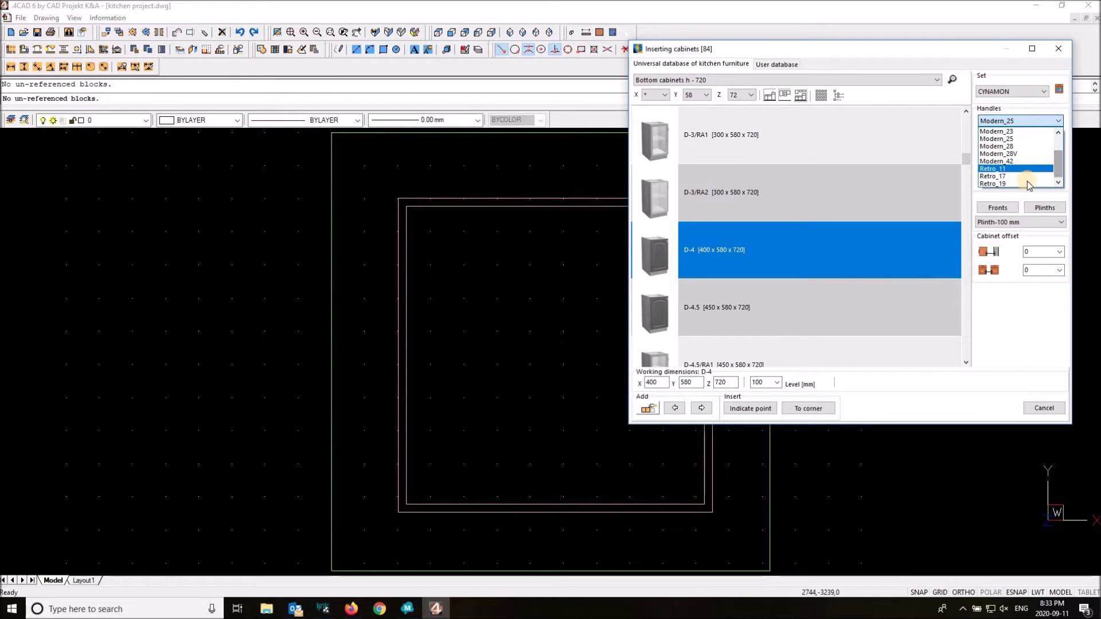
{"action": "mouse_move", "coordinate": [1058, 161]}
{"action": "left_mouse_down"}
{"action": "mouse_move", "coordinate": [1059, 148]}
{"action": "mouse_move", "coordinate": [1057, 176]}
{"action": "left_mouse_up"}
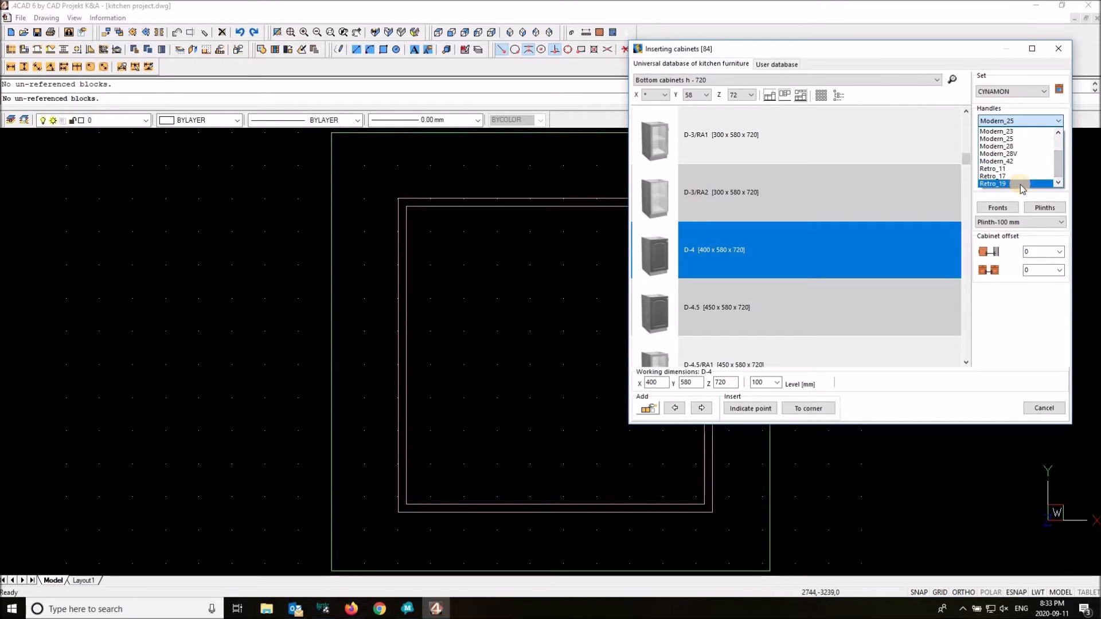
{"action": "left_click", "coordinate": [1012, 184]}
{"action": "left_click", "coordinate": [1020, 120]}
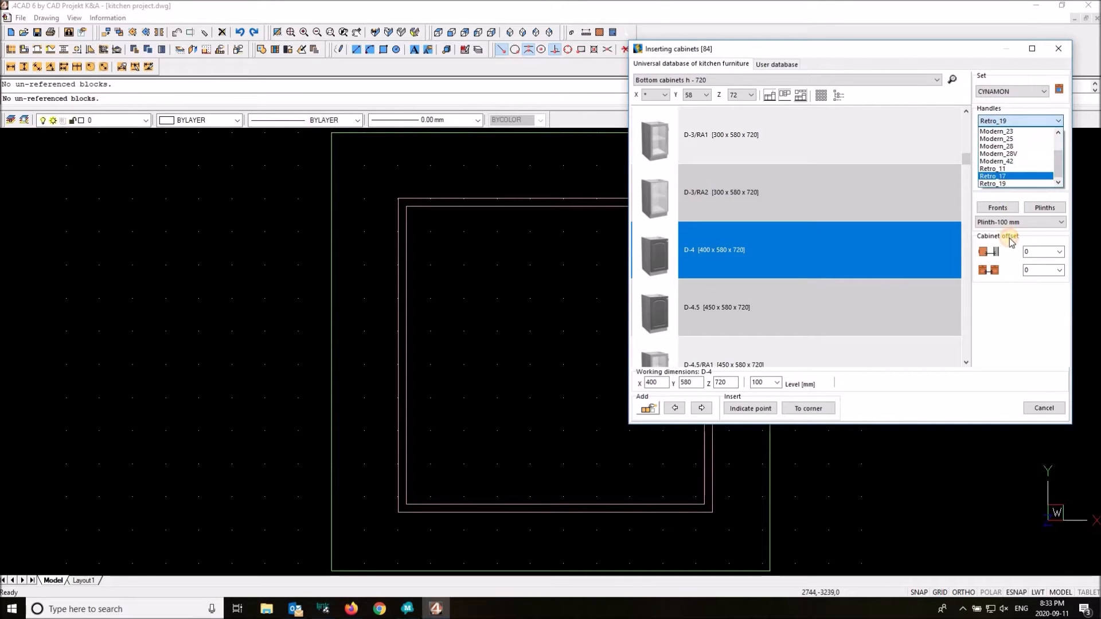
{"action": "left_click", "coordinate": [1007, 226]}
{"action": "left_click", "coordinate": [1020, 120]}
{"action": "left_click", "coordinate": [992, 169]}
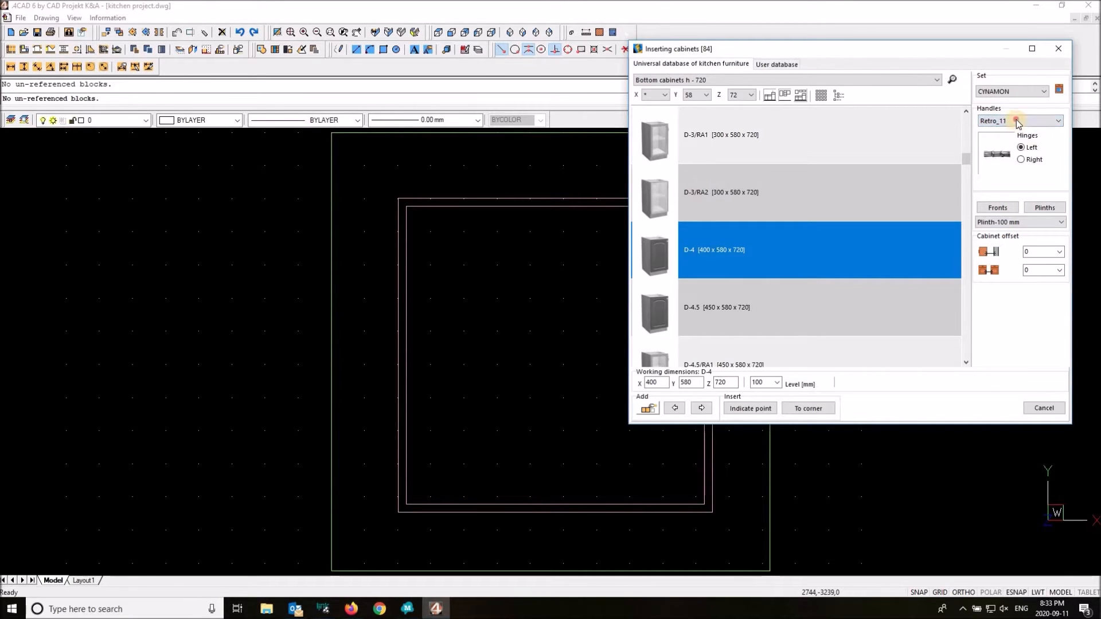
- Set the D-4 cabinet's handle to Modern_42 and its hinges to the left side
{"action": "left_click", "coordinate": [1020, 120]}
{"action": "left_click", "coordinate": [1001, 161]}
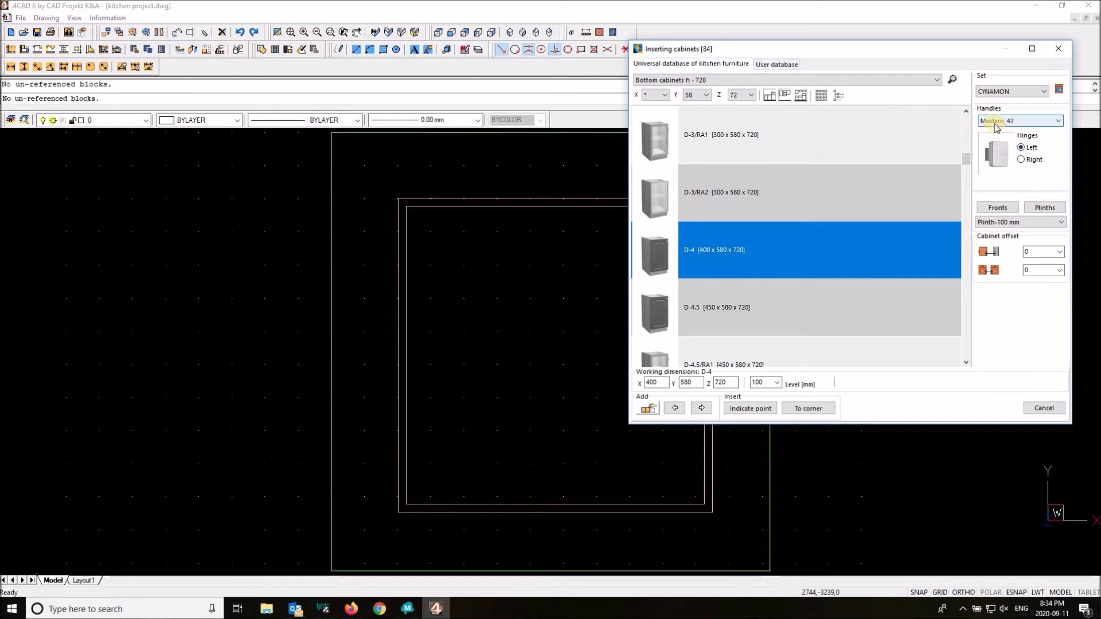
{"action": "left_click", "coordinate": [1021, 149]}
- Insert the D-4 cabinet into the upper-left corner of the room along the upper wall
{"action": "left_click", "coordinate": [809, 408]}
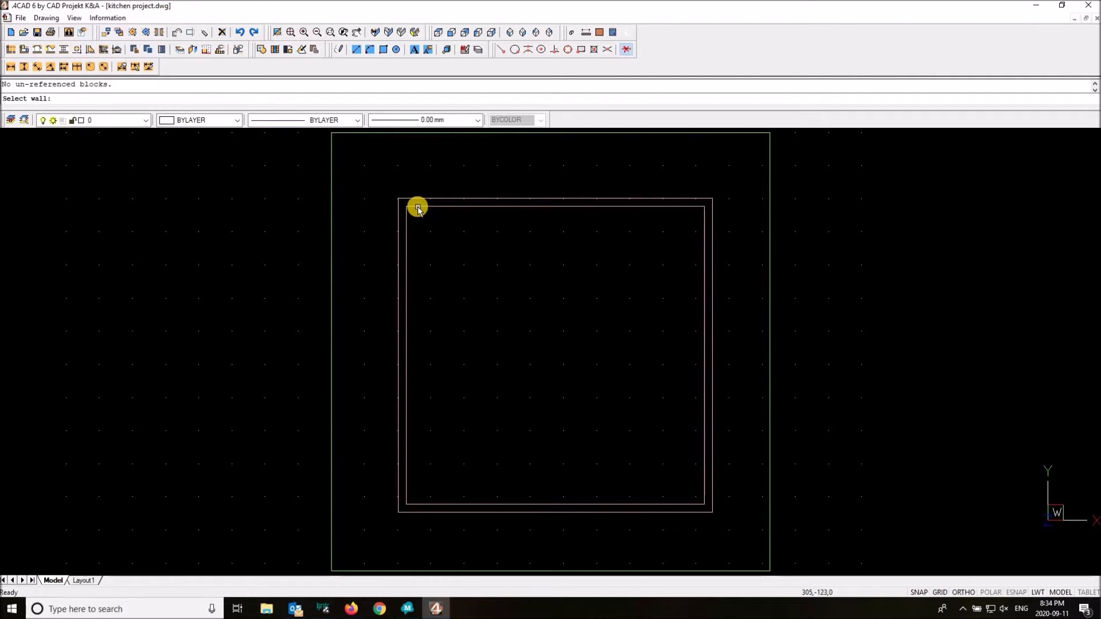
{"action": "left_click", "coordinate": [418, 210]}
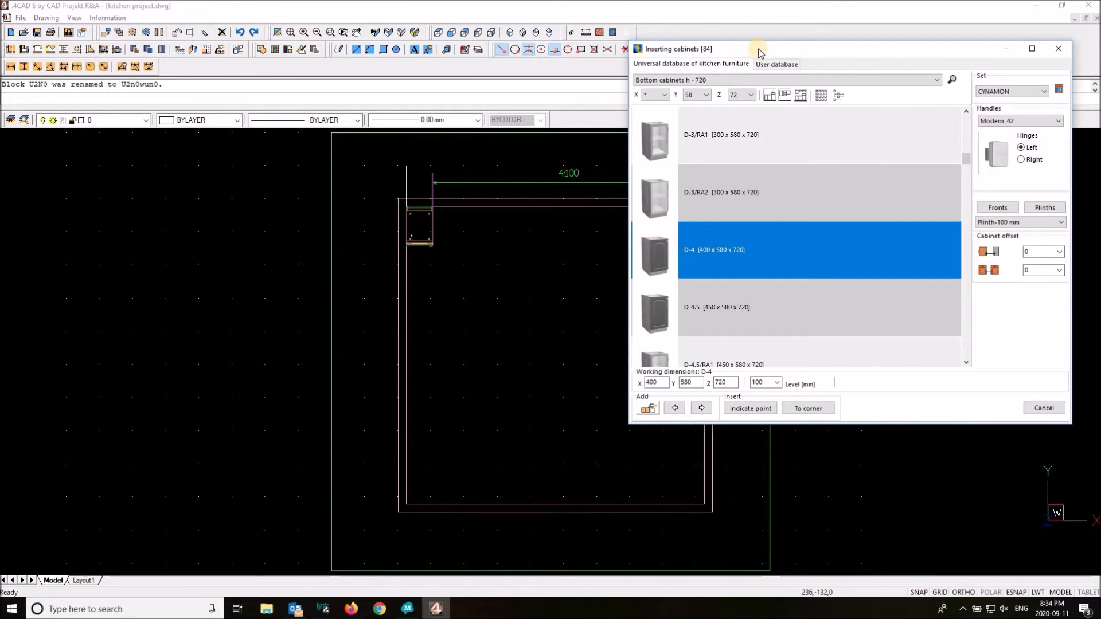
{"action": "left_click_drag", "start_coordinate": [762, 49], "coordinate": [781, 128]}
{"action": "left_click_drag", "start_coordinate": [742, 215], "coordinate": [748, 220]}
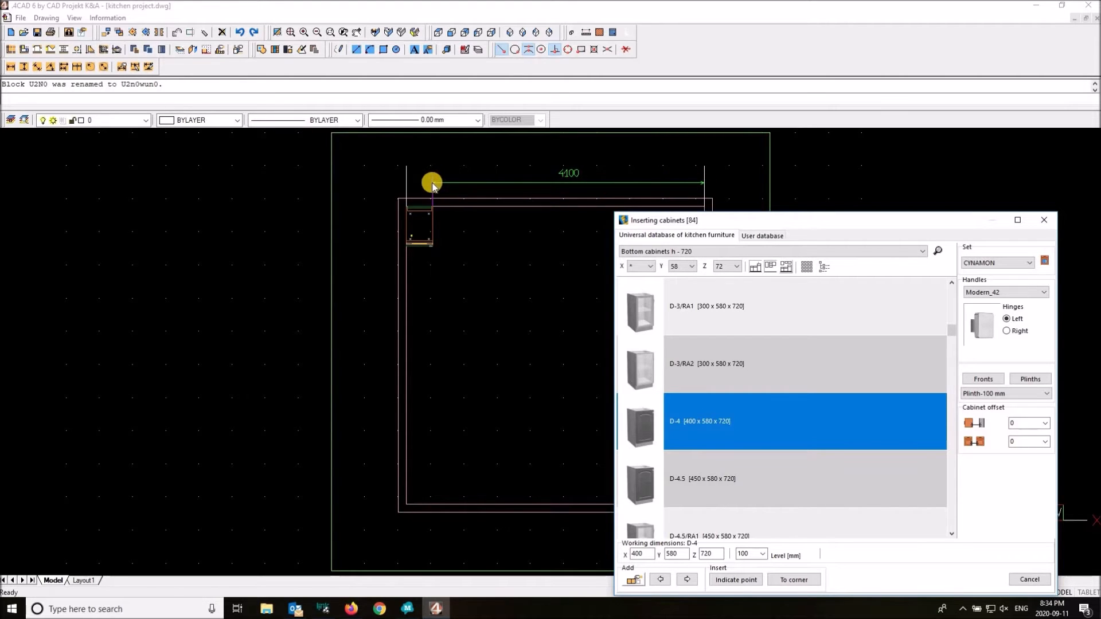
{"action": "left_click_drag", "start_coordinate": [776, 238], "coordinate": [753, 219]}
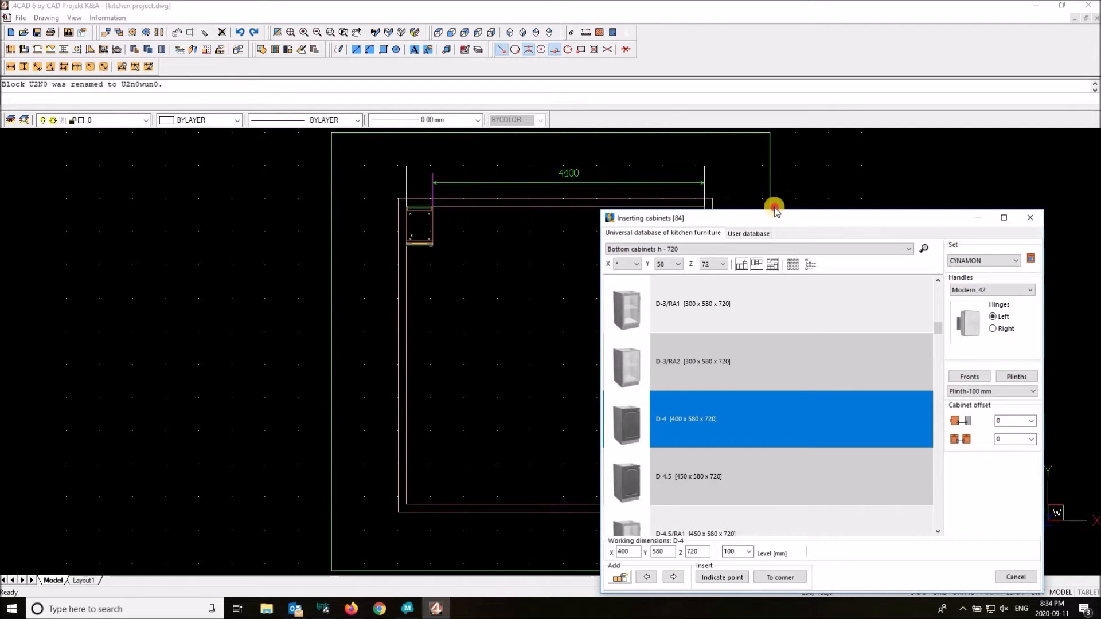
{"action": "left_click_drag", "start_coordinate": [774, 210], "coordinate": [798, 136]}
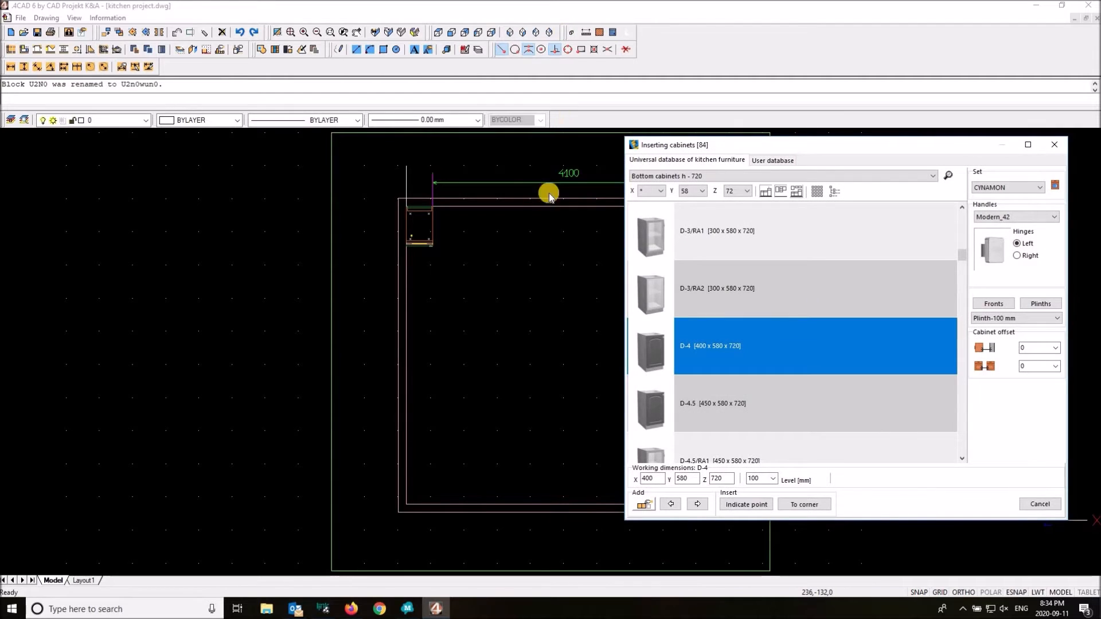
- Add the D-8/CHEST OF DRAWERS cabinet (800 x 580 x 720) directly to the right of the D-4 cabinet
{"action": "left_click", "coordinate": [773, 390]}
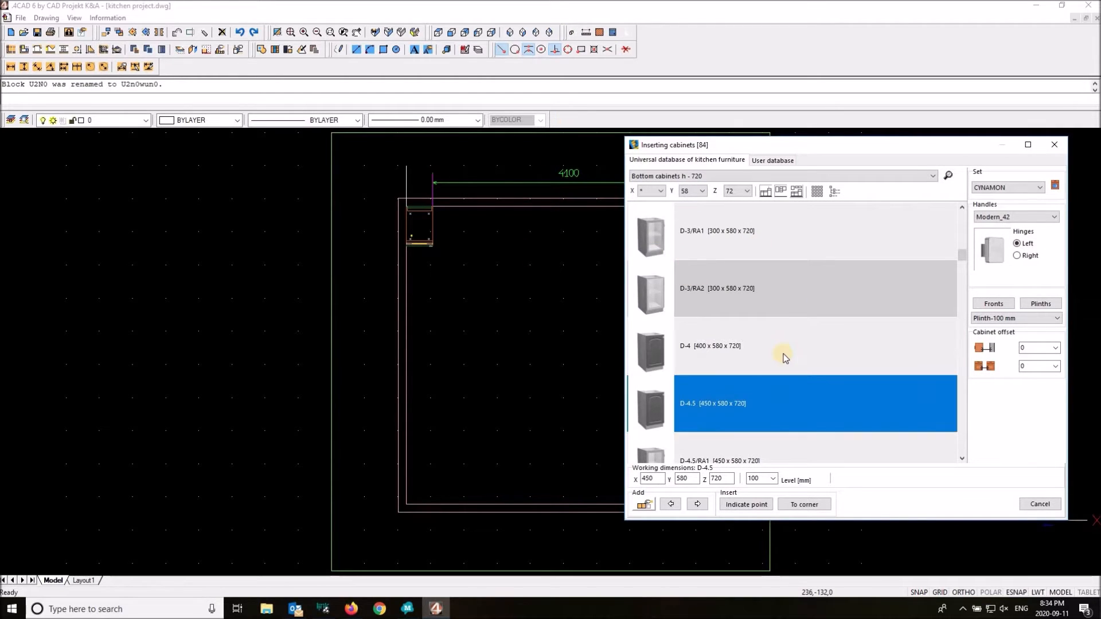
{"action": "left_click", "coordinate": [731, 178]}
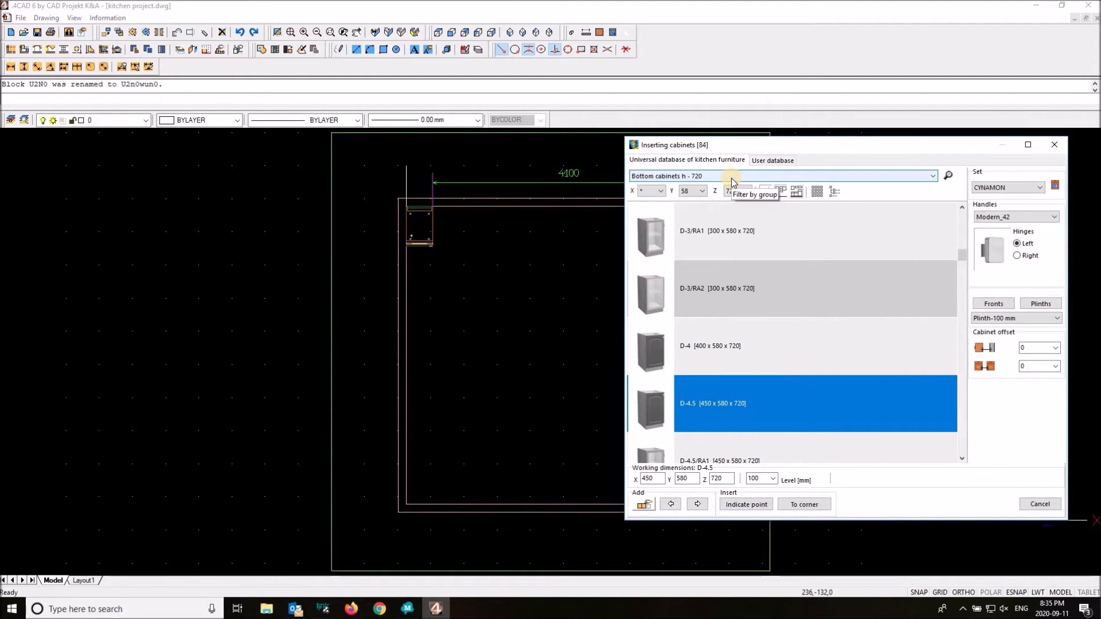
{"action": "left_click", "coordinate": [733, 182]}
{"action": "left_click", "coordinate": [732, 178]}
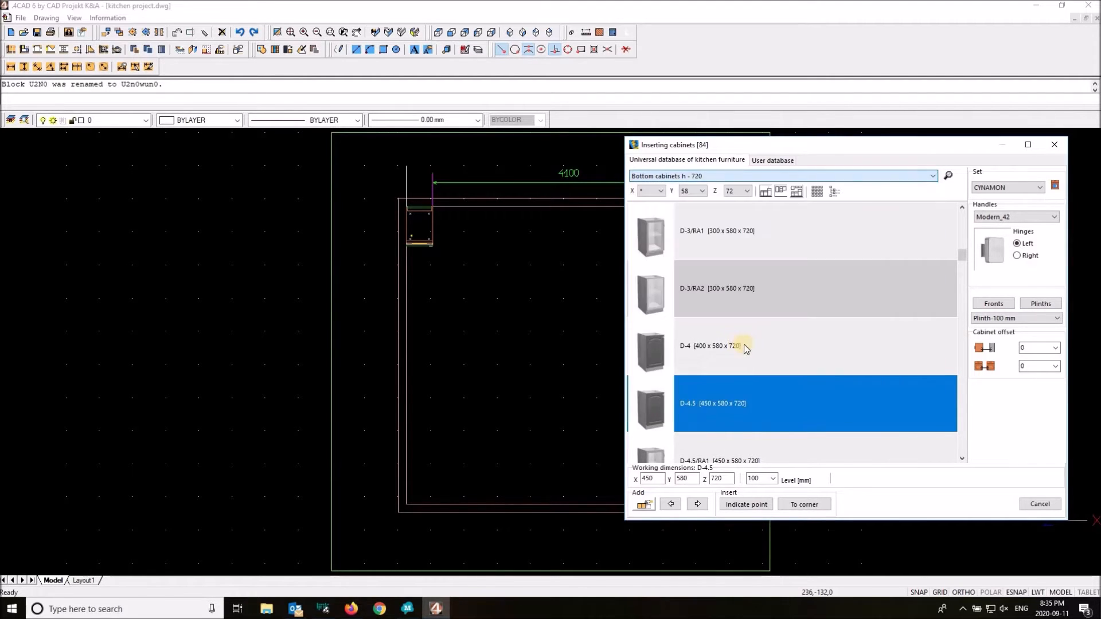
{"action": "scroll", "coordinate": [744, 349], "scroll_direction": "down", "scroll_amount": 4}
{"action": "scroll", "coordinate": [773, 317], "scroll_direction": "down", "scroll_amount": 2}
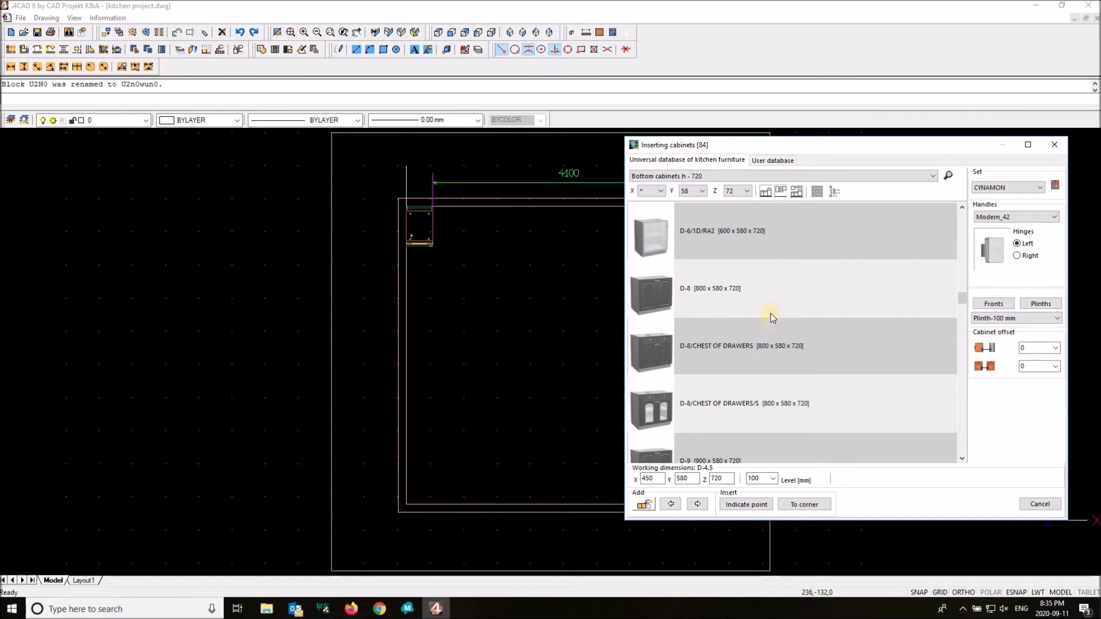
{"action": "left_click", "coordinate": [737, 346]}
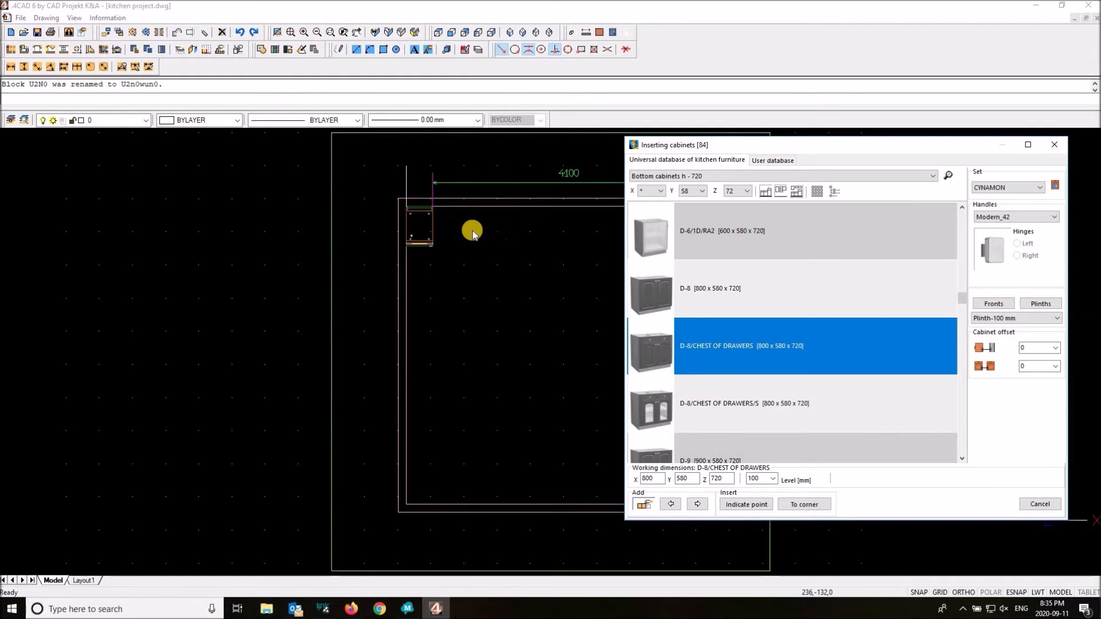
{"action": "left_click", "coordinate": [698, 504]}
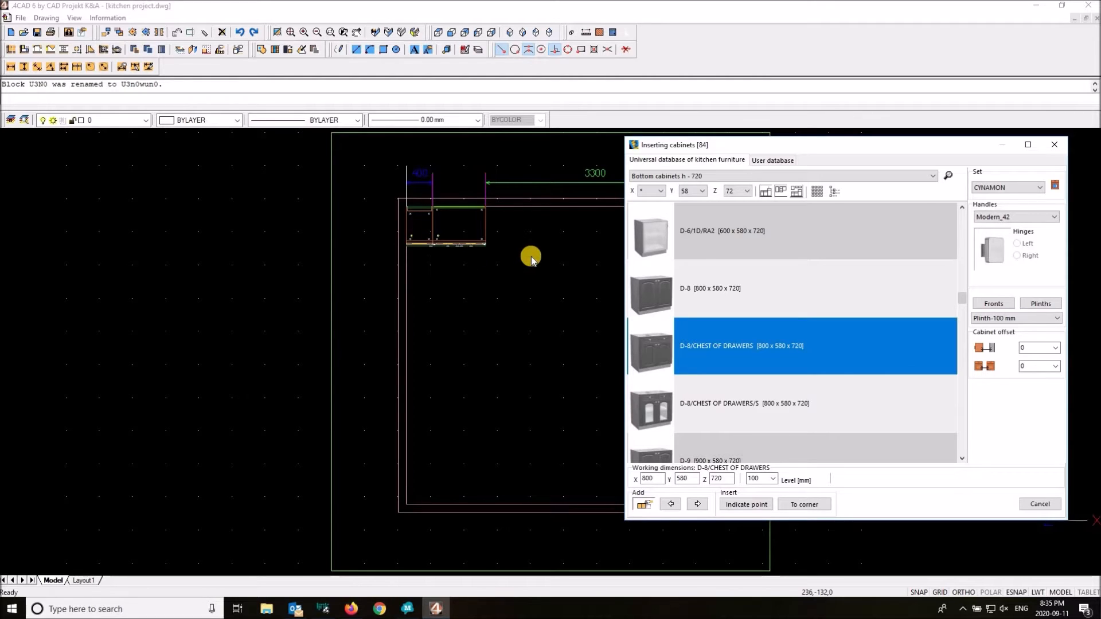
- Filter the kitchen furniture database to the group Cabinets under the sink
{"action": "left_click", "coordinate": [798, 293]}
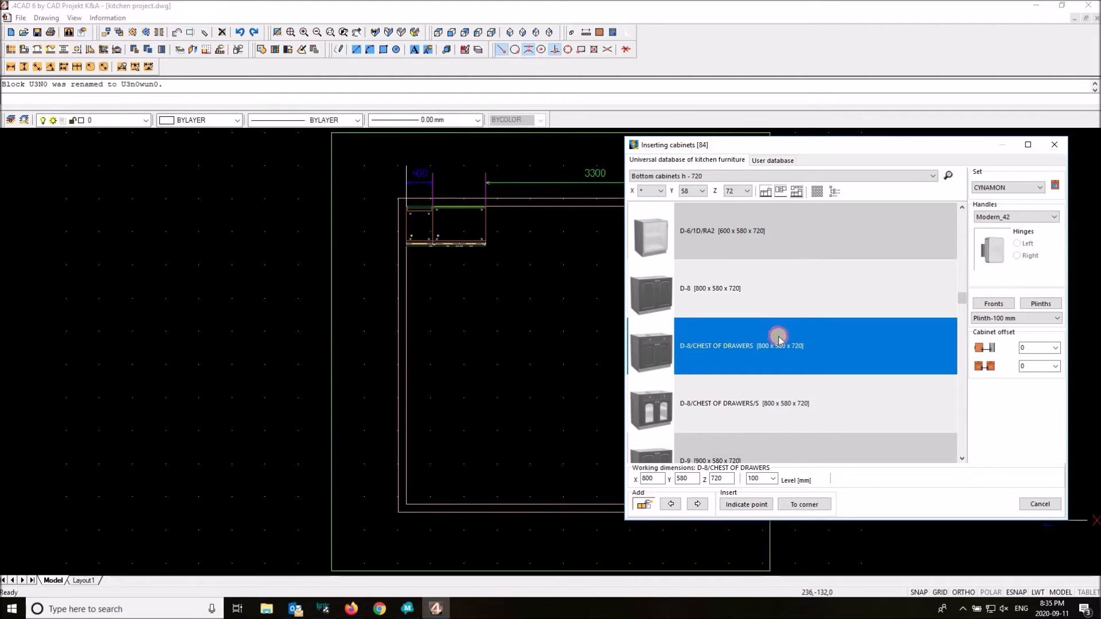
{"action": "left_click", "coordinate": [691, 182]}
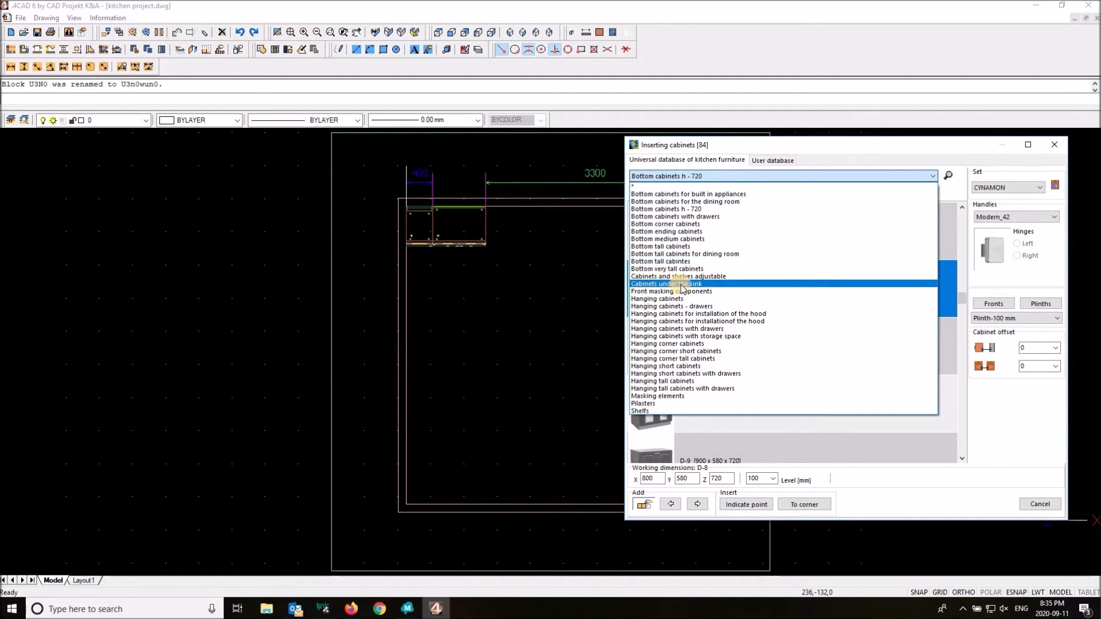
{"action": "left_click", "coordinate": [705, 285]}
{"action": "left_click", "coordinate": [781, 391]}
{"action": "scroll", "coordinate": [777, 389], "scroll_direction": "down", "scroll_amount": 1}
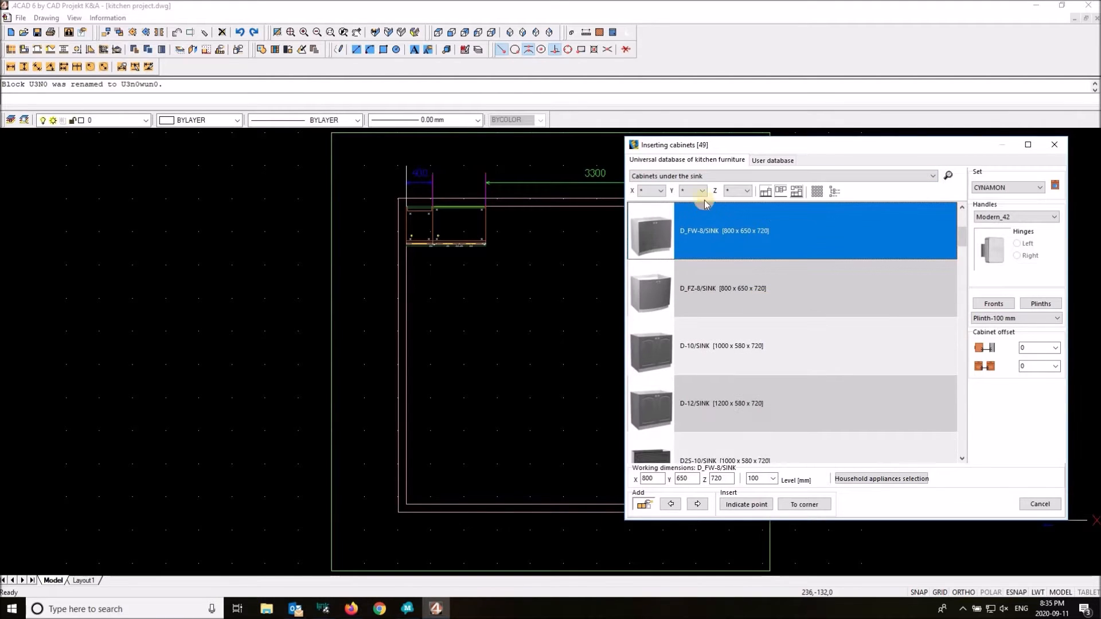
- Filter the sink cabinets to depth 58 and height 72, and select the D-10/SINK cabinet (1000 x 580 x 720)
{"action": "left_click", "coordinate": [702, 193]}
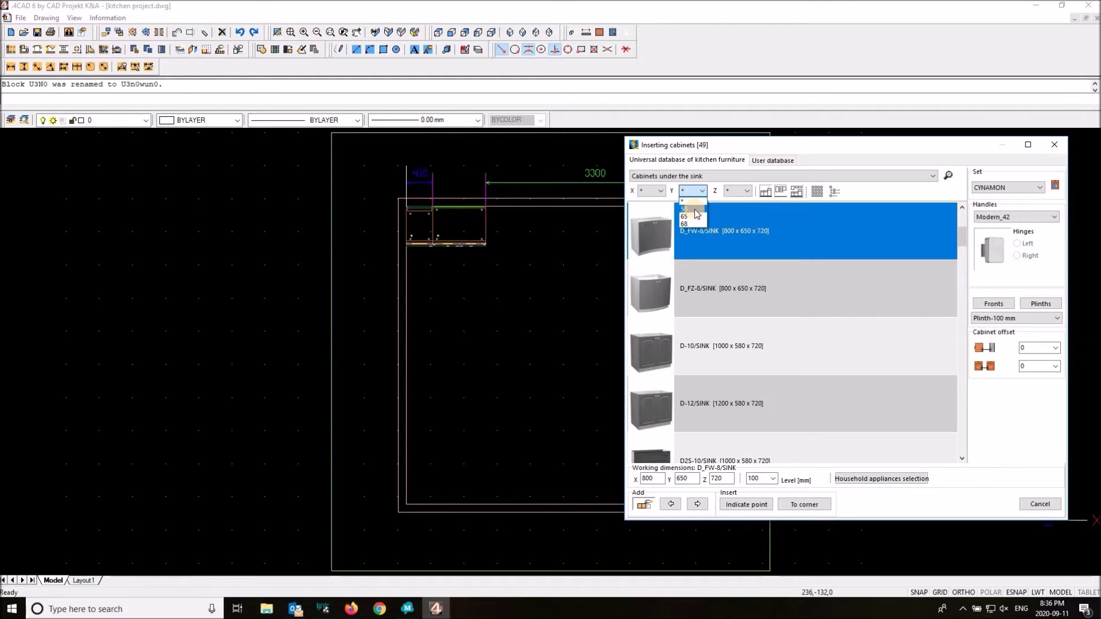
{"action": "left_click", "coordinate": [696, 210]}
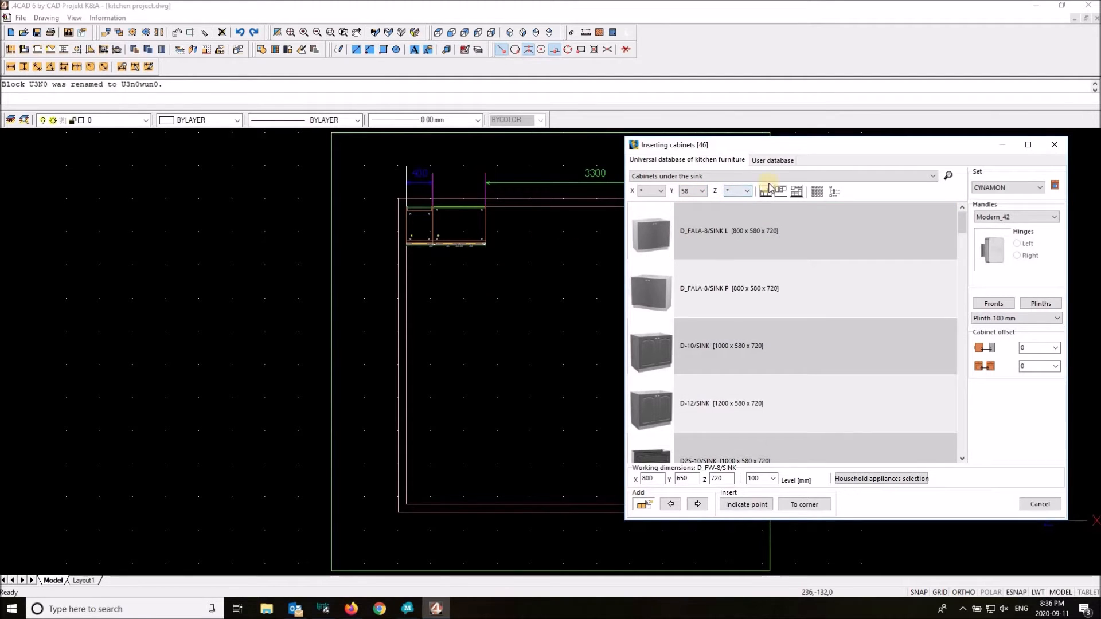
{"action": "left_click", "coordinate": [747, 191]}
{"action": "left_click", "coordinate": [737, 208]}
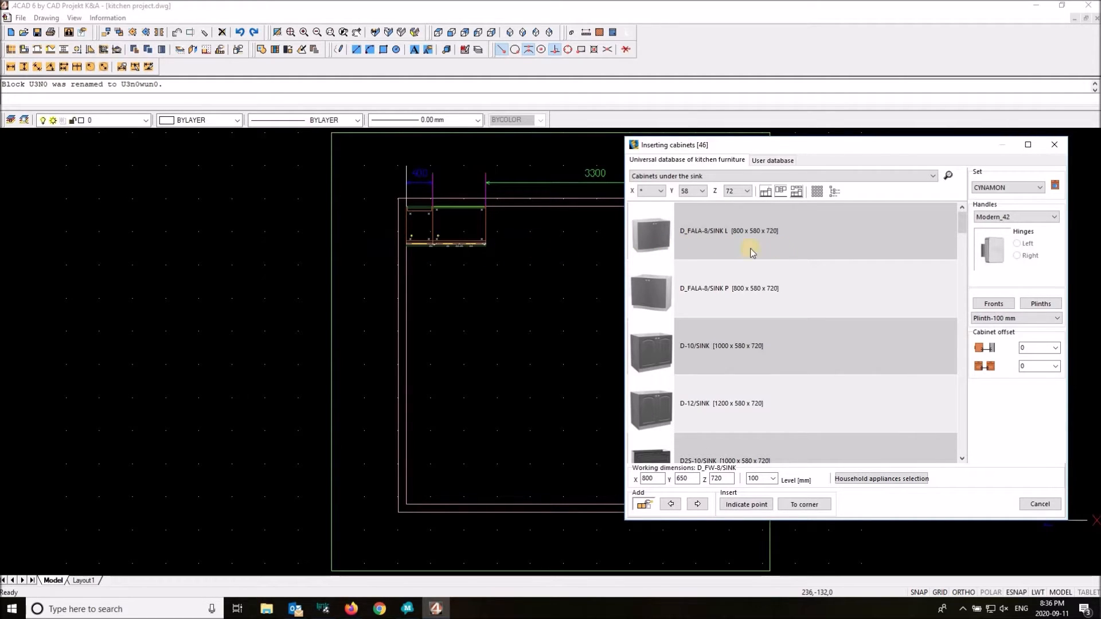
{"action": "scroll", "coordinate": [758, 305], "scroll_direction": "down", "scroll_amount": 3}
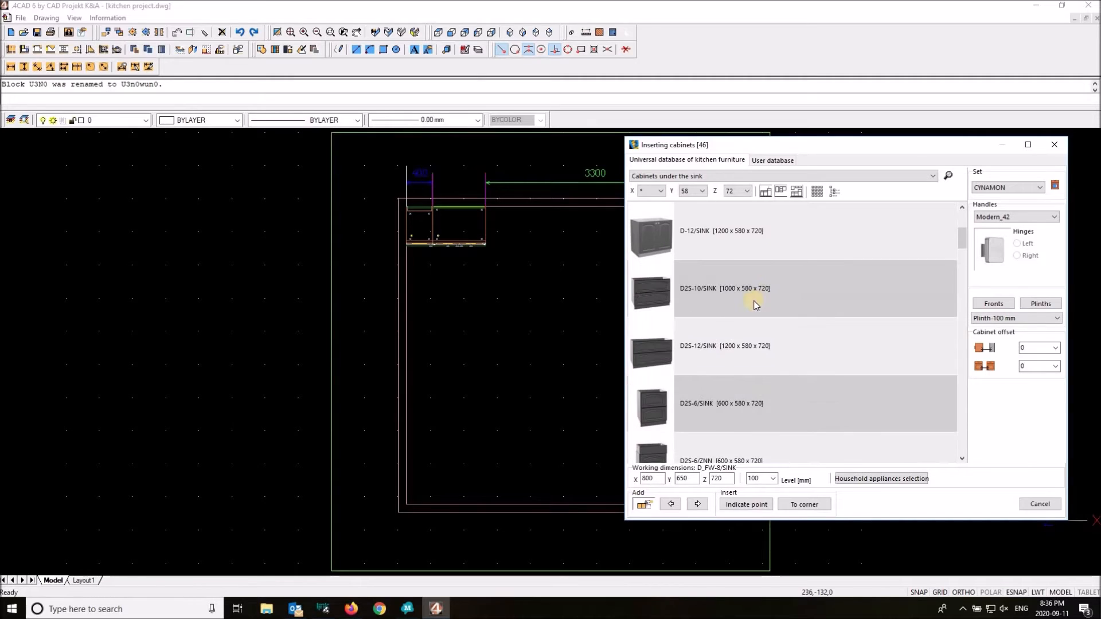
{"action": "scroll", "coordinate": [721, 349], "scroll_direction": "up", "scroll_amount": 2}
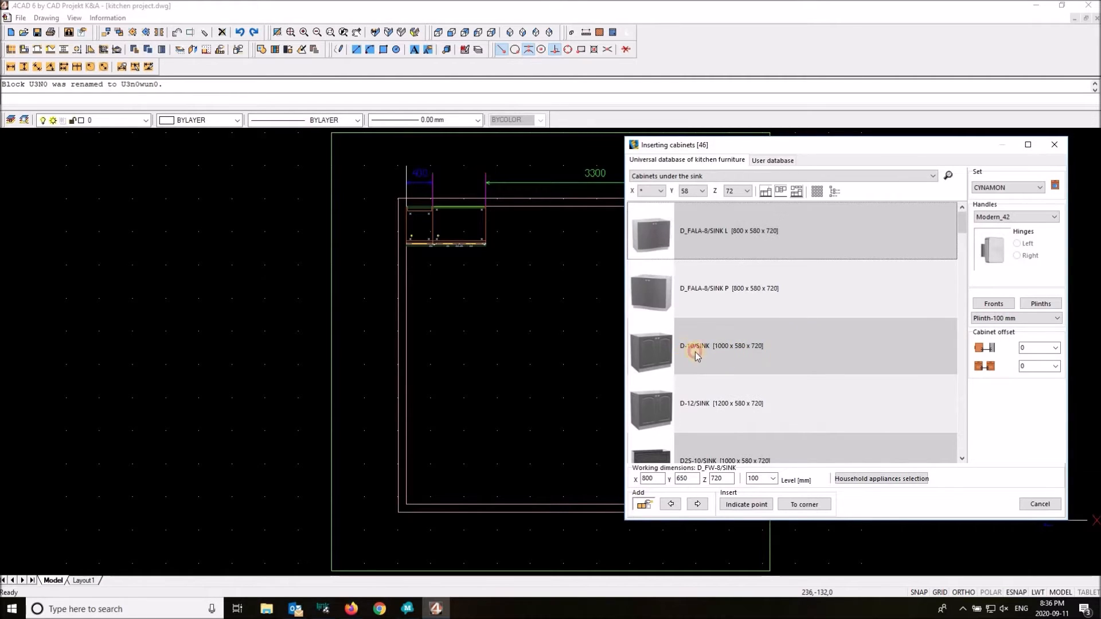
{"action": "left_click", "coordinate": [695, 355]}
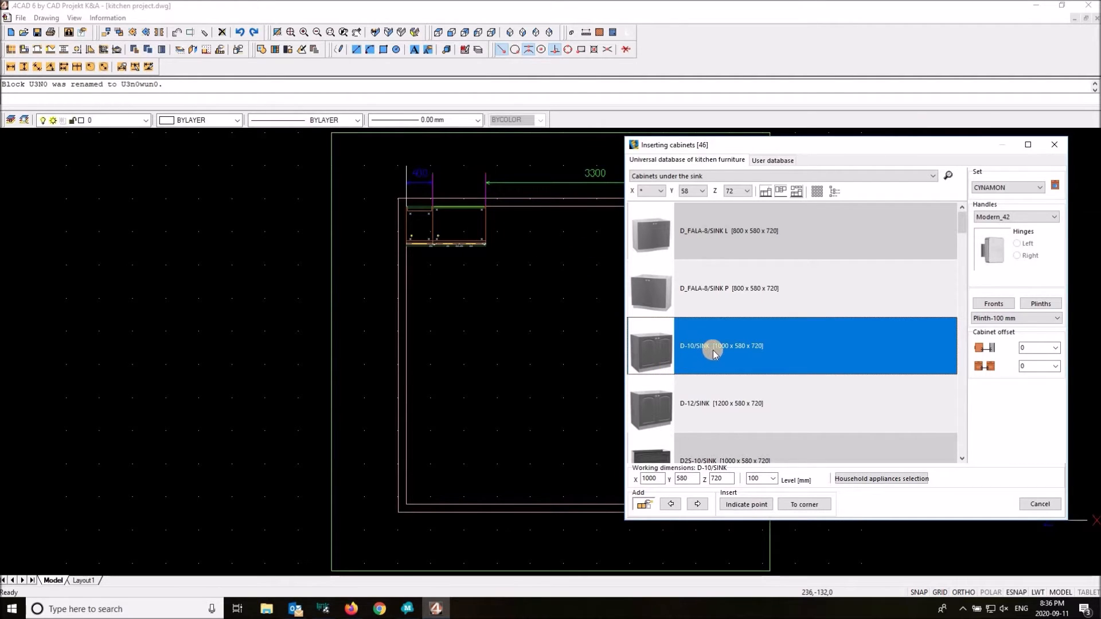
- Start choosing the built-in sink for the D-10/SINK cabinet and list Blanco's stainless steel sinks
{"action": "left_click", "coordinate": [868, 480]}
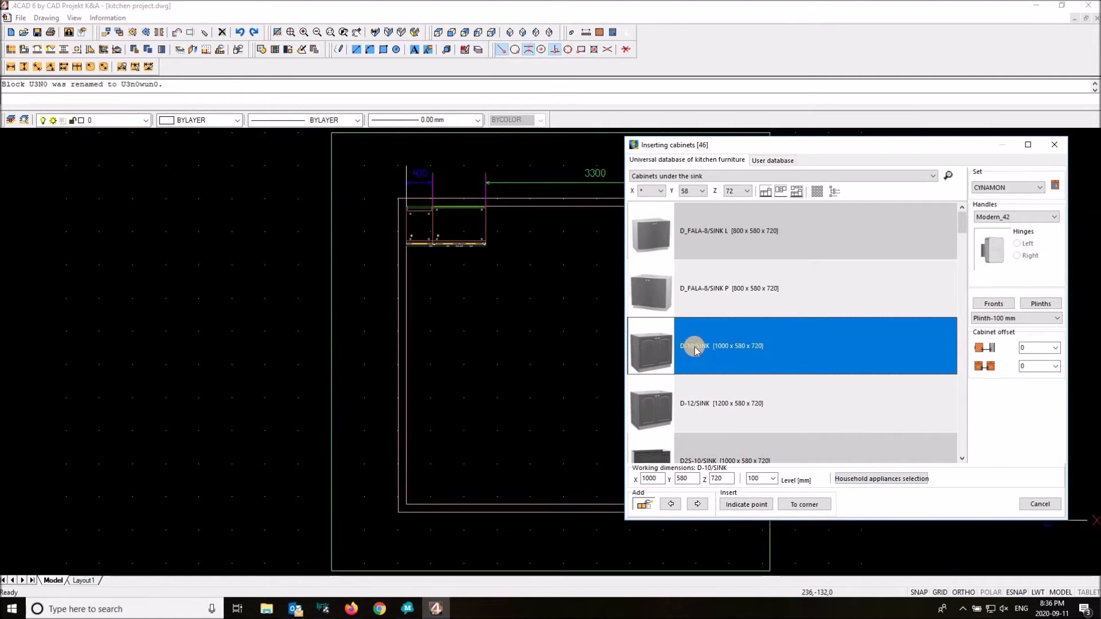
{"action": "left_click", "coordinate": [883, 479]}
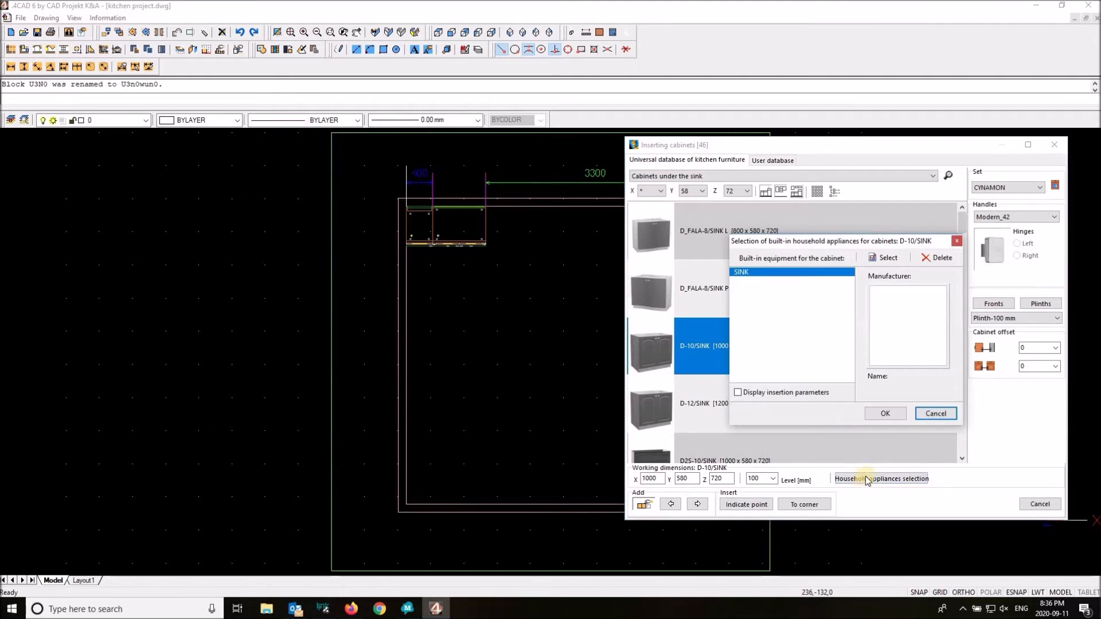
{"action": "double_click", "coordinate": [754, 272]}
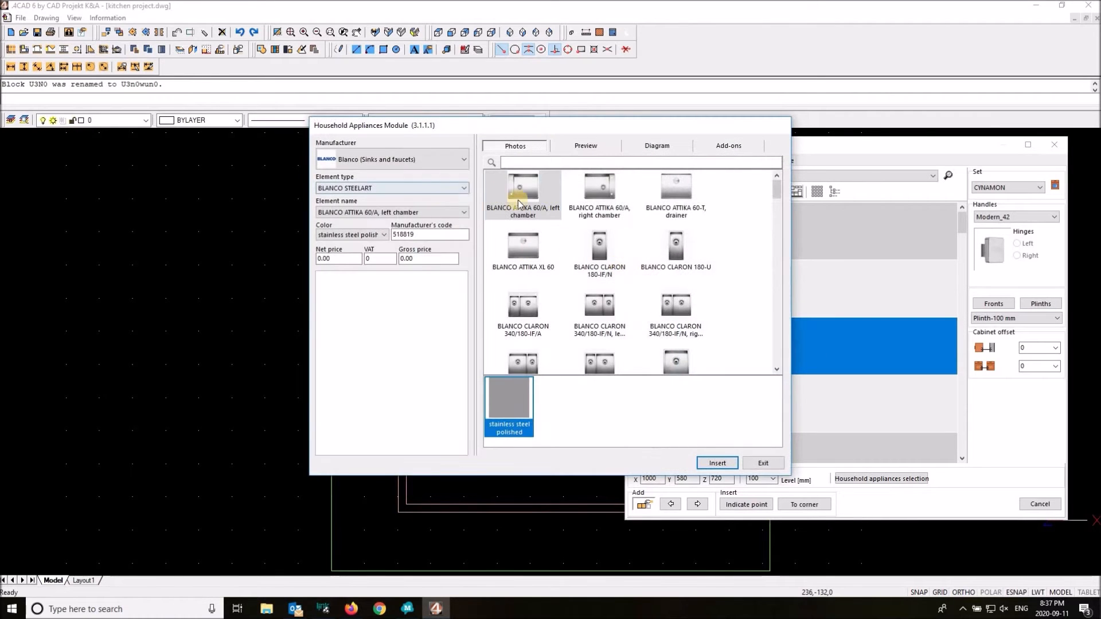
{"action": "mouse_move", "coordinate": [566, 124]}
{"action": "left_mouse_down"}
{"action": "mouse_move", "coordinate": [760, 247]}
{"action": "mouse_move", "coordinate": [327, 167]}
{"action": "mouse_move", "coordinate": [374, 140]}
{"action": "left_mouse_up"}
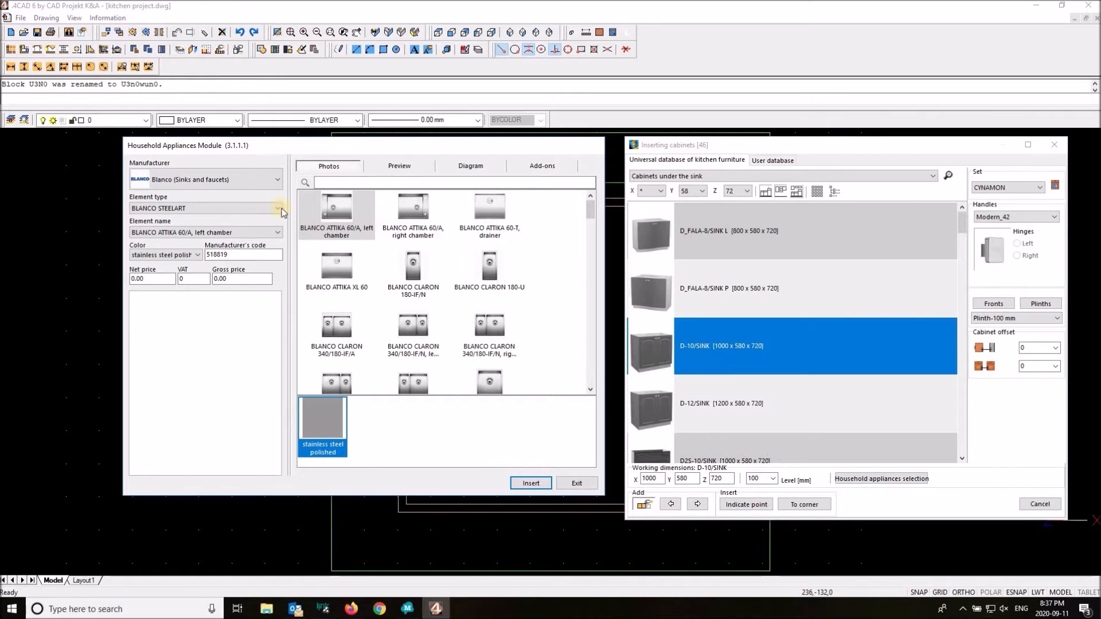
{"action": "left_click", "coordinate": [181, 187]}
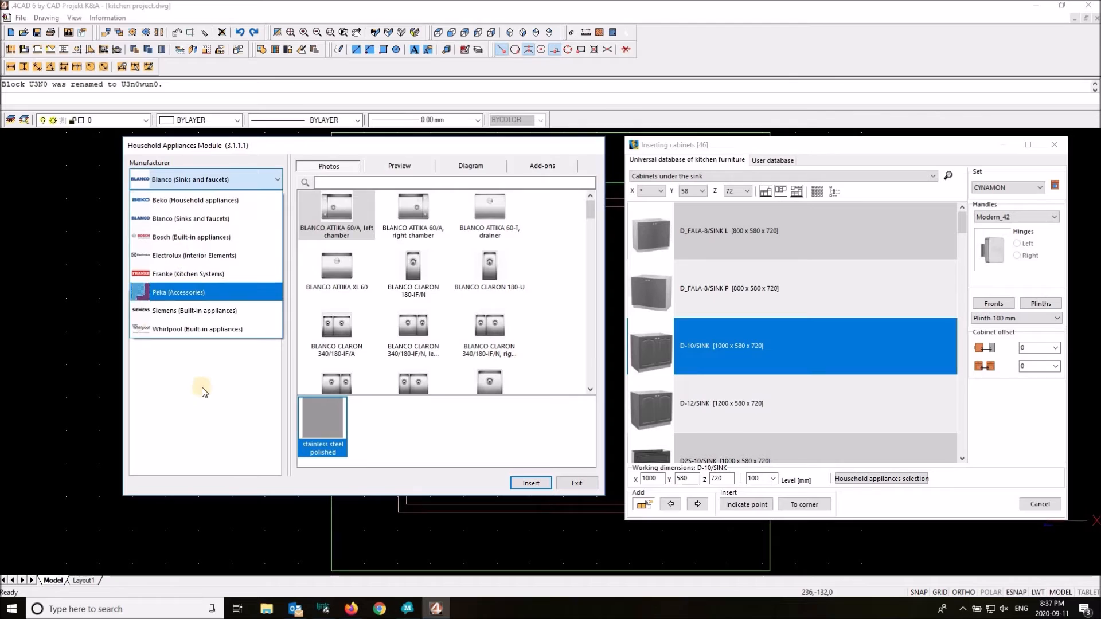
{"action": "left_click", "coordinate": [198, 219]}
{"action": "left_click", "coordinate": [196, 207]}
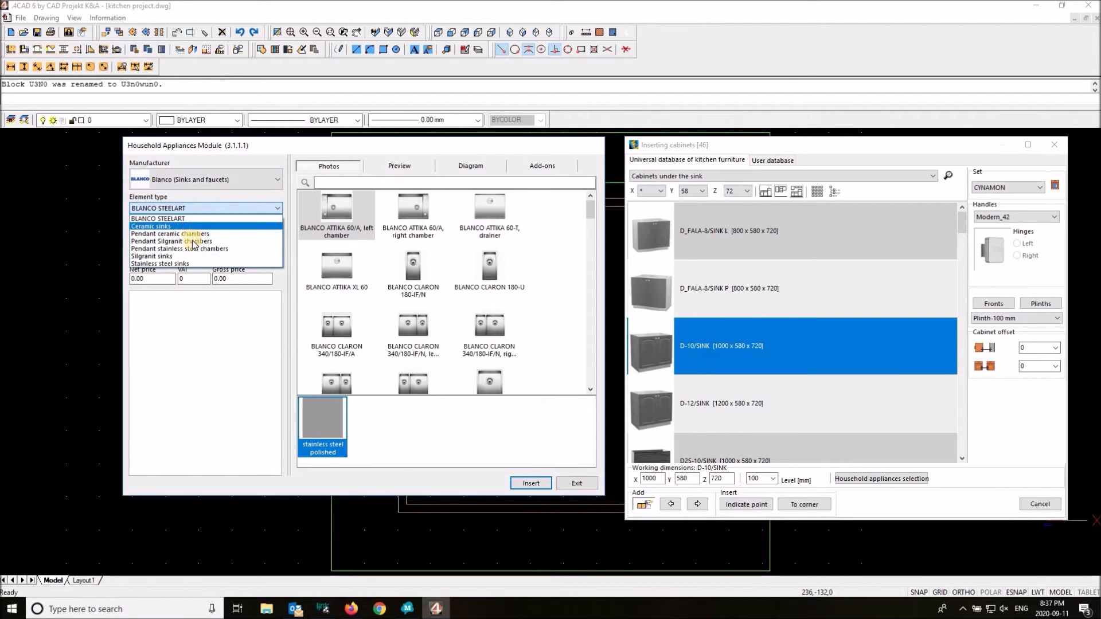
{"action": "left_click", "coordinate": [191, 264]}
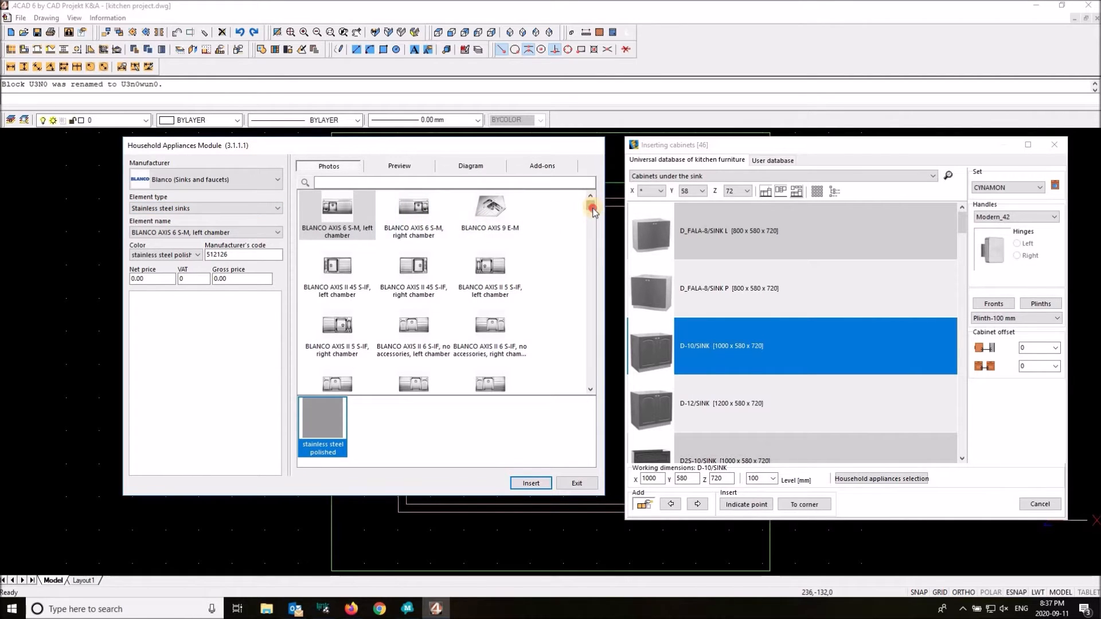
- Choose the sink BLANCO AXIS II 6 S-IF, no accessories, left chamber, and view its dimension diagram
{"action": "mouse_move", "coordinate": [592, 211]}
{"action": "left_mouse_down"}
{"action": "mouse_move", "coordinate": [590, 257]}
{"action": "mouse_move", "coordinate": [591, 201]}
{"action": "left_mouse_up"}
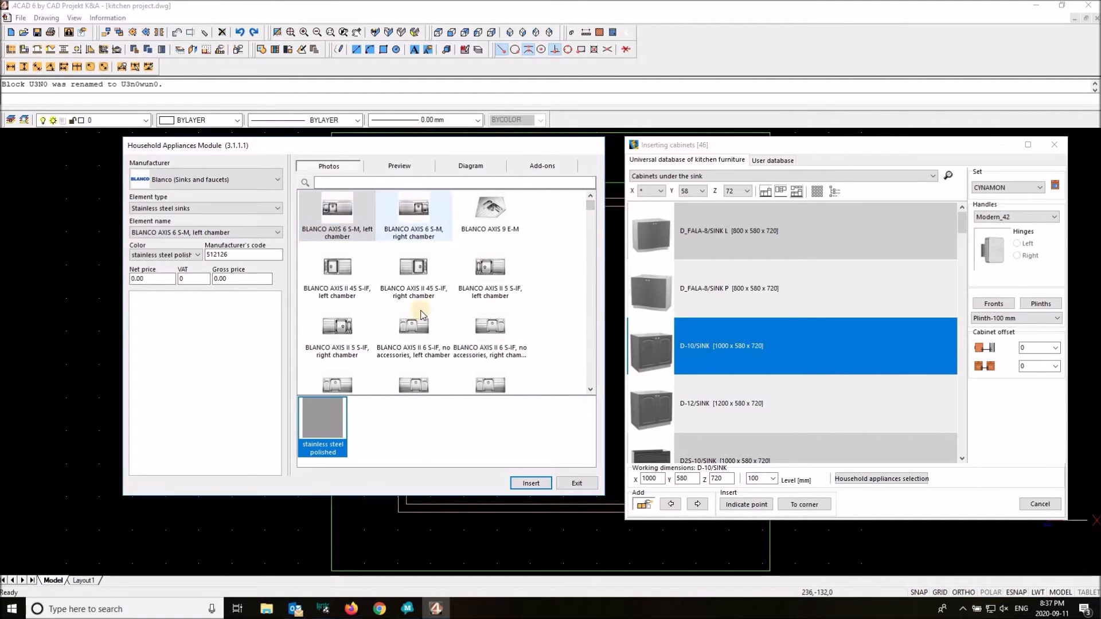
{"action": "left_click", "coordinate": [417, 339]}
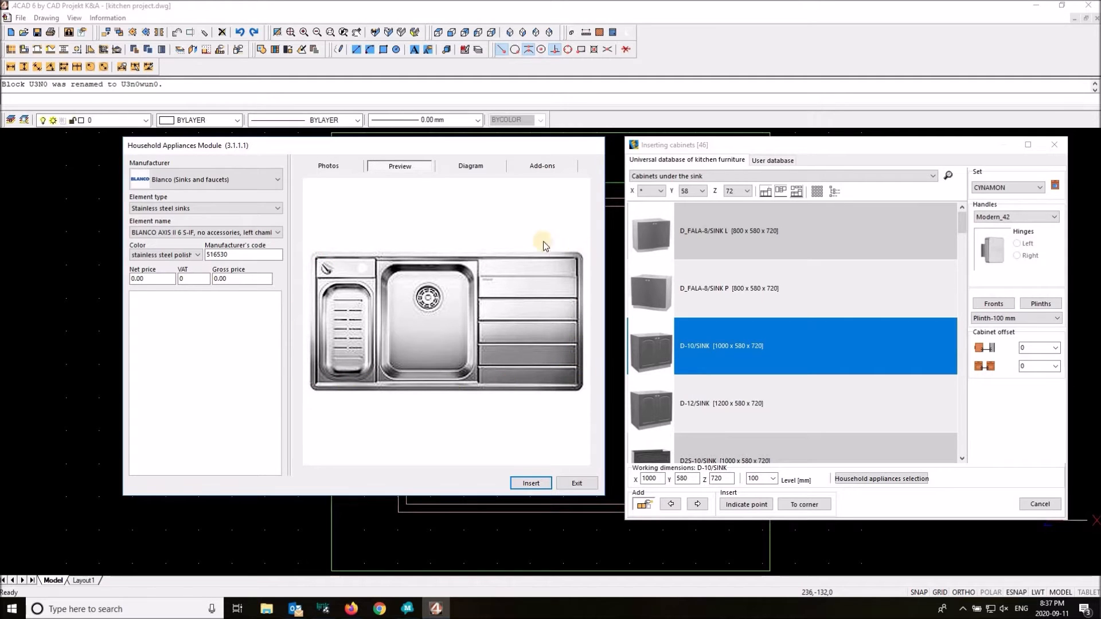
{"action": "left_click", "coordinate": [471, 166]}
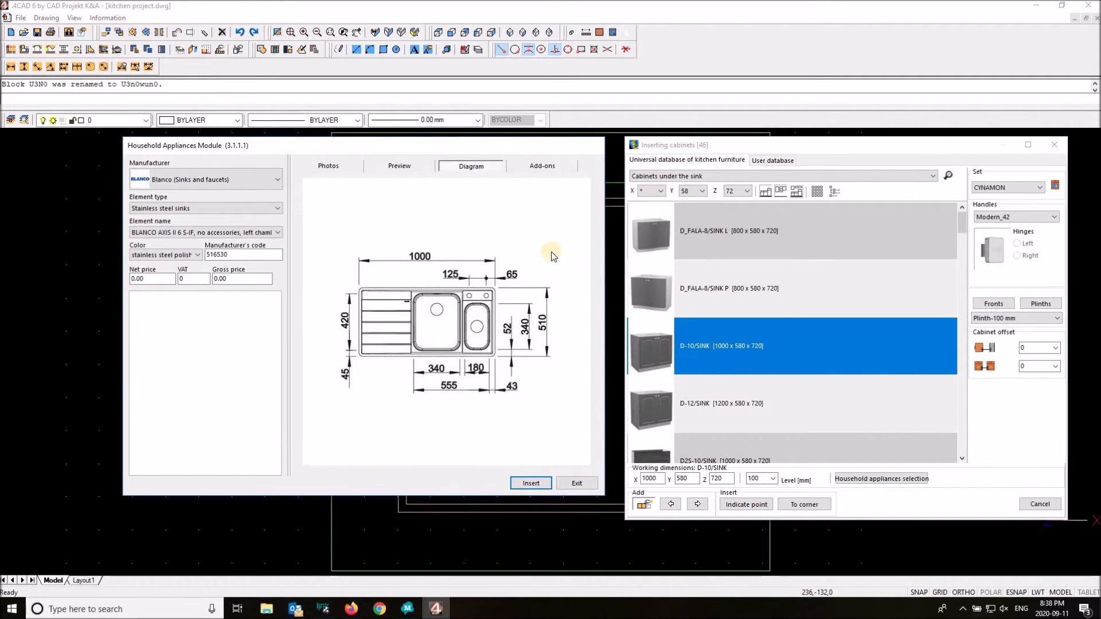
- Add the BLANCO TIVO faucet to the sink and insert the D-10/SINK cabinet directly to the right of the D-8 chest of drawers
{"action": "left_click", "coordinate": [538, 167]}
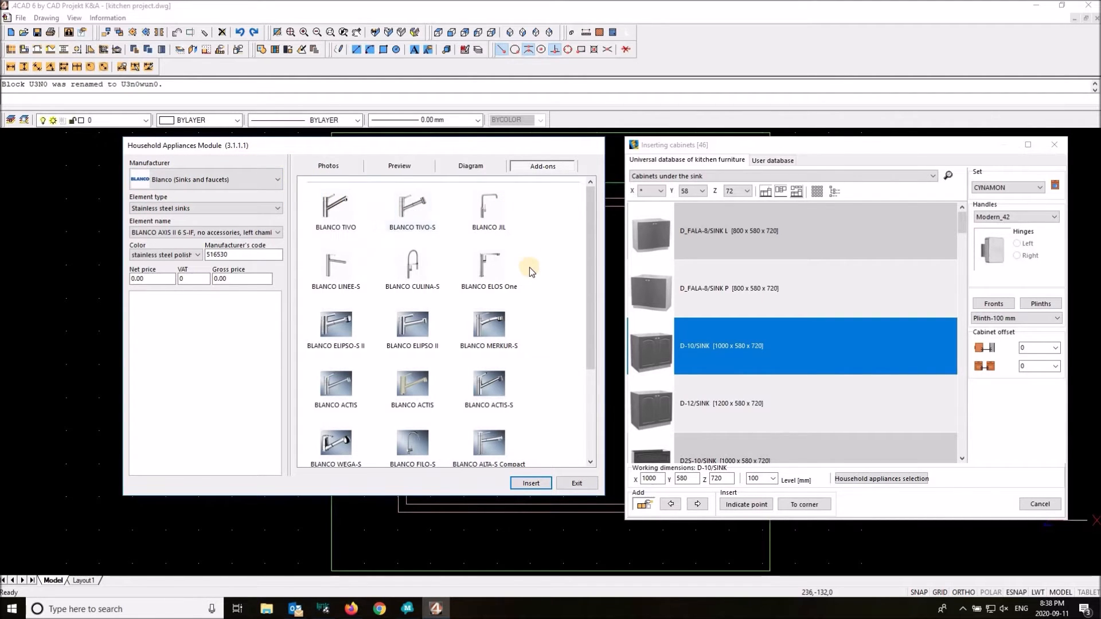
{"action": "scroll", "coordinate": [528, 274], "scroll_direction": "down", "scroll_amount": 2}
{"action": "scroll", "coordinate": [528, 275], "scroll_direction": "up", "scroll_amount": 2}
{"action": "left_click", "coordinate": [339, 205]}
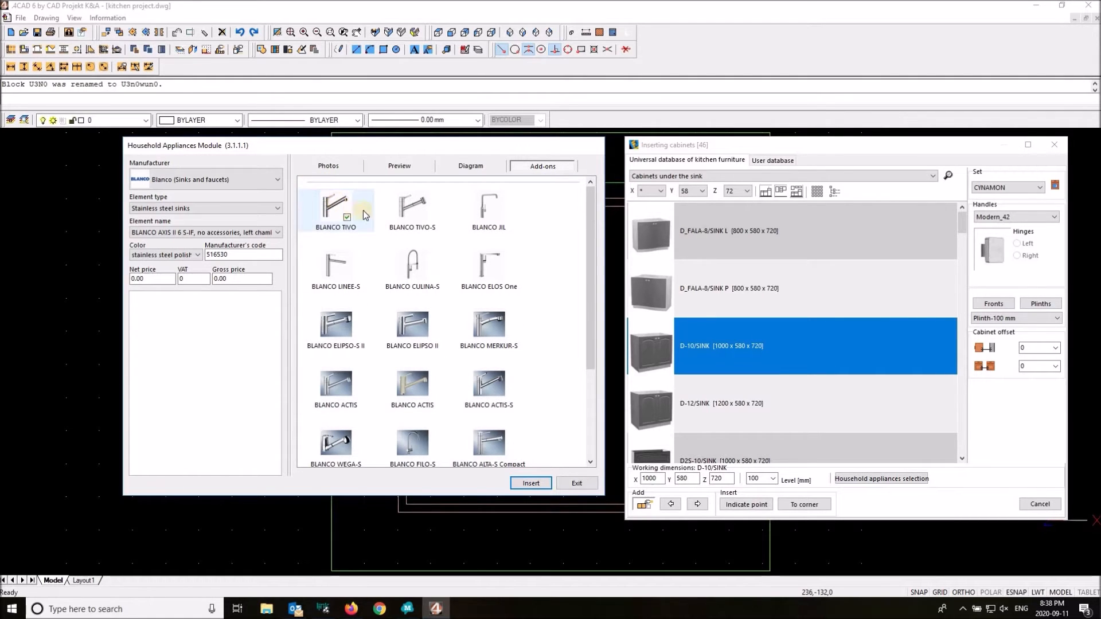
{"action": "left_click", "coordinate": [531, 484]}
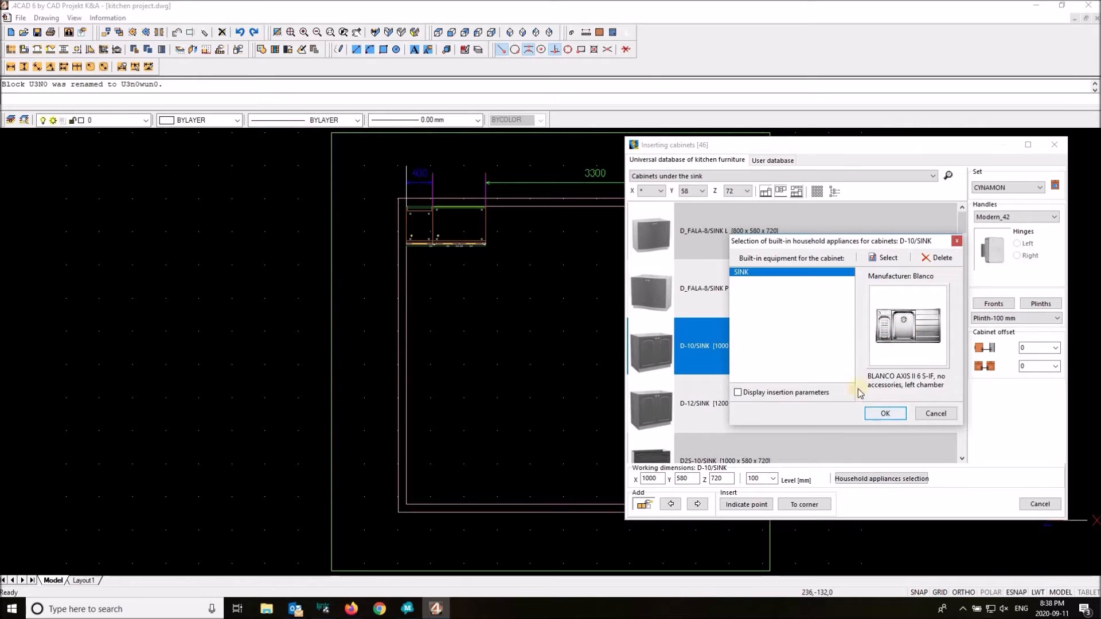
{"action": "left_click", "coordinate": [885, 414]}
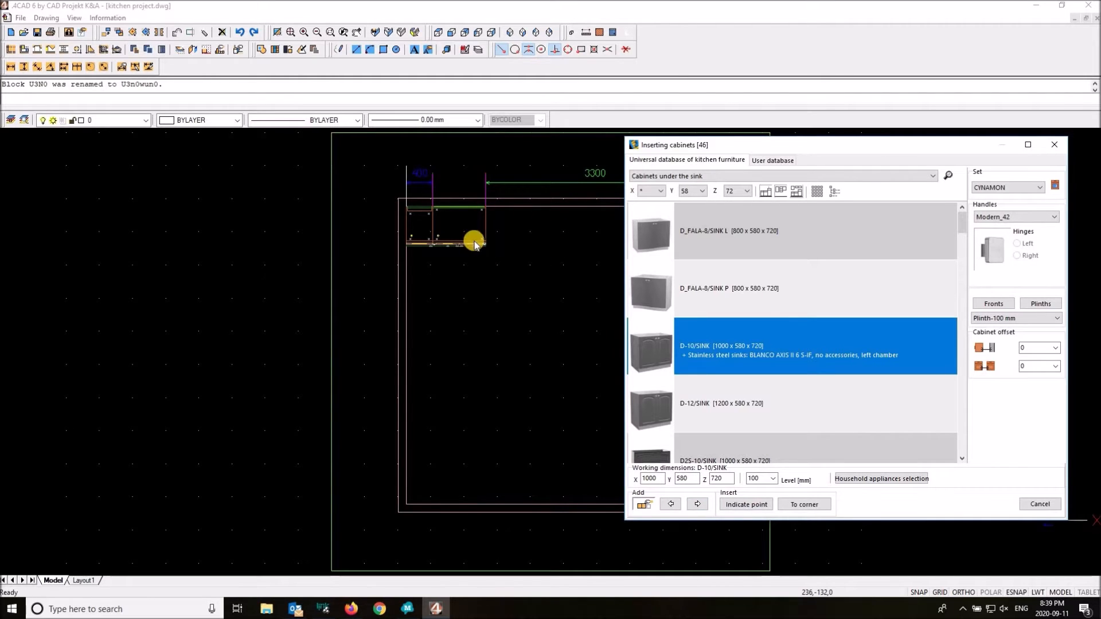
{"action": "left_click", "coordinate": [698, 505]}
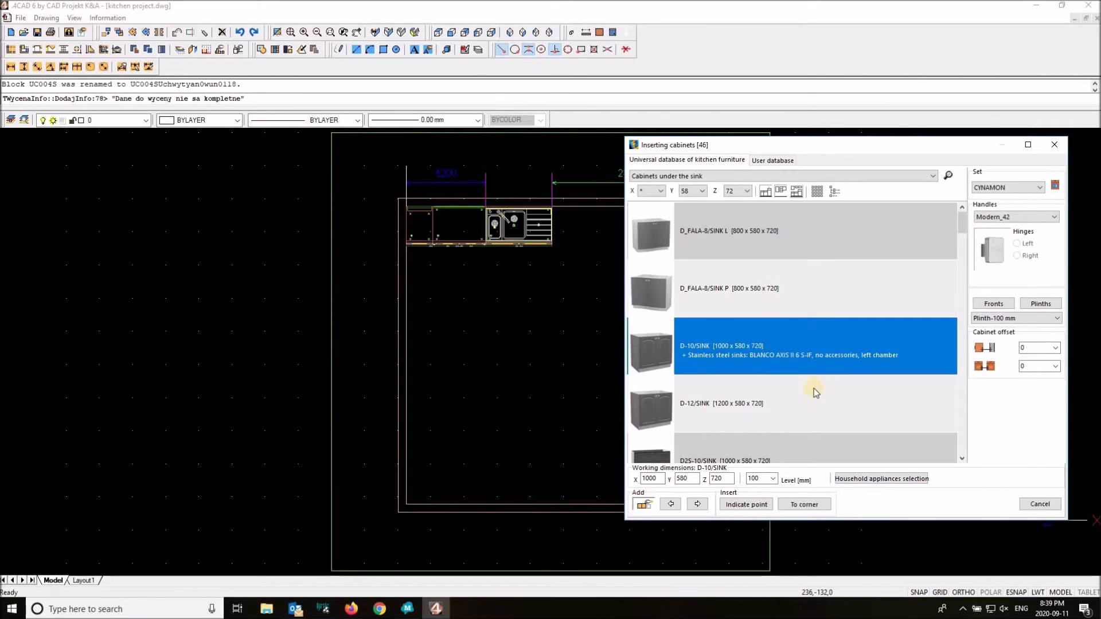
- Filter the furniture database to the group Bottom cabinets h - 720 with depth 58 and height 72
{"action": "left_click", "coordinate": [736, 179]}
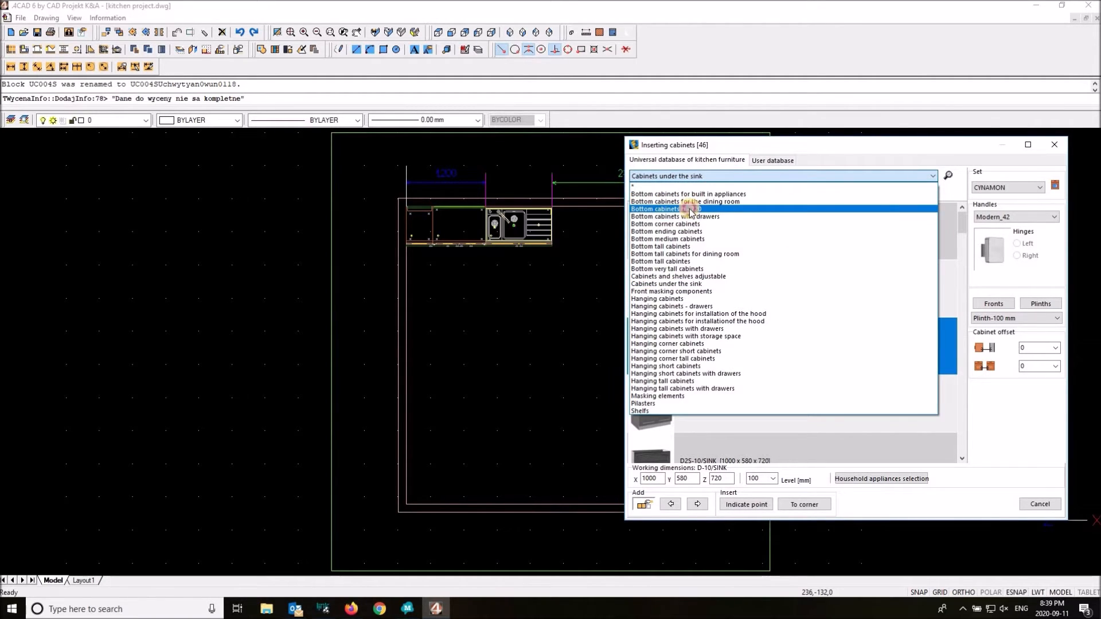
{"action": "left_click", "coordinate": [691, 210]}
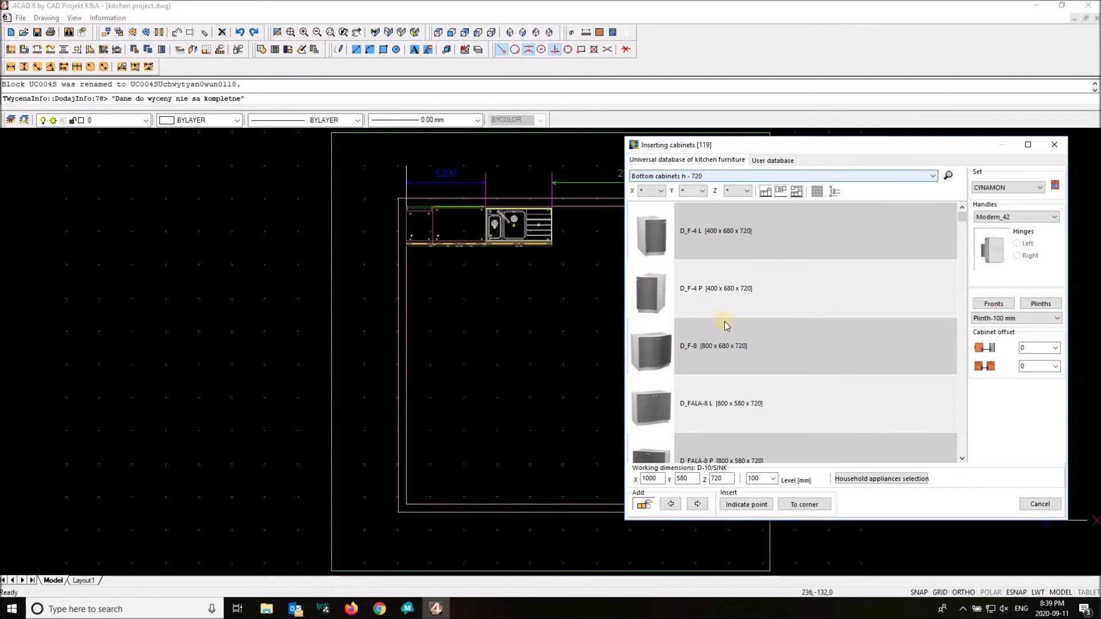
{"action": "scroll", "coordinate": [764, 346], "scroll_direction": "down", "scroll_amount": 2}
{"action": "left_click", "coordinate": [693, 191]}
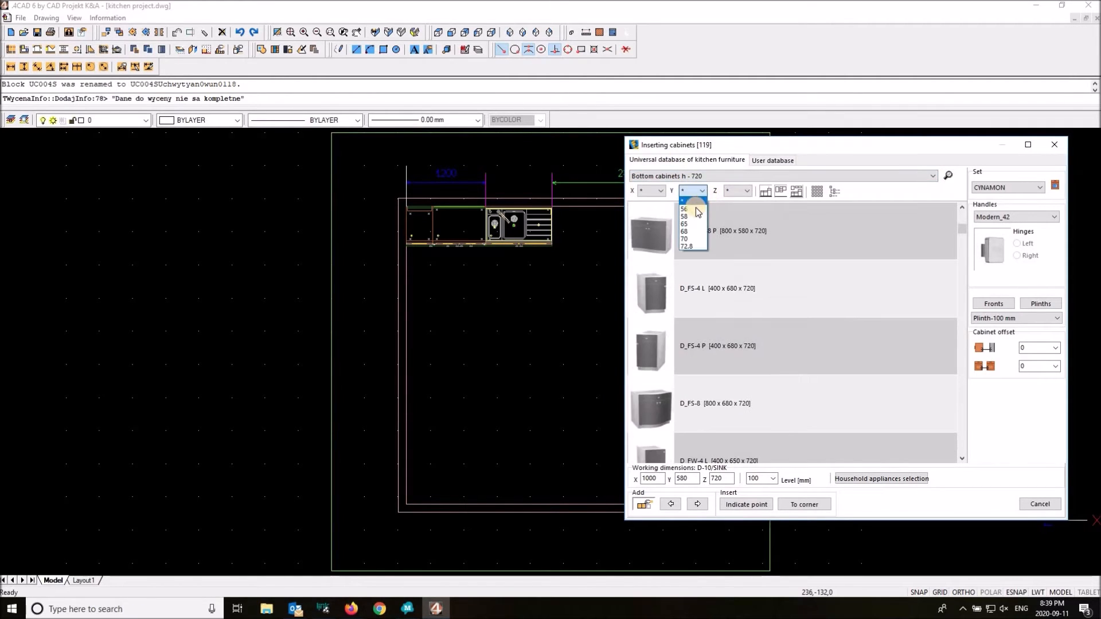
{"action": "left_click", "coordinate": [697, 216]}
{"action": "left_click", "coordinate": [740, 191]}
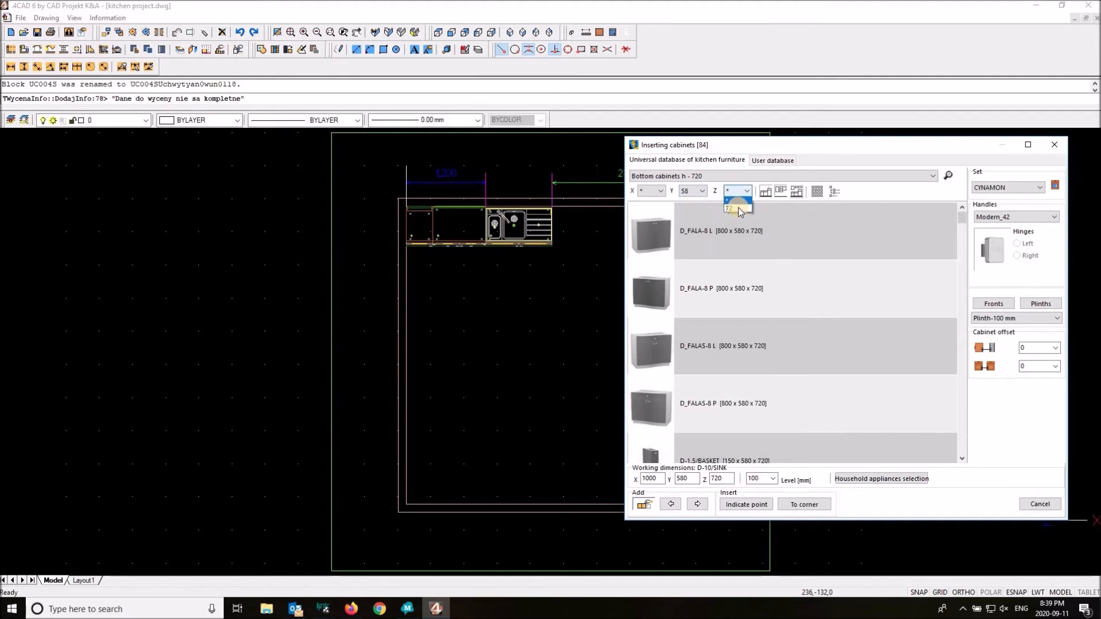
{"action": "key", "text": "Return"}
- Add the D-8/CHEST OF DRAWERS/S cabinet (800 x 580 x 720) directly to the right of the sink cabinet
{"action": "scroll", "coordinate": [736, 332], "scroll_direction": "down", "scroll_amount": 5}
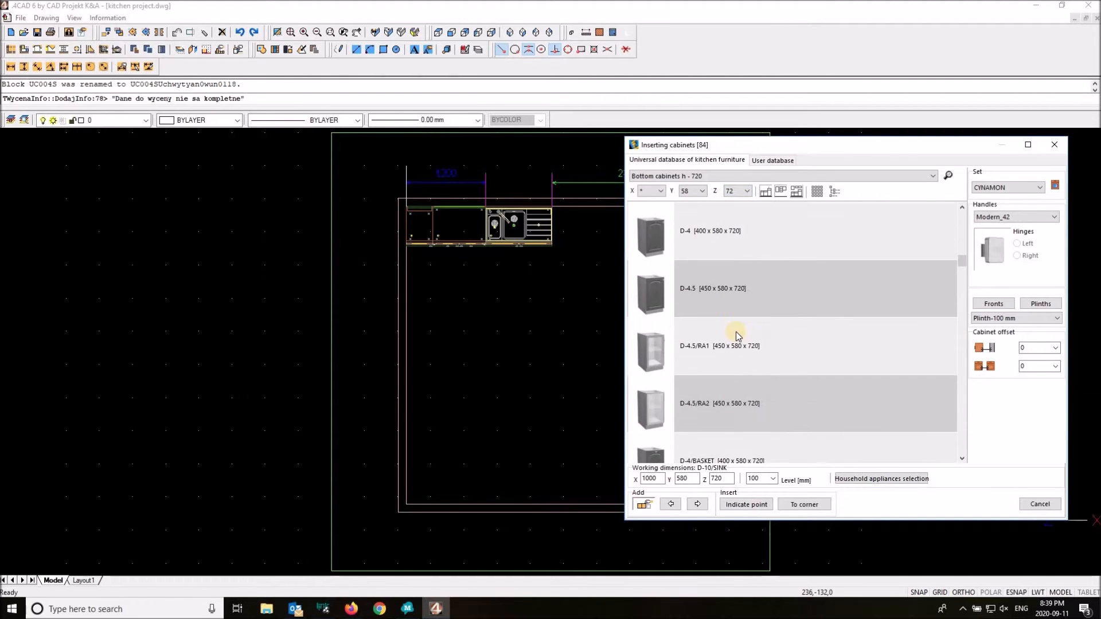
{"action": "scroll", "coordinate": [735, 332], "scroll_direction": "down", "scroll_amount": 5}
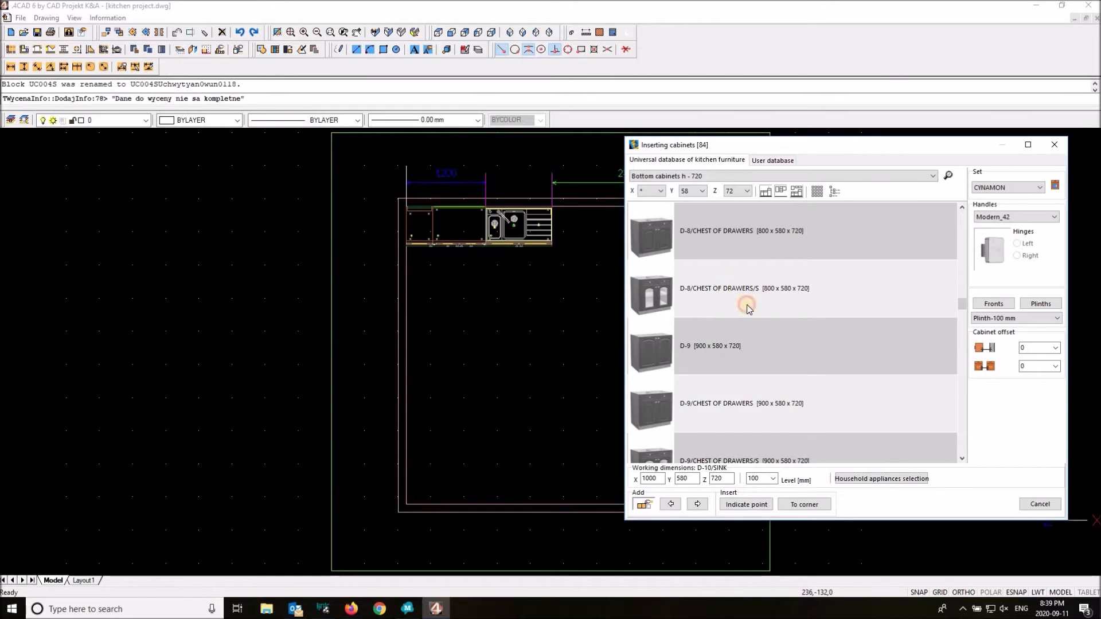
{"action": "left_click", "coordinate": [744, 304]}
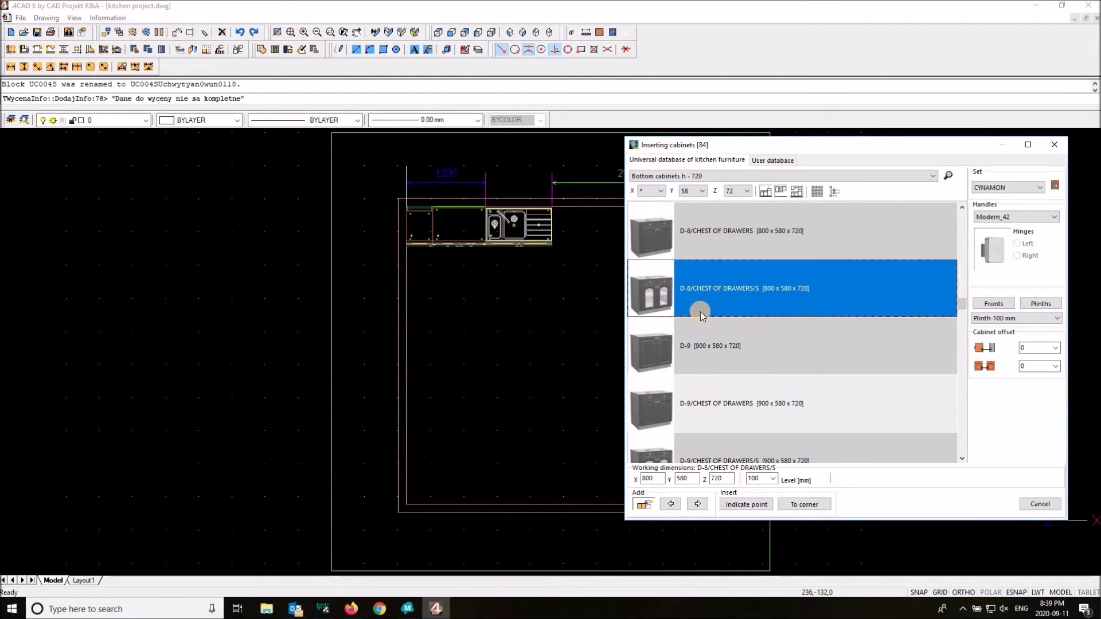
{"action": "left_click", "coordinate": [697, 505]}
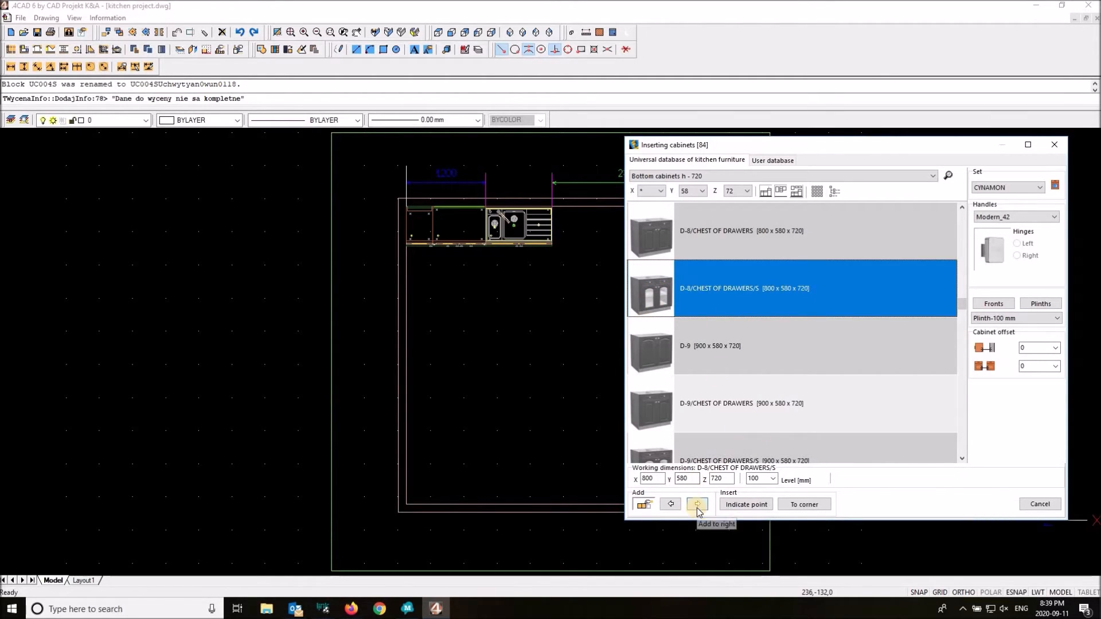
{"action": "left_click", "coordinate": [697, 504]}
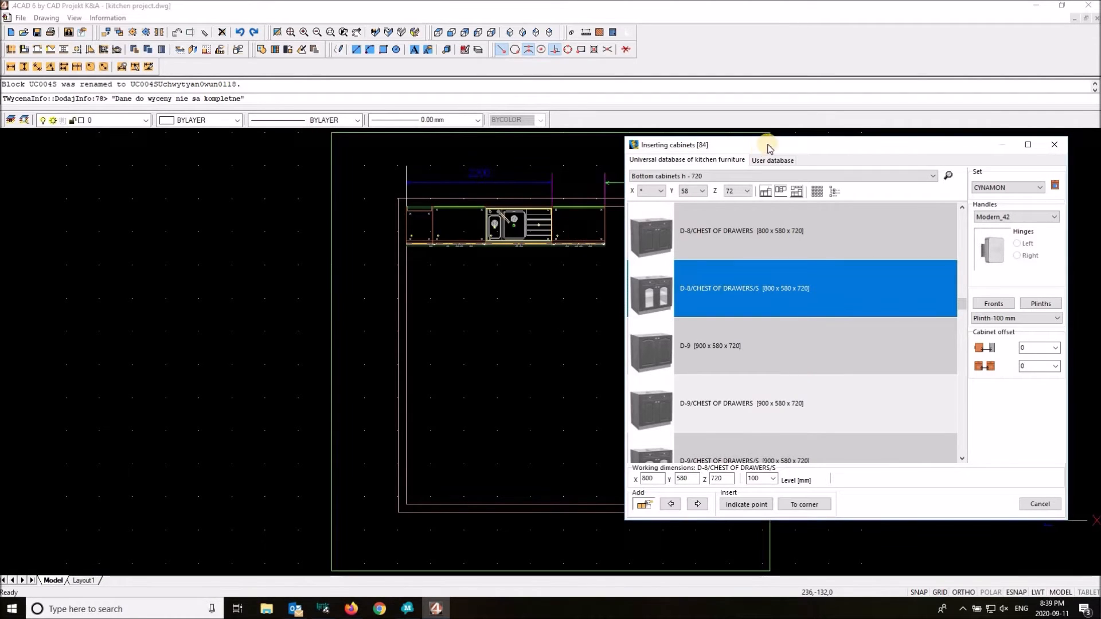
- Move the cabinet dialog clear of the cabinet row and filter the furniture database to the group Bottom tall cabinets
{"action": "left_click_drag", "start_coordinate": [768, 144], "coordinate": [645, 264]}
{"action": "left_click_drag", "start_coordinate": [524, 285], "coordinate": [173, 116]}
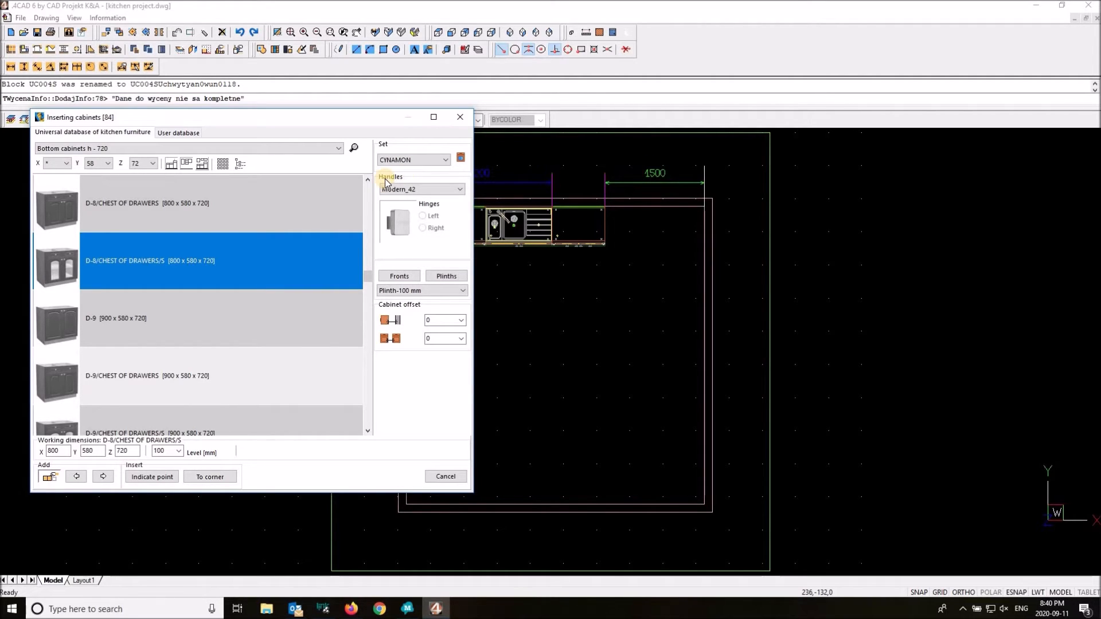
{"action": "left_click_drag", "start_coordinate": [313, 119], "coordinate": [423, 114]}
{"action": "left_click", "coordinate": [344, 137]}
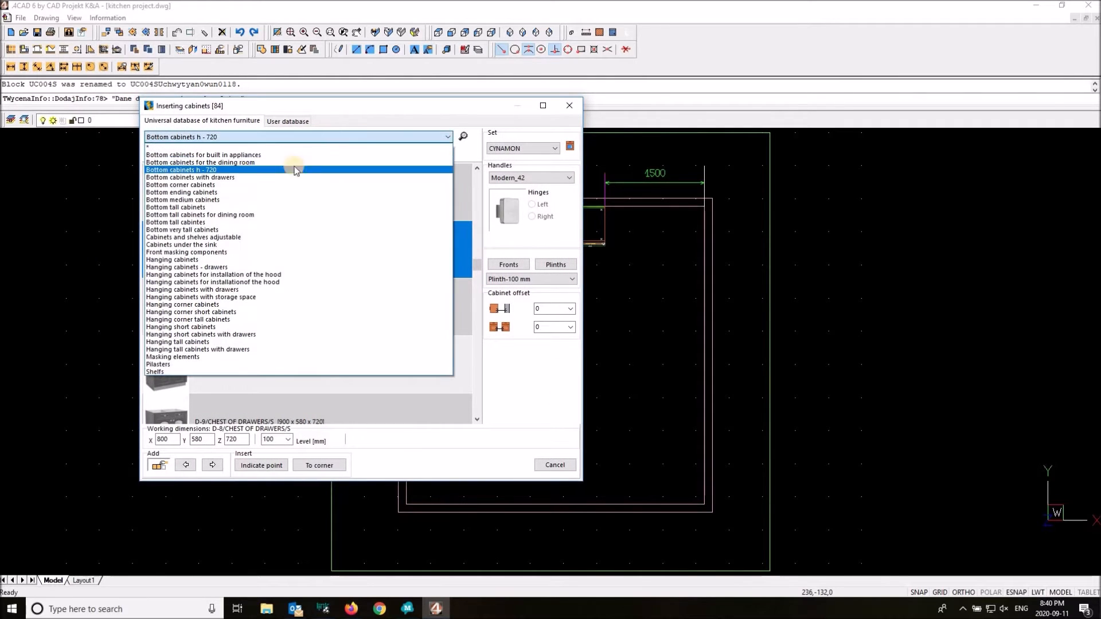
{"action": "left_click", "coordinate": [212, 208]}
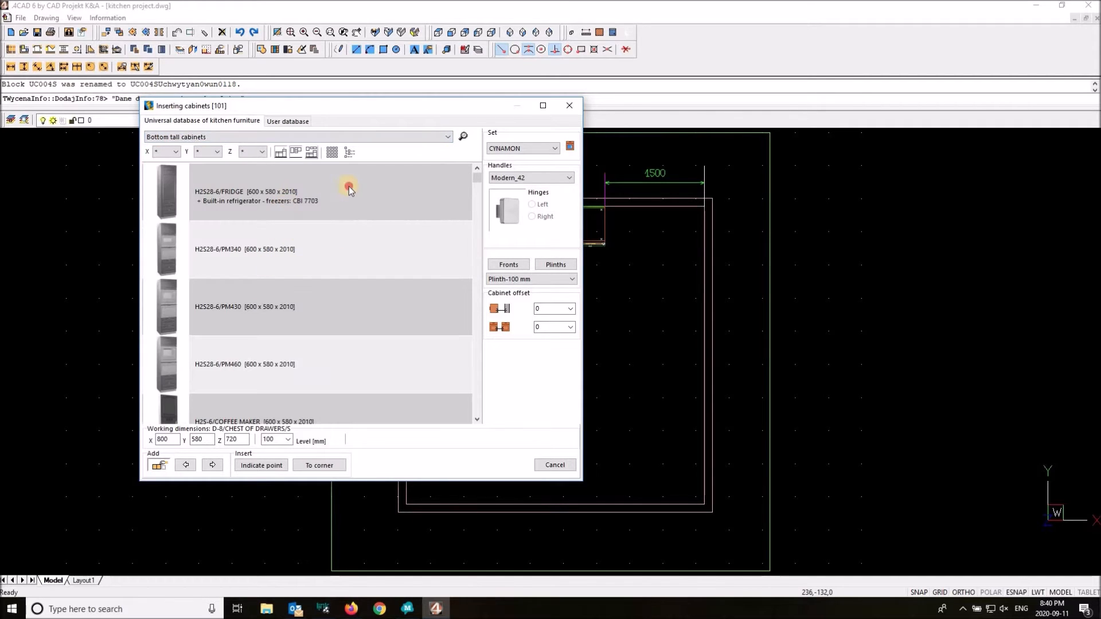
- Examine the H2S and H3S tall cabinet variants for fridges, ovens and coffee makers in the database list
{"action": "left_click", "coordinate": [350, 188]}
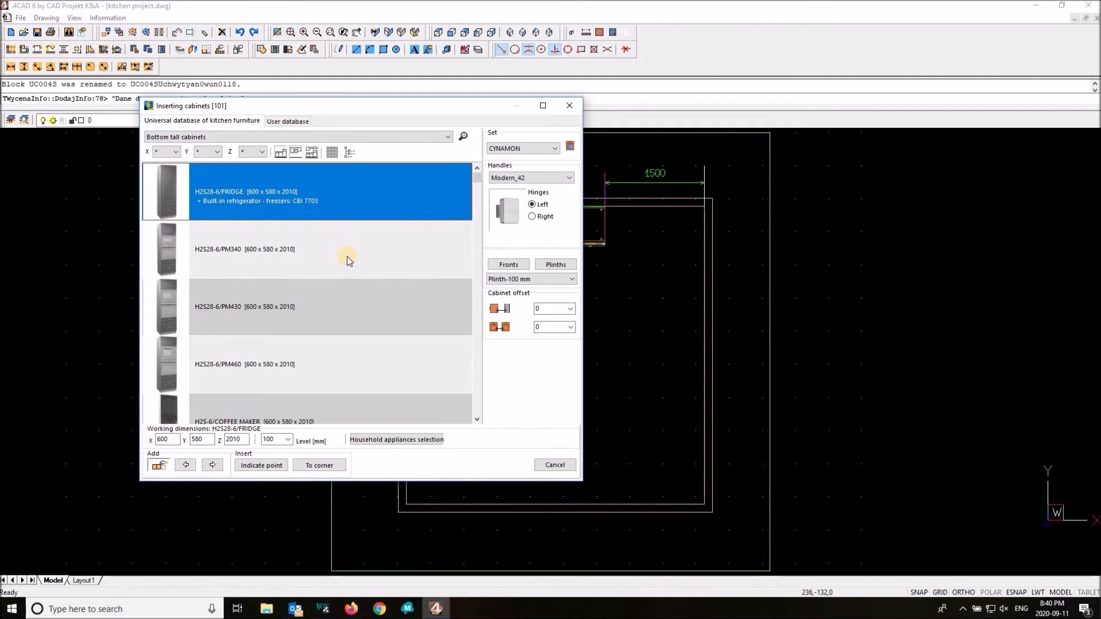
{"action": "left_click", "coordinate": [336, 246]}
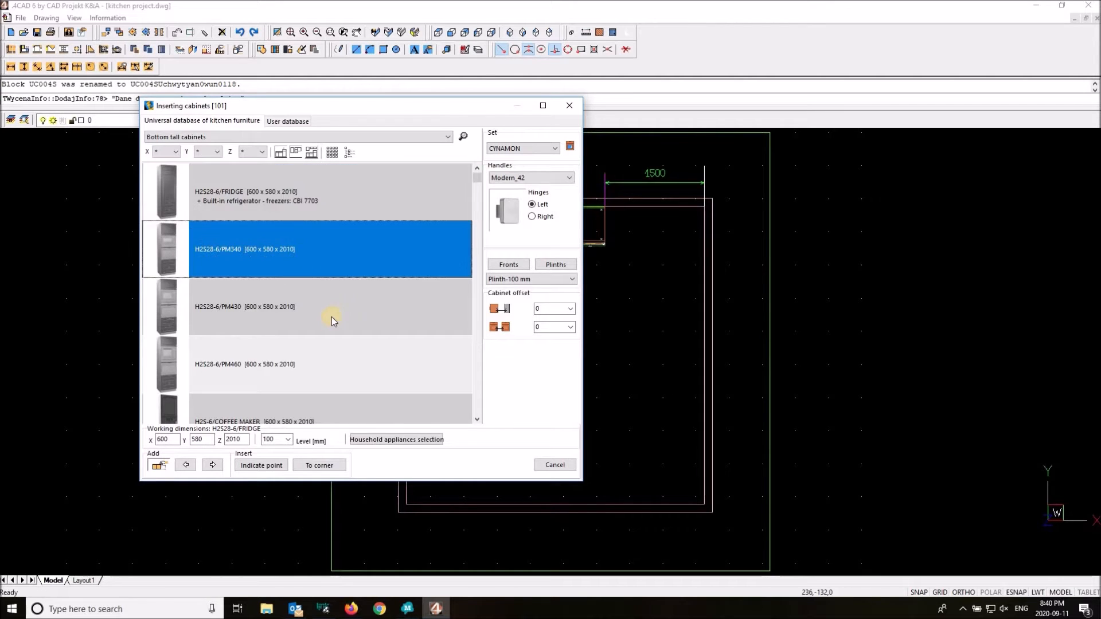
{"action": "scroll", "coordinate": [319, 266], "scroll_direction": "down", "scroll_amount": 3}
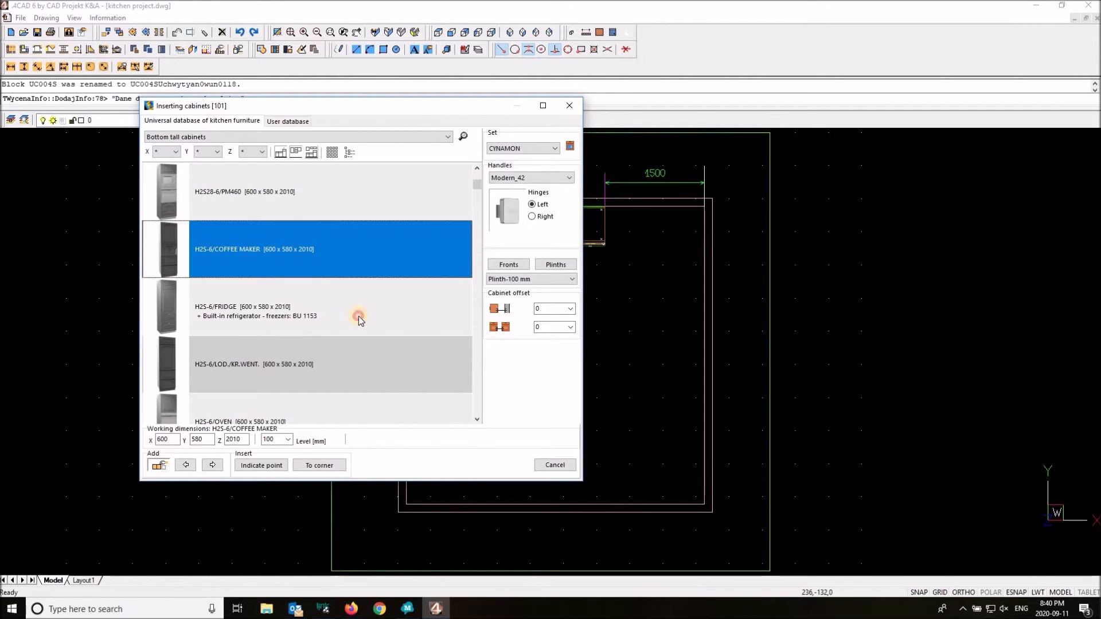
{"action": "left_click", "coordinate": [253, 319]}
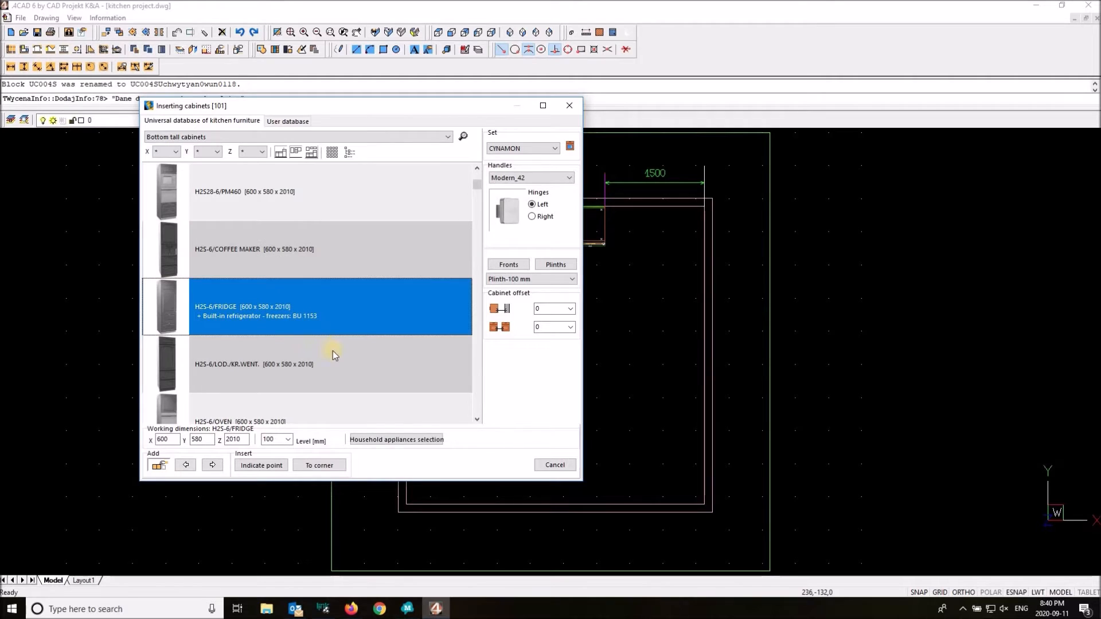
{"action": "left_click", "coordinate": [341, 384]}
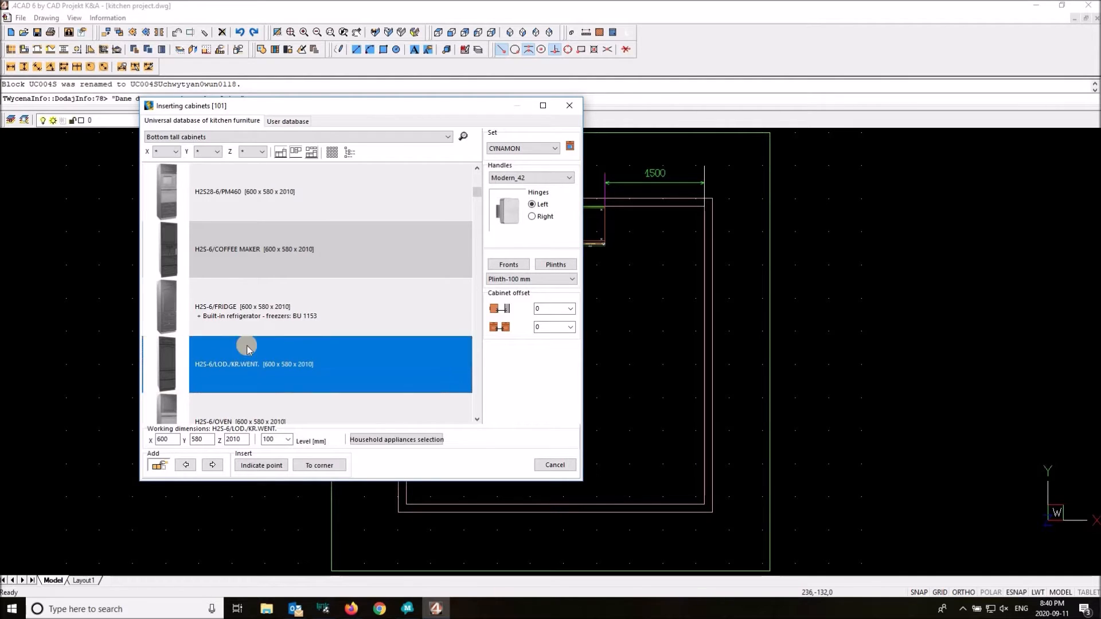
{"action": "scroll", "coordinate": [227, 315], "scroll_direction": "down", "scroll_amount": 1}
{"action": "scroll", "coordinate": [276, 322], "scroll_direction": "up", "scroll_amount": 1}
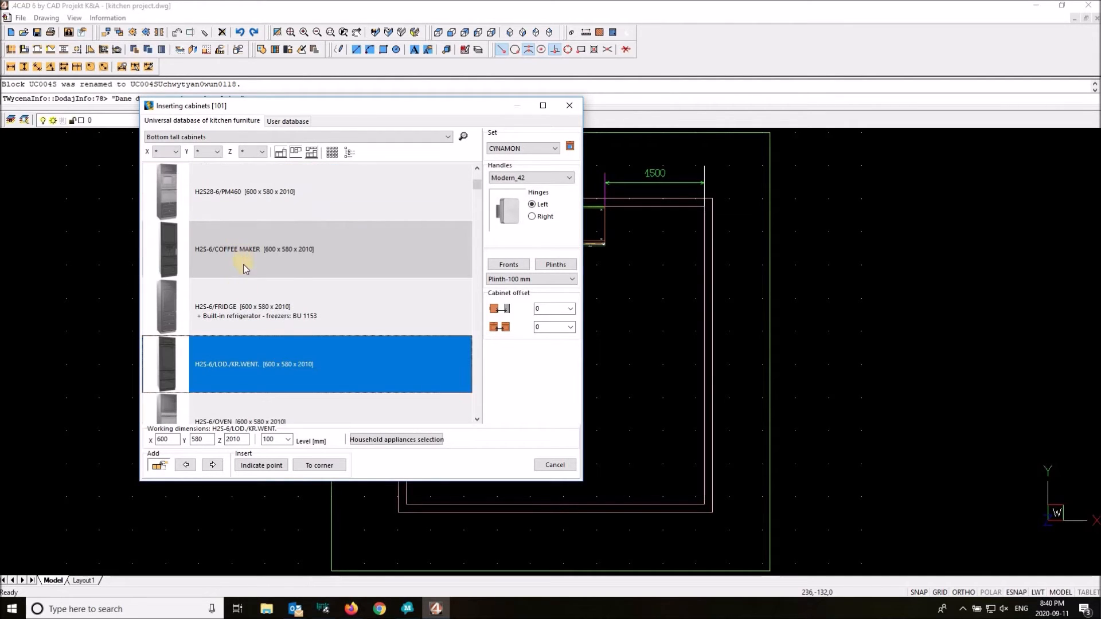
{"action": "scroll", "coordinate": [230, 304], "scroll_direction": "down", "scroll_amount": 1}
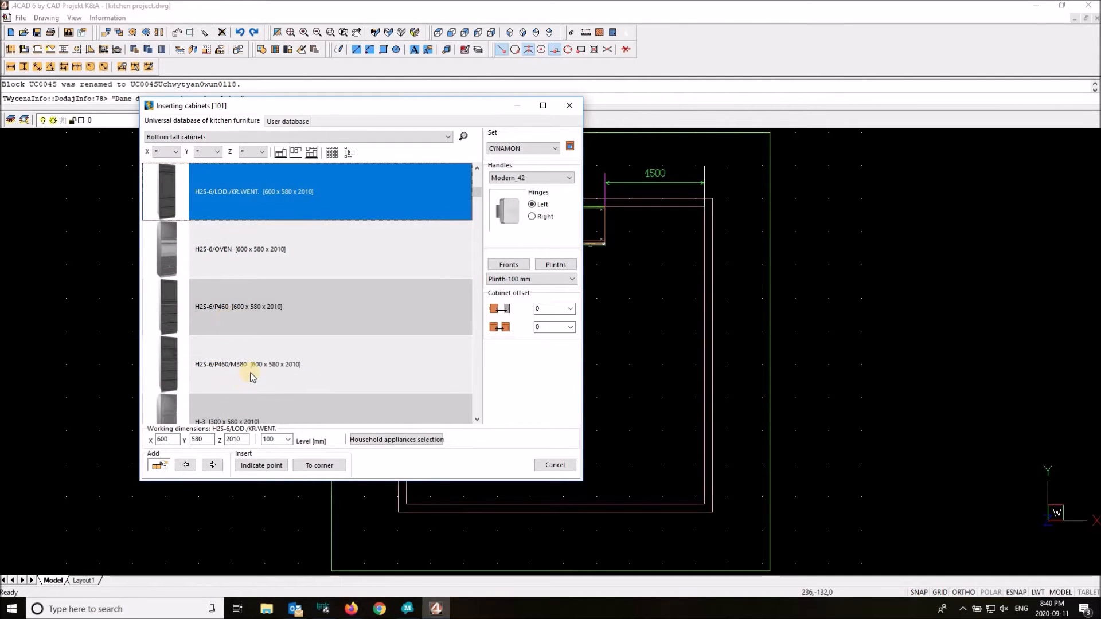
{"action": "scroll", "coordinate": [242, 307], "scroll_direction": "up", "scroll_amount": 1}
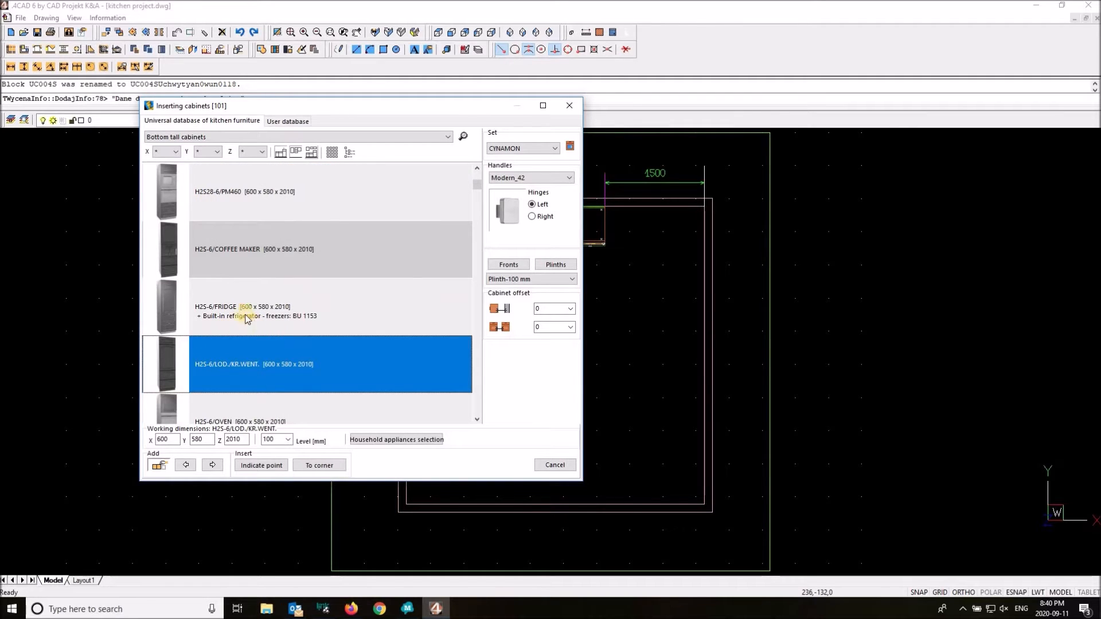
{"action": "left_click", "coordinate": [227, 332]}
{"action": "left_click", "coordinate": [241, 251]}
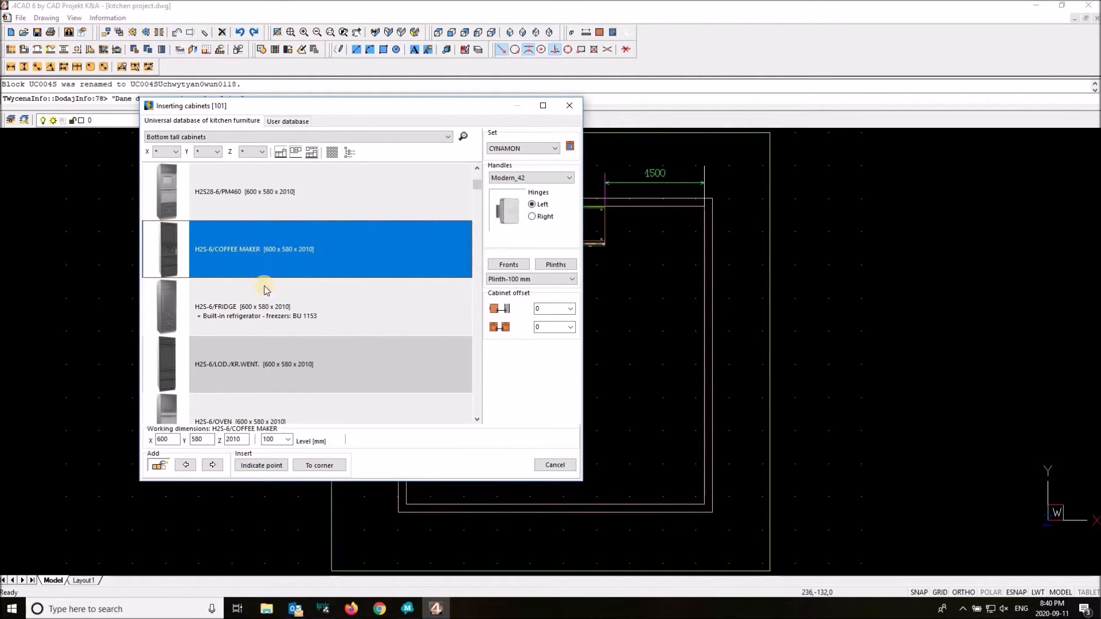
{"action": "scroll", "coordinate": [235, 285], "scroll_direction": "up", "scroll_amount": 1}
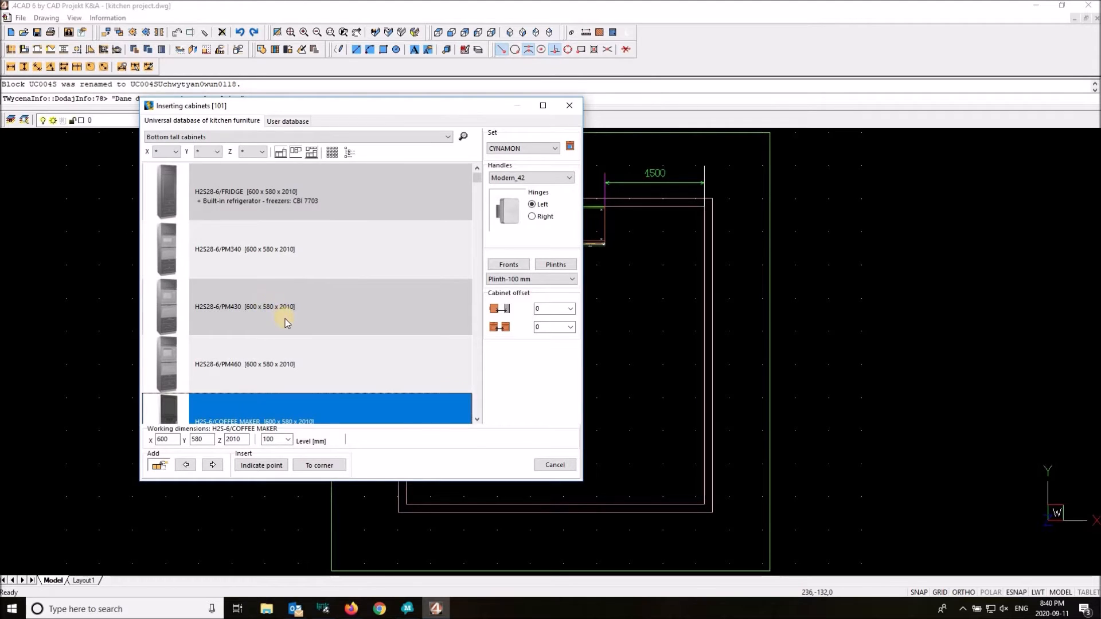
{"action": "scroll", "coordinate": [276, 344], "scroll_direction": "down", "scroll_amount": 3}
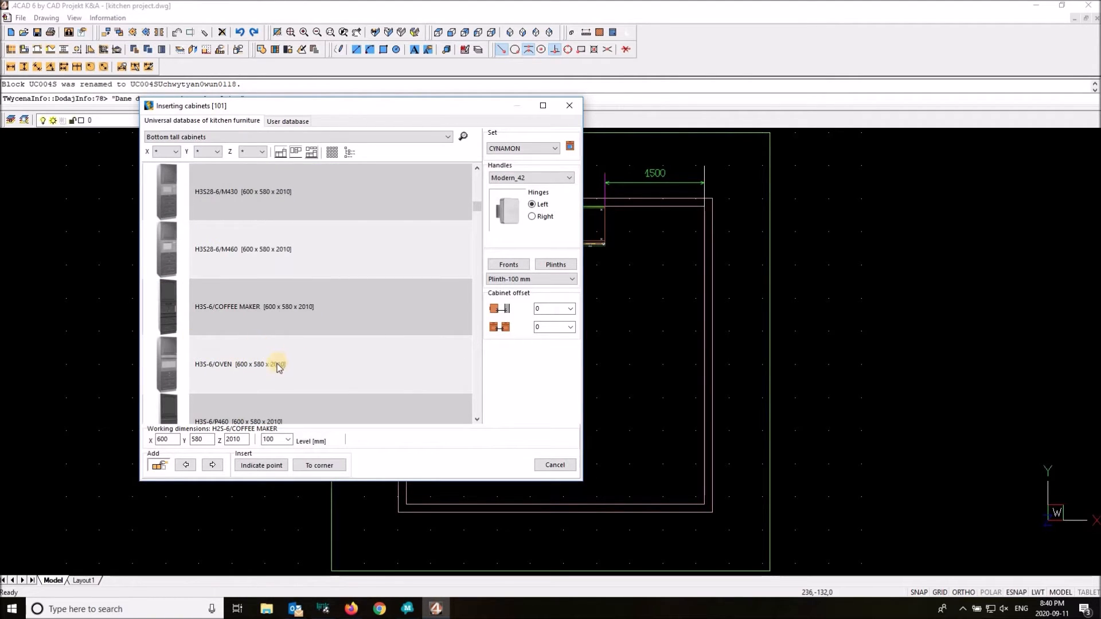
{"action": "scroll", "coordinate": [269, 364], "scroll_direction": "down", "scroll_amount": 1}
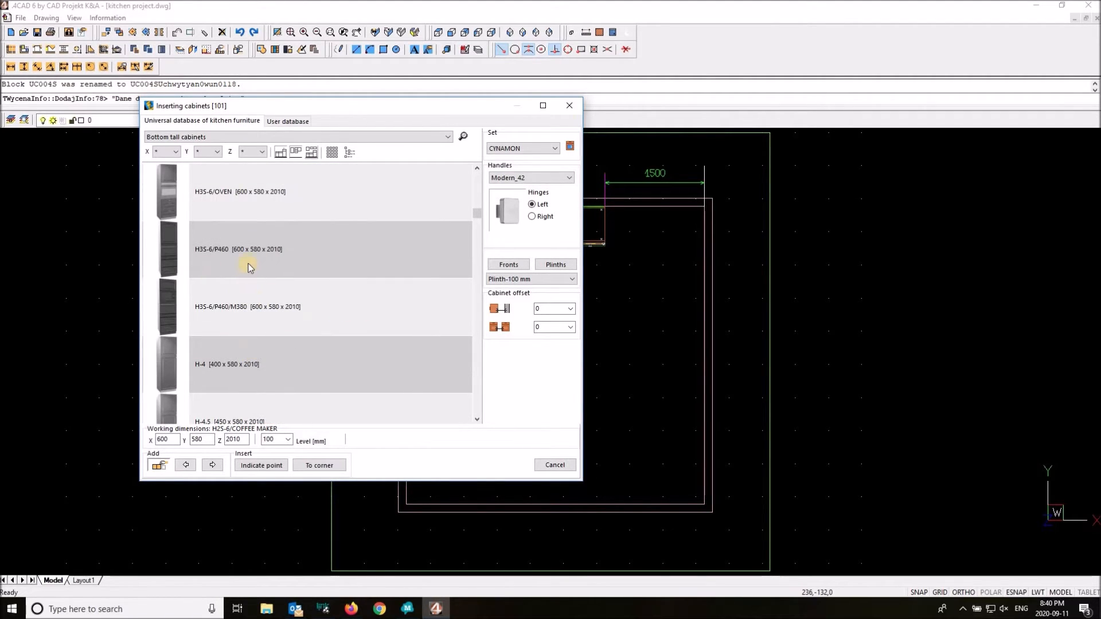
{"action": "left_click", "coordinate": [284, 263]}
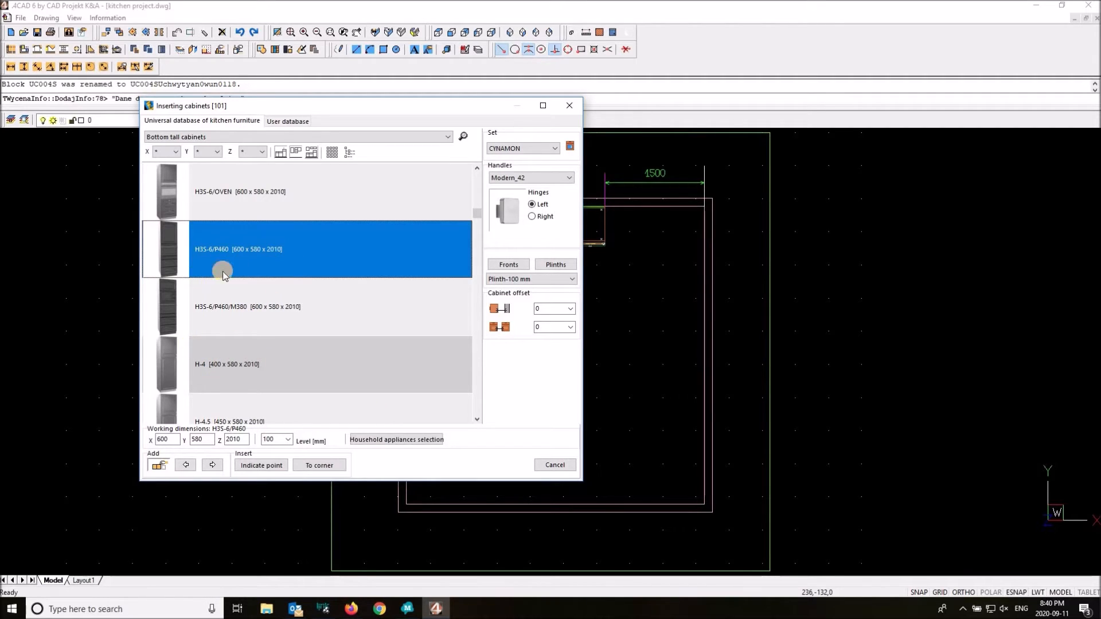
{"action": "scroll", "coordinate": [269, 235], "scroll_direction": "up", "scroll_amount": 3}
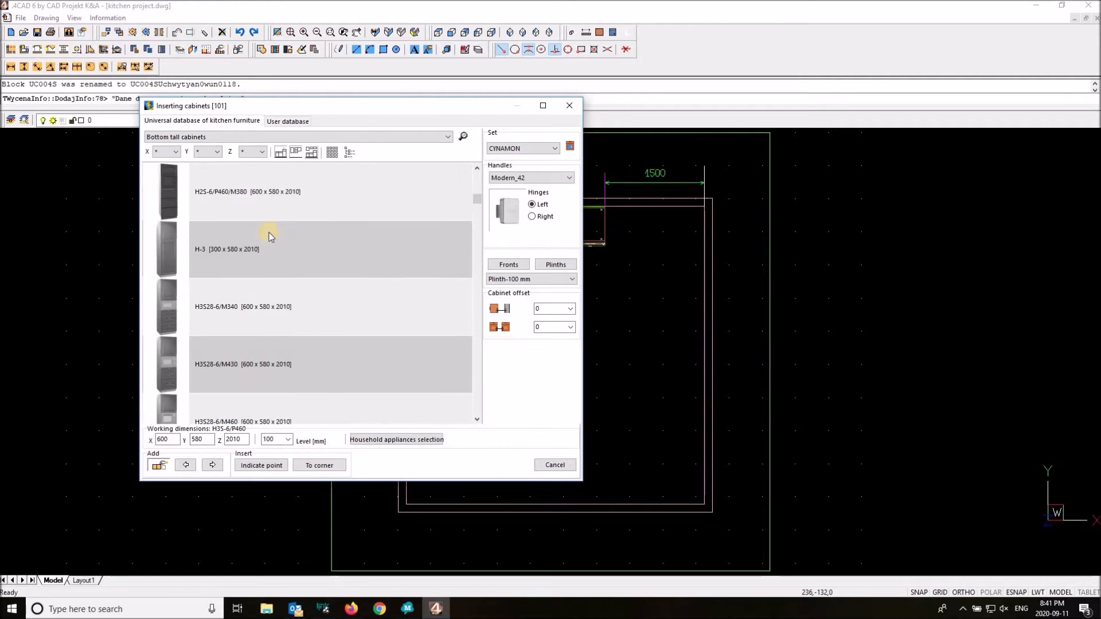
{"action": "scroll", "coordinate": [232, 253], "scroll_direction": "up", "scroll_amount": 5}
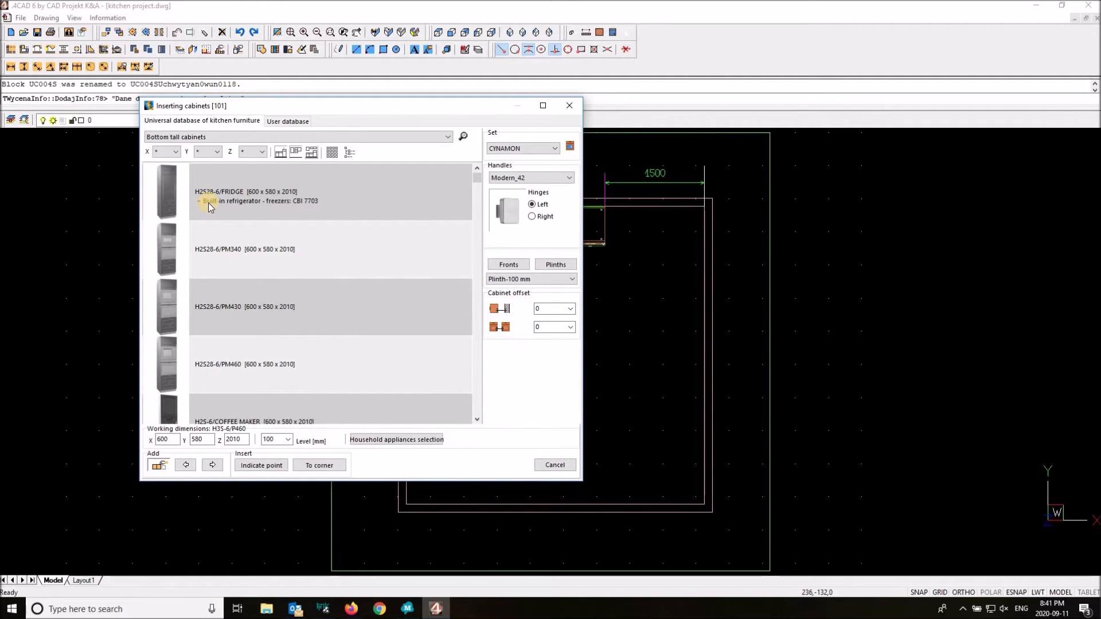
- Choose the H2S28-6/FRIDGE cabinet (600 x 580 x 2010) and delete its built-in Beko CBI 7703 tall fridge
{"action": "left_click", "coordinate": [242, 206]}
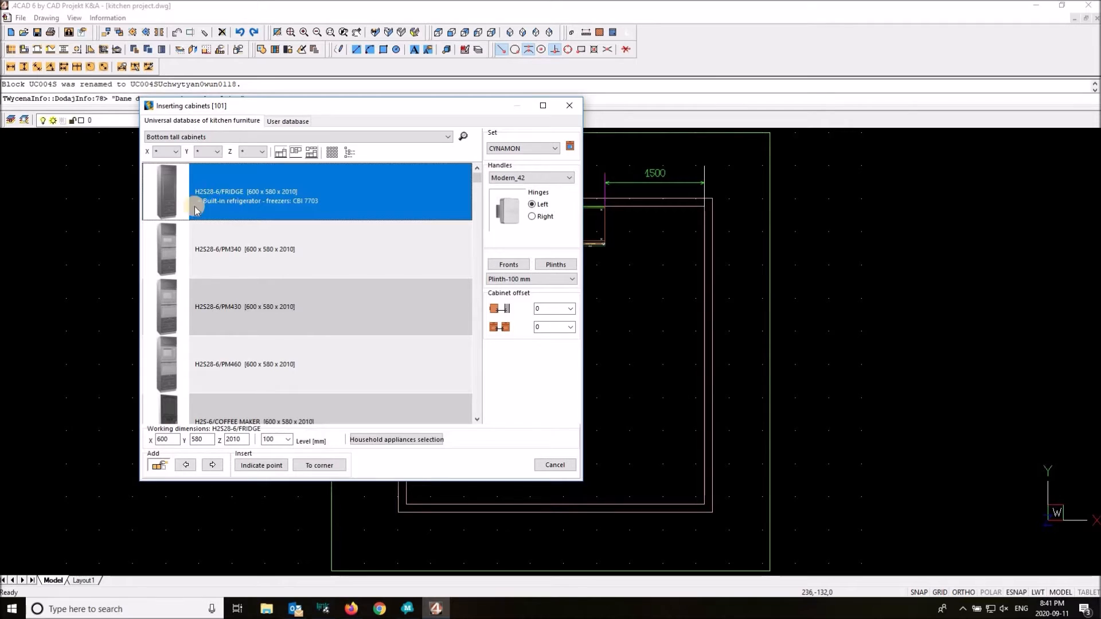
{"action": "left_click", "coordinate": [395, 441]}
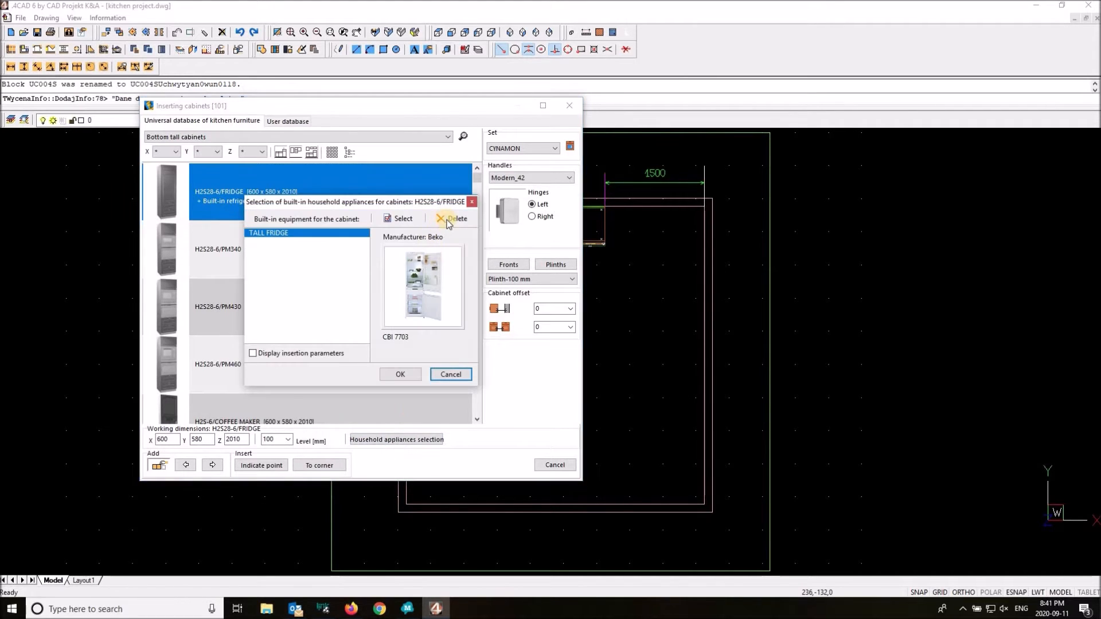
{"action": "left_click", "coordinate": [448, 220]}
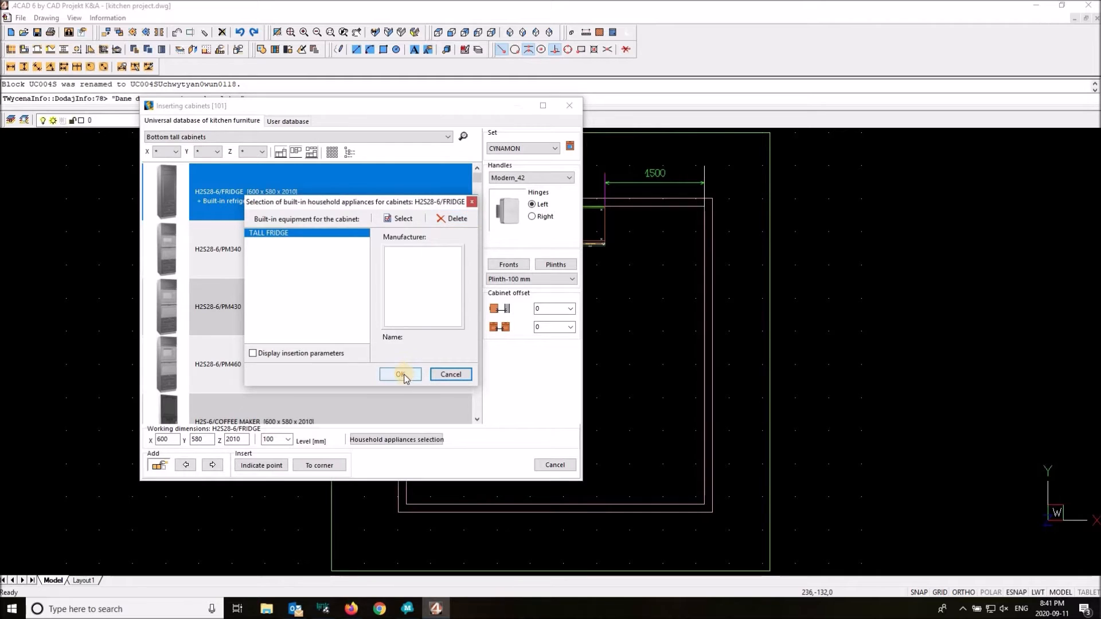
{"action": "left_click", "coordinate": [401, 374]}
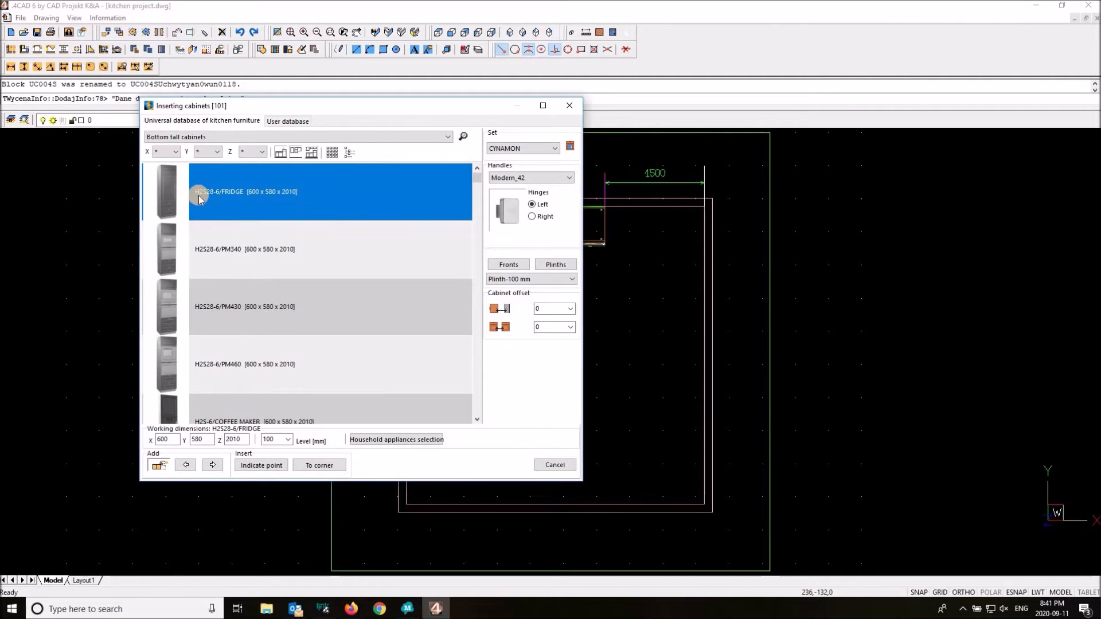
- Add the H2S28-6/FRIDGE cabinet directly to the right of the D-8/CHEST OF DRAWERS/S cabinet and finish inserting cabinets
{"action": "left_click", "coordinate": [173, 194]}
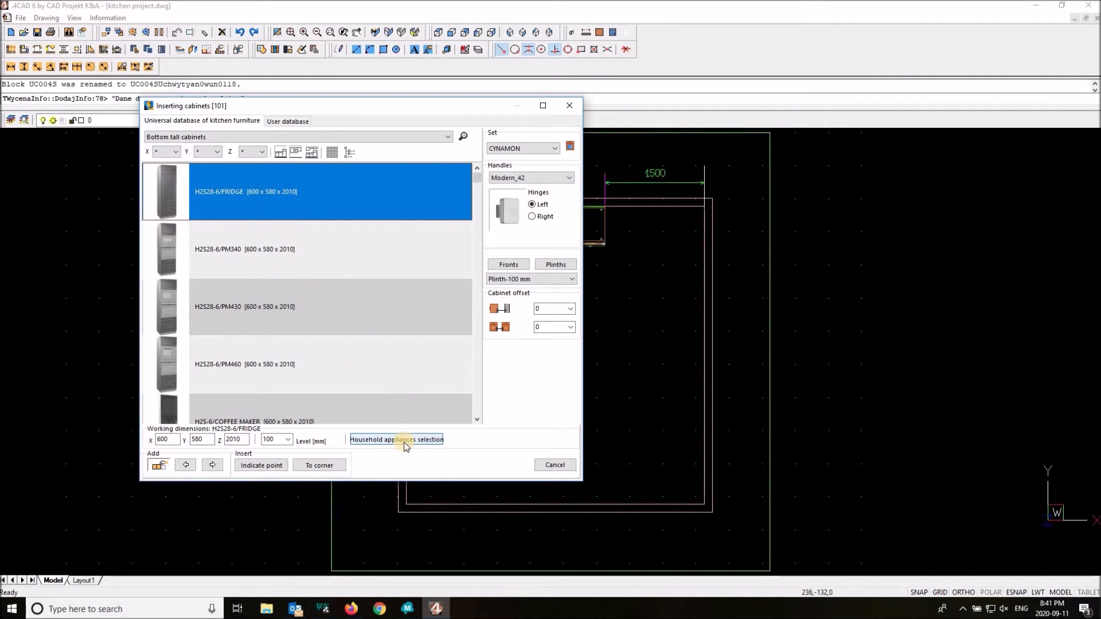
{"action": "left_click", "coordinate": [253, 189]}
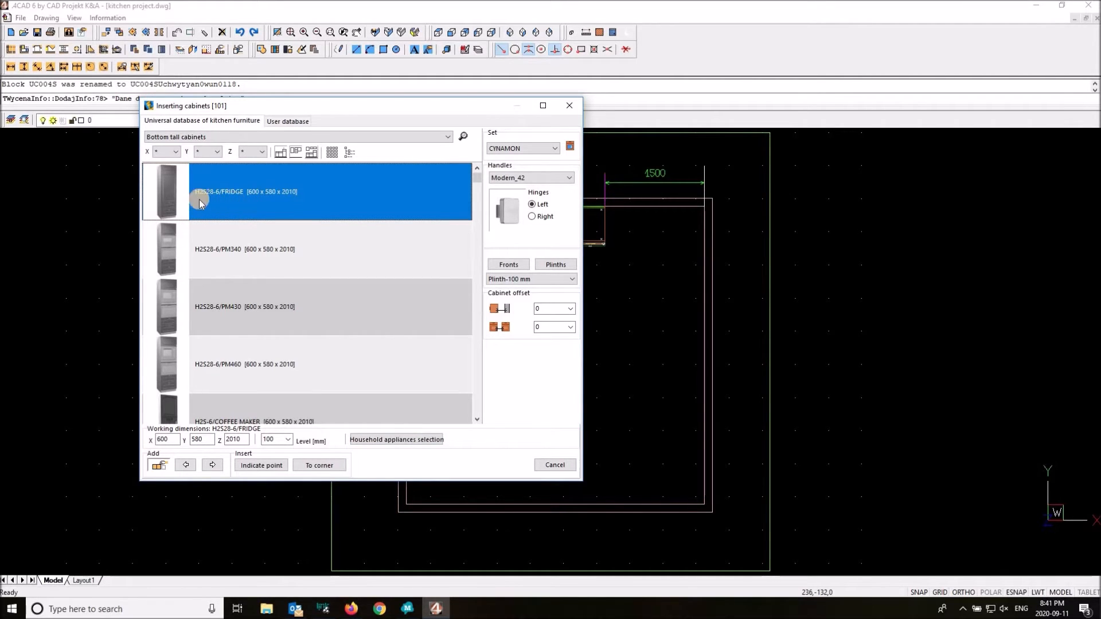
{"action": "left_click", "coordinate": [211, 468]}
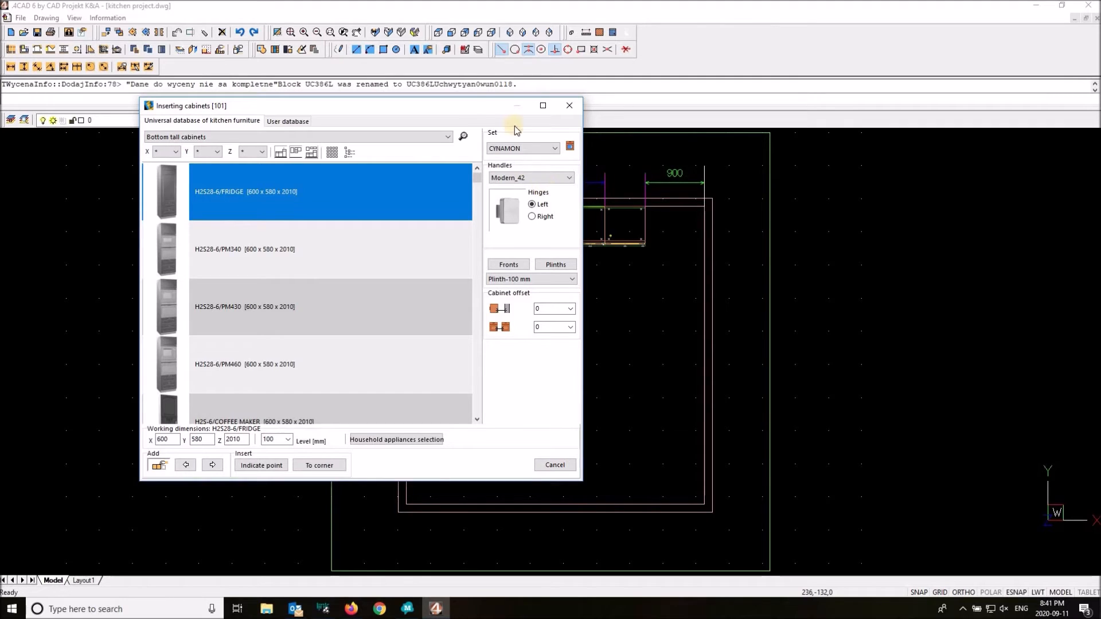
{"action": "left_click_drag", "start_coordinate": [446, 108], "coordinate": [365, 126]}
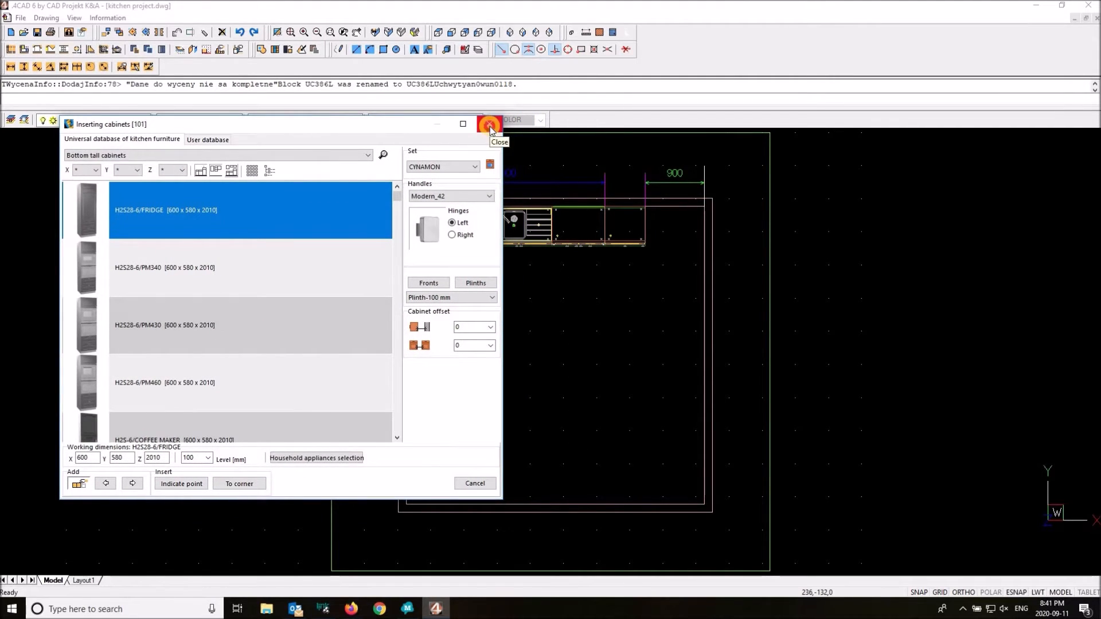
{"action": "left_click", "coordinate": [489, 127]}
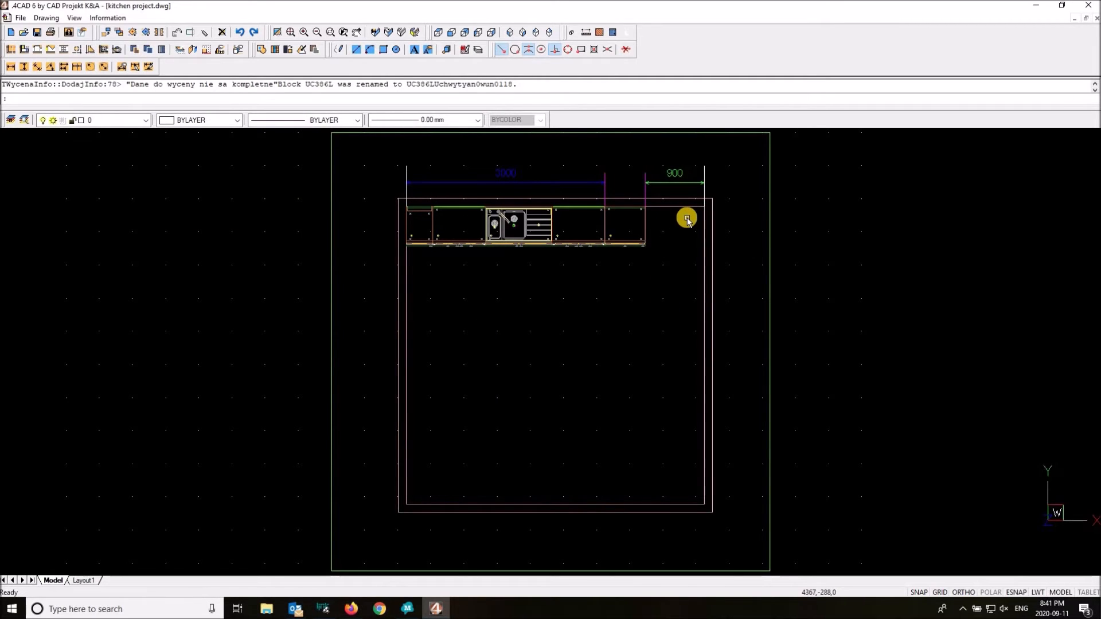
- Open the Household Appliances Module and list Bosch (Built-in appliances) elements of type Refrigerator - freezers Side by Side (free-standing)
{"action": "left_click", "coordinate": [104, 50]}
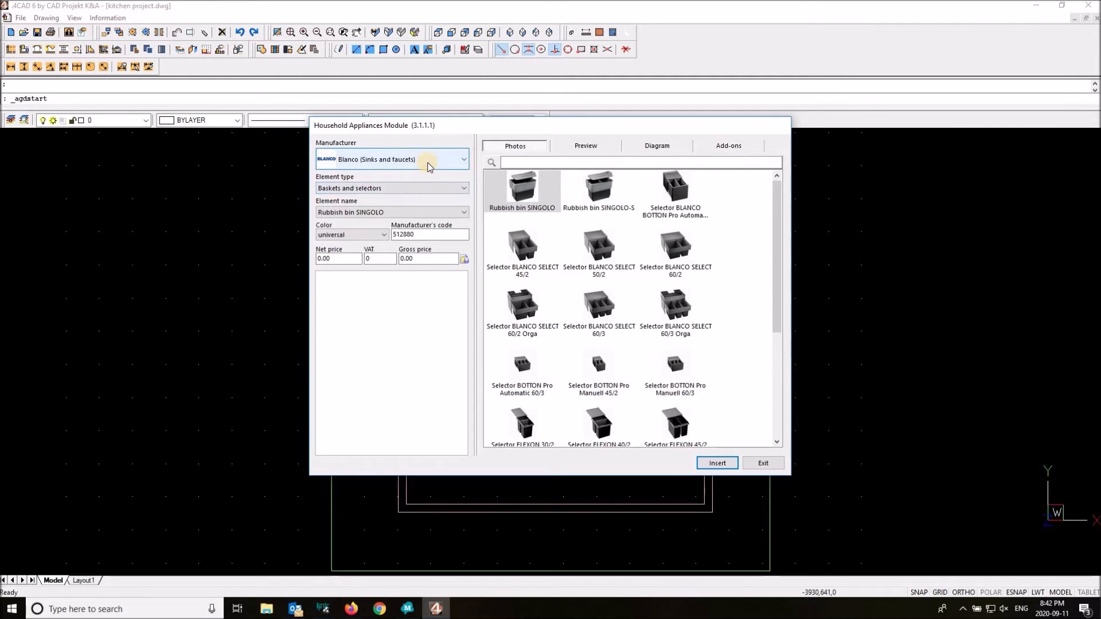
{"action": "left_click", "coordinate": [411, 165]}
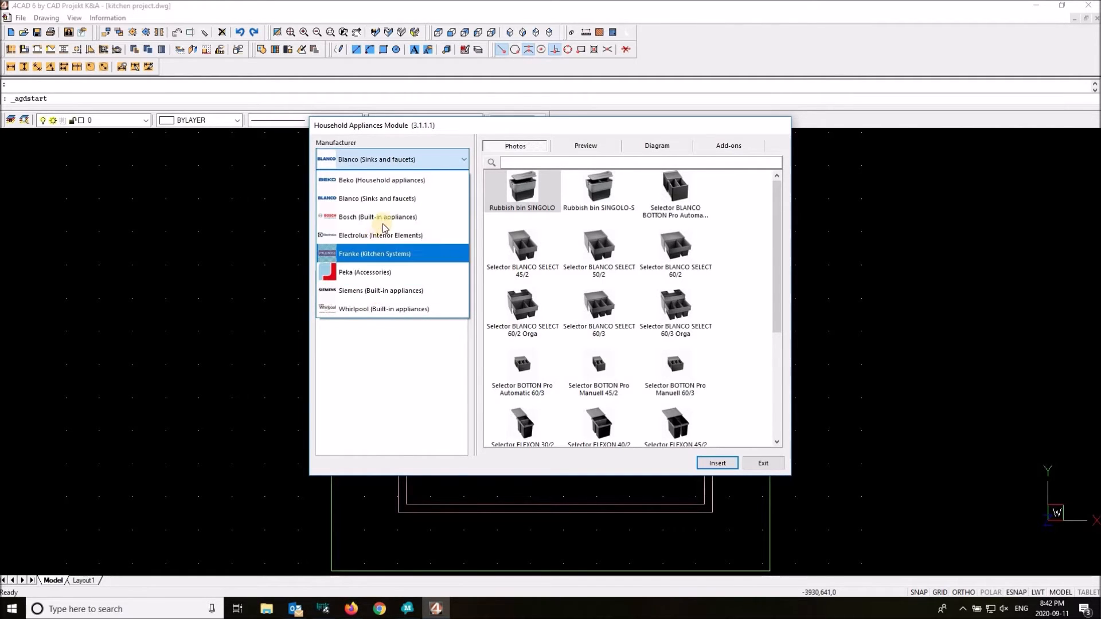
{"action": "left_click", "coordinate": [412, 217]}
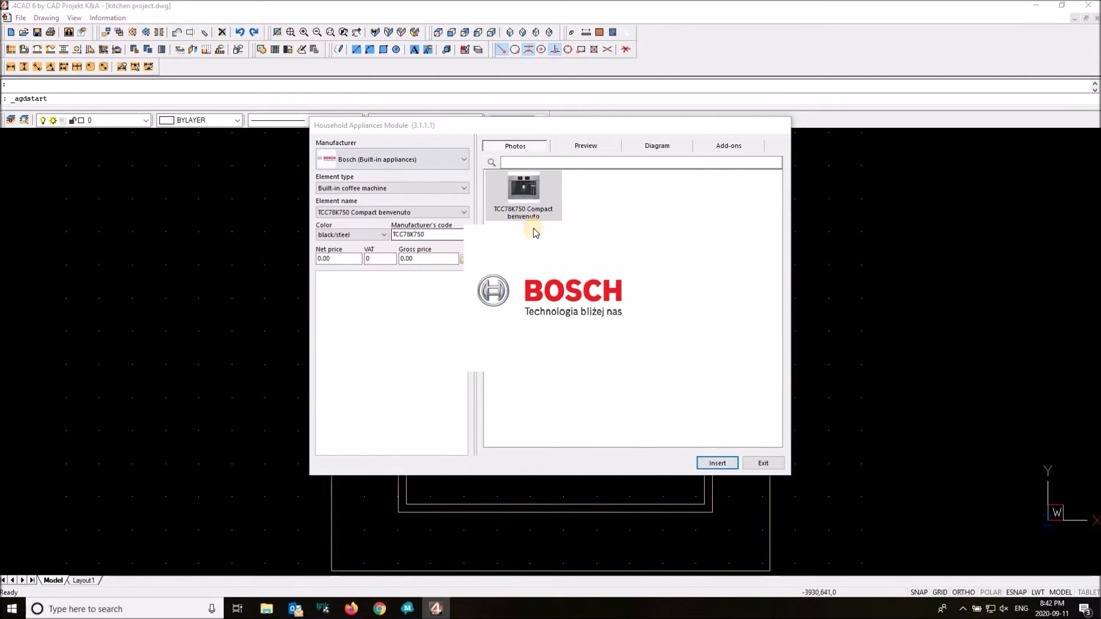
{"action": "left_click", "coordinate": [407, 190]}
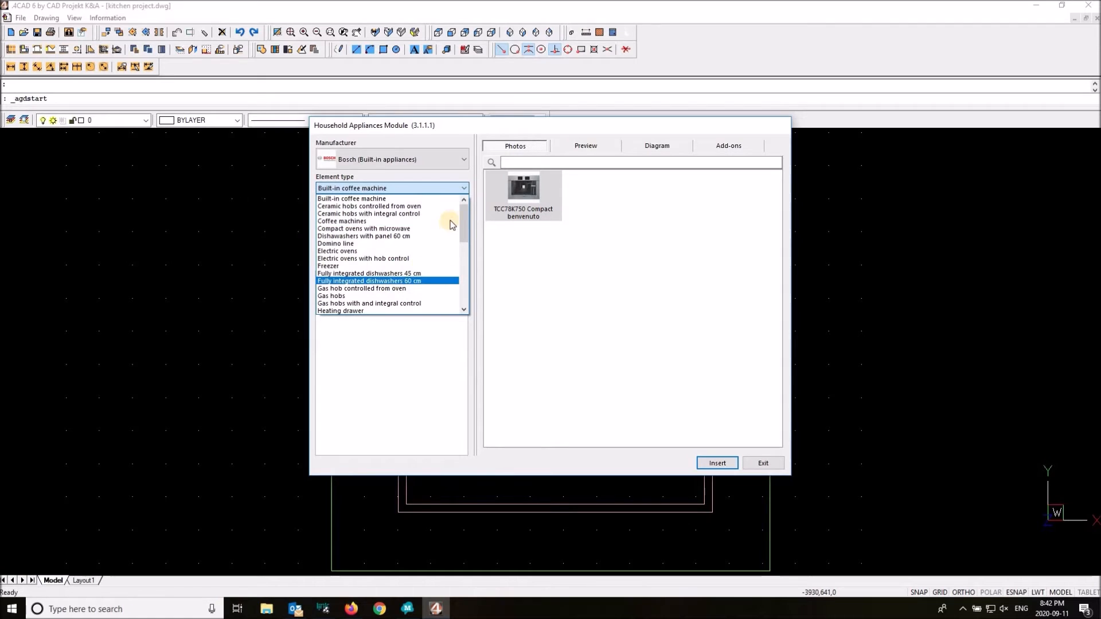
{"action": "left_click_drag", "start_coordinate": [464, 226], "coordinate": [459, 269]}
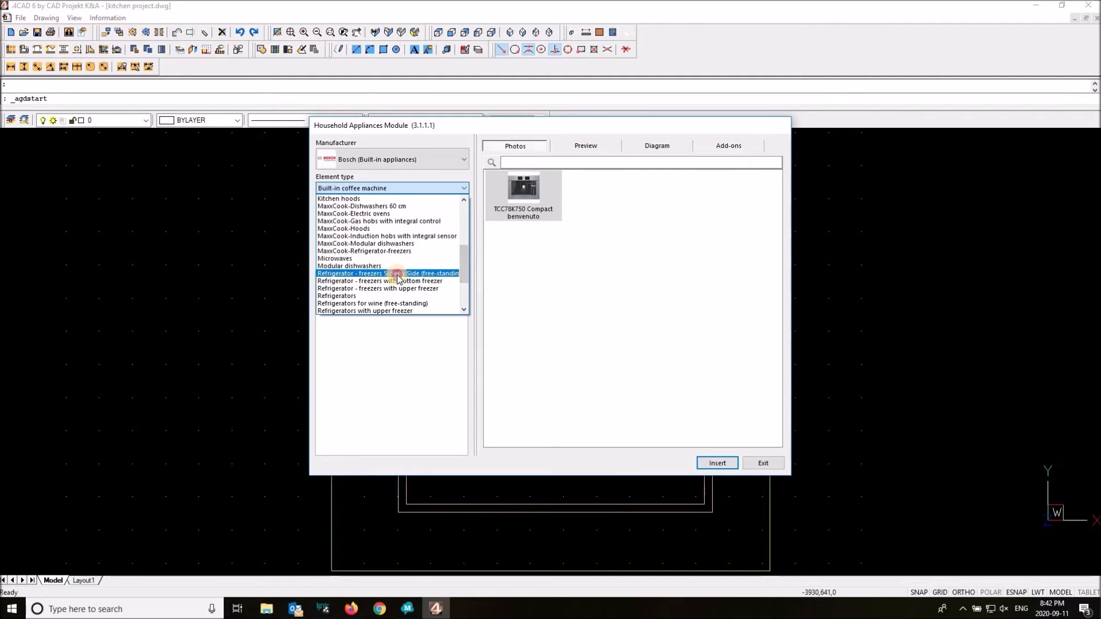
{"action": "left_click", "coordinate": [395, 274]}
- Choose the white KAD62S21 side-by-side refrigerator and view its add-ons
{"action": "left_click", "coordinate": [541, 211]}
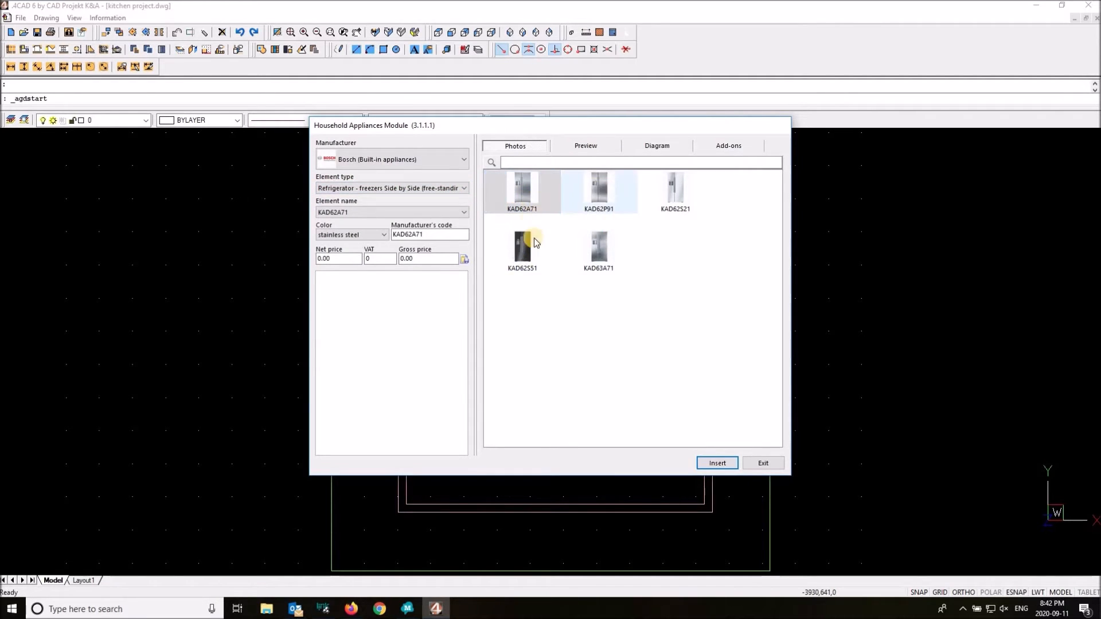
{"action": "left_click", "coordinate": [670, 195]}
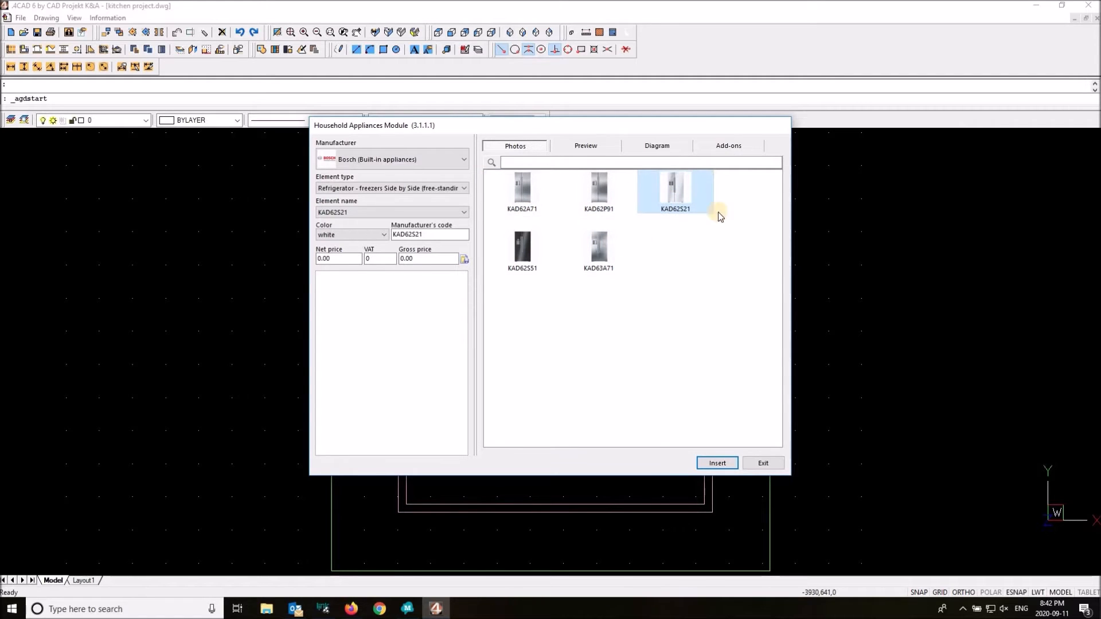
{"action": "left_click", "coordinate": [729, 146]}
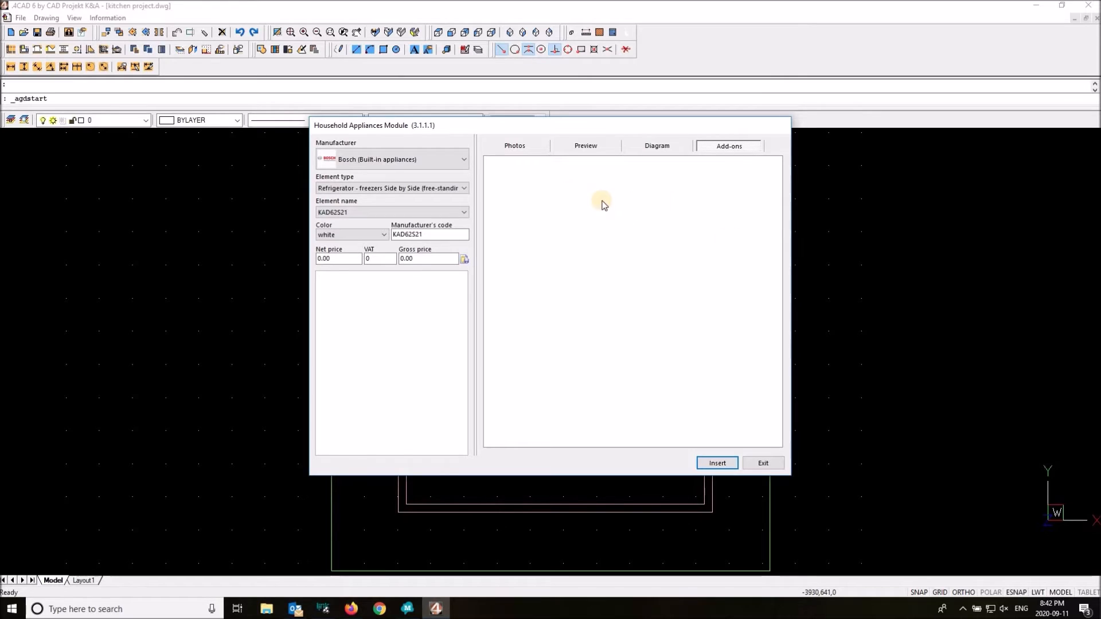
- Insert the KAD62S21 refrigerator at level 0 with its back corner snapped to the free rear corner of the tall H2S28-6/FRIDGE cabinet
{"action": "left_click", "coordinate": [585, 145]}
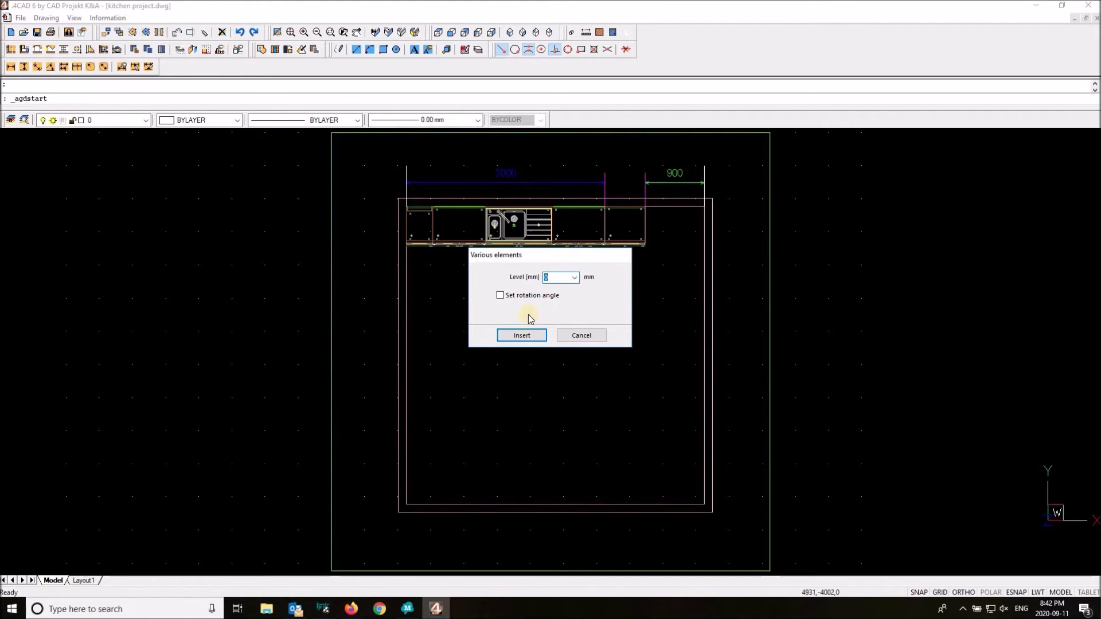
{"action": "left_click", "coordinate": [523, 337]}
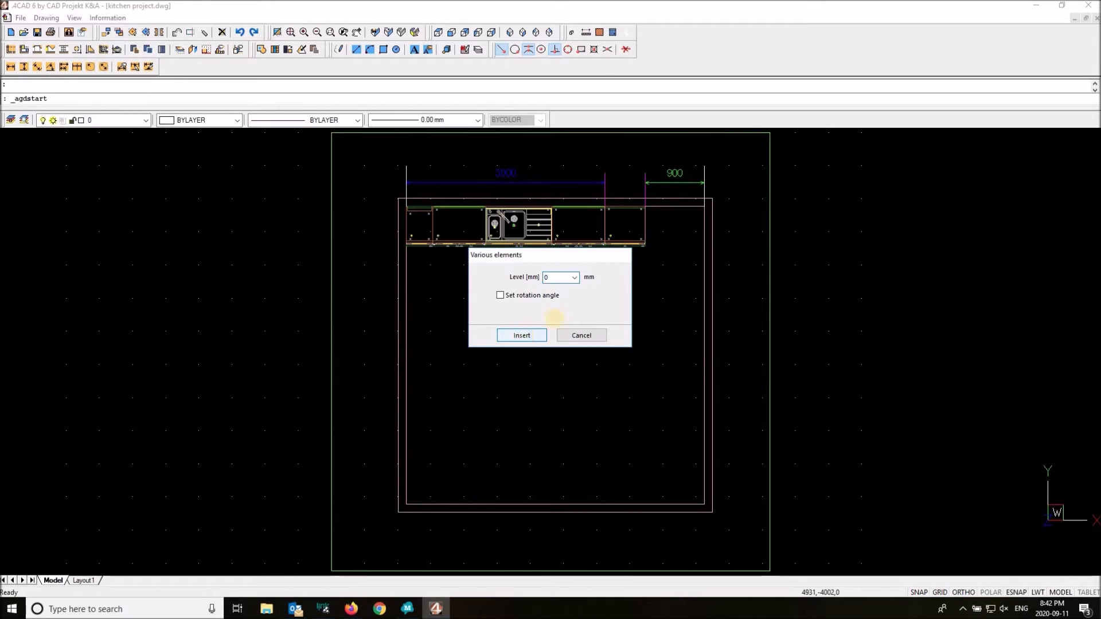
{"action": "scroll", "coordinate": [658, 201], "scroll_direction": "up", "scroll_amount": 2}
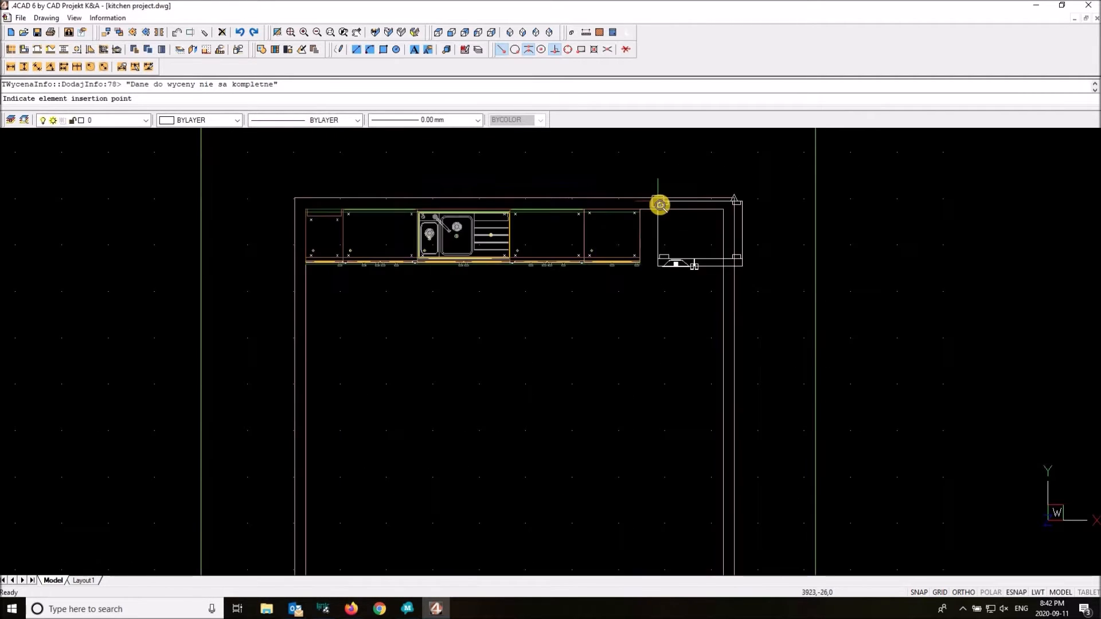
{"action": "scroll", "coordinate": [659, 205], "scroll_direction": "up", "scroll_amount": 3}
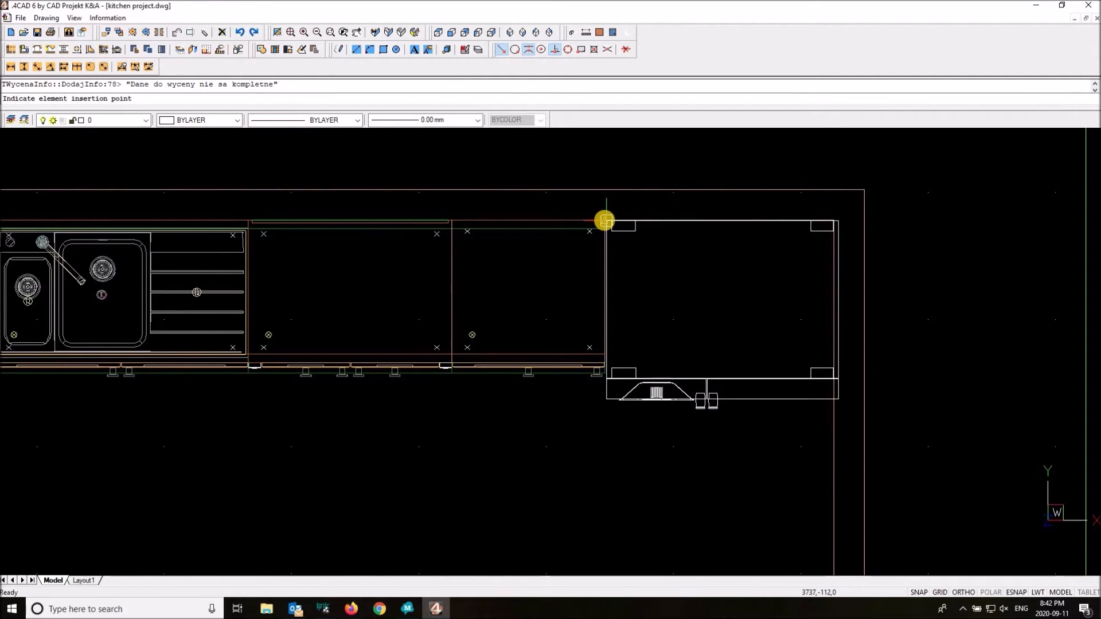
{"action": "left_click", "coordinate": [605, 221]}
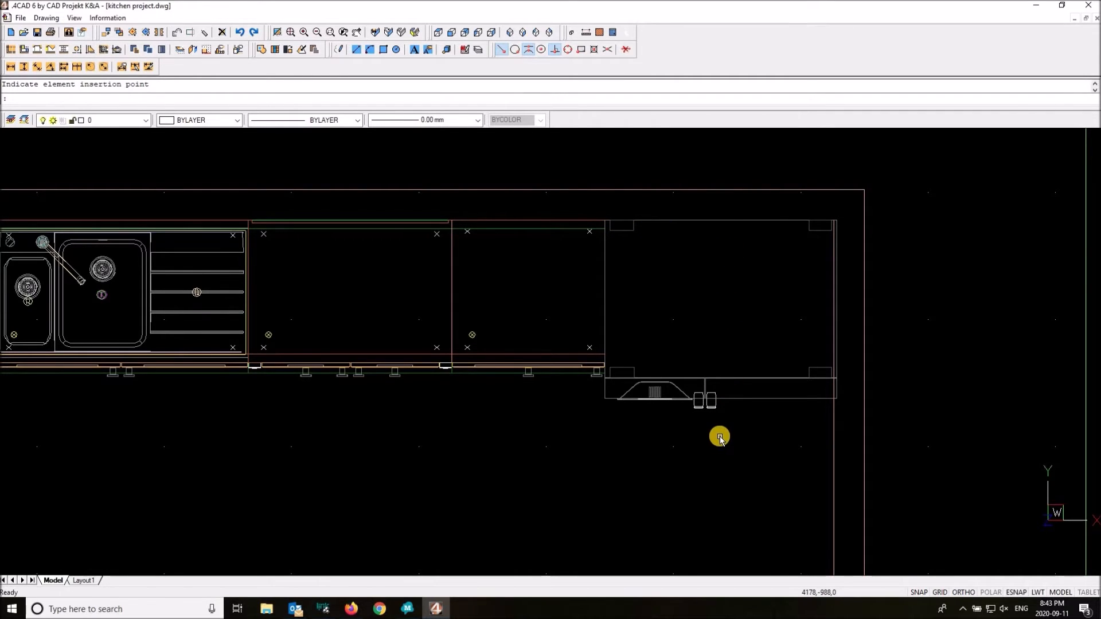
{"action": "scroll", "coordinate": [720, 441], "scroll_direction": "down", "scroll_amount": 1}
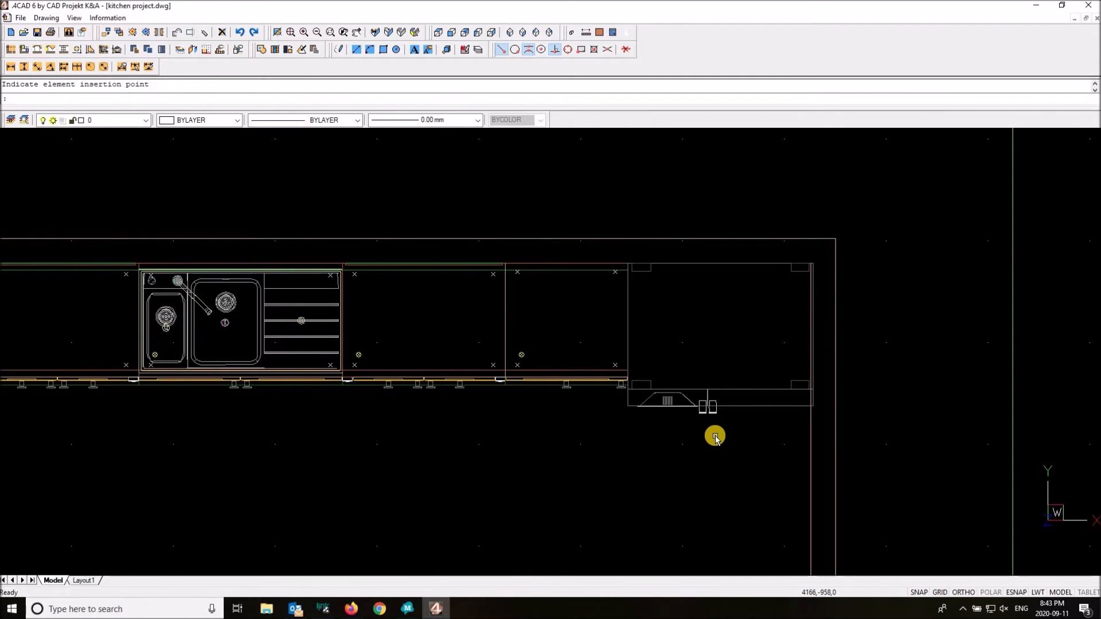
- Run the k1 command and look around the 3D visualization of the cabinet row and refrigerator
{"action": "type", "text": "k1"}
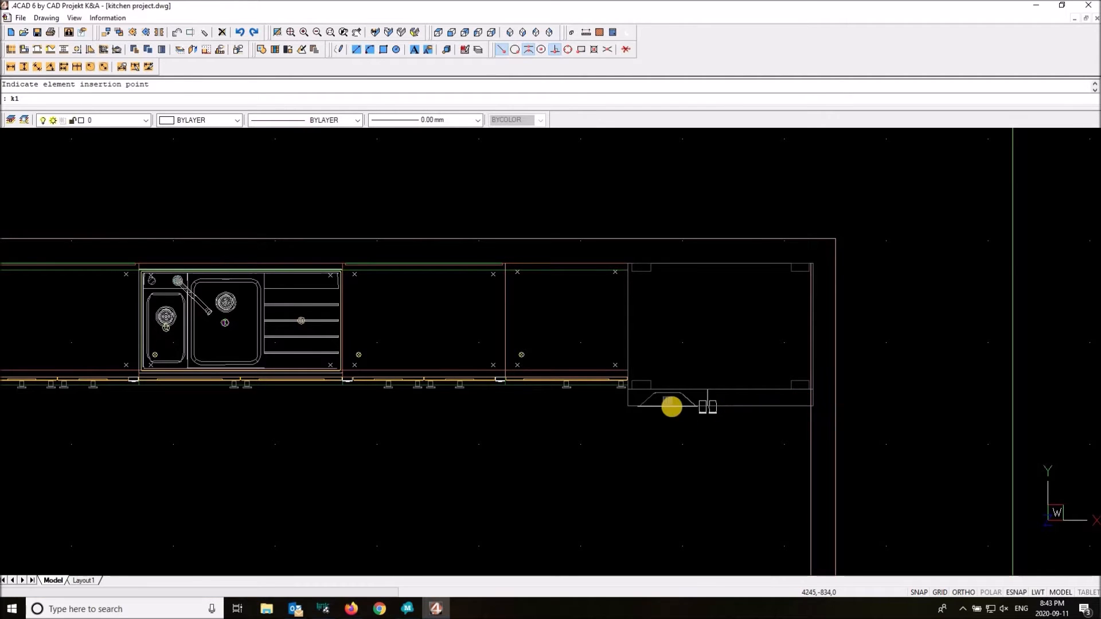
{"action": "key", "text": "Return"}
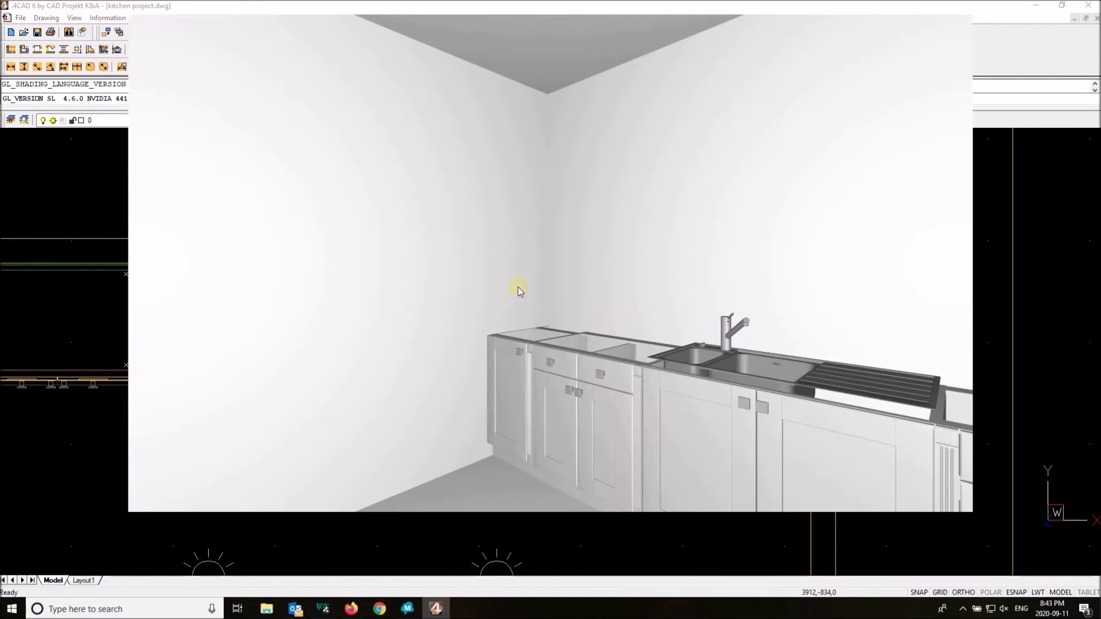
{"action": "left_click_drag", "start_coordinate": [500, 360], "coordinate": [826, 313]}
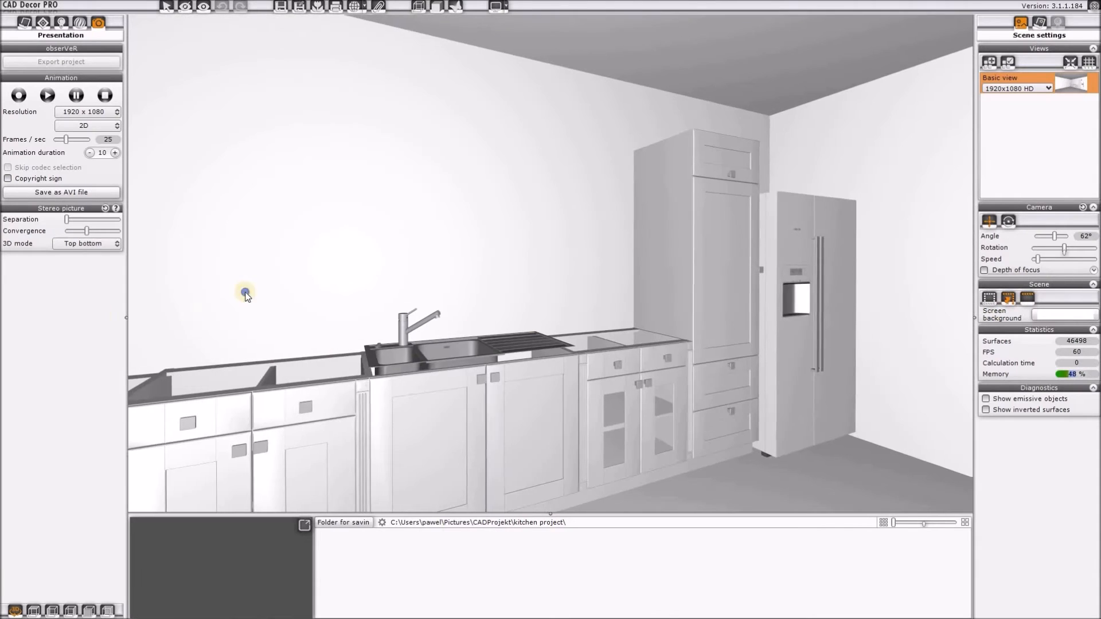
{"action": "left_click_drag", "start_coordinate": [243, 293], "coordinate": [517, 240]}
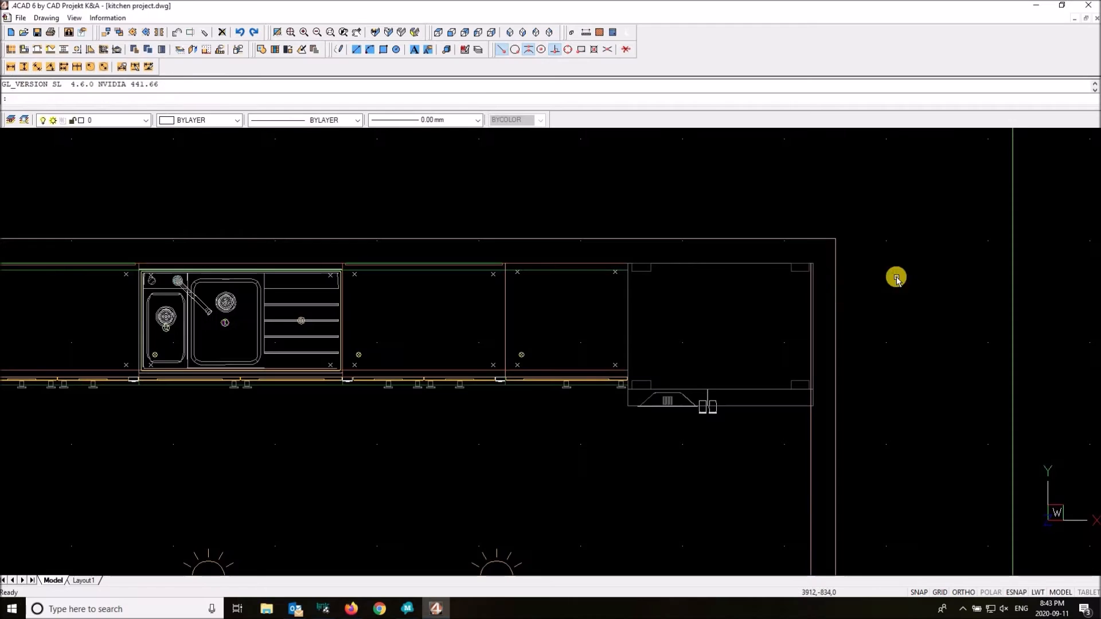
- Highlight the refrigerator and the adjacent tall cabinet in turn to check their extents near the wall corner
{"action": "scroll", "coordinate": [806, 259], "scroll_direction": "up", "scroll_amount": 2}
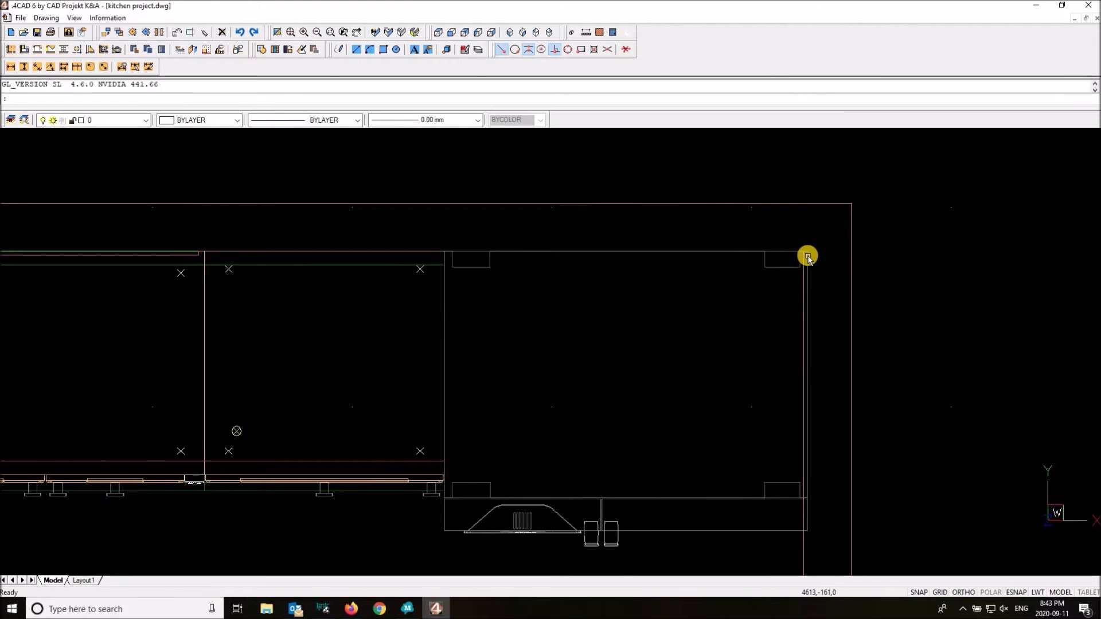
{"action": "left_click", "coordinate": [812, 336]}
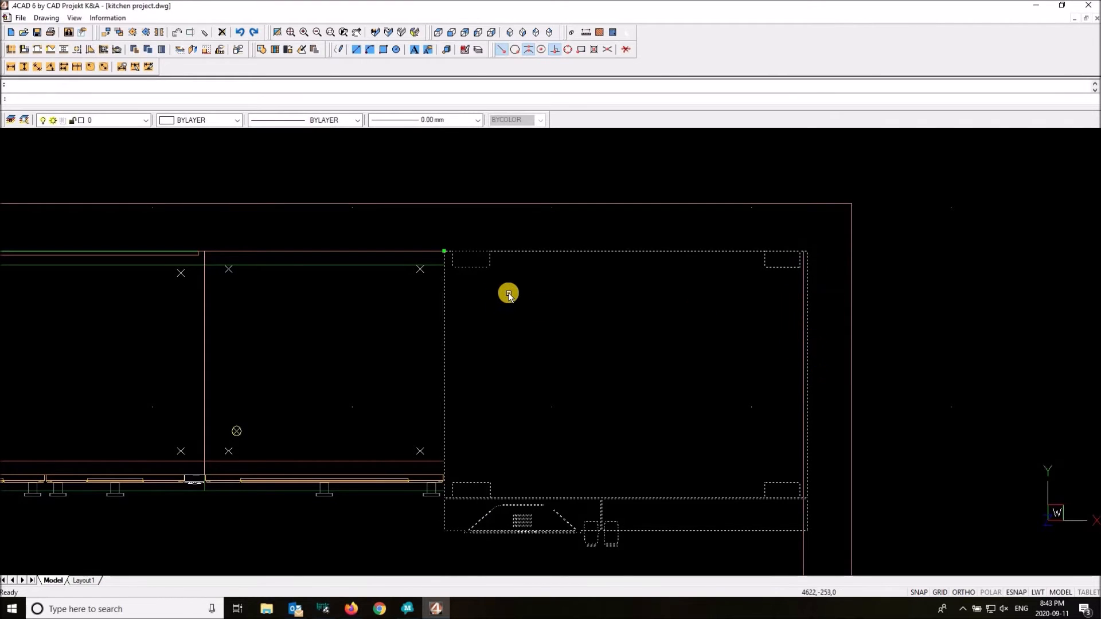
{"action": "key", "text": "Escape"}
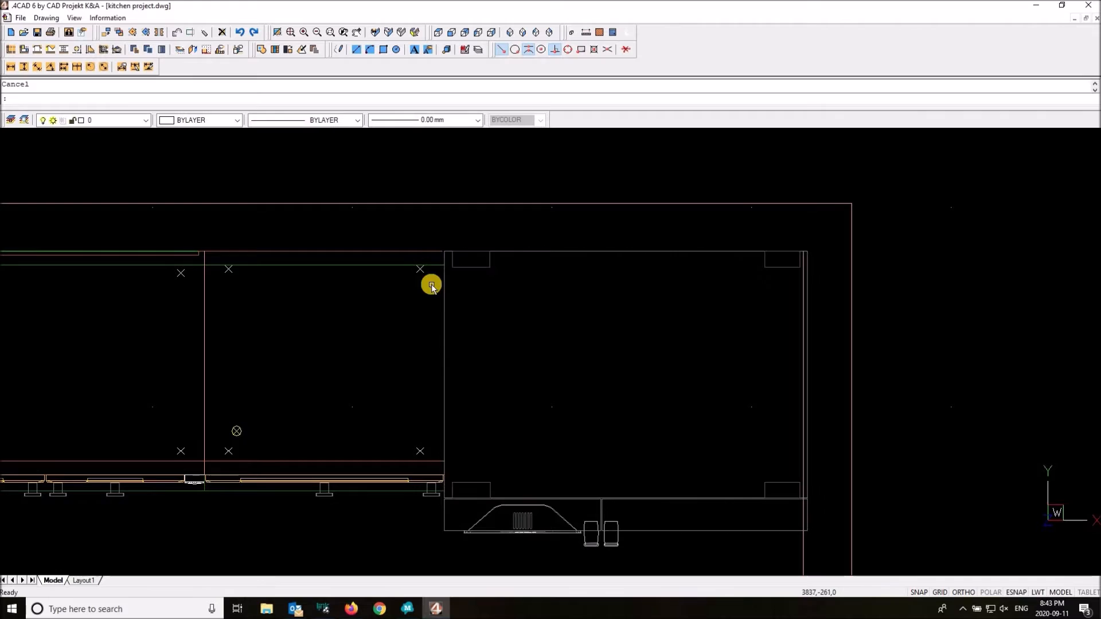
{"action": "left_click", "coordinate": [424, 252]}
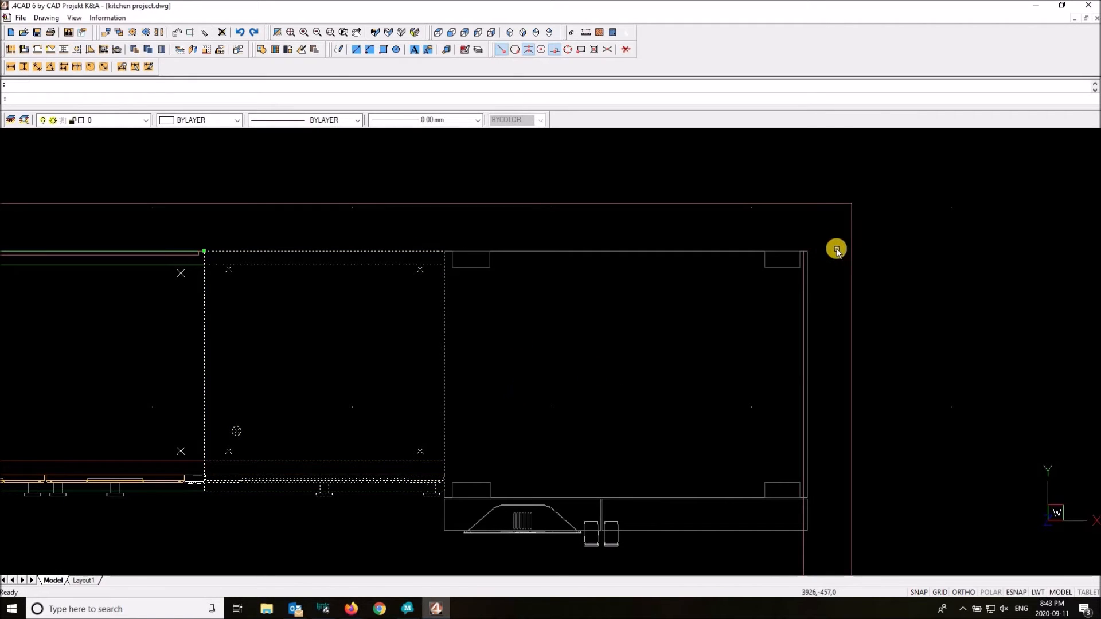
{"action": "key", "text": "Escape"}
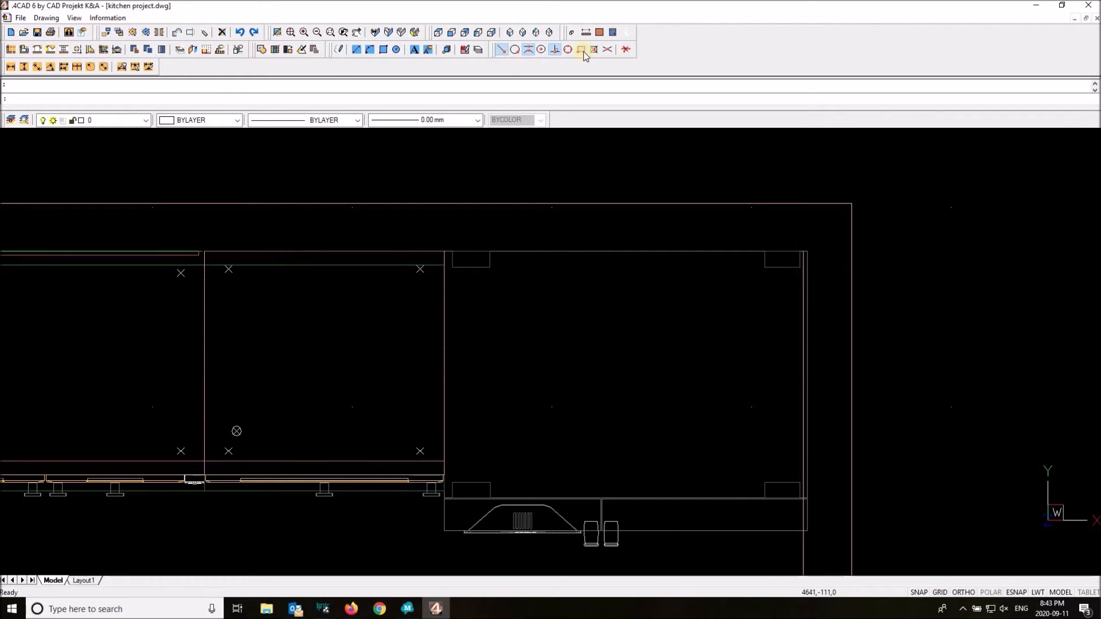
- Measure the distance between the refrigerator's back corner and the inner line of the side wall
{"action": "left_click", "coordinate": [585, 33]}
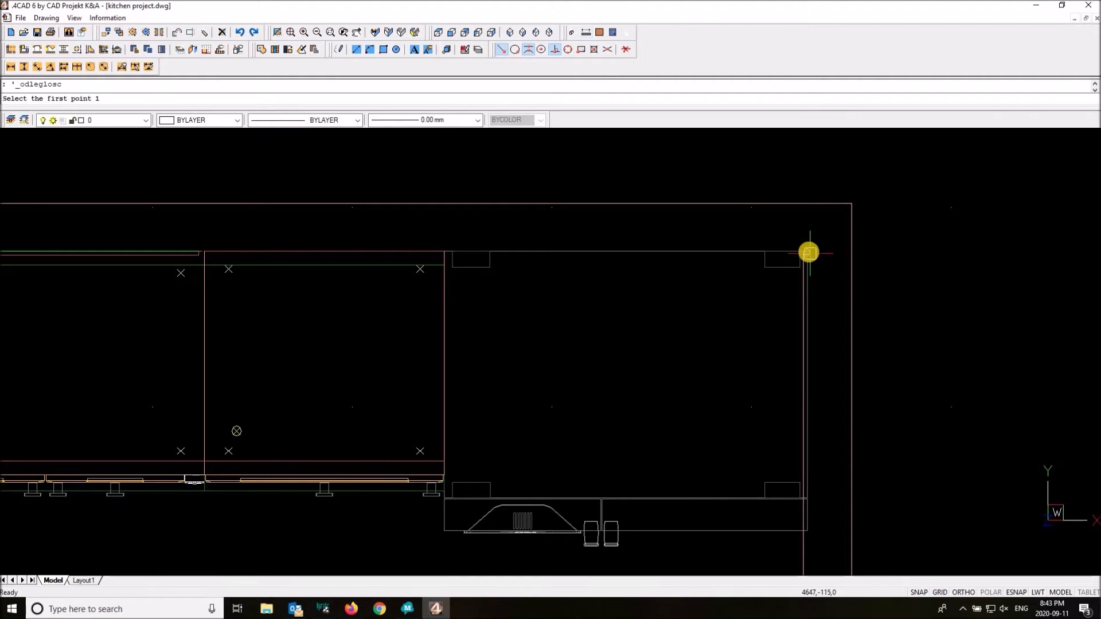
{"action": "left_click", "coordinate": [587, 34]}
{"action": "scroll", "coordinate": [813, 252], "scroll_direction": "up", "scroll_amount": 3}
{"action": "scroll", "coordinate": [798, 252], "scroll_direction": "up", "scroll_amount": 2}
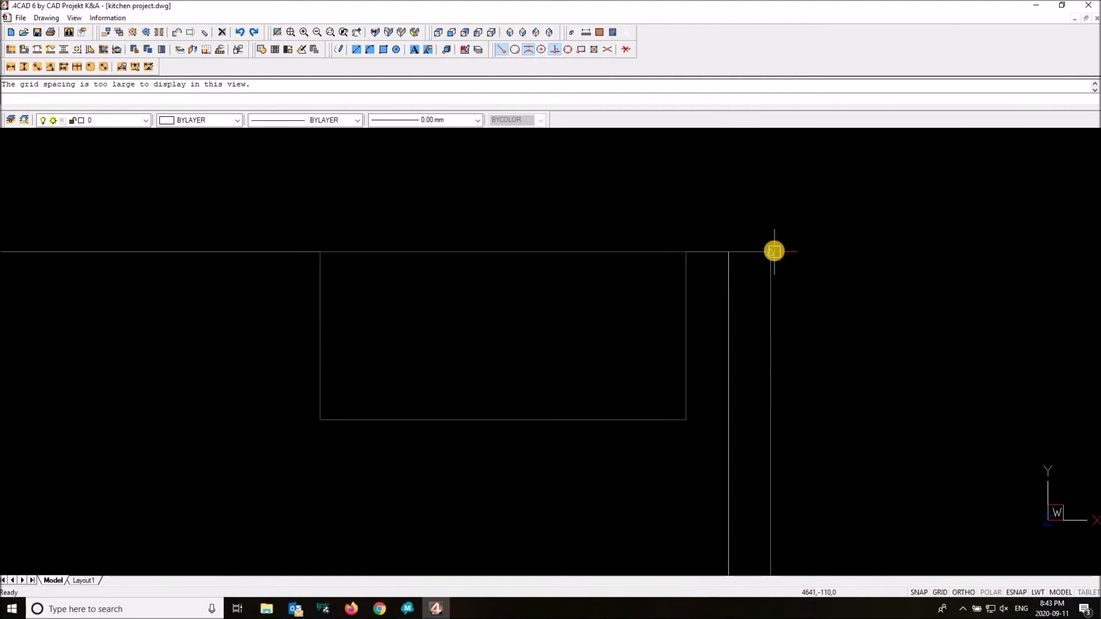
{"action": "left_click", "coordinate": [774, 251]}
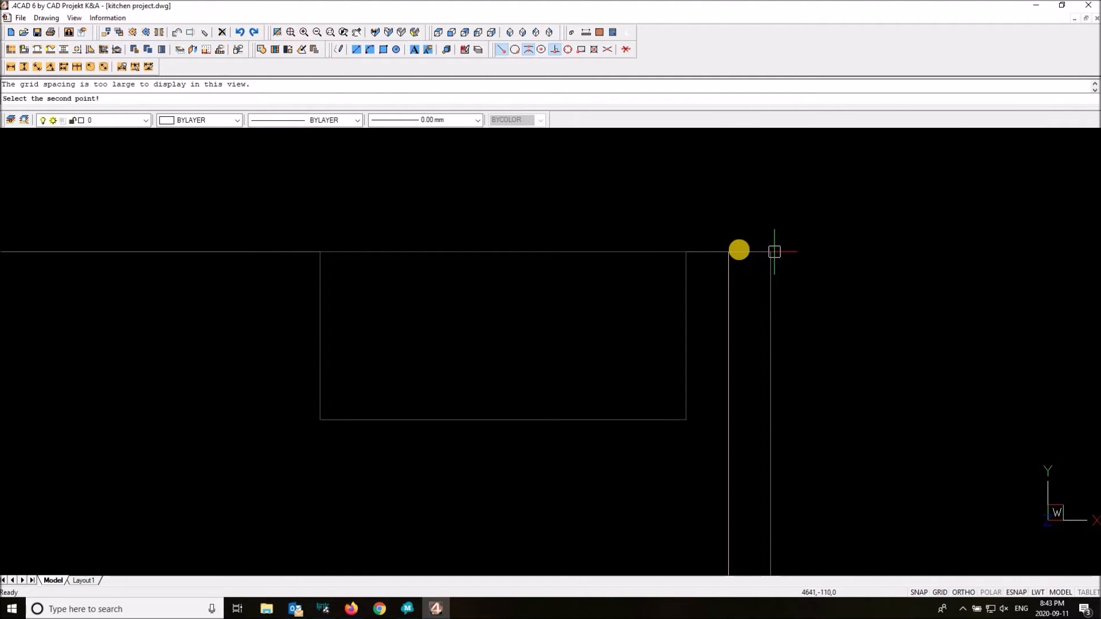
{"action": "left_click", "coordinate": [729, 252]}
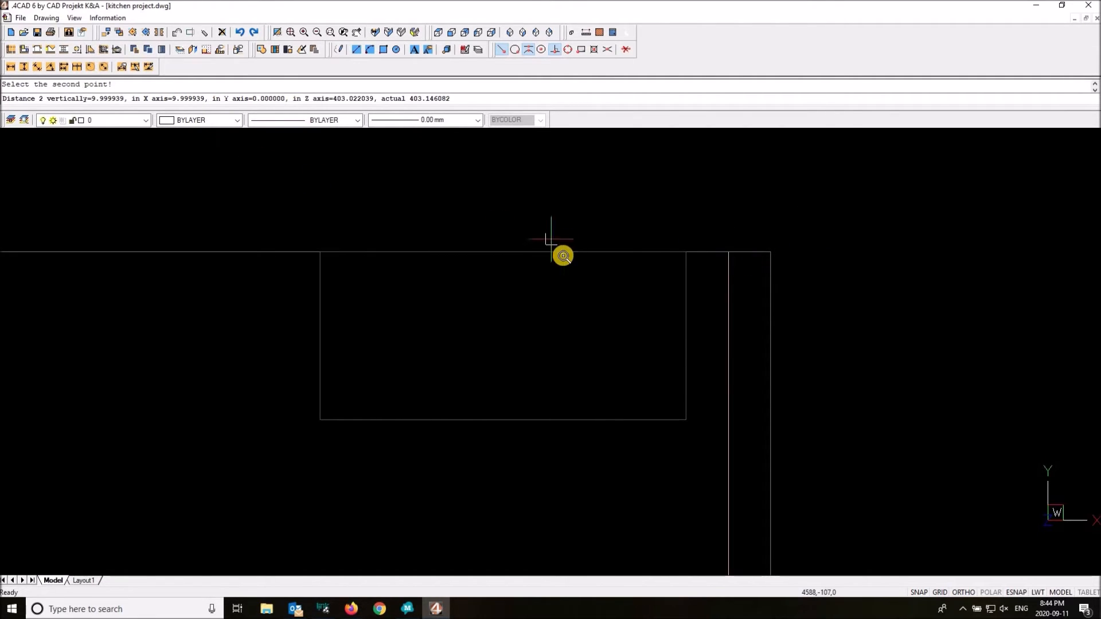
{"action": "scroll", "coordinate": [563, 255], "scroll_direction": "down", "scroll_amount": 4}
{"action": "scroll", "coordinate": [315, 312], "scroll_direction": "up", "scroll_amount": 5}
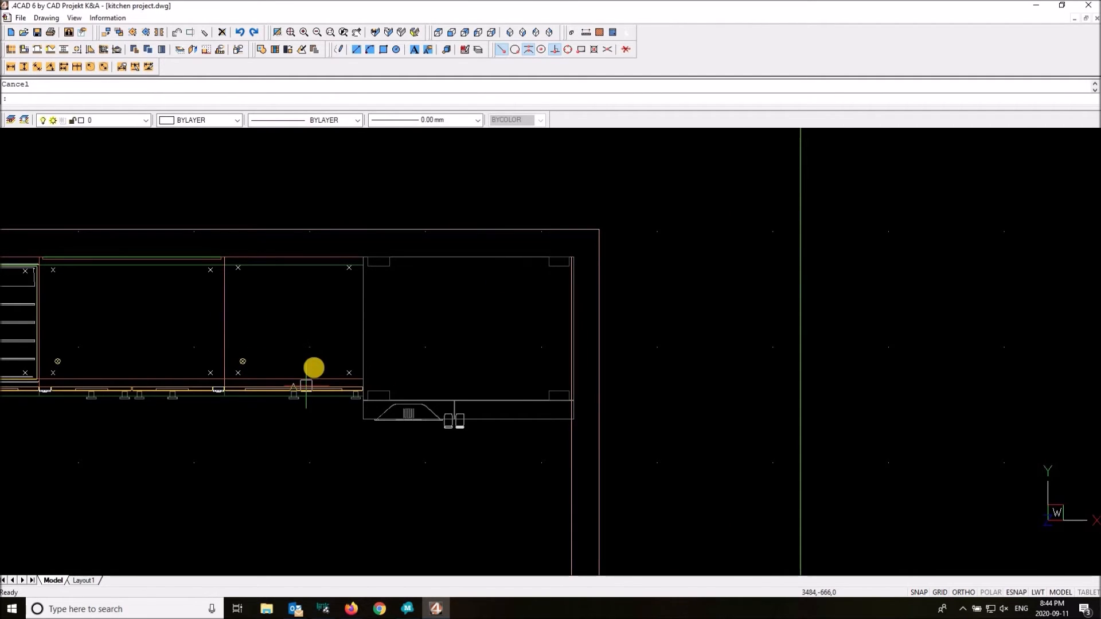
{"action": "key", "text": "Escape"}
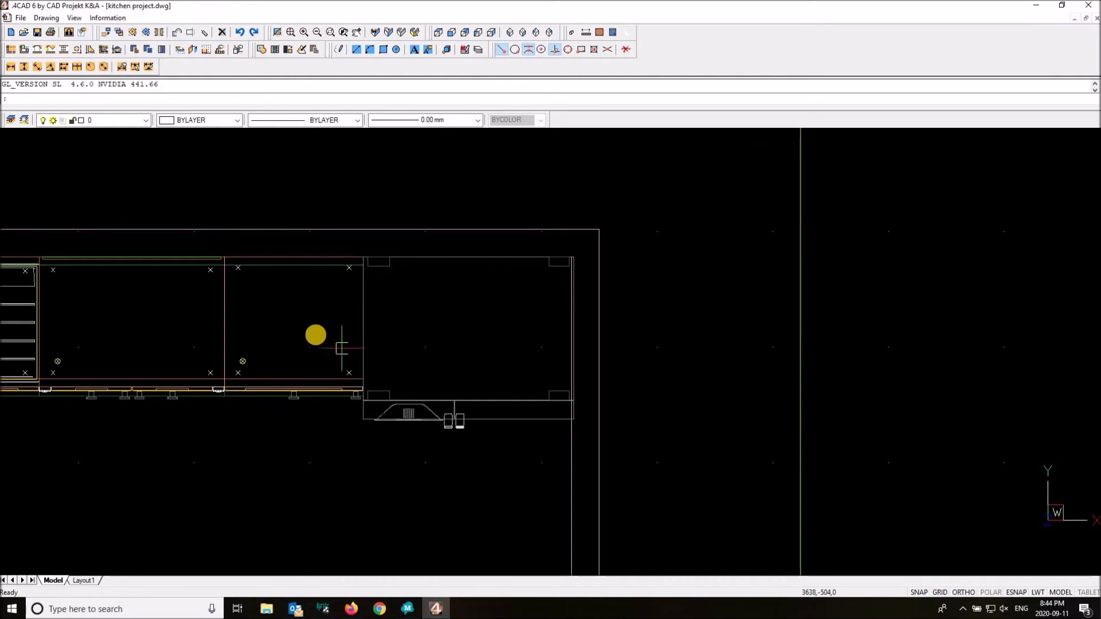
{"action": "key", "text": "Escape"}
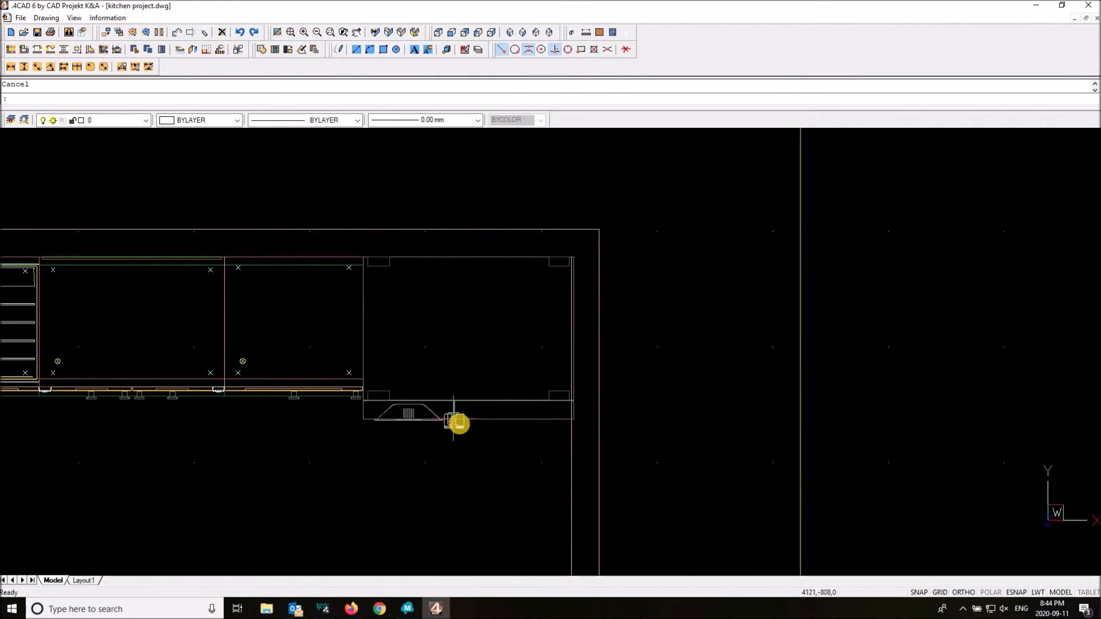
- Edit the tall H2S28-6/FRIDGE cabinet and set its X dimension to 590
{"action": "left_click", "coordinate": [474, 455]}
{"action": "left_click", "coordinate": [400, 488]}
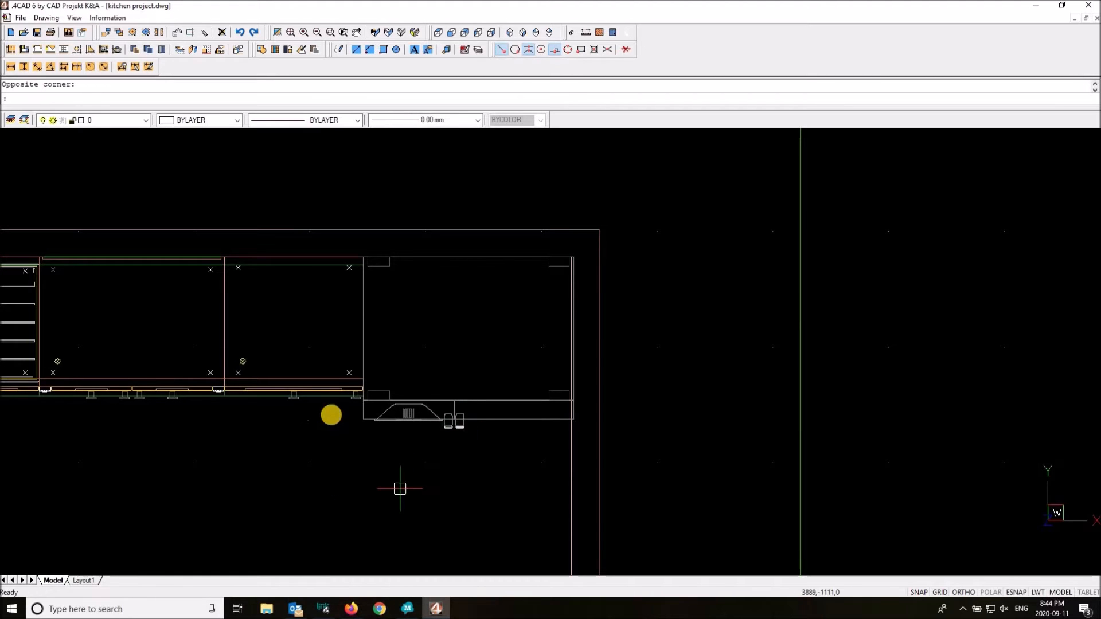
{"action": "left_click", "coordinate": [330, 358]}
{"action": "left_click", "coordinate": [312, 391]}
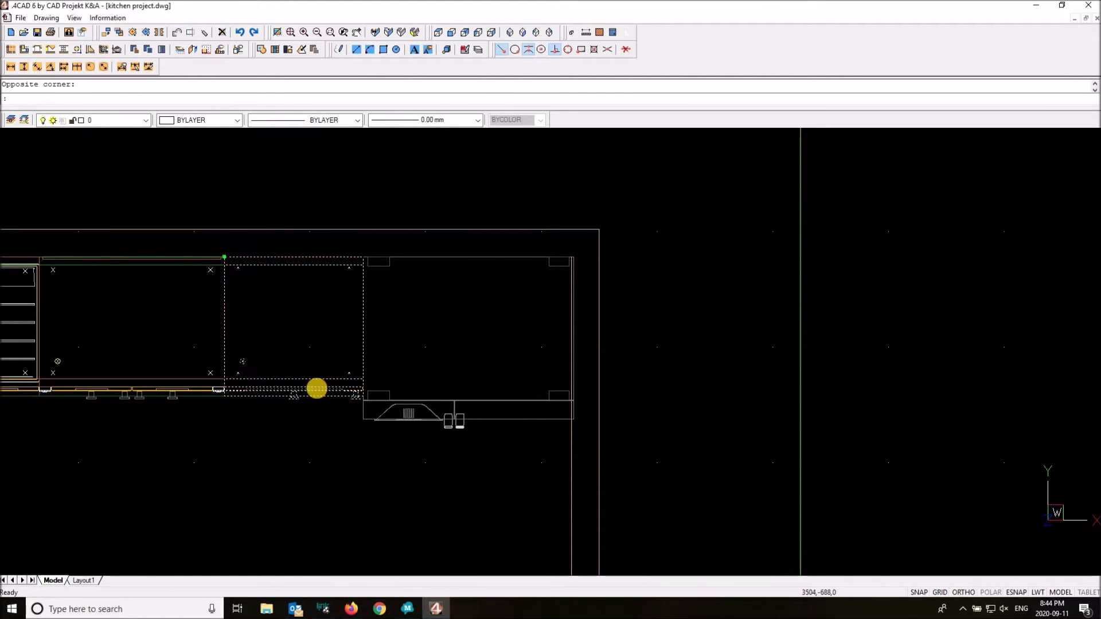
{"action": "double_click", "coordinate": [318, 389]}
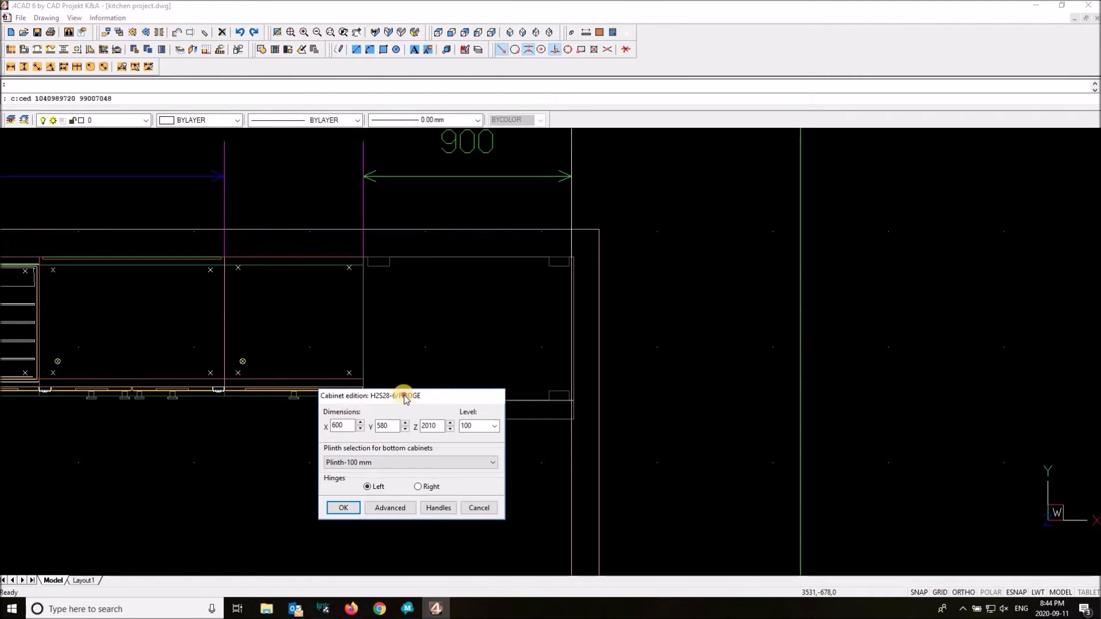
{"action": "left_click_drag", "start_coordinate": [717, 238], "coordinate": [717, 238]}
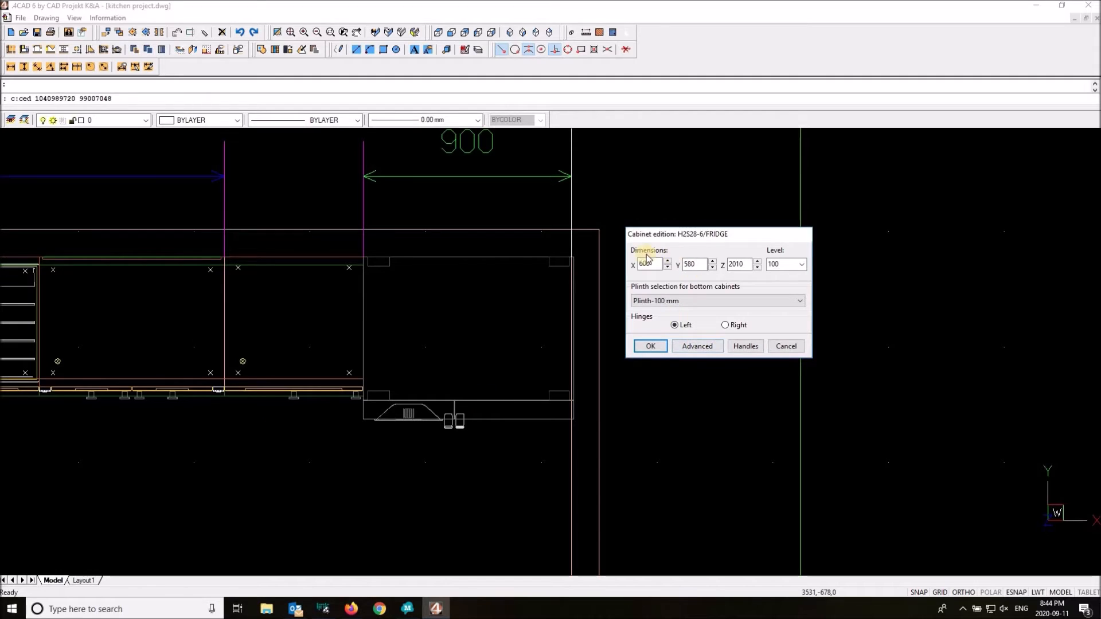
{"action": "left_click_drag", "start_coordinate": [660, 264], "coordinate": [609, 271]}
{"action": "type", "text": "590"}
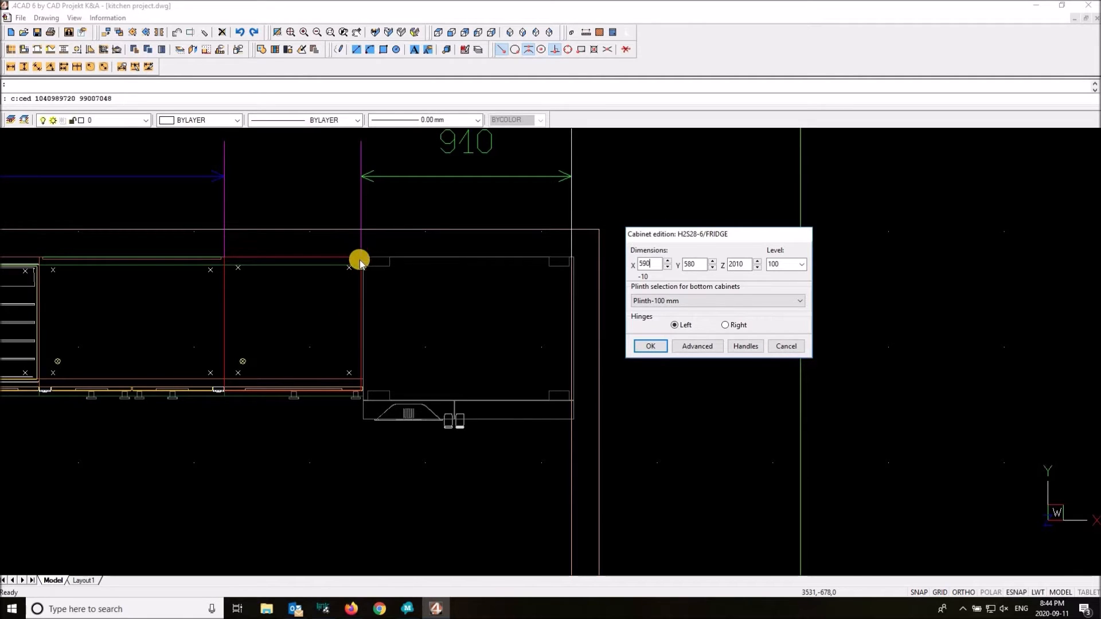
{"action": "left_click", "coordinate": [652, 347]}
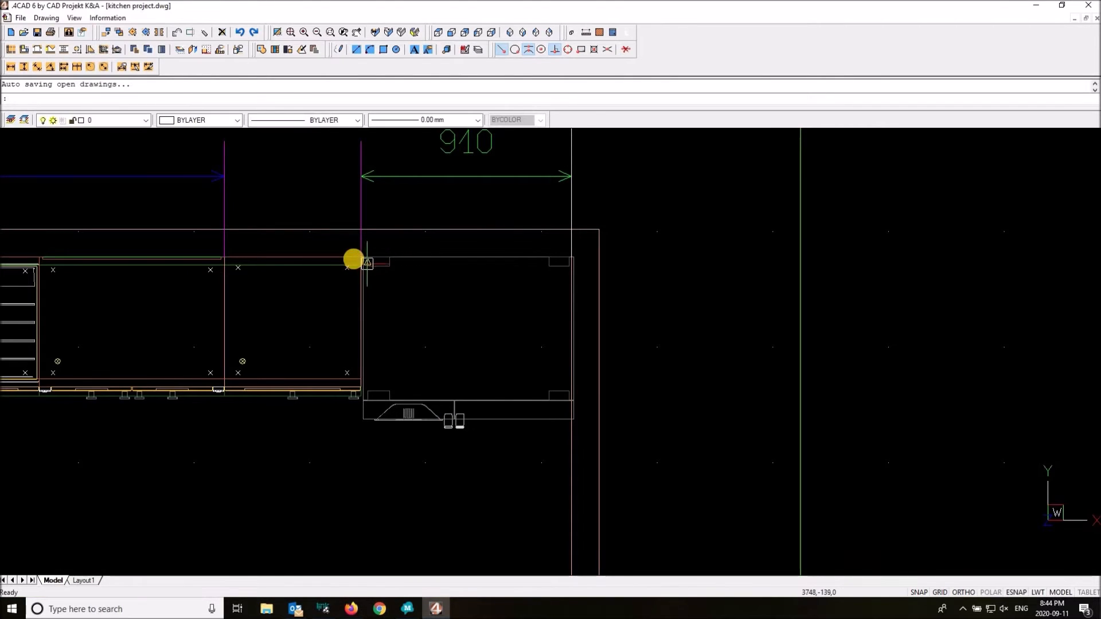
- Move the refrigerator by its insertion point against the narrowed tall cabinet, closing the gap between them
{"action": "scroll", "coordinate": [354, 258], "scroll_direction": "up", "scroll_amount": 5}
{"action": "scroll", "coordinate": [390, 248], "scroll_direction": "up", "scroll_amount": 1}
{"action": "left_click", "coordinate": [482, 264]}
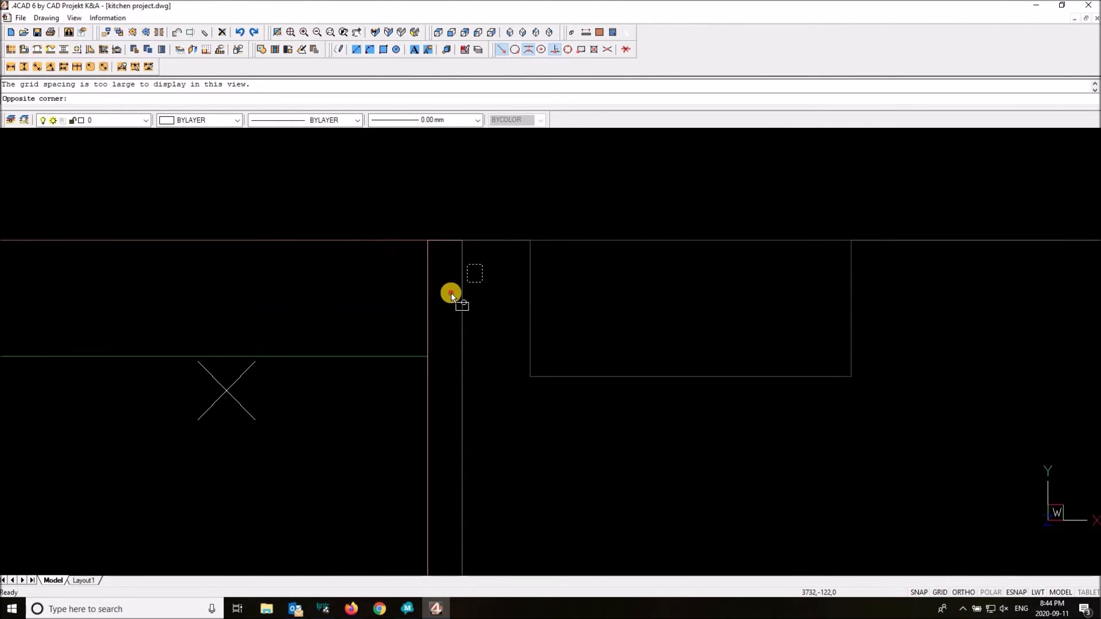
{"action": "left_click", "coordinate": [453, 295]}
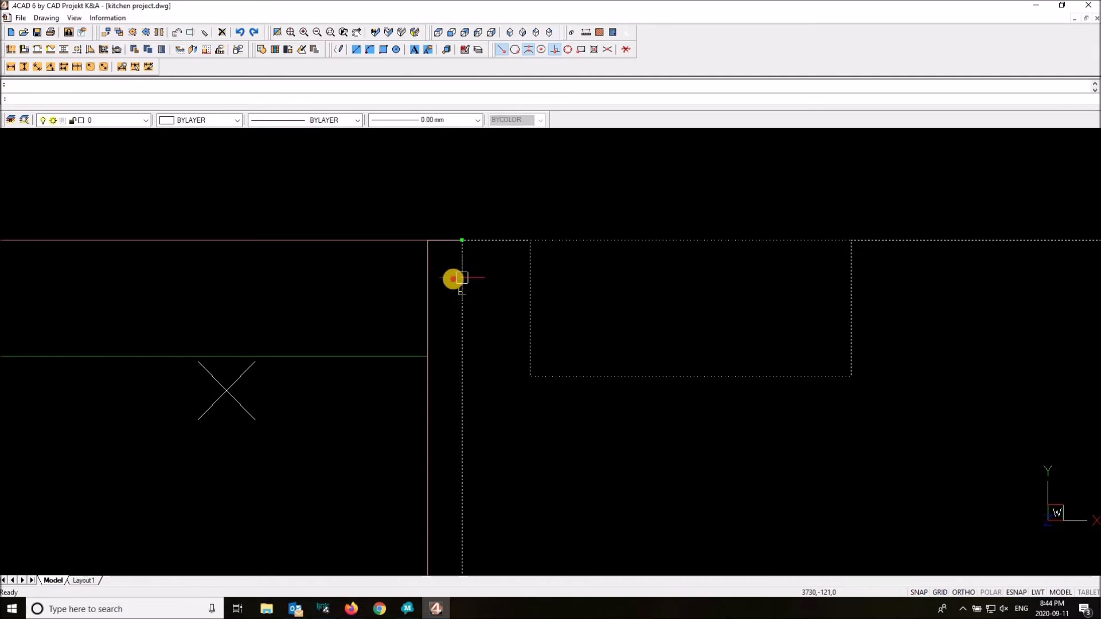
{"action": "left_click_drag", "start_coordinate": [453, 279], "coordinate": [428, 281]}
{"action": "scroll", "coordinate": [535, 373], "scroll_direction": "down", "scroll_amount": 5}
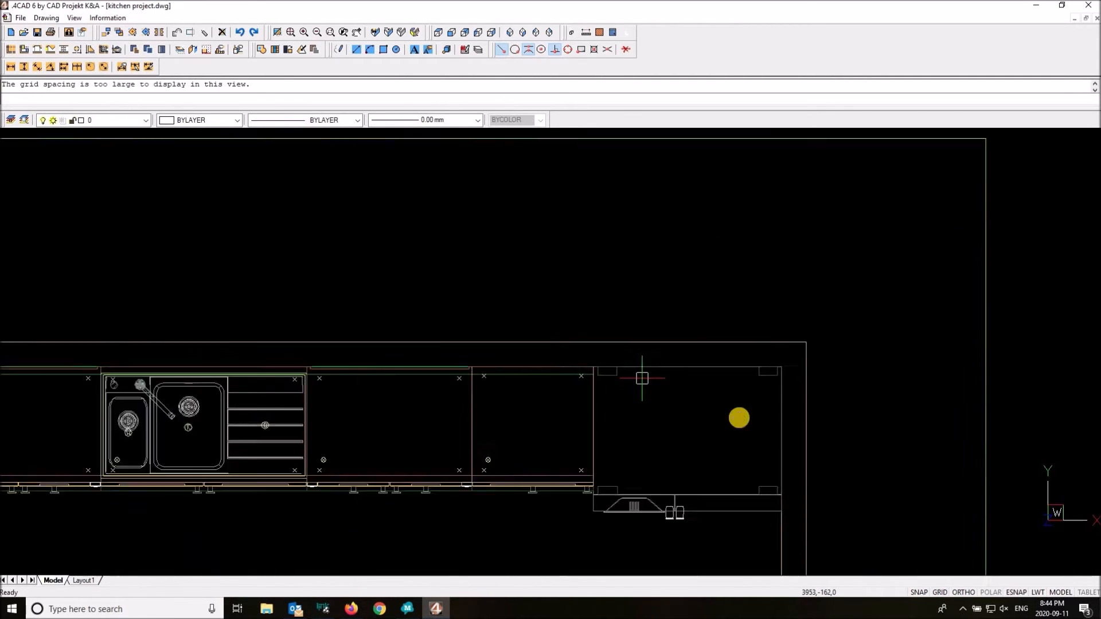
{"action": "scroll", "coordinate": [643, 379], "scroll_direction": "down", "scroll_amount": 1}
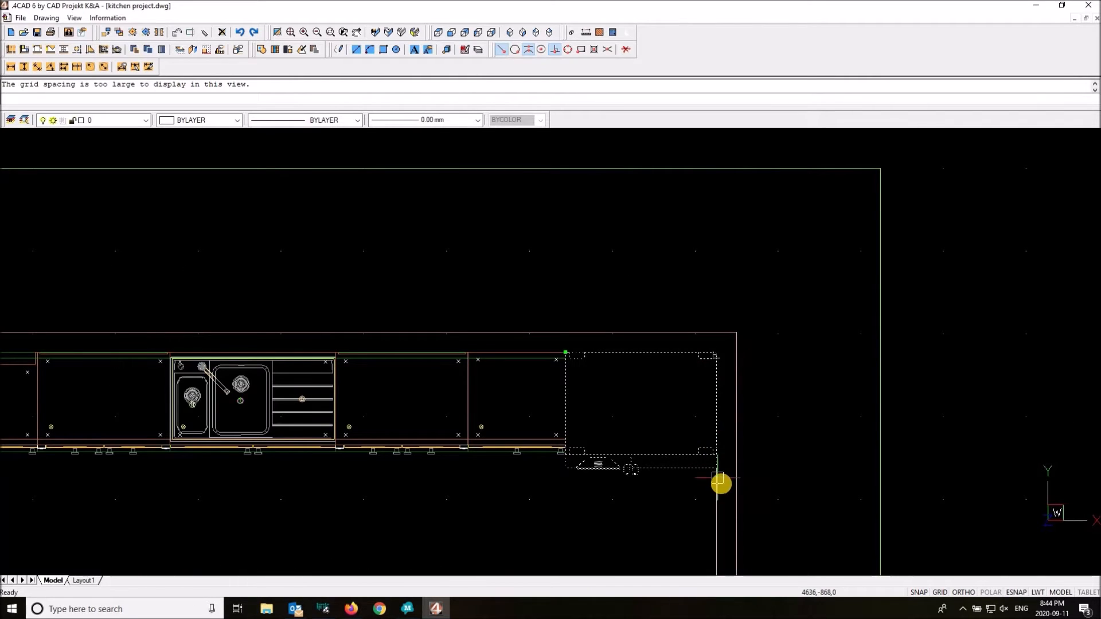
{"action": "key", "text": "Escape"}
{"action": "scroll", "coordinate": [720, 481], "scroll_direction": "up", "scroll_amount": 3}
{"action": "scroll", "coordinate": [720, 481], "scroll_direction": "down", "scroll_amount": 4}
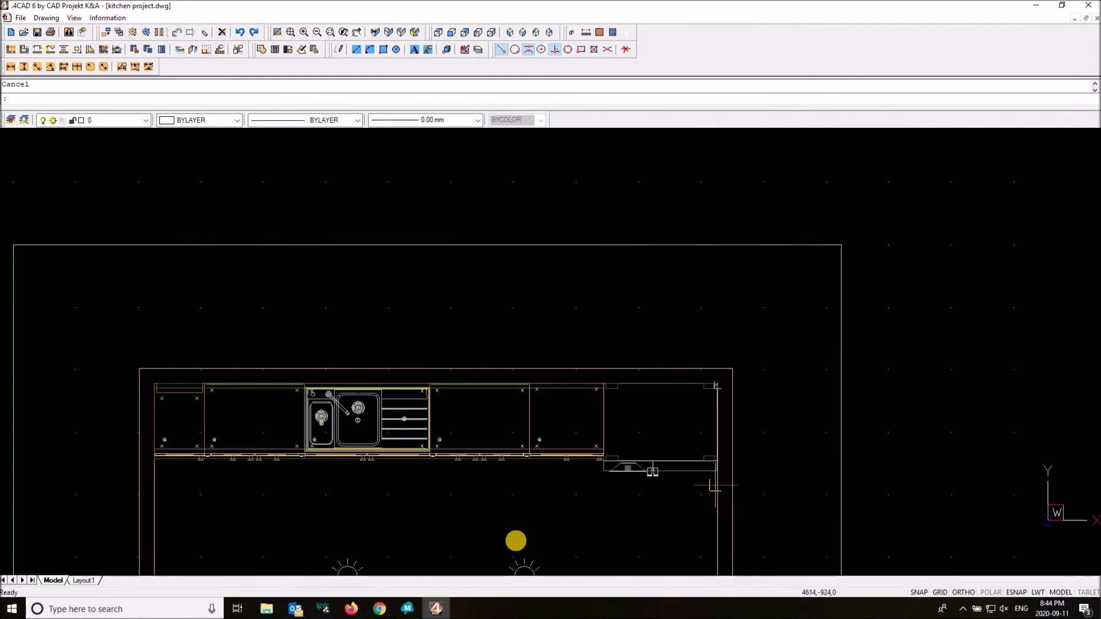
{"action": "scroll", "coordinate": [715, 487], "scroll_direction": "down", "scroll_amount": 3}
{"action": "scroll", "coordinate": [496, 533], "scroll_direction": "up", "scroll_amount": 5}
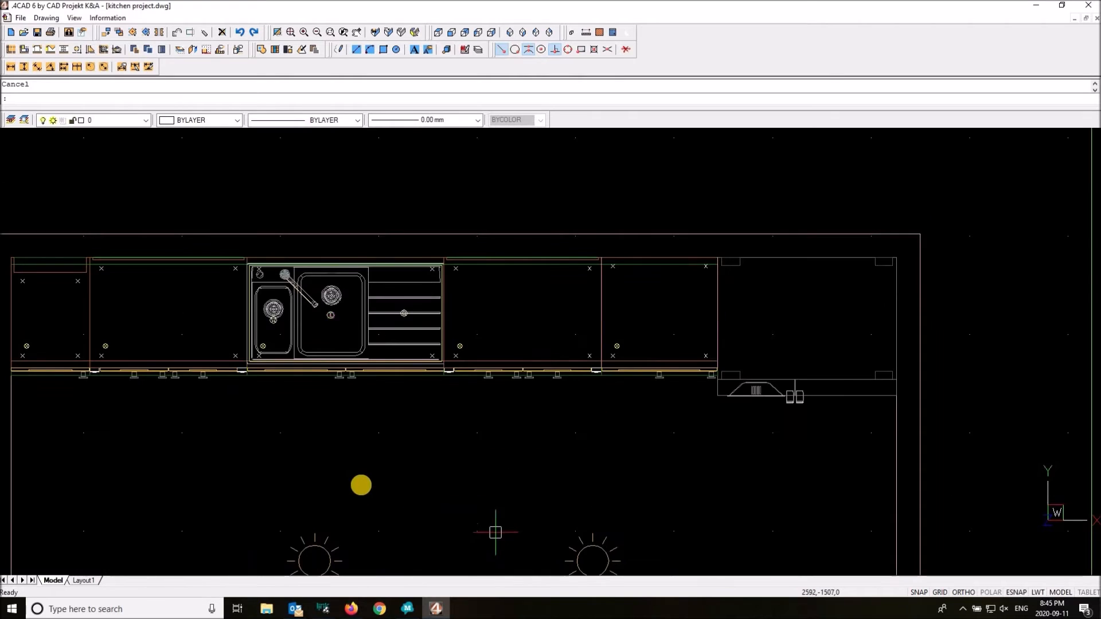
{"action": "middle_click_drag", "start_coordinate": [364, 487], "coordinate": [474, 487]}
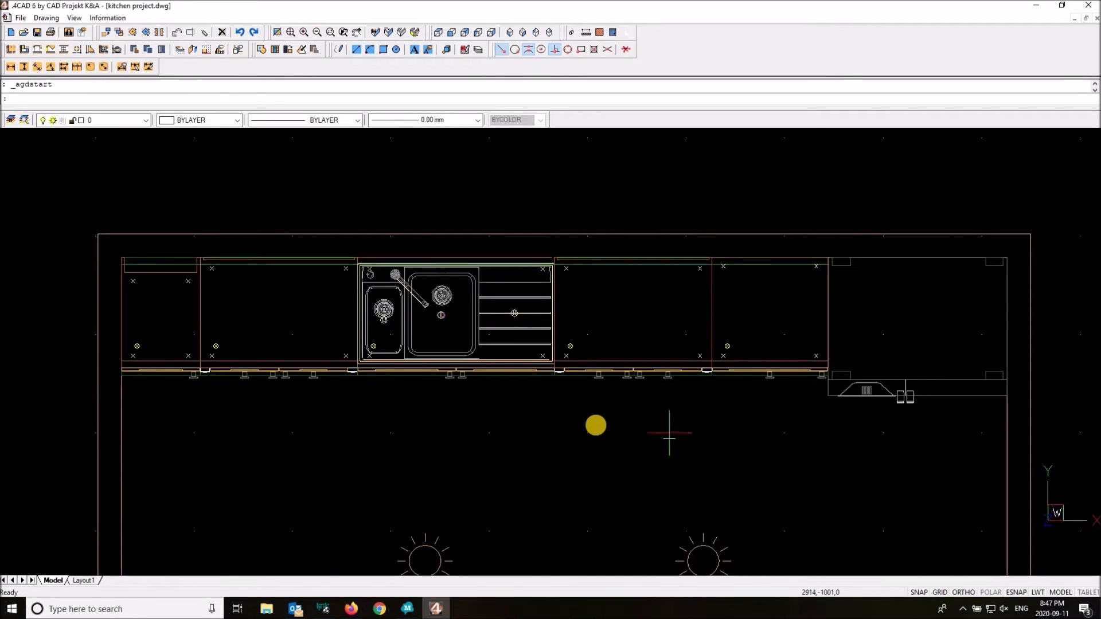
- Choose the NKN645P14 ceramic hob controlled from the oven from Bosch's built-in household appliances
{"action": "left_click", "coordinate": [104, 51]}
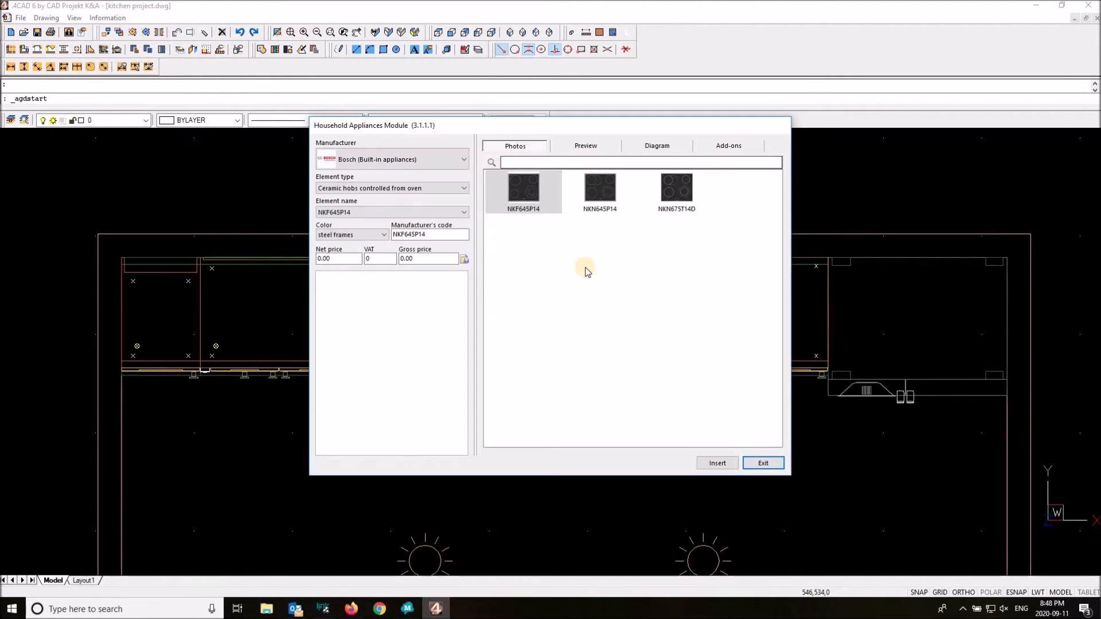
{"action": "left_click", "coordinate": [347, 162]}
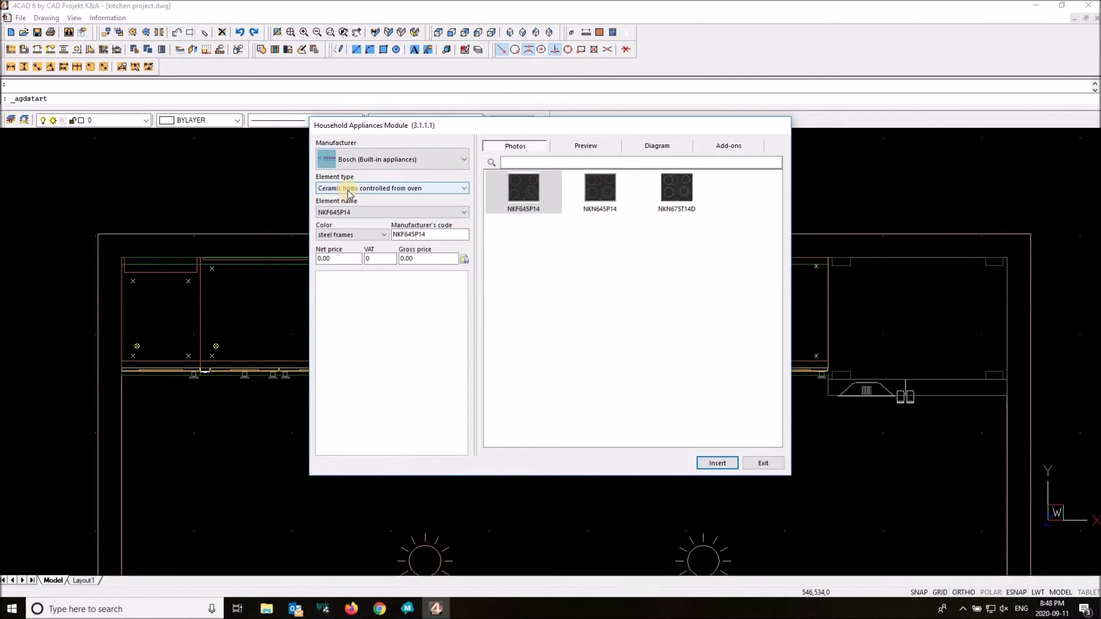
{"action": "left_click", "coordinate": [368, 188]}
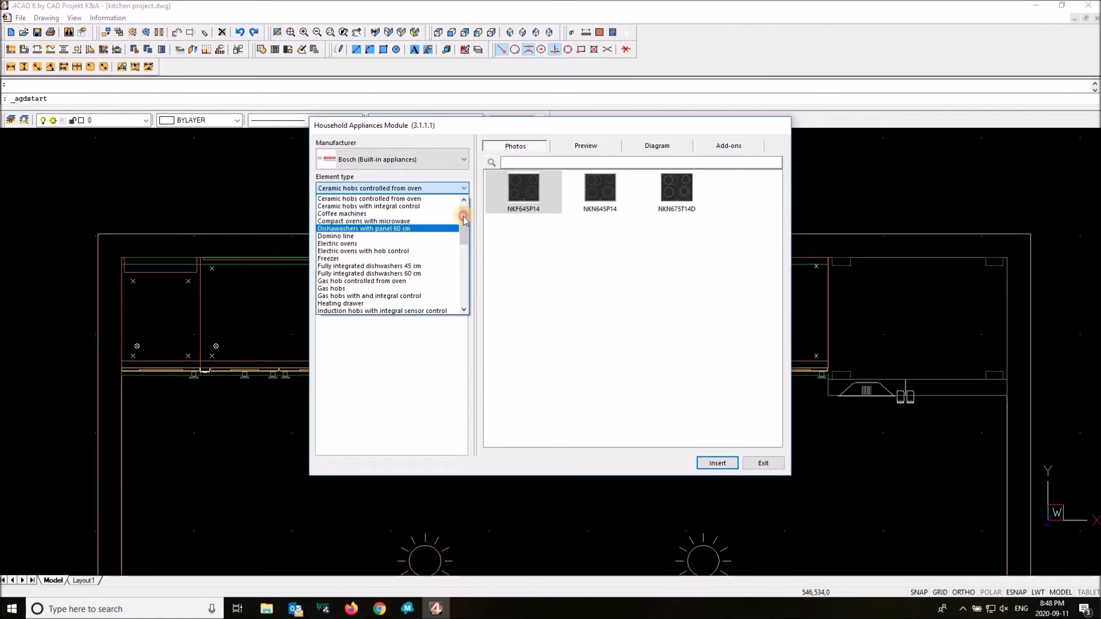
{"action": "left_click", "coordinate": [616, 277]}
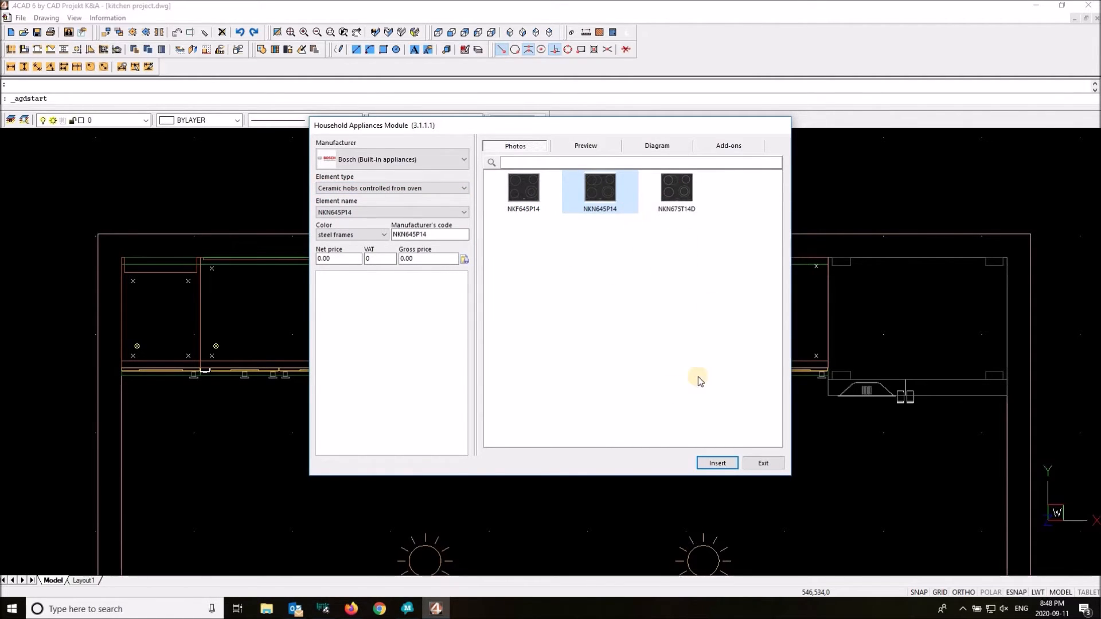
- Try inserting the hob by indicating the back of the cabinet between the sink and the tall cabinet, and delete it
{"action": "left_click", "coordinate": [717, 464]}
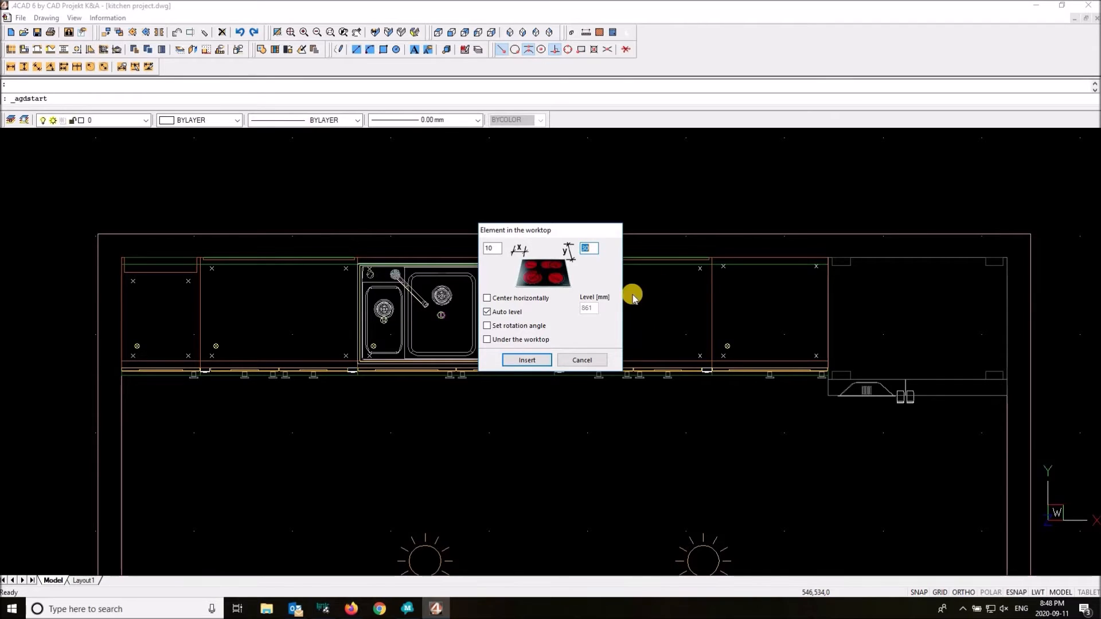
{"action": "left_click", "coordinate": [526, 360]}
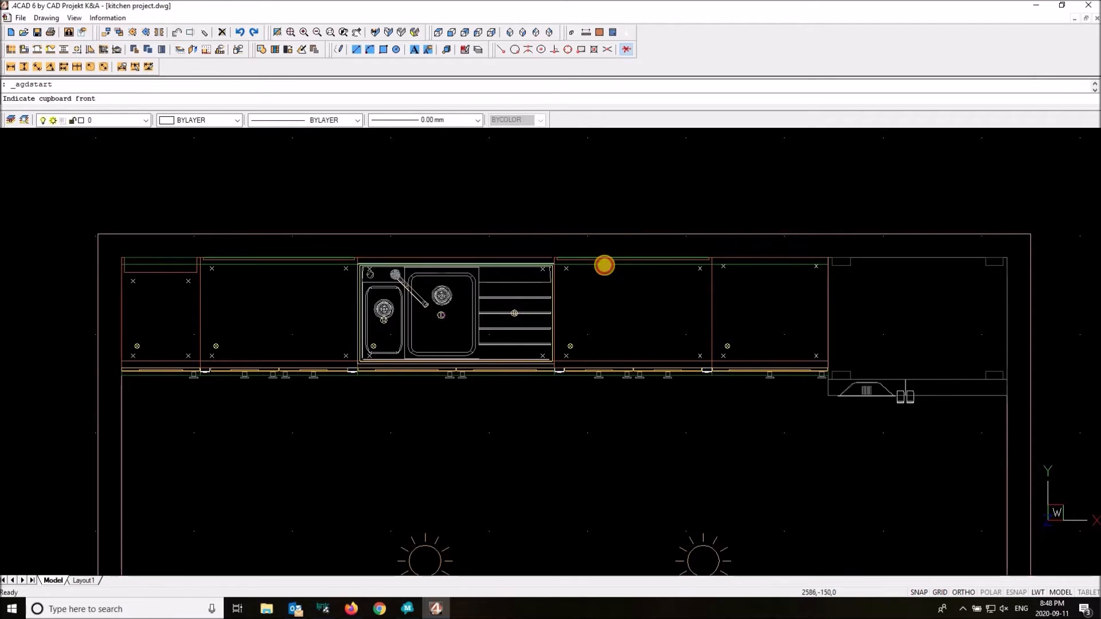
{"action": "left_click", "coordinate": [604, 265]}
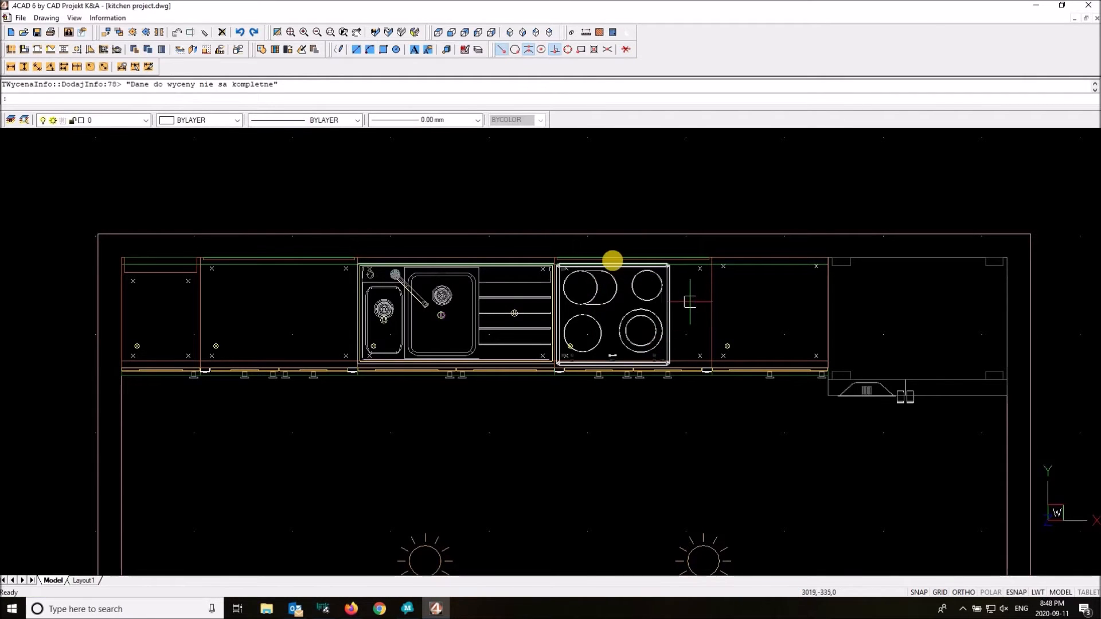
{"action": "left_click", "coordinate": [641, 322]}
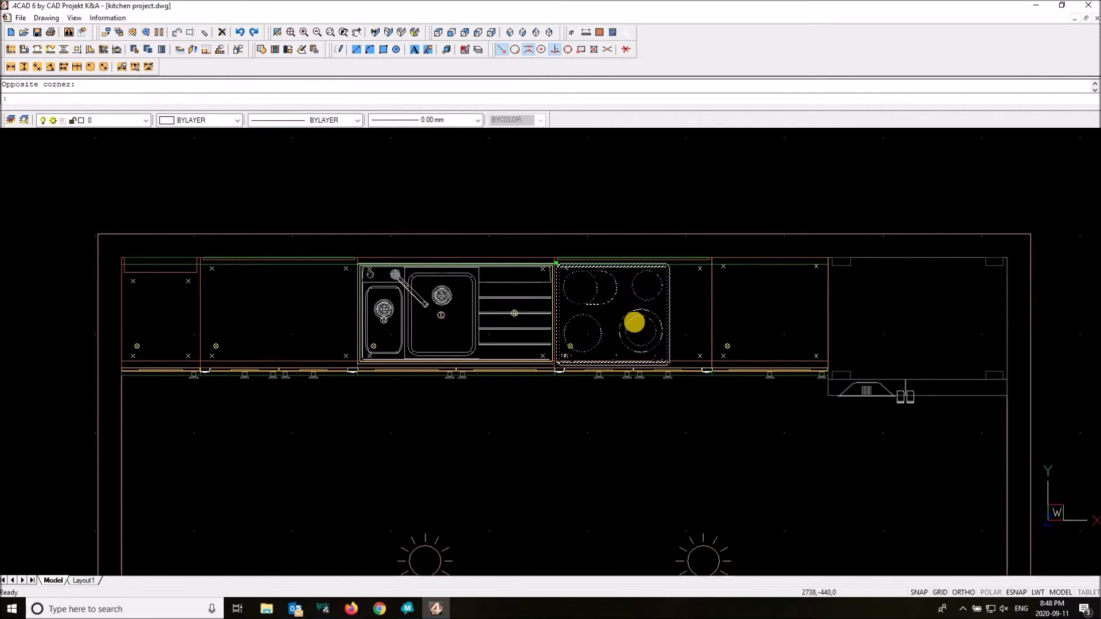
{"action": "key", "text": "Delete"}
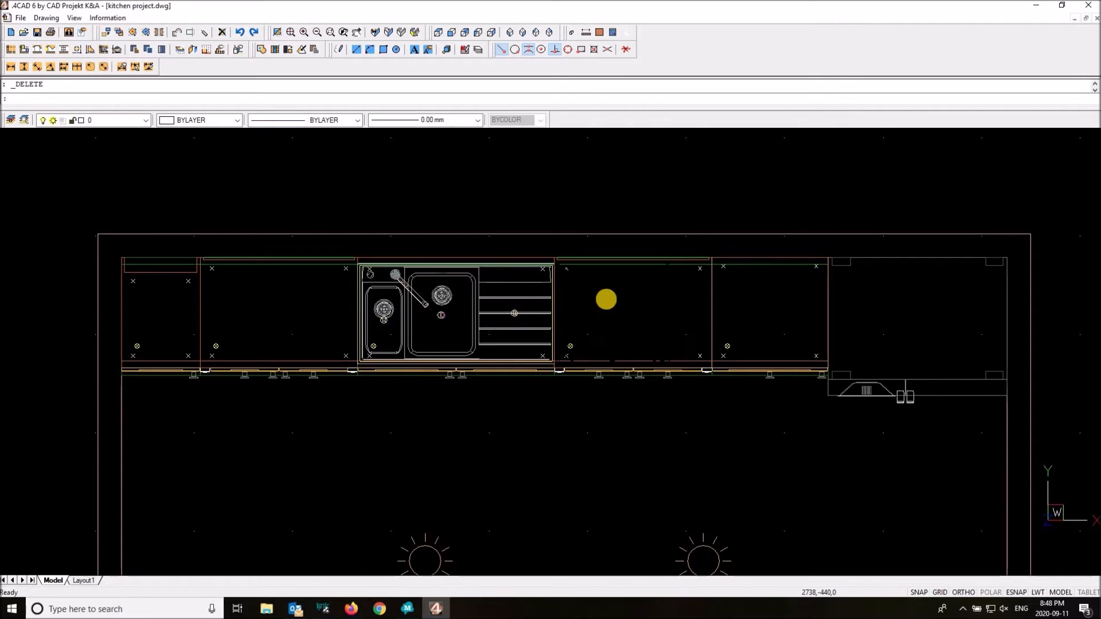
- Insert the Bosch NKN645P14 hob into the worktop by indicating the front of the cabinet between the sink and the tall cabinet
{"action": "left_click", "coordinate": [104, 50]}
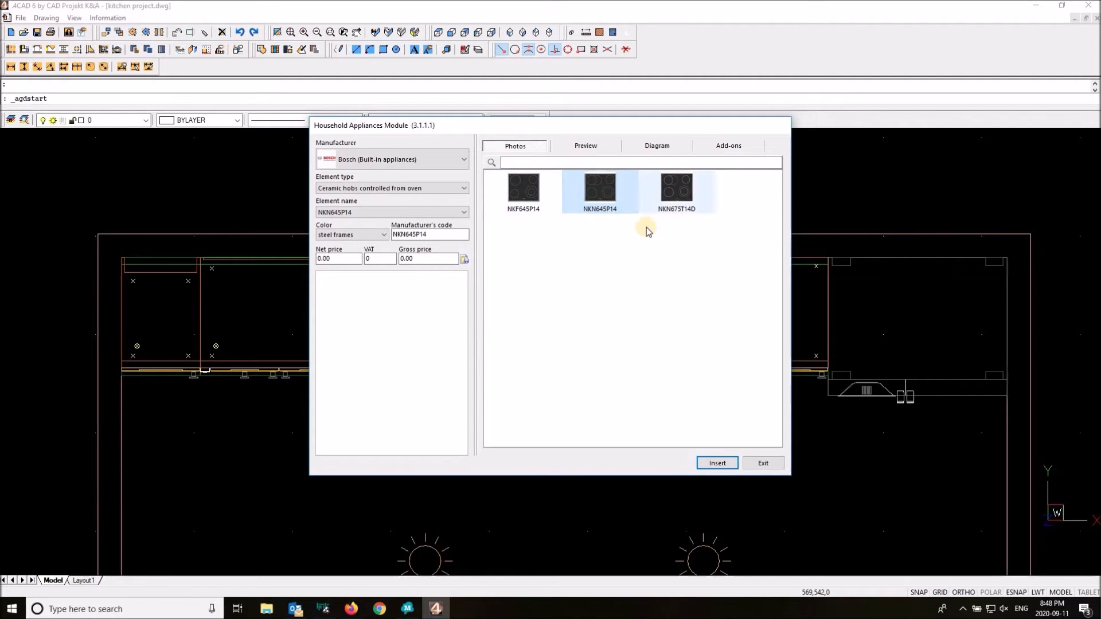
{"action": "left_click", "coordinate": [715, 465]}
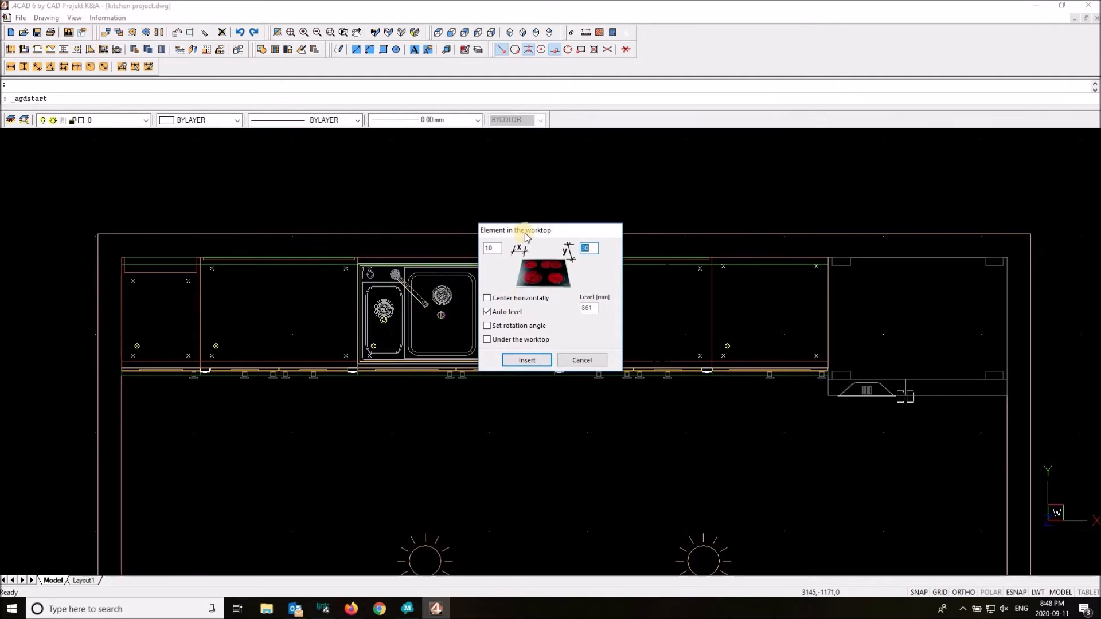
{"action": "mouse_move", "coordinate": [526, 237]}
{"action": "left_mouse_down"}
{"action": "mouse_move", "coordinate": [731, 170]}
{"action": "mouse_move", "coordinate": [863, 150]}
{"action": "mouse_move", "coordinate": [856, 157]}
{"action": "left_mouse_up"}
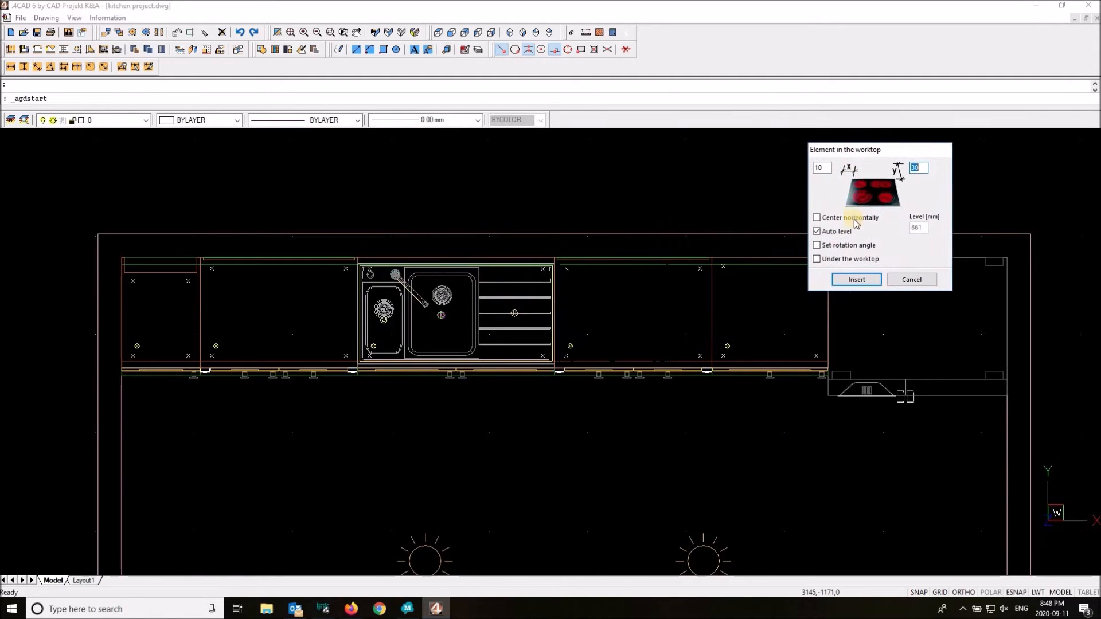
{"action": "left_click", "coordinate": [857, 280]}
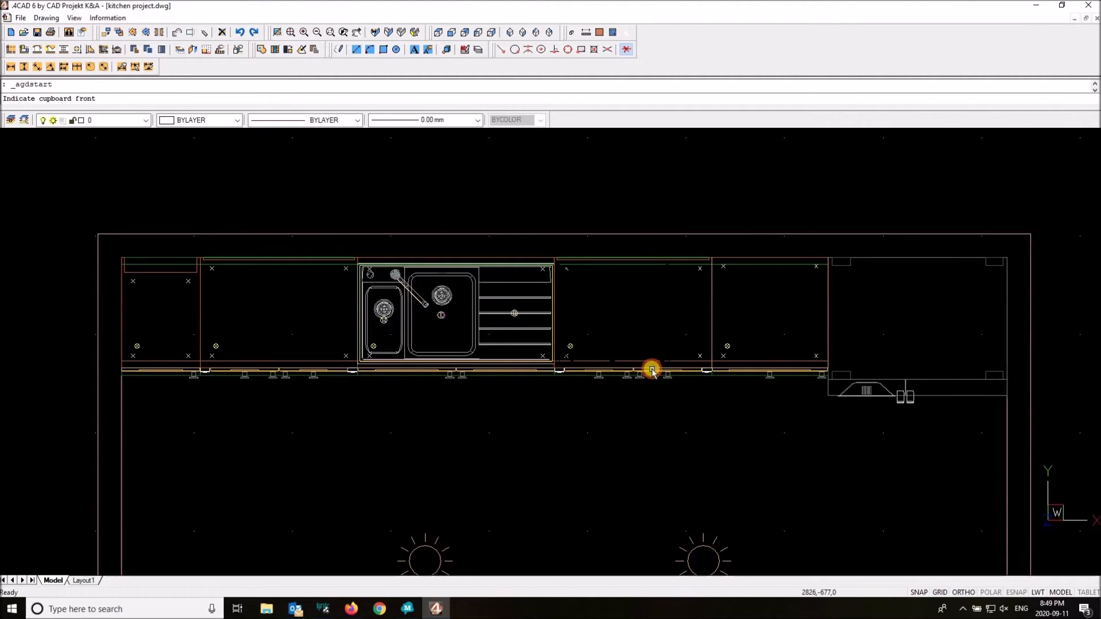
{"action": "left_click", "coordinate": [652, 370]}
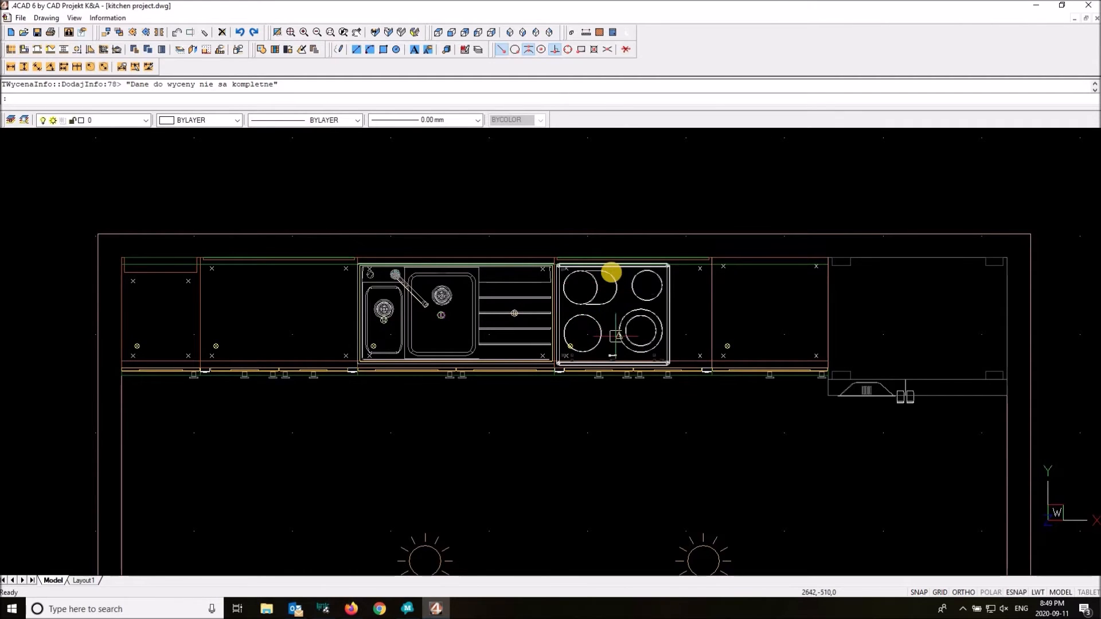
- Move the hob sideways away from the sink to about the middle of its bottom cabinet
{"action": "scroll", "coordinate": [674, 276], "scroll_direction": "up", "scroll_amount": 2}
{"action": "scroll", "coordinate": [675, 276], "scroll_direction": "up", "scroll_amount": 2}
{"action": "left_click", "coordinate": [482, 322]}
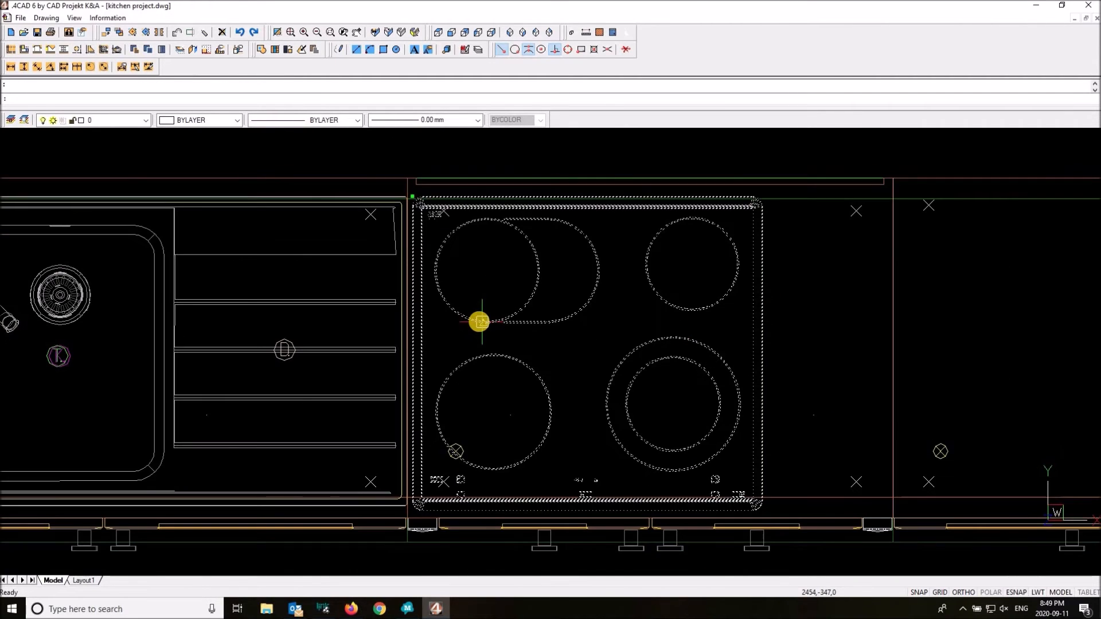
{"action": "left_click", "coordinate": [482, 321]}
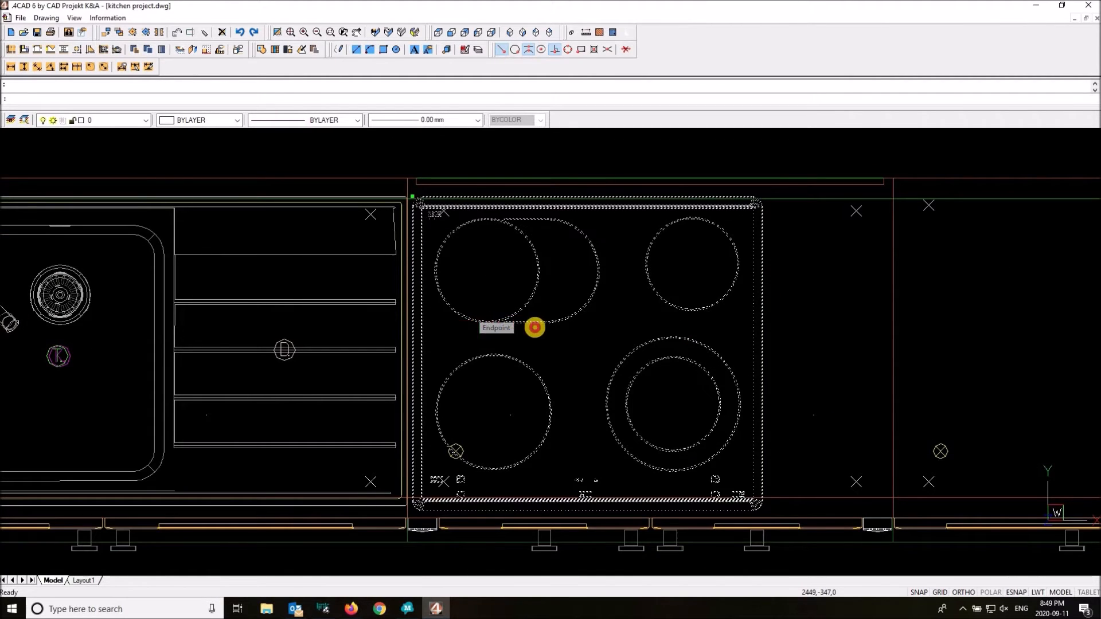
{"action": "left_click", "coordinate": [552, 325]}
{"action": "scroll", "coordinate": [584, 376], "scroll_direction": "down", "scroll_amount": 3}
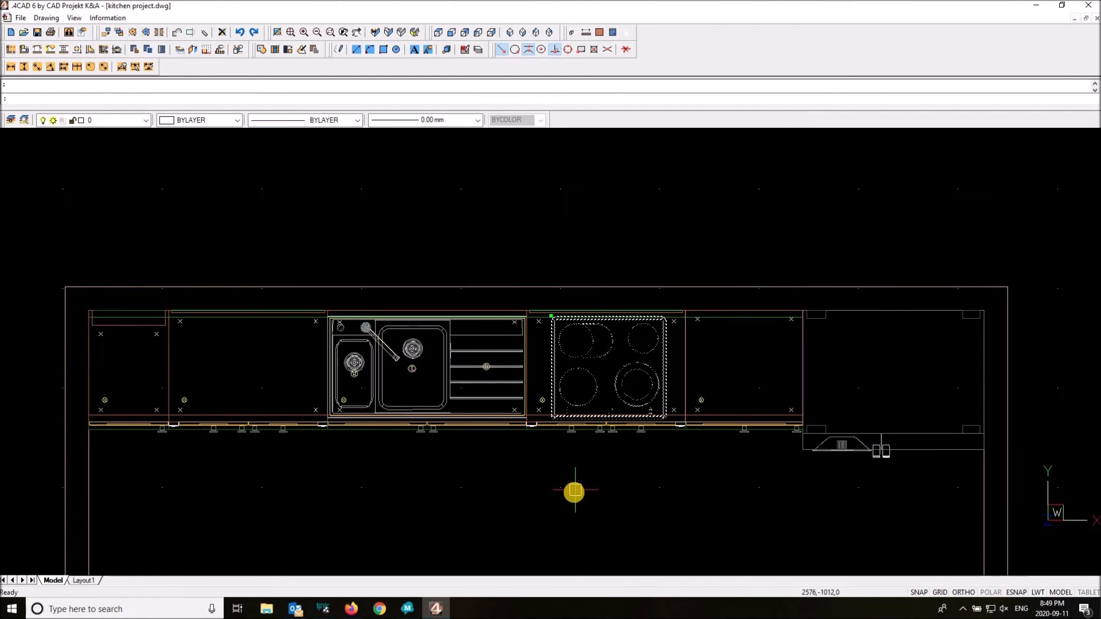
{"action": "key", "text": "Escape"}
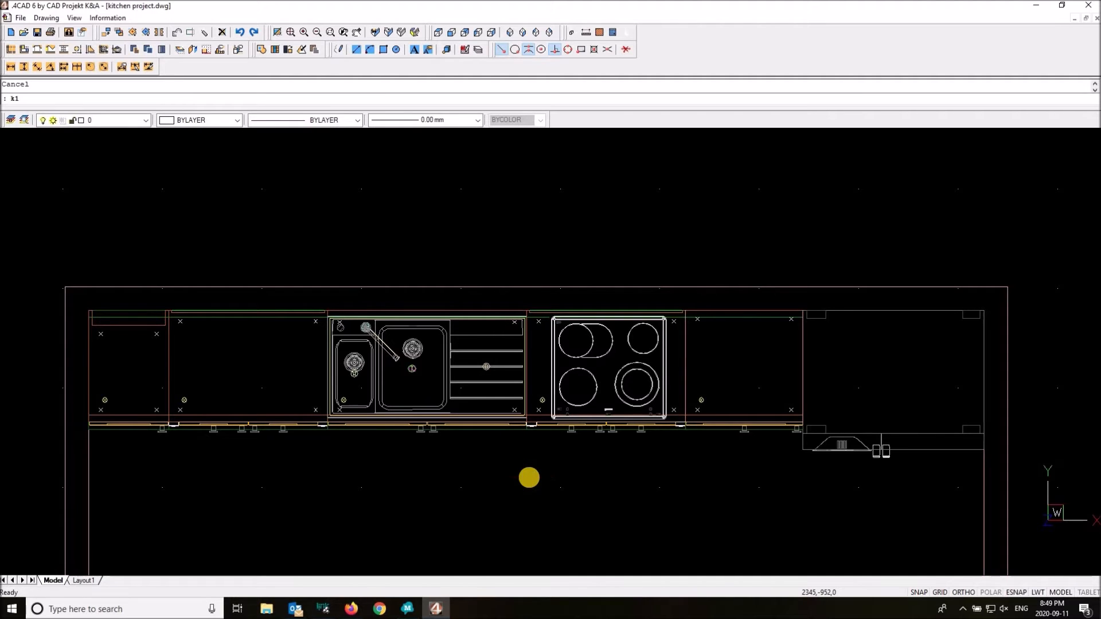
- Open the 3D visualisation in CAD Decor PRO and examine the cabinet row, sink, hob and refrigerator, then return to the drawing
{"action": "type", "text": "k1"}
{"action": "key", "text": "Return"}
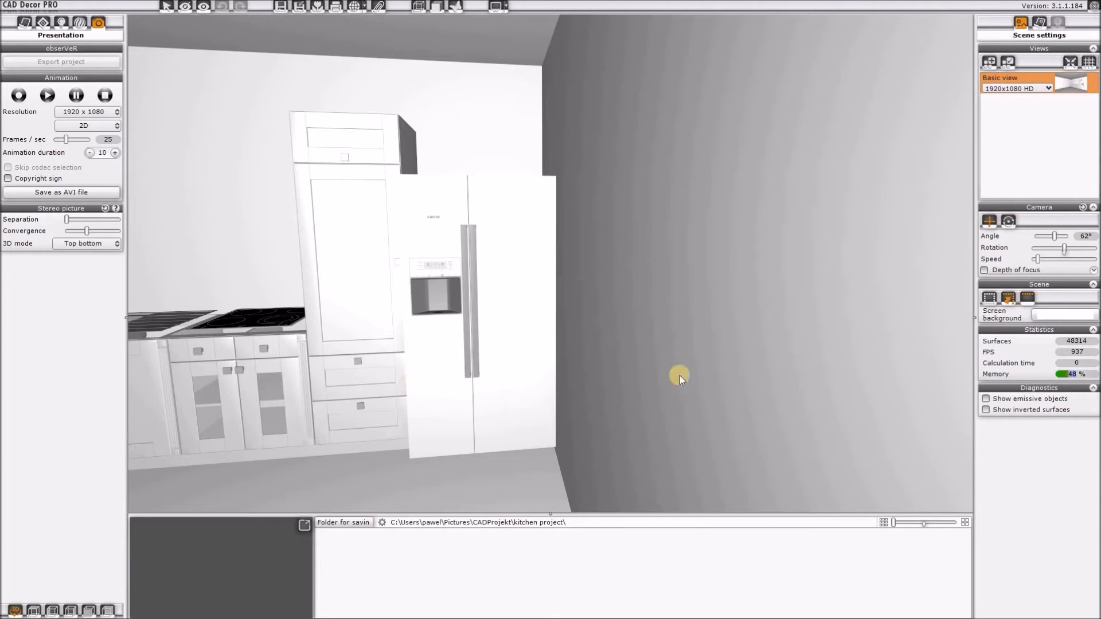
{"action": "middle_click_drag", "start_coordinate": [385, 396], "coordinate": [597, 383]}
{"action": "middle_click_drag", "start_coordinate": [287, 404], "coordinate": [664, 363]}
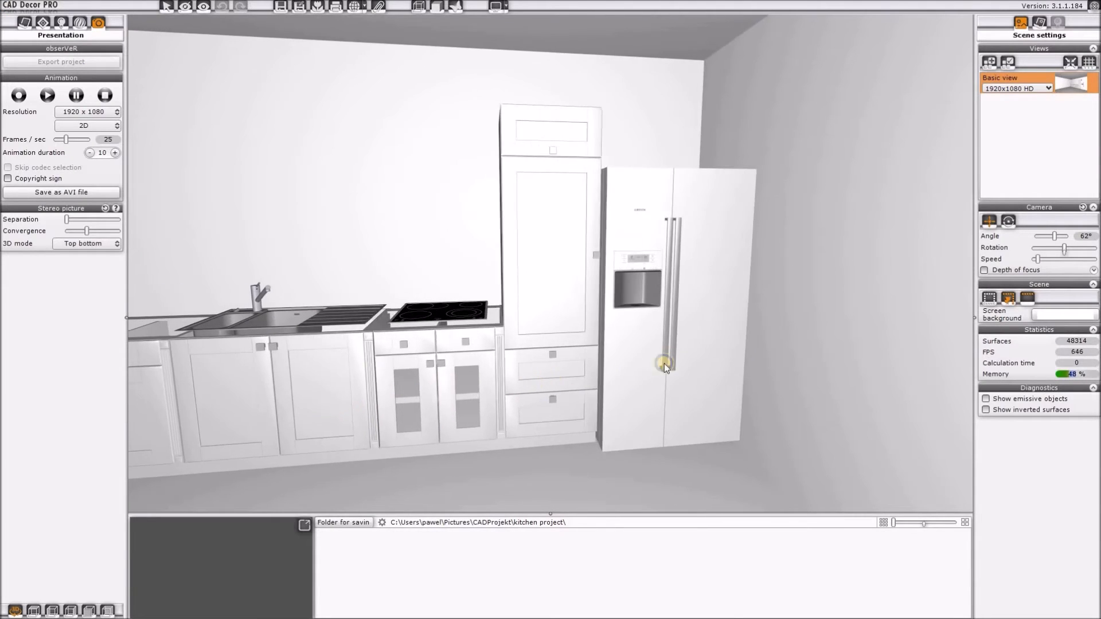
{"action": "middle_click_drag", "start_coordinate": [367, 372], "coordinate": [642, 355]}
{"action": "middle_click_drag", "start_coordinate": [490, 329], "coordinate": [659, 344]}
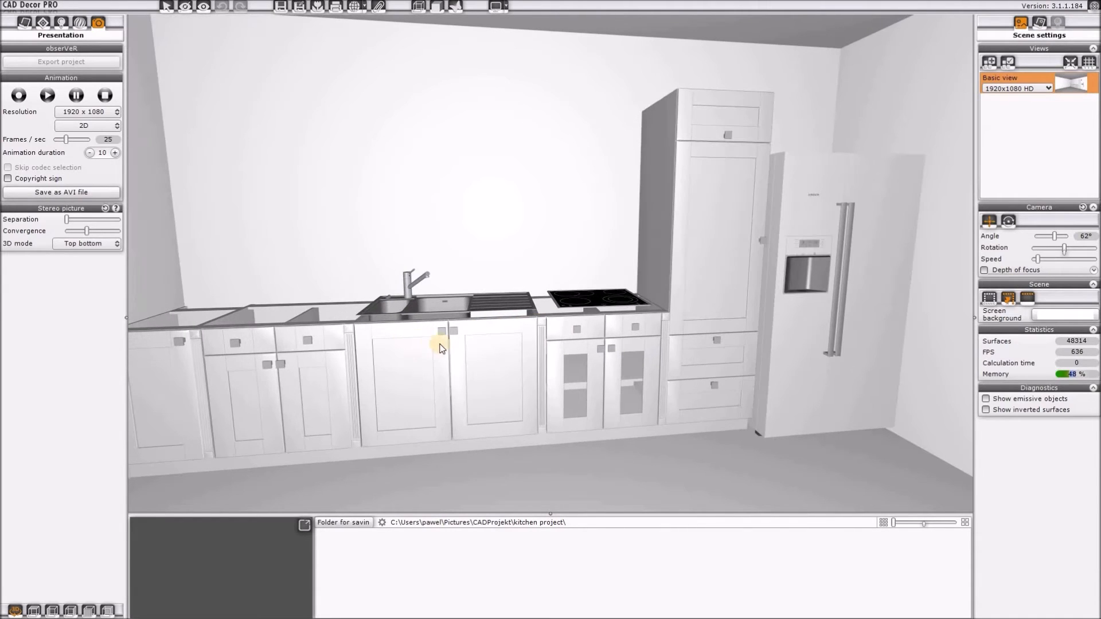
{"action": "middle_click_drag", "start_coordinate": [439, 348], "coordinate": [584, 356]}
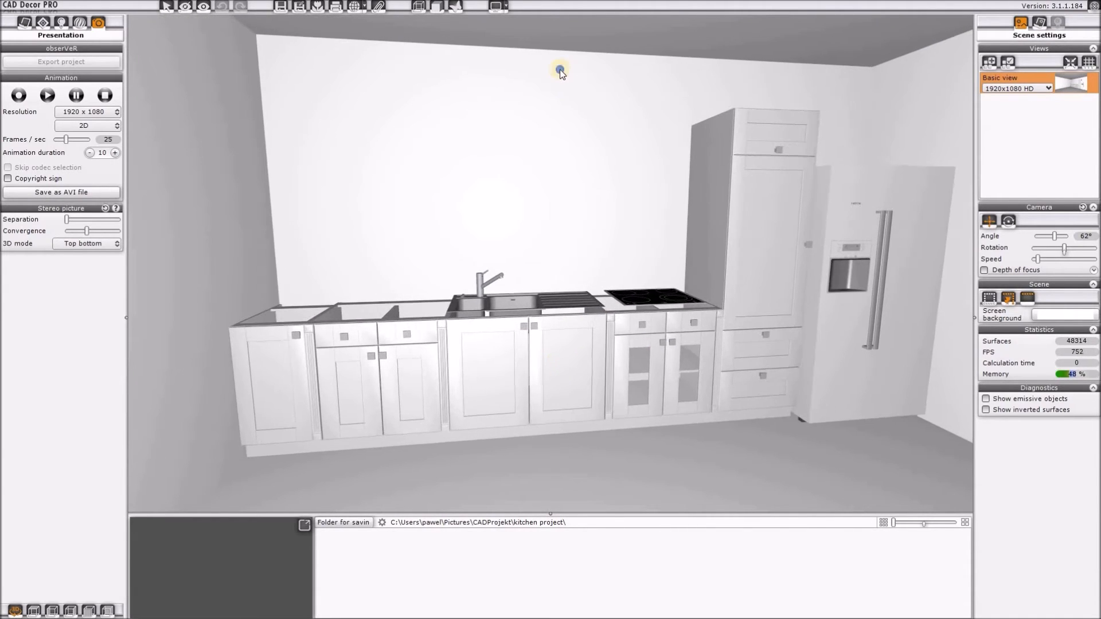
{"action": "middle_click_drag", "start_coordinate": [559, 71], "coordinate": [577, 443]}
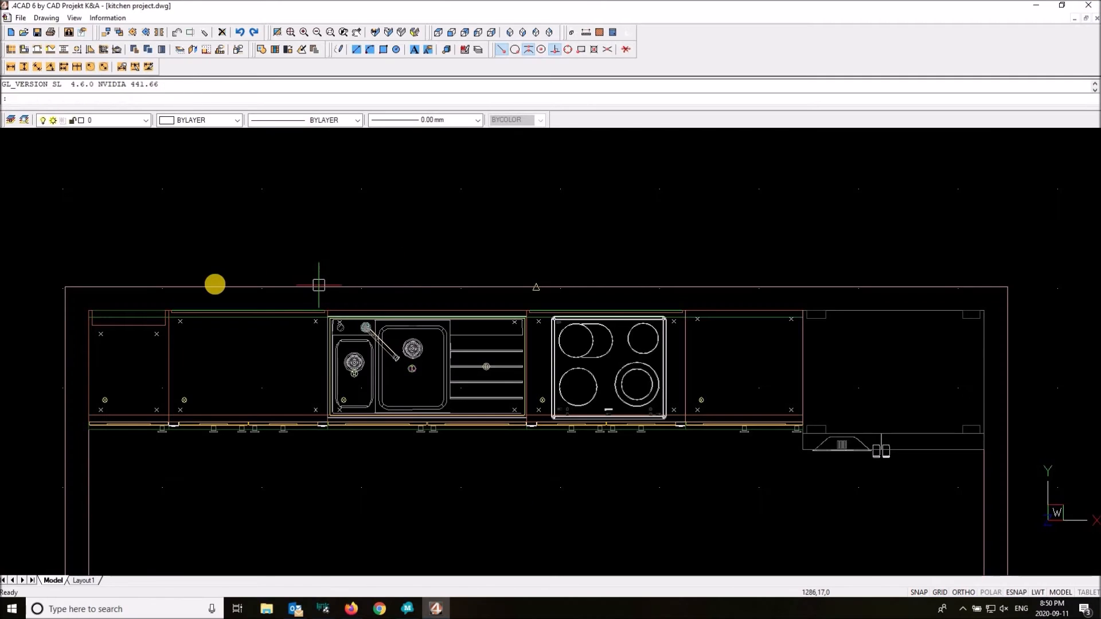
- Choose the W-10/DF hanging cabinet, 1000 x 320 x 720, from the universal database of kitchen furniture
{"action": "left_click", "coordinate": [25, 53]}
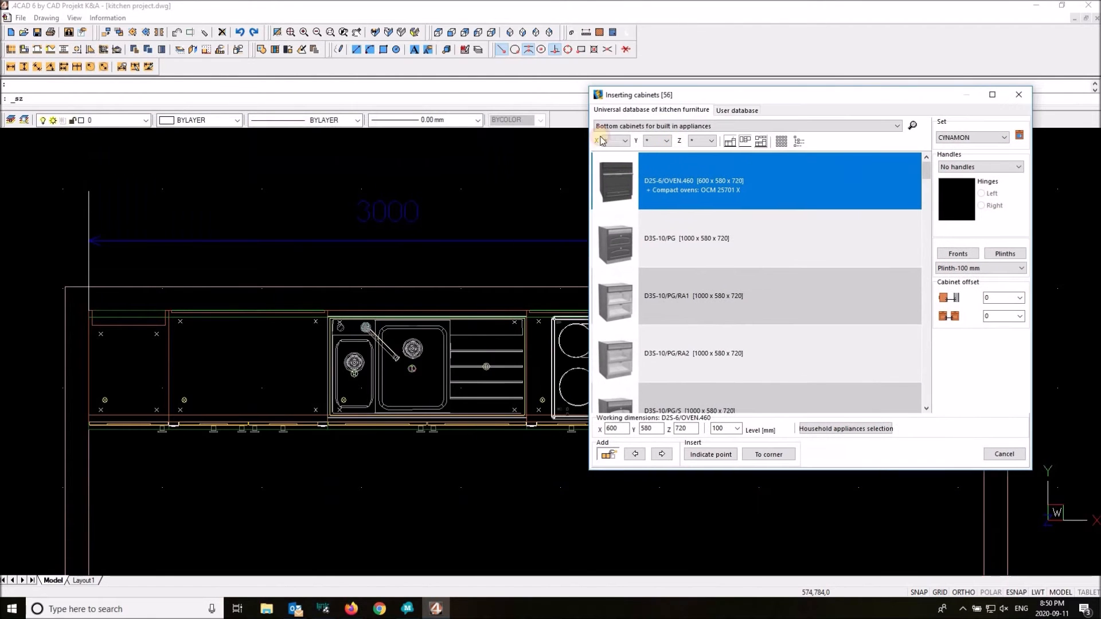
{"action": "left_click", "coordinate": [640, 127]}
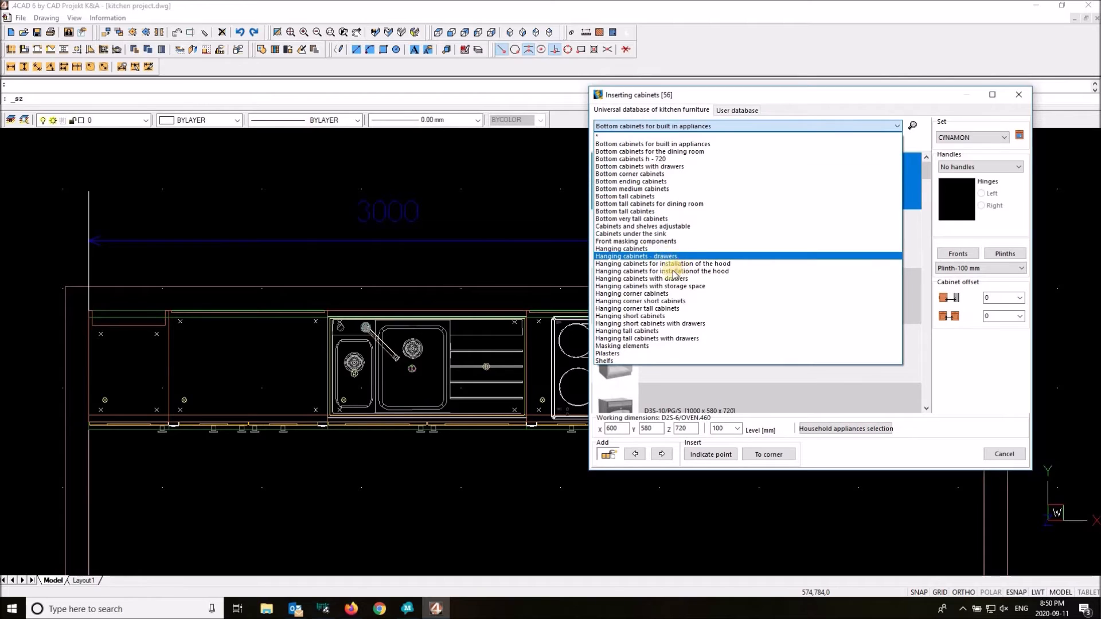
{"action": "left_click", "coordinate": [674, 249]}
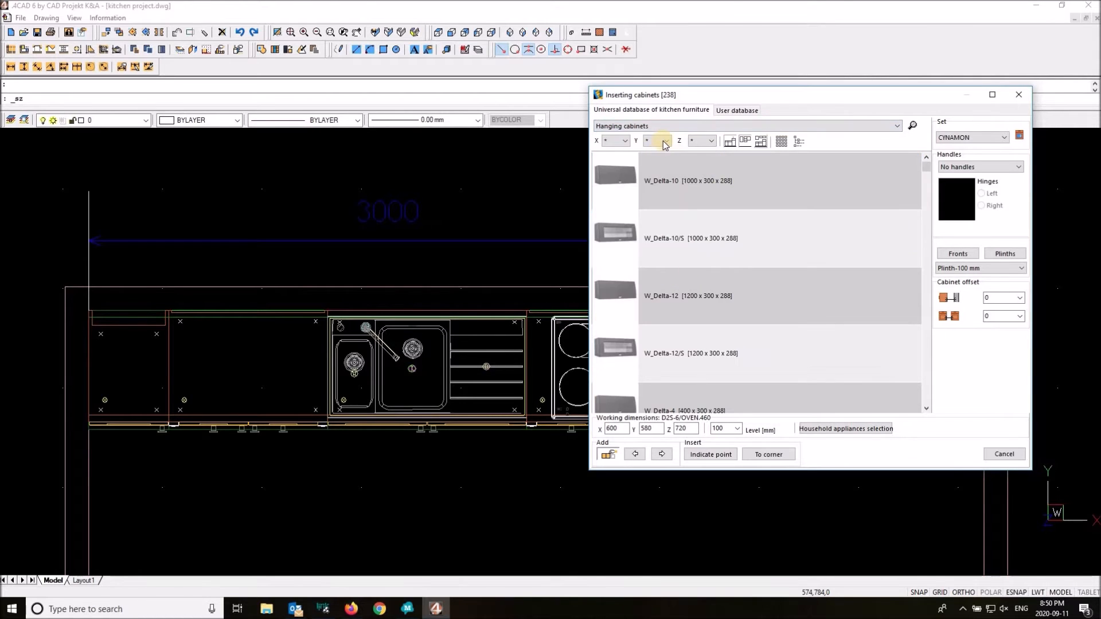
{"action": "scroll", "coordinate": [664, 258], "scroll_direction": "down", "scroll_amount": 5}
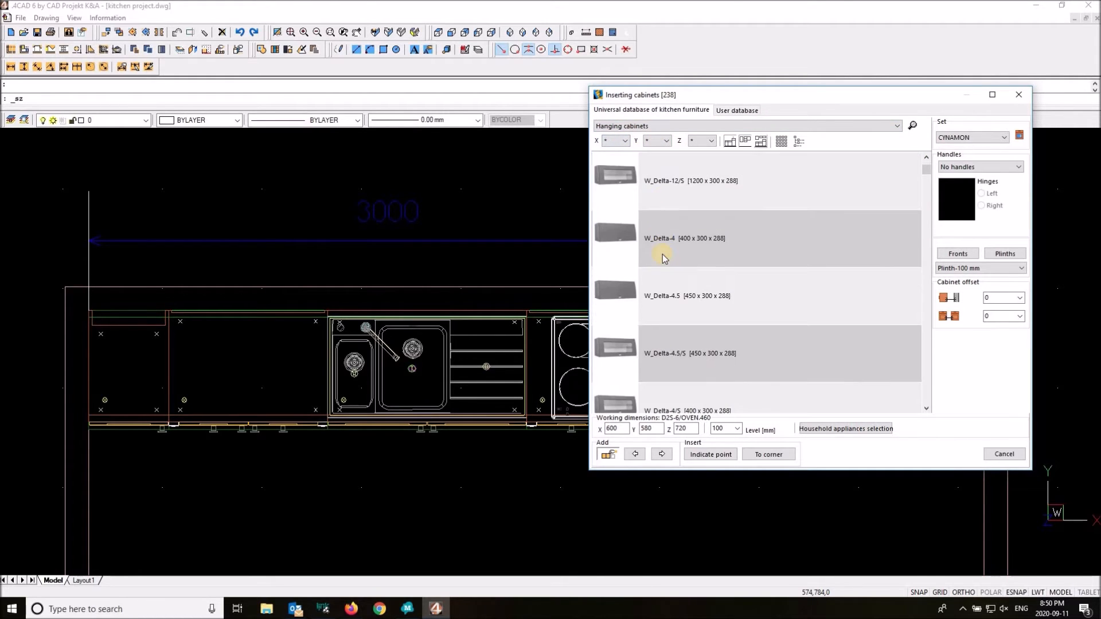
{"action": "scroll", "coordinate": [748, 260], "scroll_direction": "down", "scroll_amount": 5}
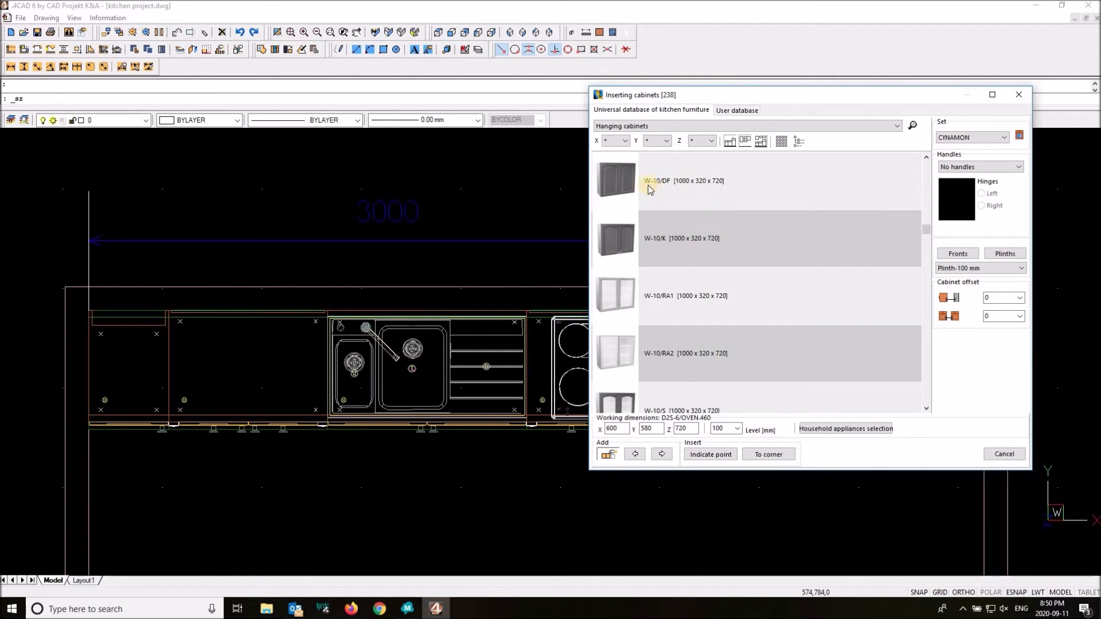
{"action": "left_click", "coordinate": [663, 186]}
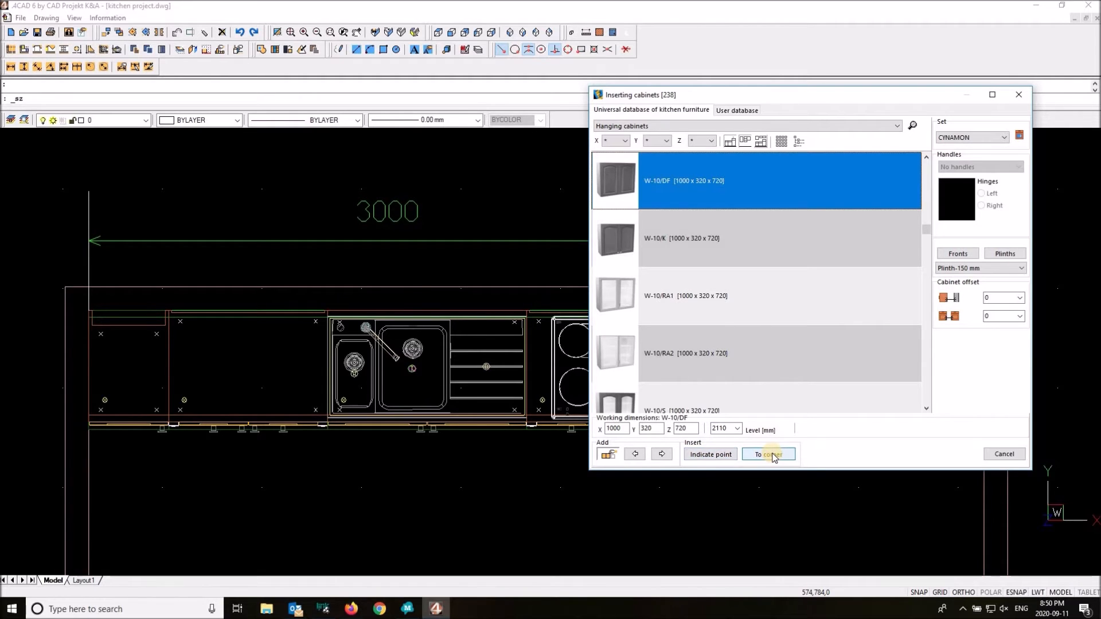
- Place the hanging cabinet by an indicated point at the inner wall corner above the first bottom cabinet, aligned along the back wall
{"action": "left_click", "coordinate": [709, 455]}
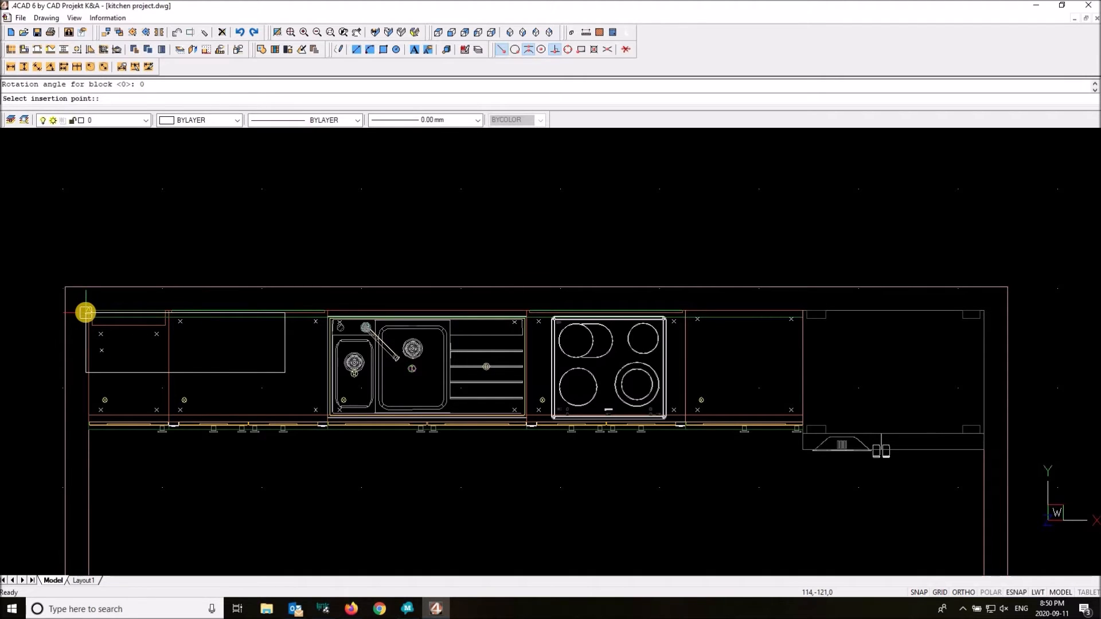
{"action": "left_click", "coordinate": [85, 313]}
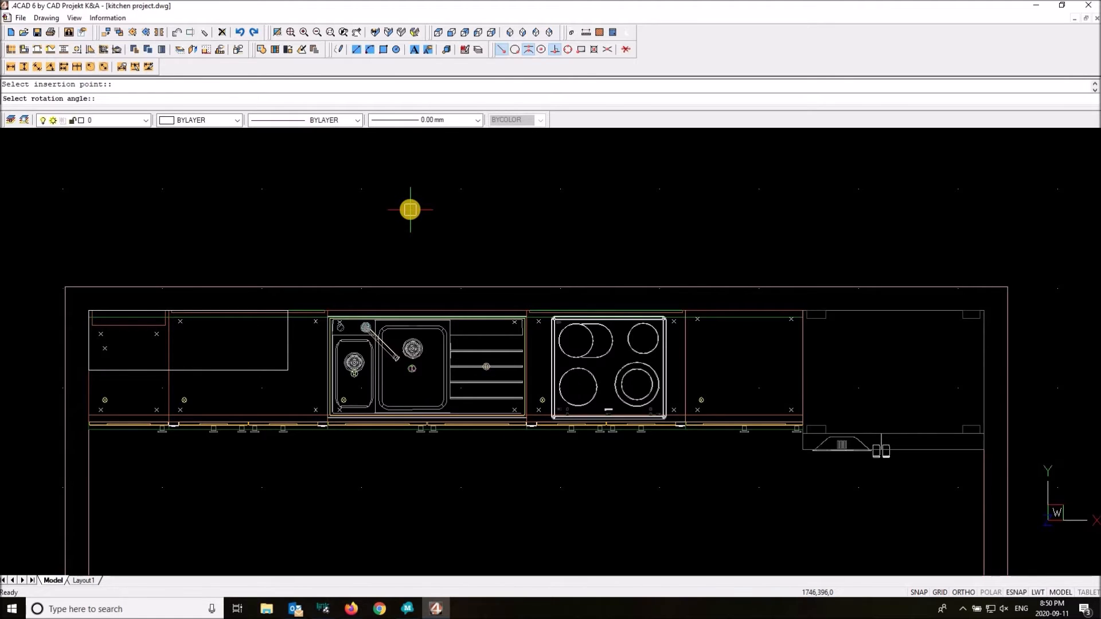
{"action": "left_click", "coordinate": [410, 212]}
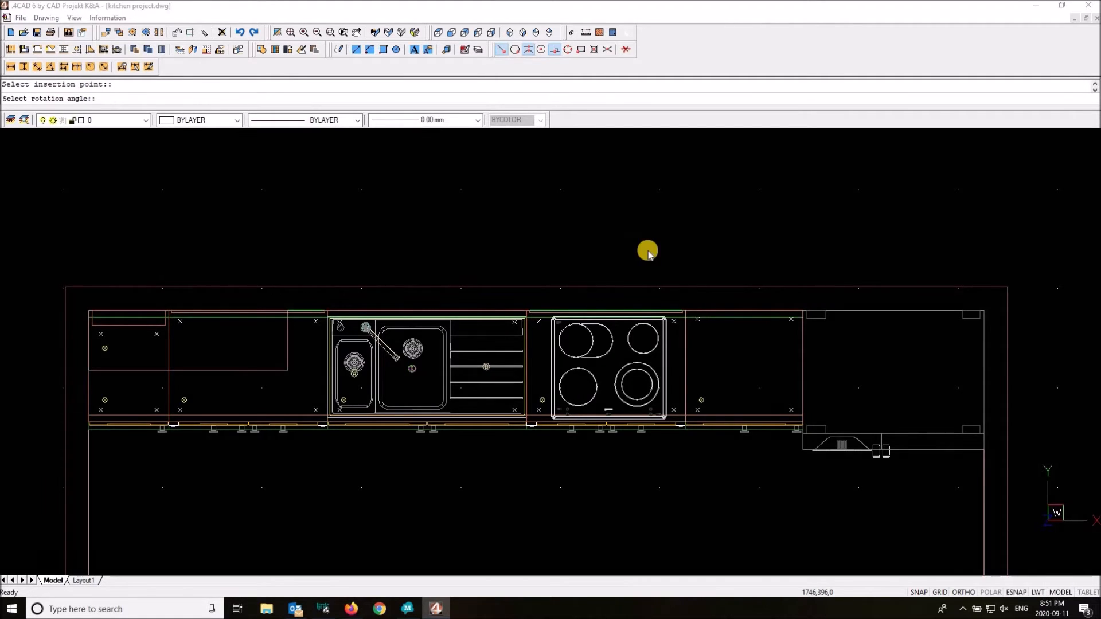
{"action": "left_click", "coordinate": [648, 253]}
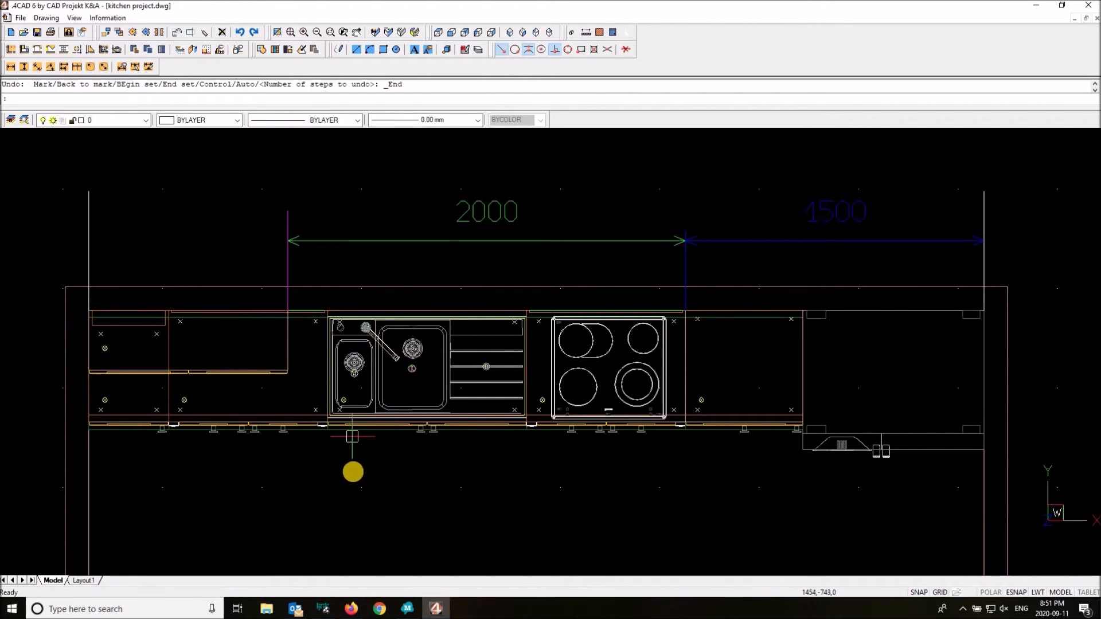
- Autogenerate a 38 mm thick worktop in colour worktop 129 with veneers hidden, and inspect it in the CAD Decor PRO visualisation
{"action": "left_click", "coordinate": [36, 50]}
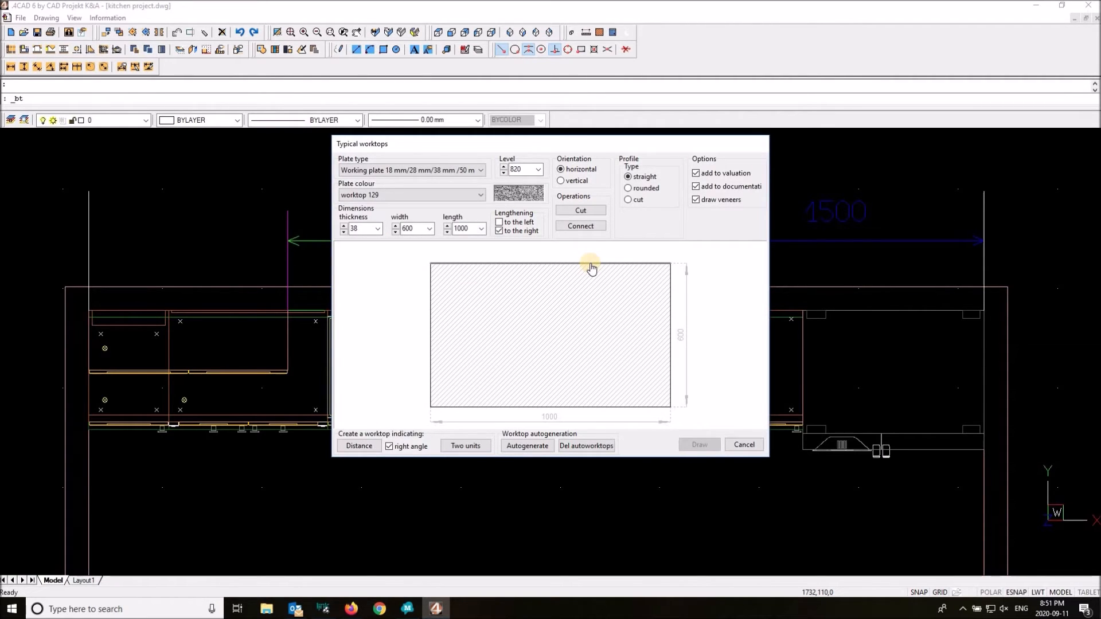
{"action": "left_click", "coordinate": [500, 230]}
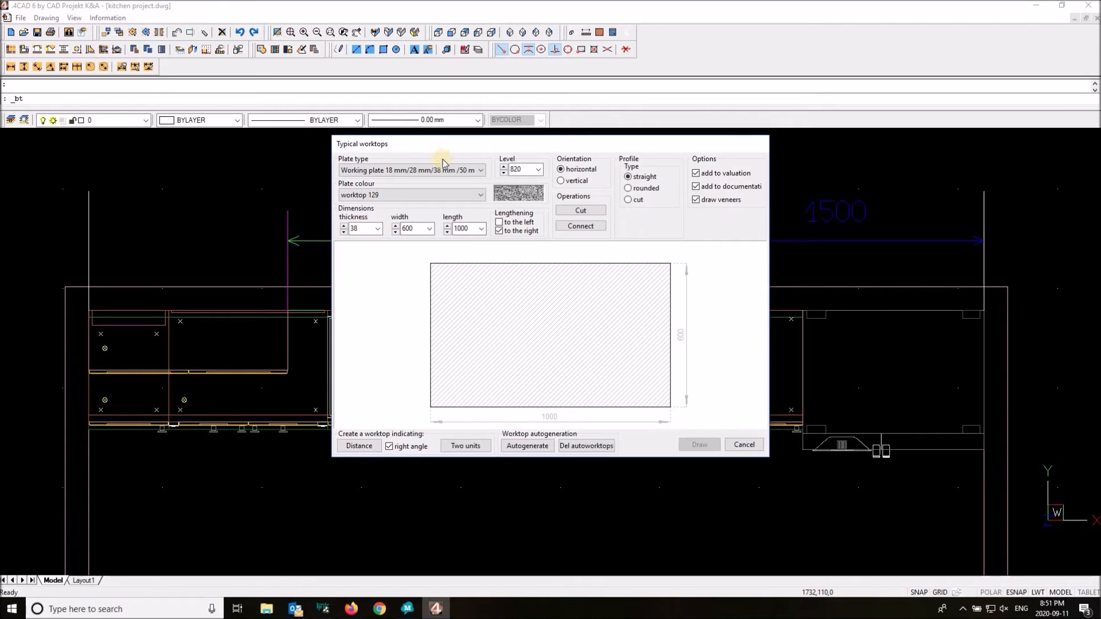
{"action": "left_click", "coordinate": [473, 196]}
{"action": "scroll", "coordinate": [481, 229], "scroll_direction": "up", "scroll_amount": 6}
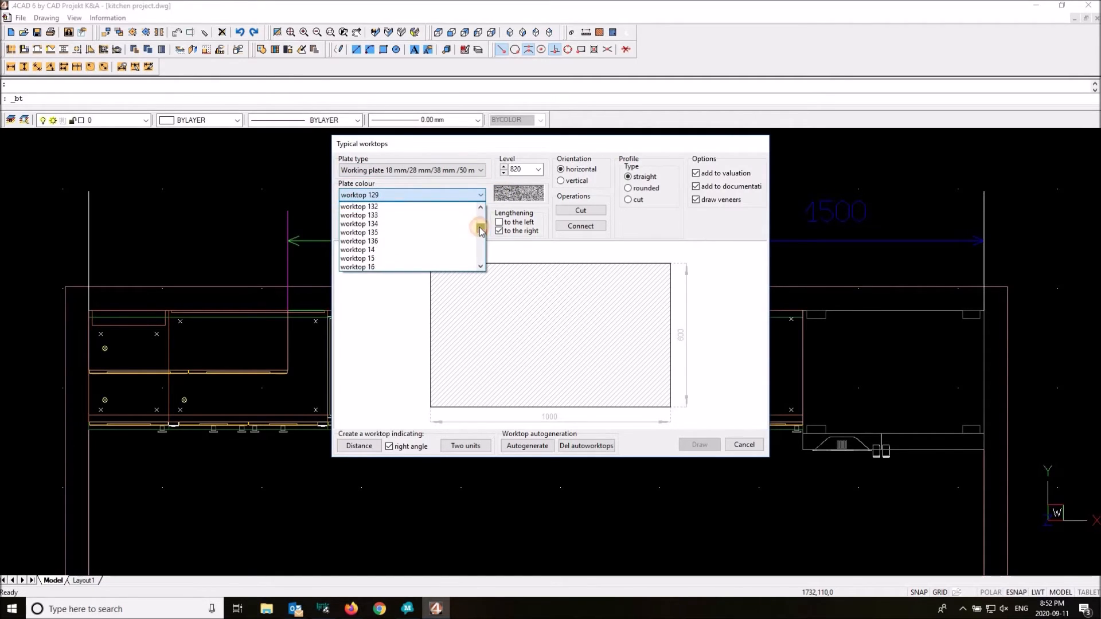
{"action": "left_click", "coordinate": [523, 194]}
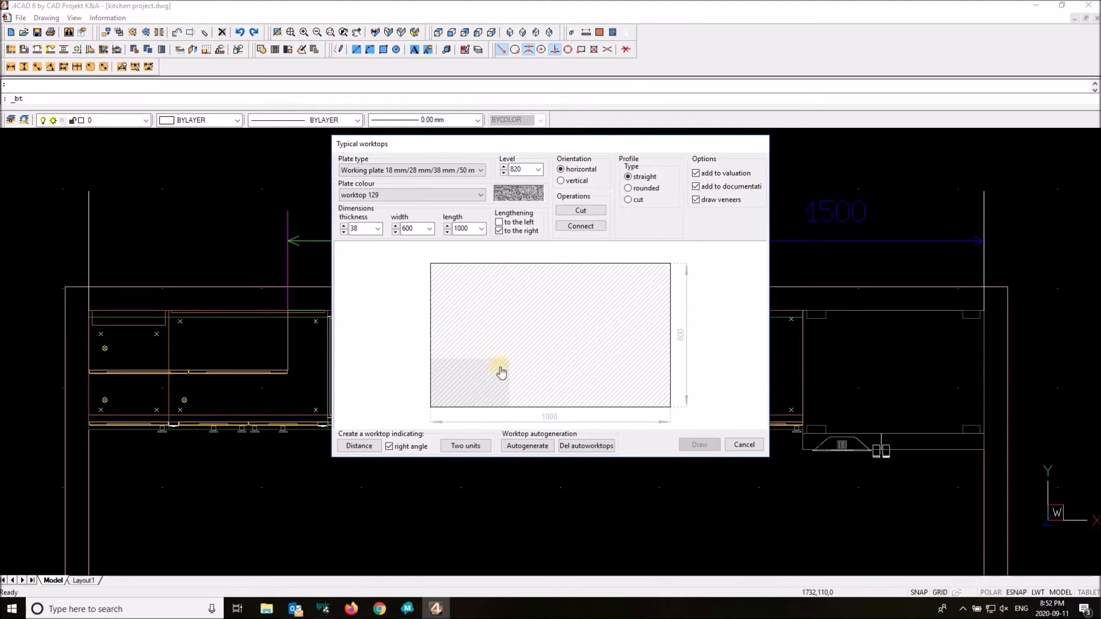
{"action": "left_click", "coordinate": [528, 447]}
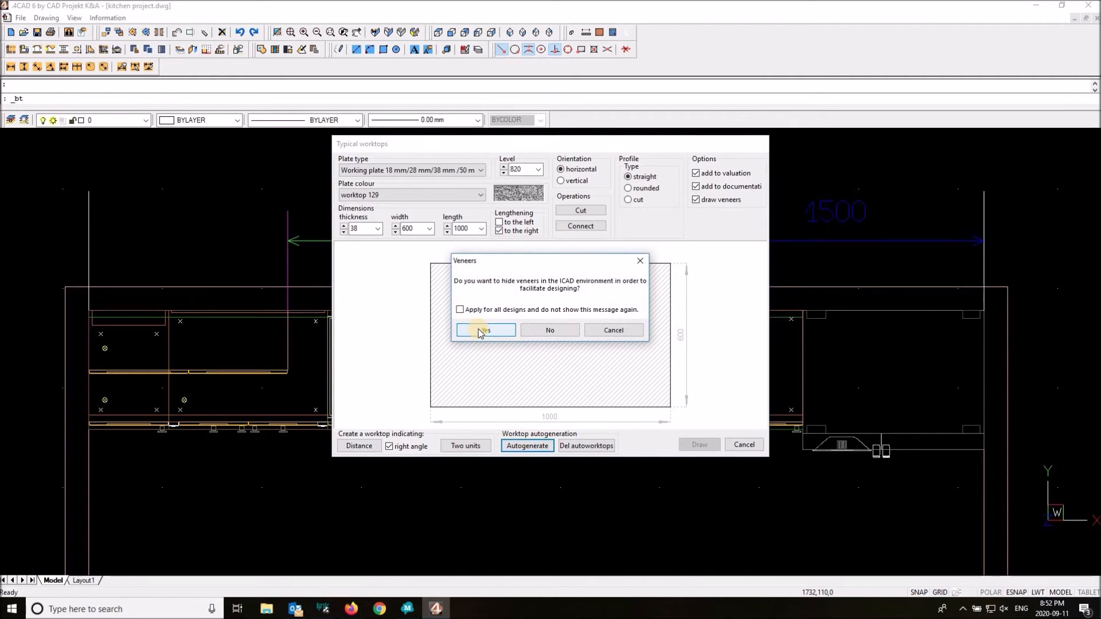
{"action": "left_click", "coordinate": [480, 332]}
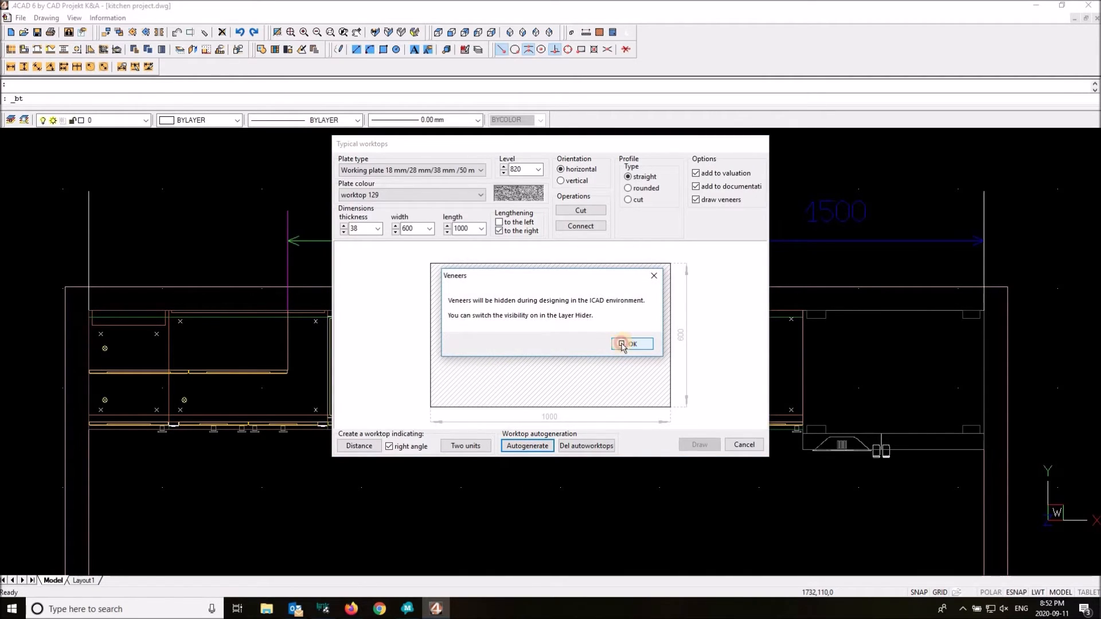
{"action": "left_click", "coordinate": [622, 345]}
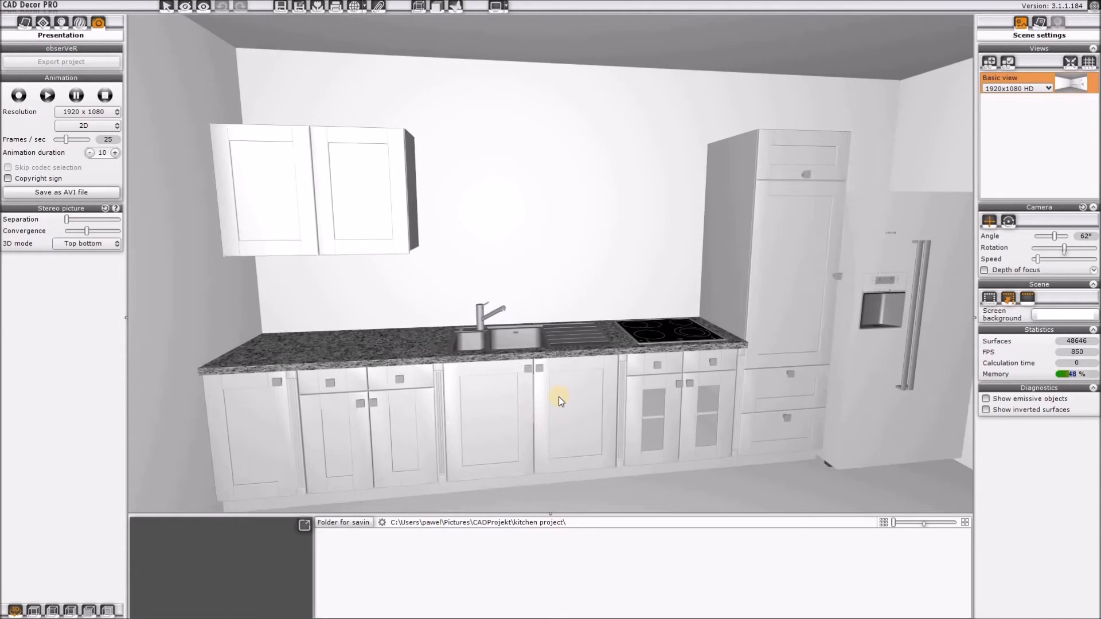
{"action": "left_click_drag", "start_coordinate": [559, 397], "coordinate": [1020, 53]}
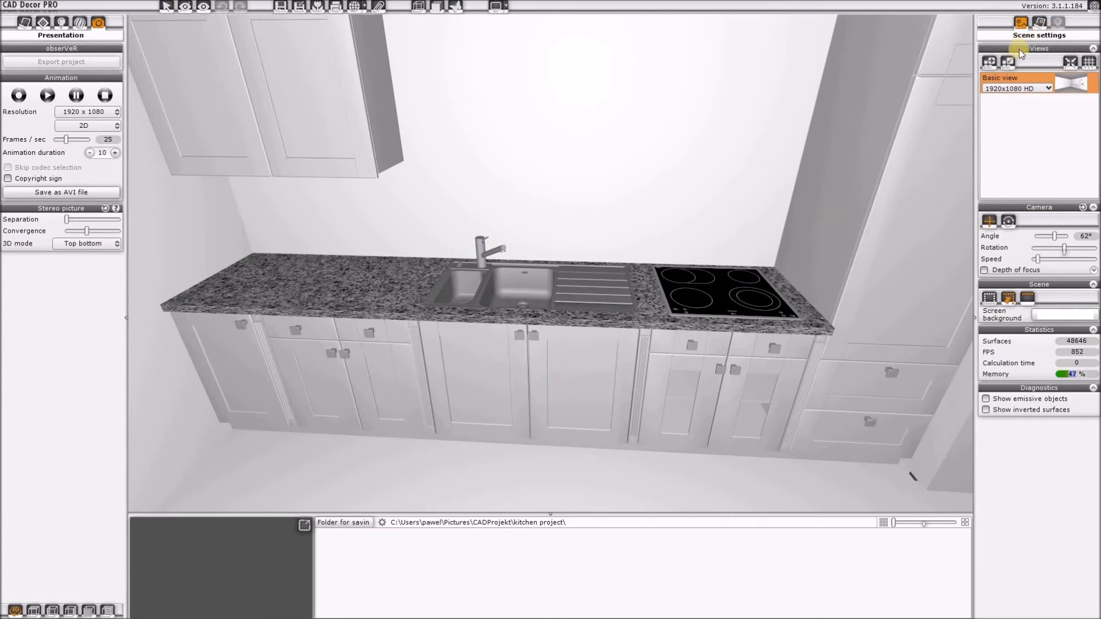
{"action": "left_click", "coordinate": [1094, 7]}
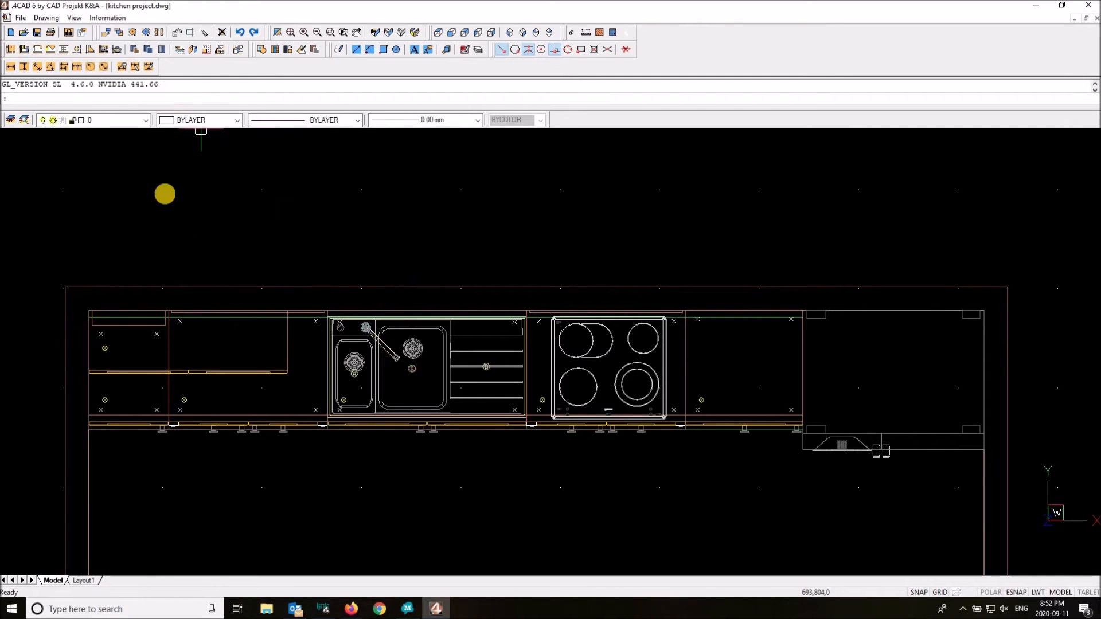
- Autogenerate Top slat 17 upper cornices in alder 14 and Wall slat narrow LPW skirting boards in aluminium slat, excluding lower cornices
{"action": "left_click", "coordinate": [90, 52]}
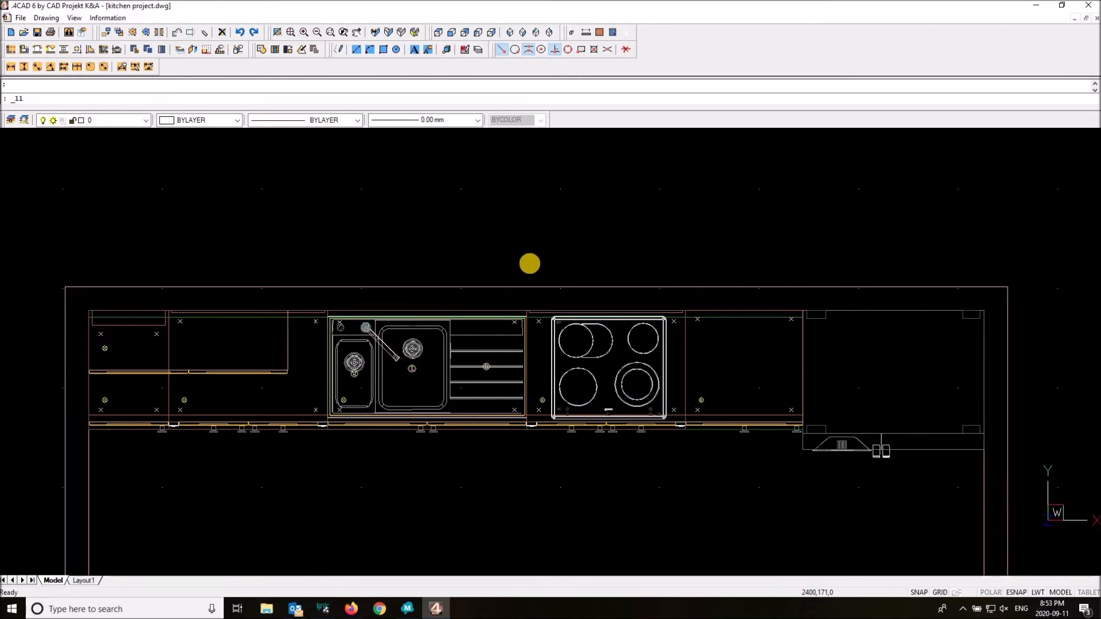
{"action": "left_click", "coordinate": [427, 381]}
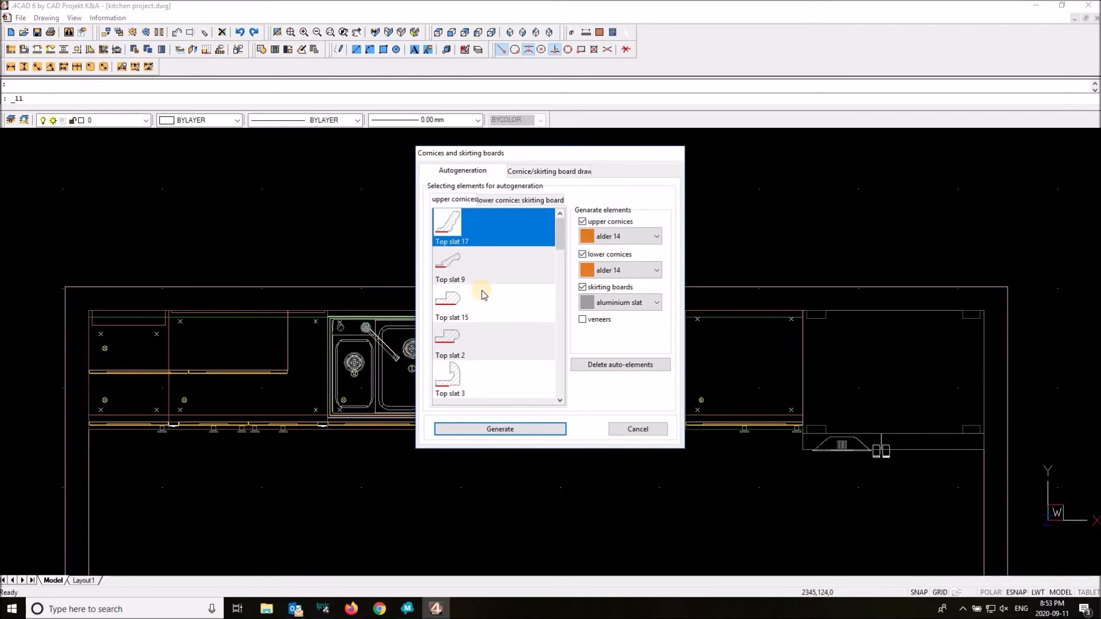
{"action": "left_click", "coordinate": [512, 236]}
{"action": "left_click", "coordinate": [583, 256]}
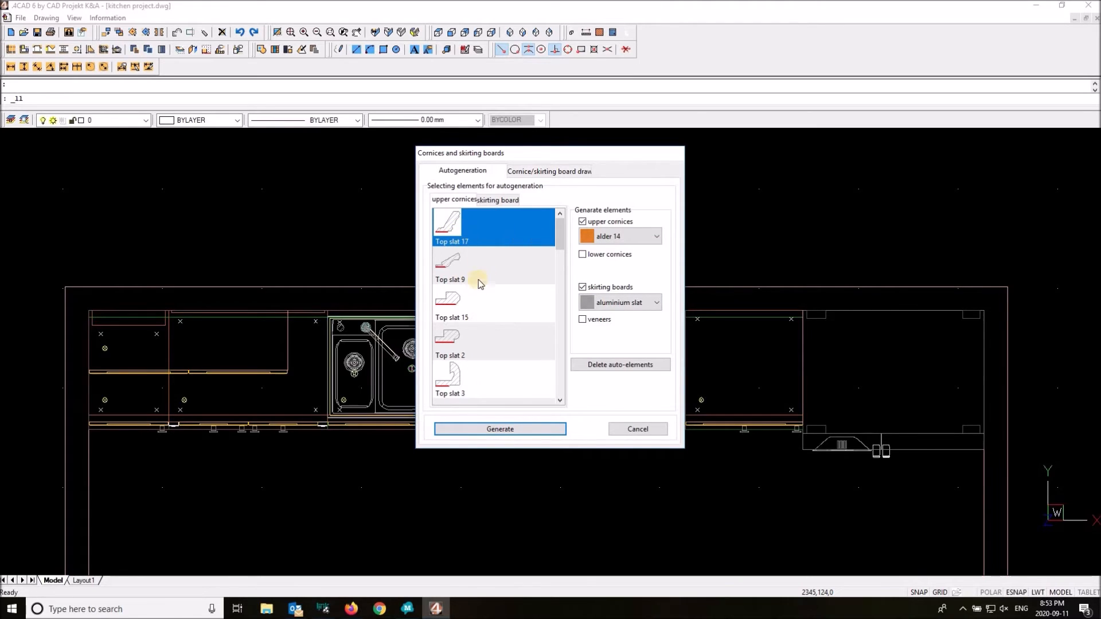
{"action": "left_click", "coordinate": [530, 220]}
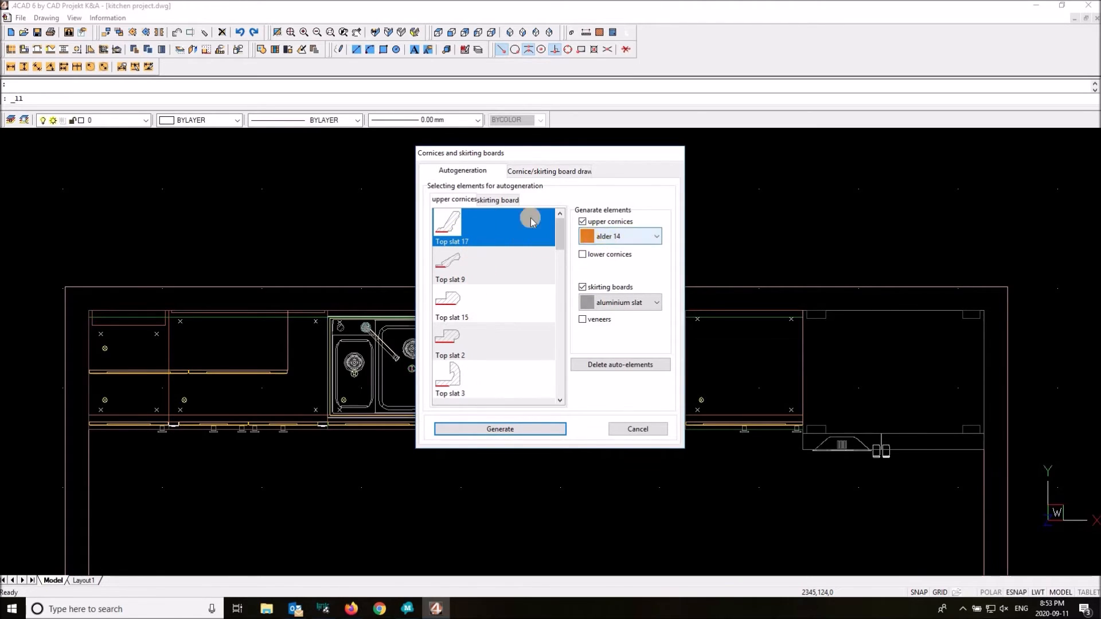
{"action": "left_click", "coordinate": [503, 200]}
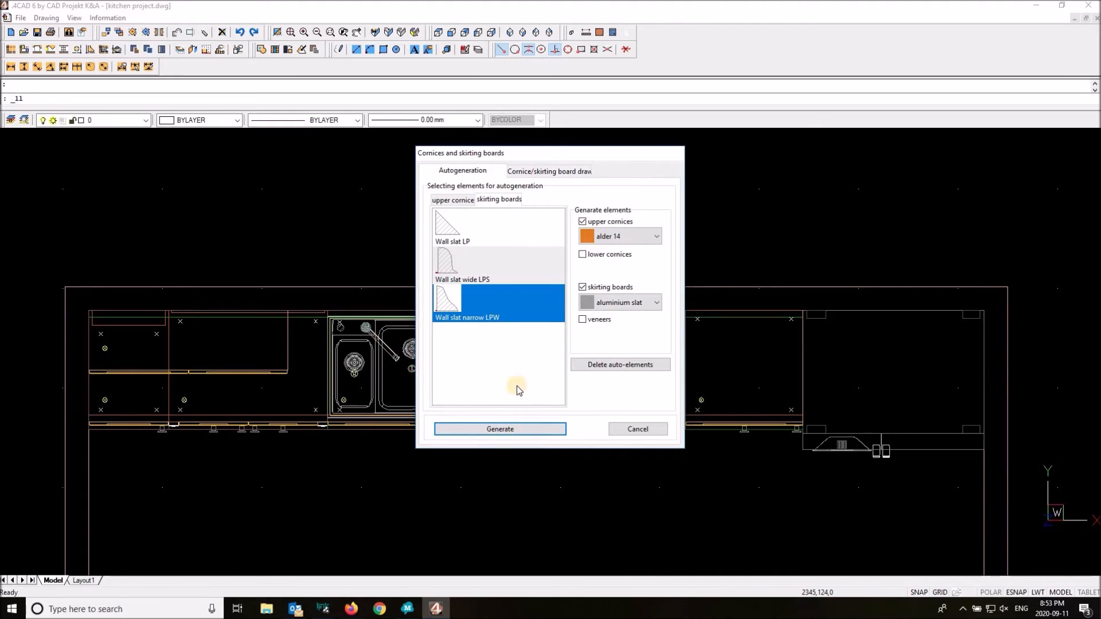
{"action": "left_click", "coordinate": [461, 201]}
{"action": "left_click", "coordinate": [560, 171]}
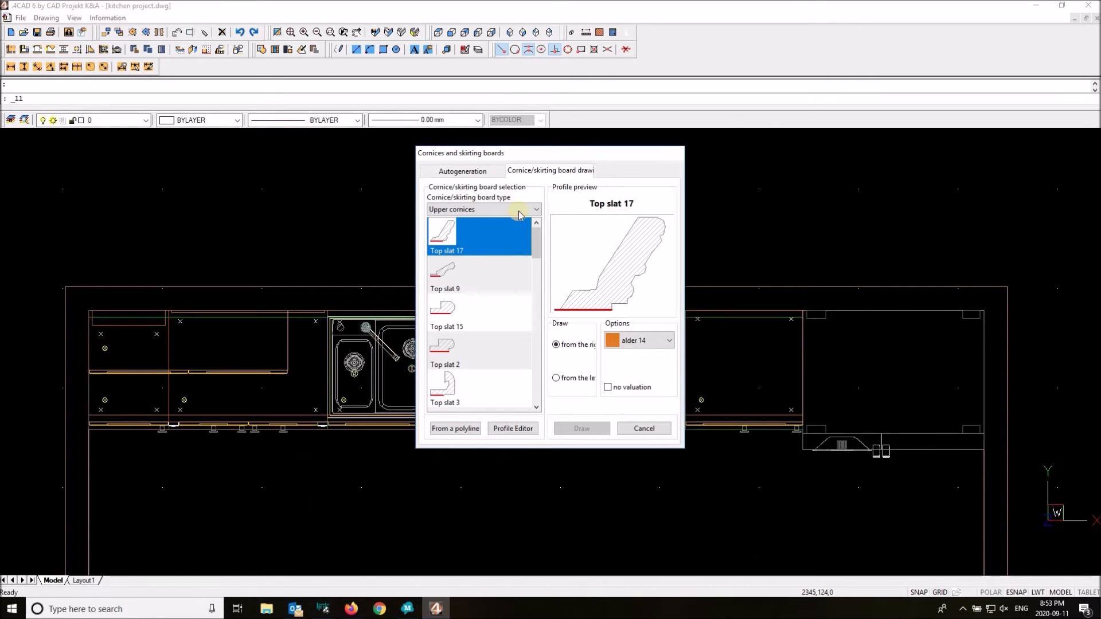
{"action": "left_click", "coordinate": [470, 174]}
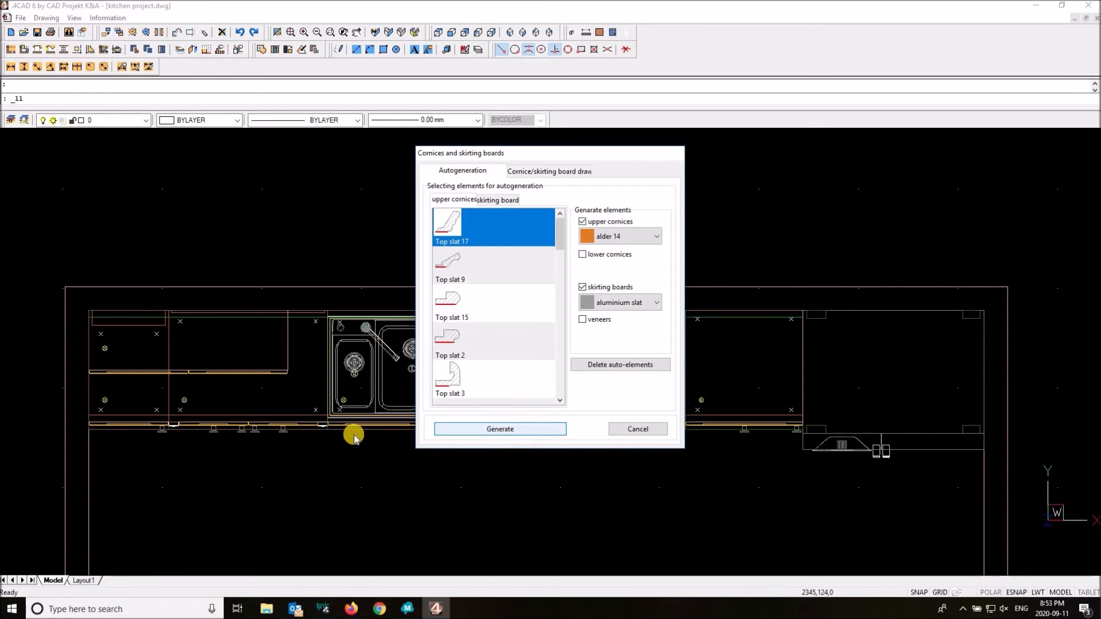
{"action": "left_click", "coordinate": [507, 432]}
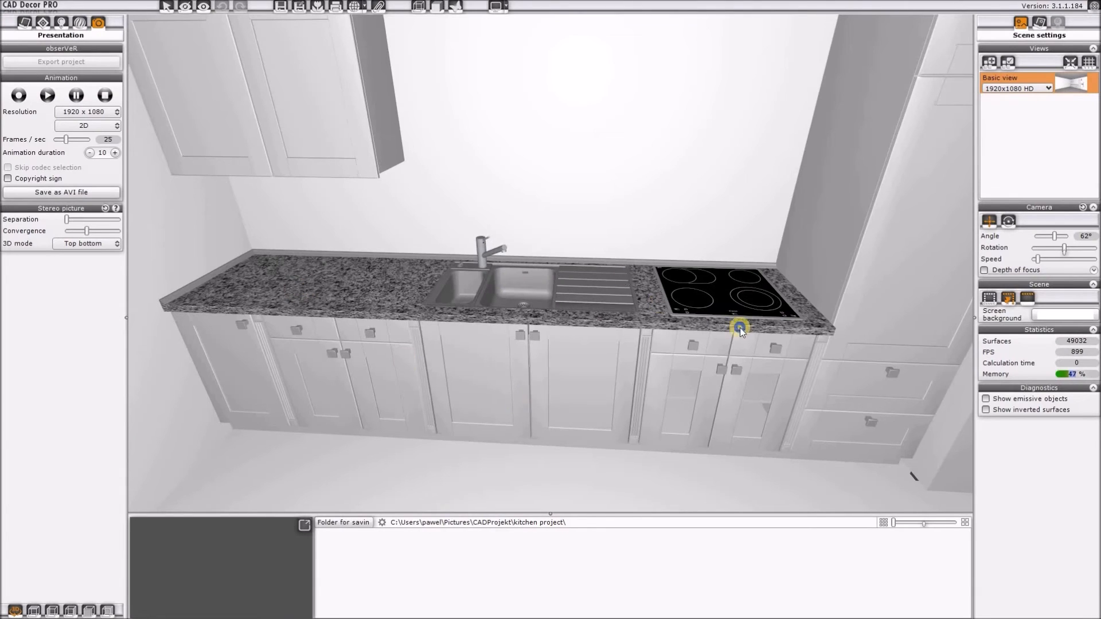
- In the CAD Decor PRO visualisation, copy the white hanging cabinet door material to the upper cornices of the hanging and tall cabinets
{"action": "left_click_drag", "start_coordinate": [740, 328], "coordinate": [327, 166]}
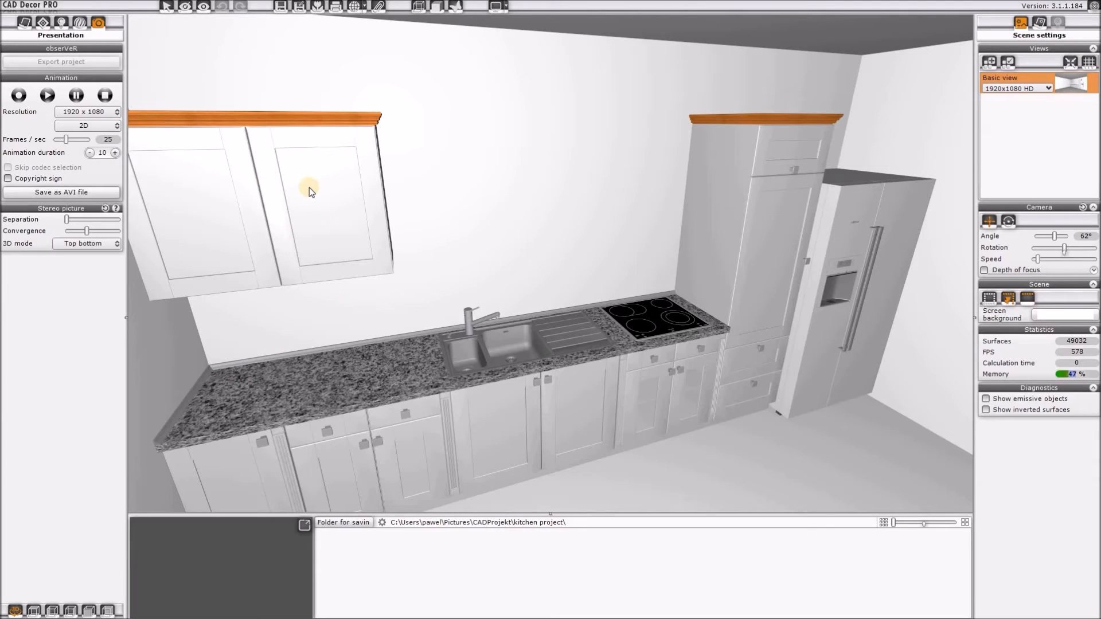
{"action": "left_click", "coordinate": [340, 219]}
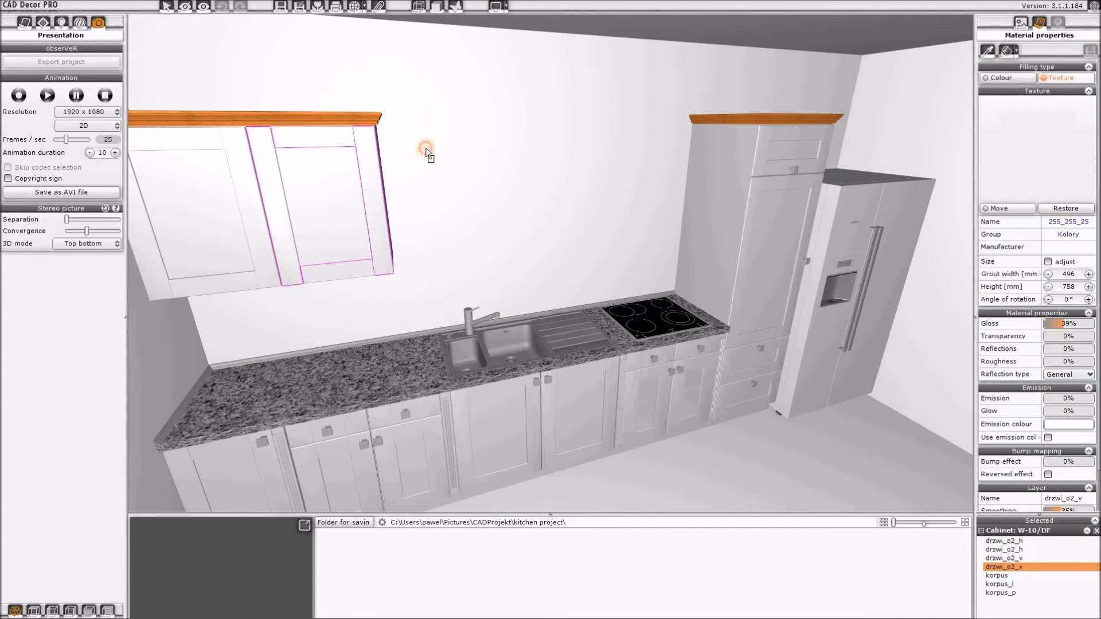
{"action": "left_click", "coordinate": [336, 121]}
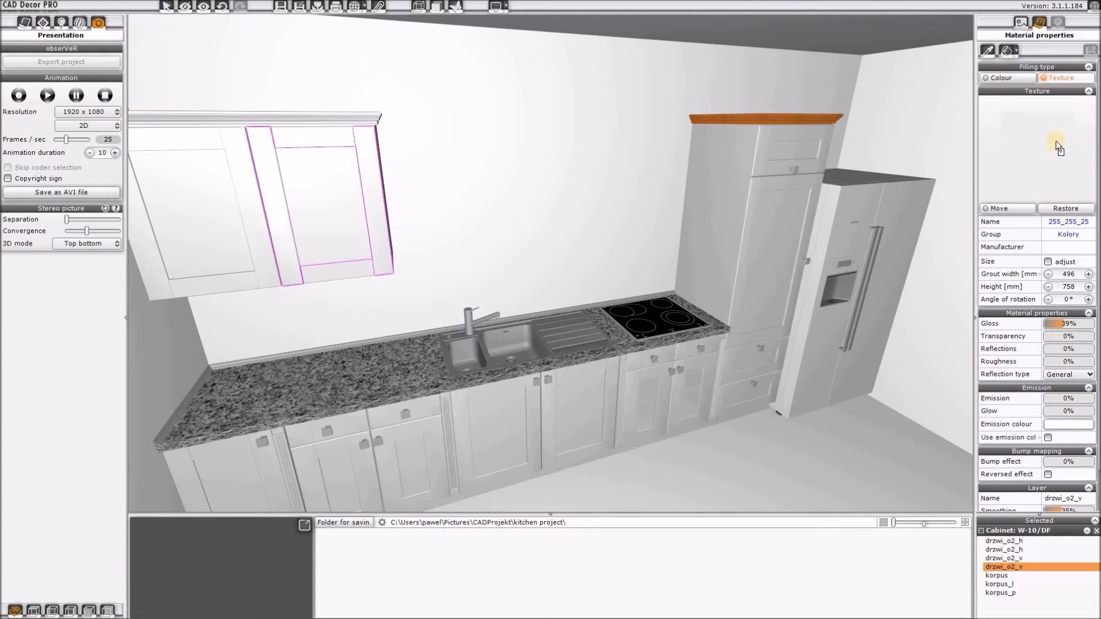
{"action": "left_click", "coordinate": [794, 121]}
- Copy the granite worktop material to the wall slat running along the back of the worktop
{"action": "left_click_drag", "start_coordinate": [757, 243], "coordinate": [686, 166]}
{"action": "left_click", "coordinate": [435, 346]}
{"action": "scroll", "coordinate": [490, 349], "scroll_direction": "up", "scroll_amount": 5}
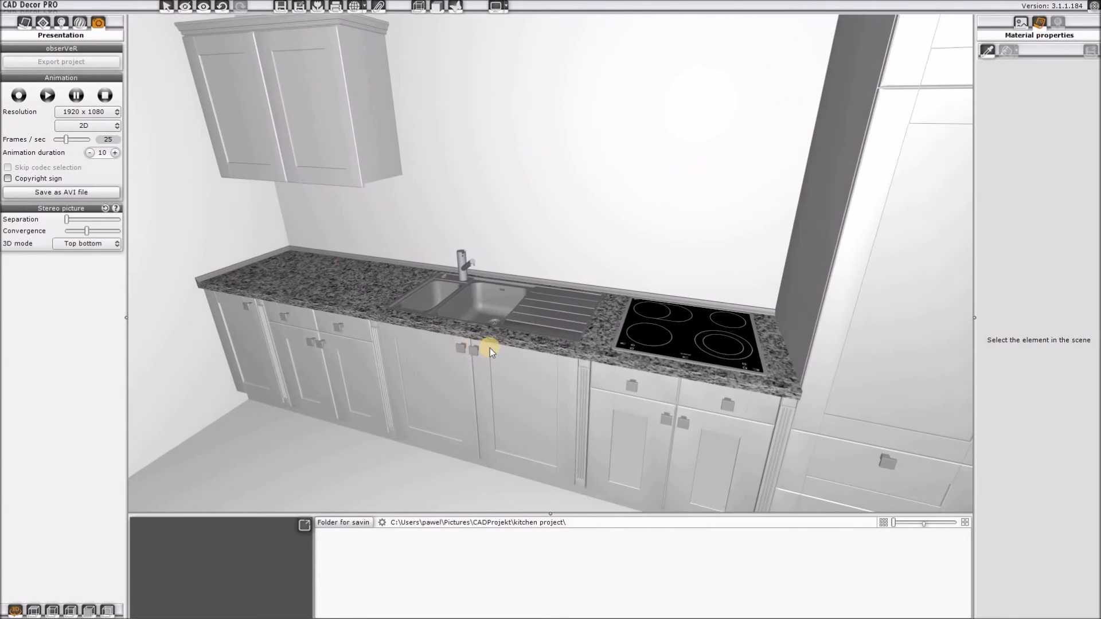
{"action": "scroll", "coordinate": [489, 349], "scroll_direction": "up", "scroll_amount": 5}
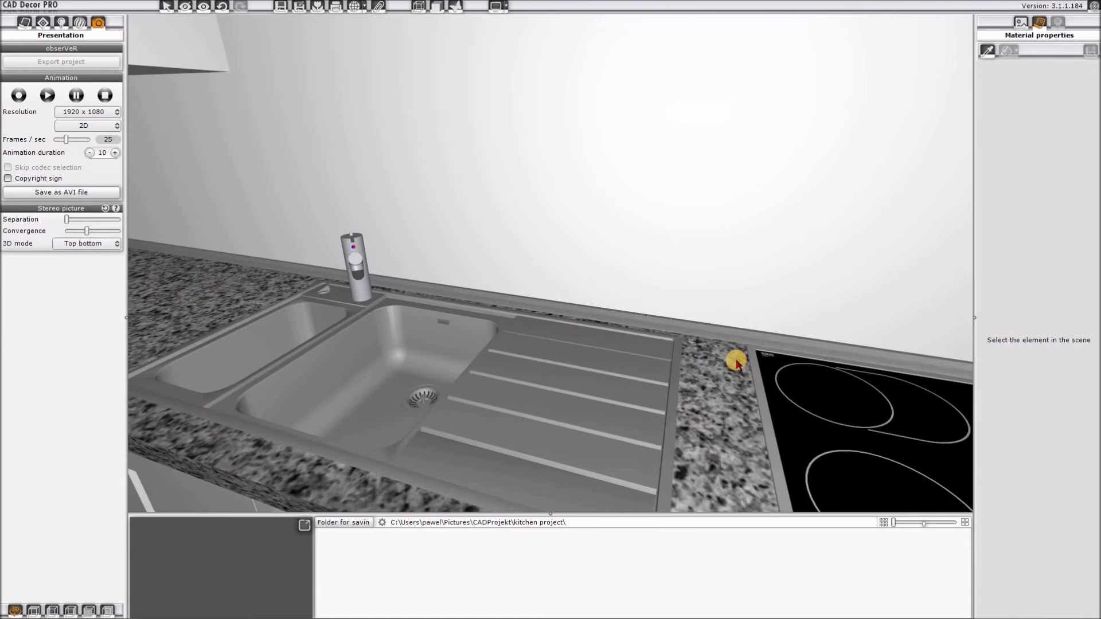
{"action": "left_click", "coordinate": [735, 360]}
{"action": "left_click", "coordinate": [791, 270]}
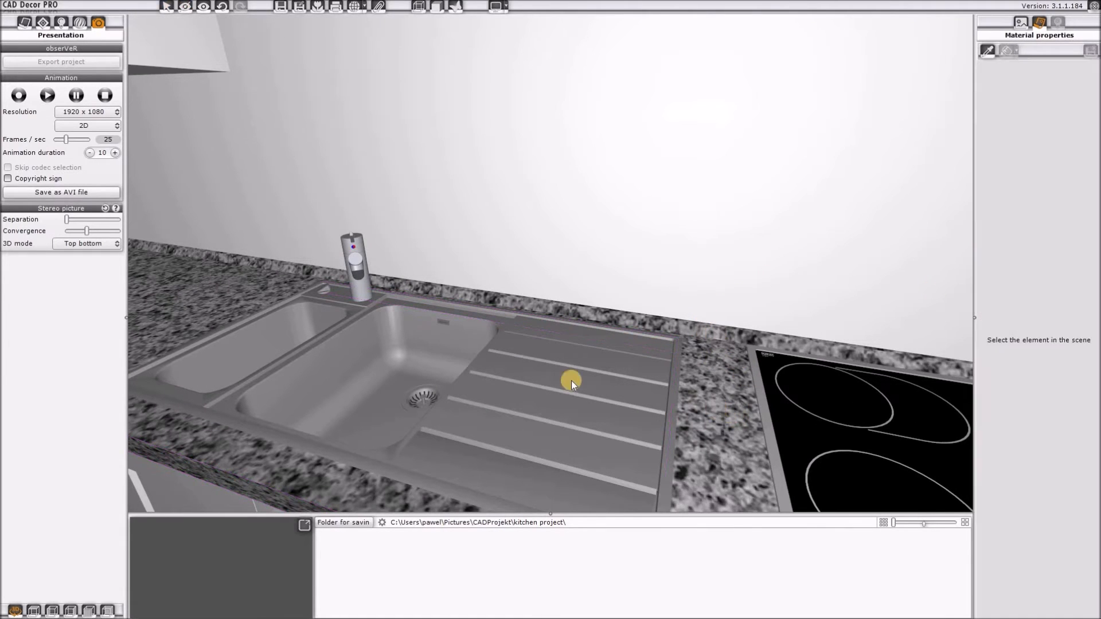
- Select the wall slat together with the worktop surface and edge, and set their texture width to 300 mm
{"action": "scroll", "coordinate": [547, 226], "scroll_direction": "down", "scroll_amount": 4}
{"action": "middle_click_drag", "start_coordinate": [547, 226], "coordinate": [861, 255]}
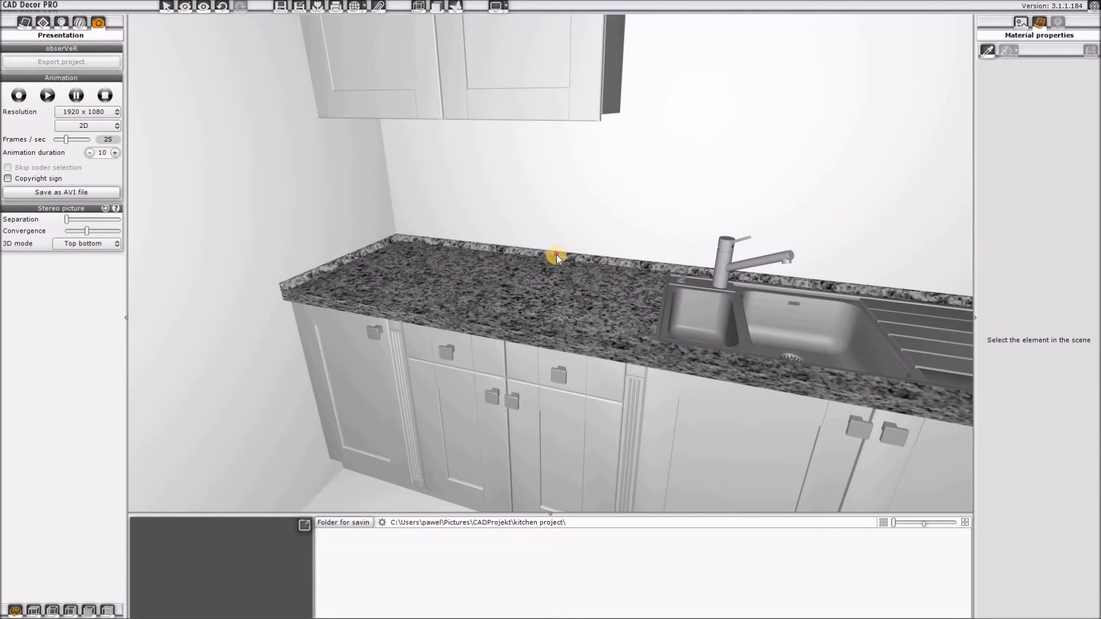
{"action": "left_click", "coordinate": [556, 255]}
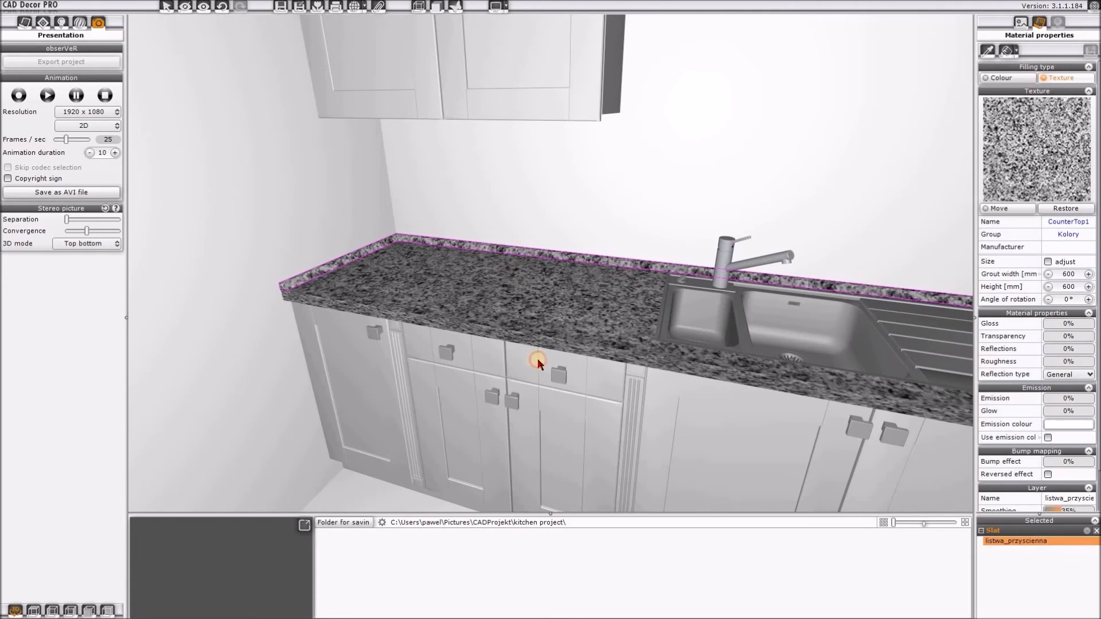
{"action": "left_click", "coordinate": [536, 358], "text": "ctrl"}
{"action": "left_click", "coordinate": [523, 338], "text": "ctrl"}
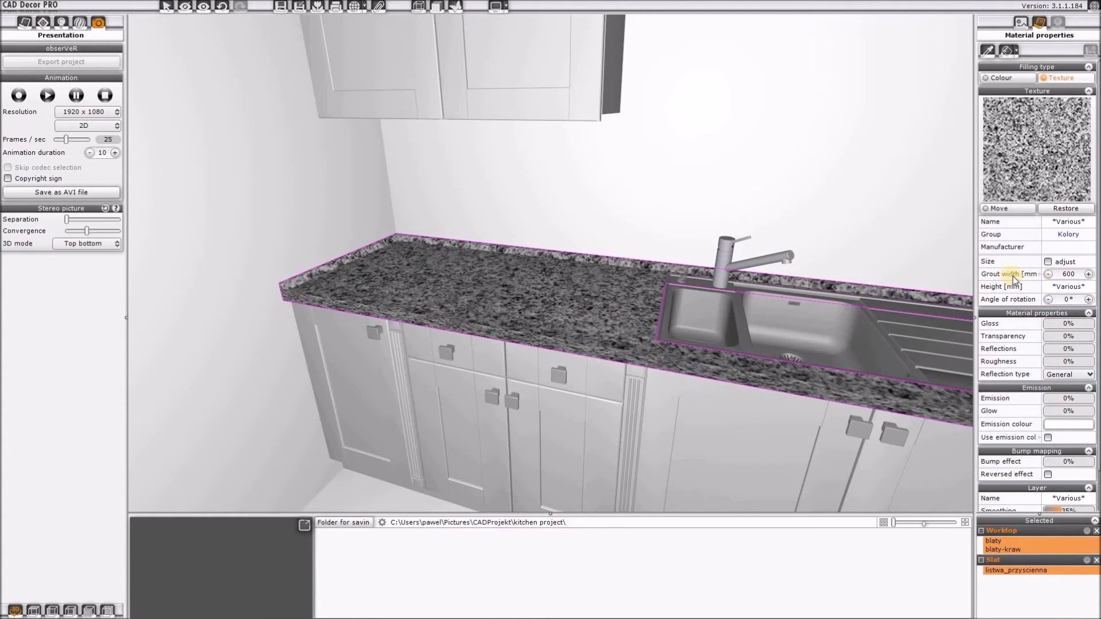
{"action": "left_click", "coordinate": [1079, 289]}
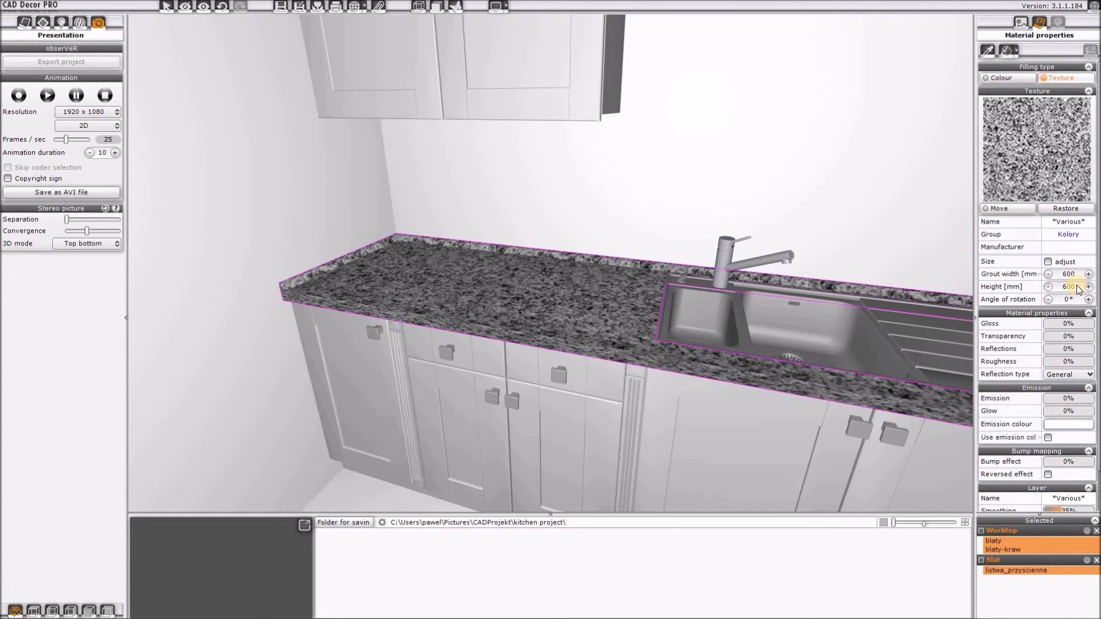
{"action": "left_click", "coordinate": [1076, 277]}
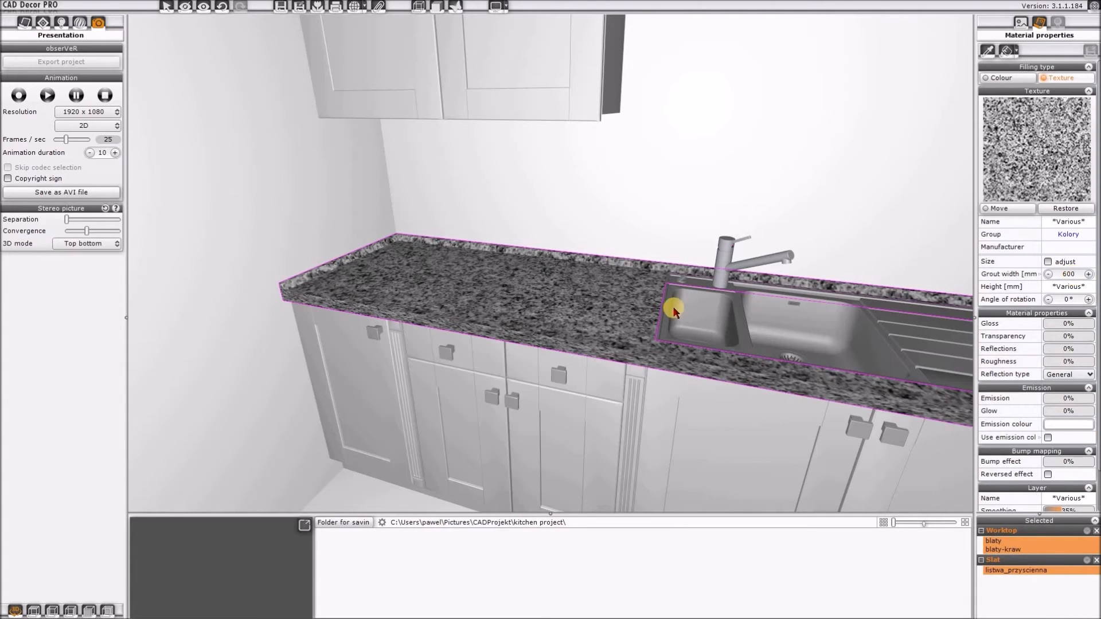
{"action": "left_click", "coordinate": [1078, 275]}
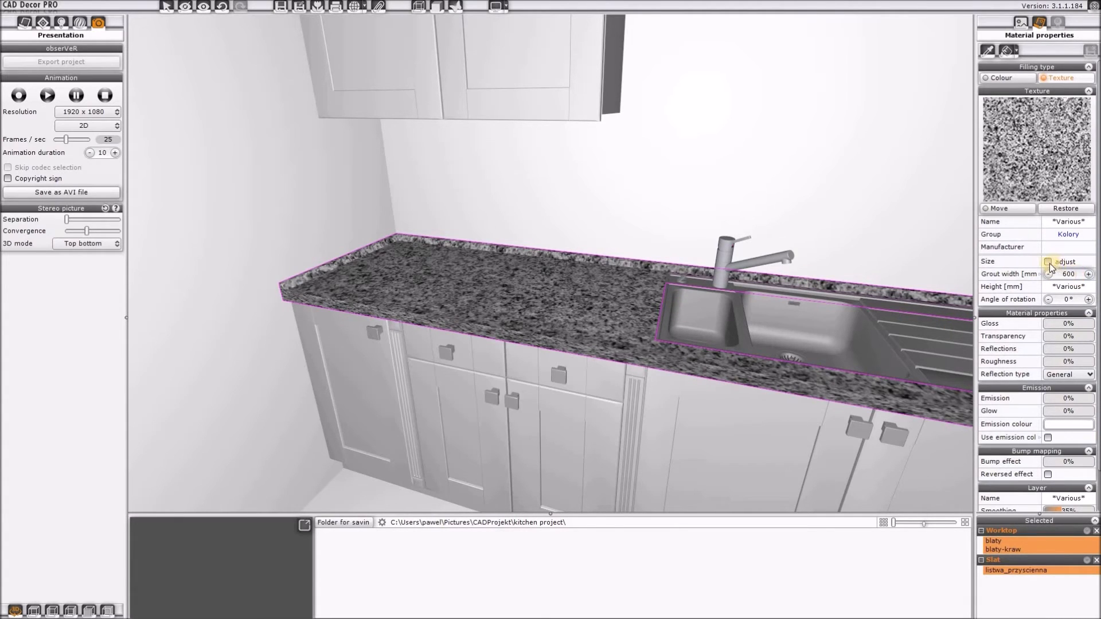
{"action": "left_click_drag", "start_coordinate": [1075, 275], "coordinate": [1065, 278]}
{"action": "left_click", "coordinate": [1076, 287]}
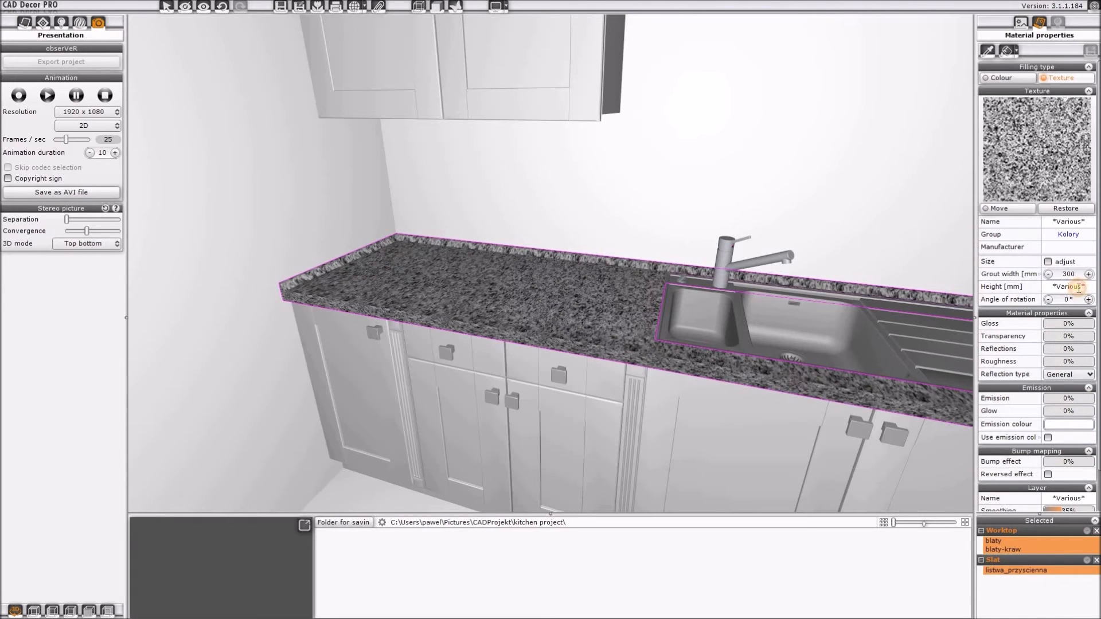
{"action": "left_click", "coordinate": [1070, 290]}
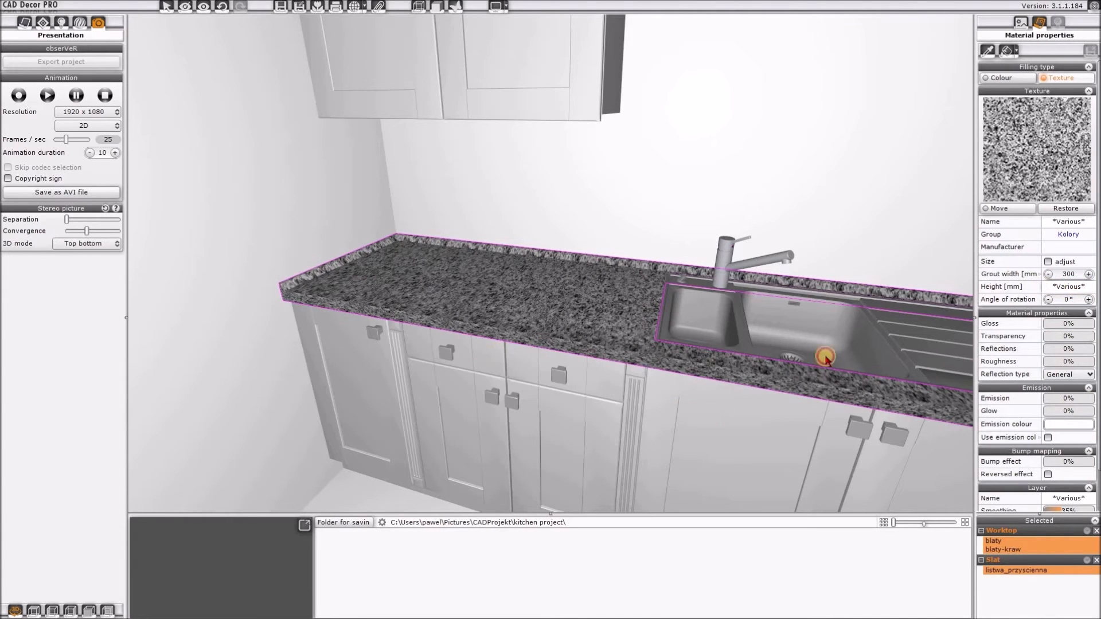
- Select the worktop surface, its edge and the wall slat together, and set their granite texture height to 300 mm
{"action": "left_click_drag", "start_coordinate": [715, 425], "coordinate": [356, 422]}
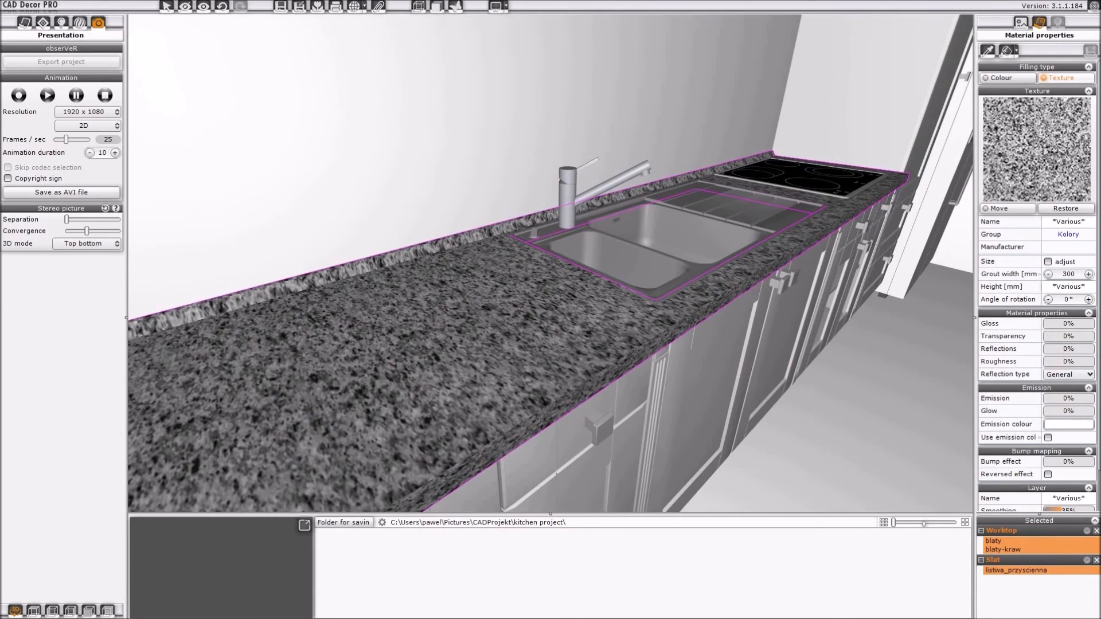
{"action": "left_click", "coordinate": [422, 250], "text": "ctrl"}
{"action": "left_click", "coordinate": [443, 295]}
{"action": "left_click", "coordinate": [494, 295]}
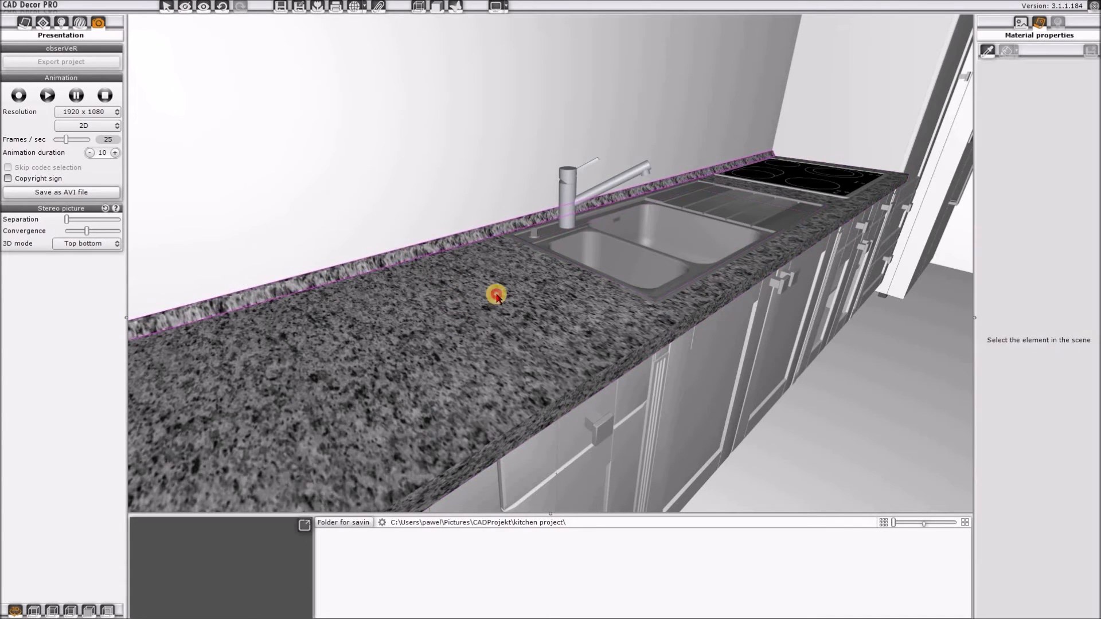
{"action": "left_click", "coordinate": [647, 355], "text": "ctrl"}
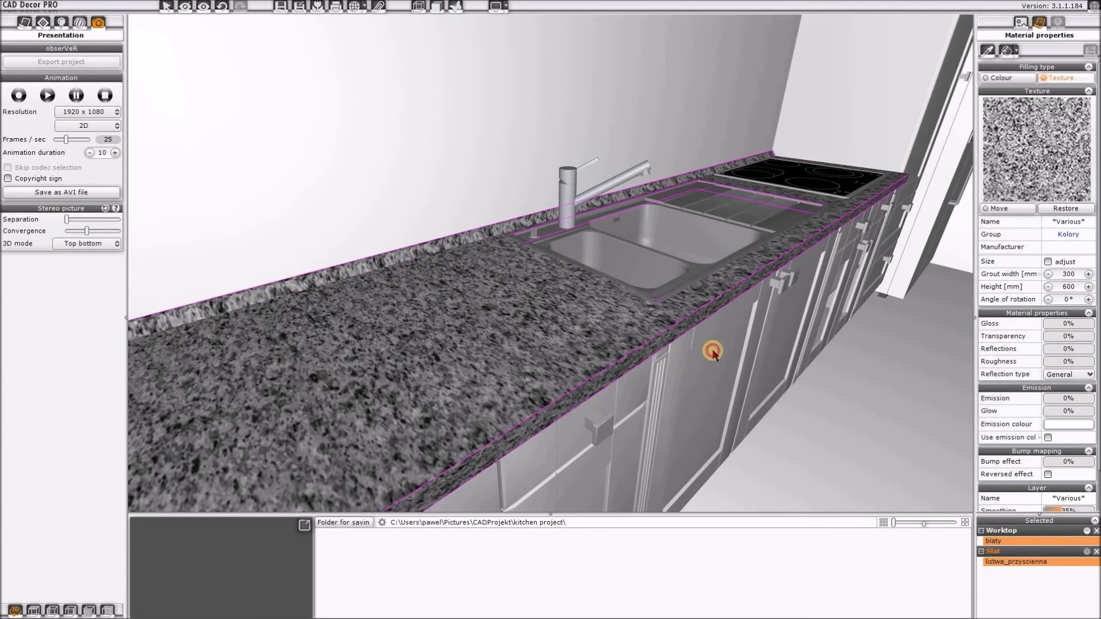
{"action": "left_click", "coordinate": [1049, 286]}
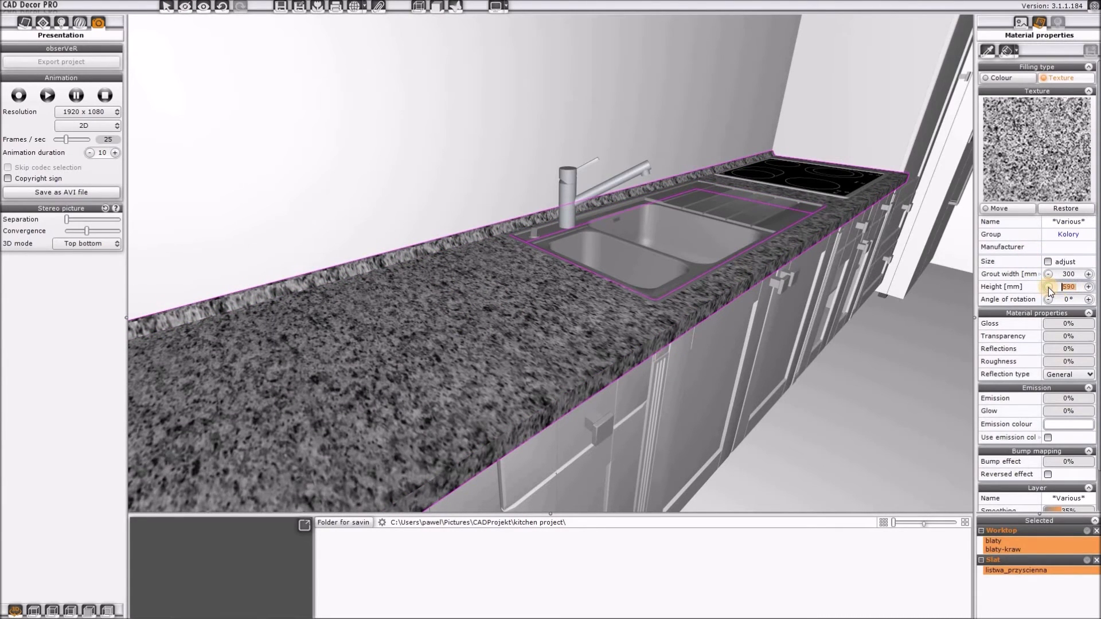
{"action": "key", "text": "Return"}
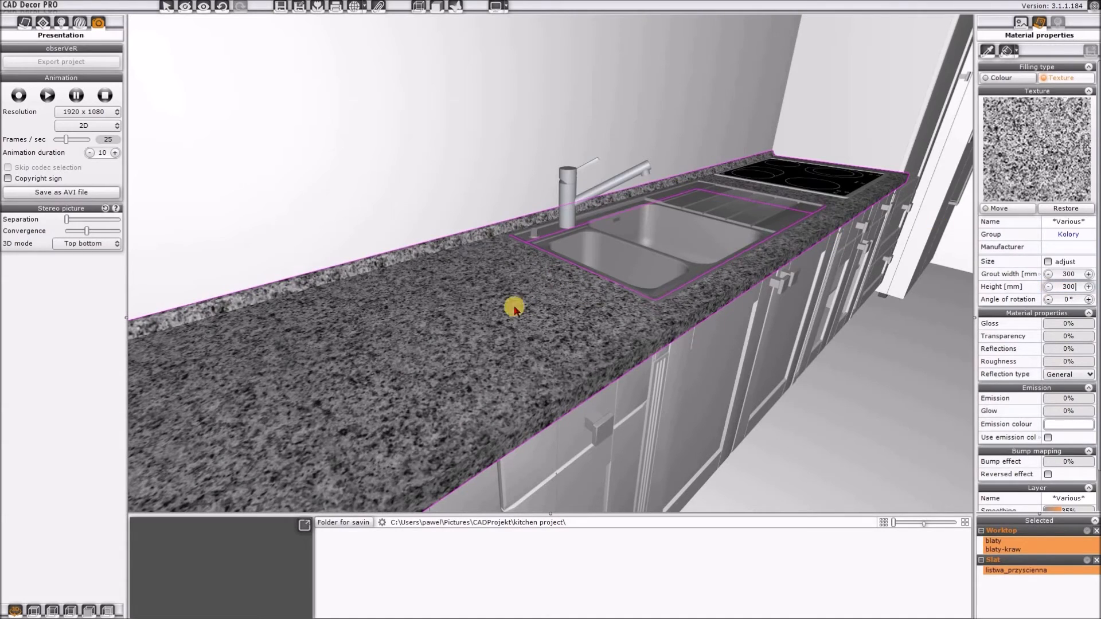
- Inspect the rescaled granite texture on the worktop and wall slat, both close up and across the whole kitchen run
{"action": "left_click_drag", "start_coordinate": [543, 317], "coordinate": [573, 217]}
{"action": "scroll", "coordinate": [573, 217], "scroll_direction": "up", "scroll_amount": 5}
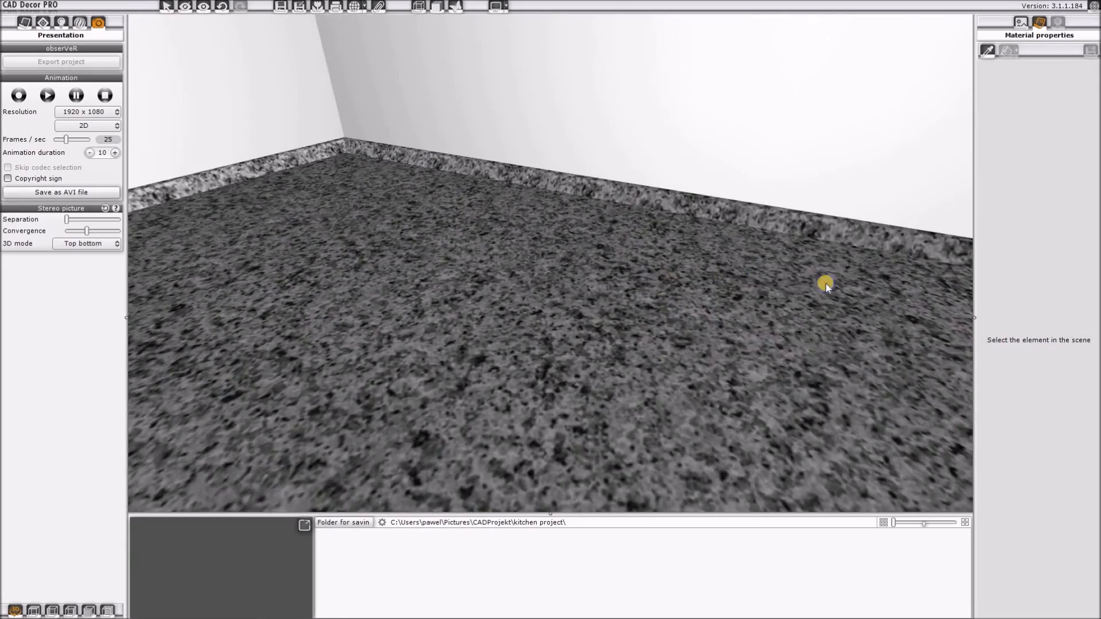
{"action": "middle_click_drag", "start_coordinate": [826, 284], "coordinate": [671, 284]}
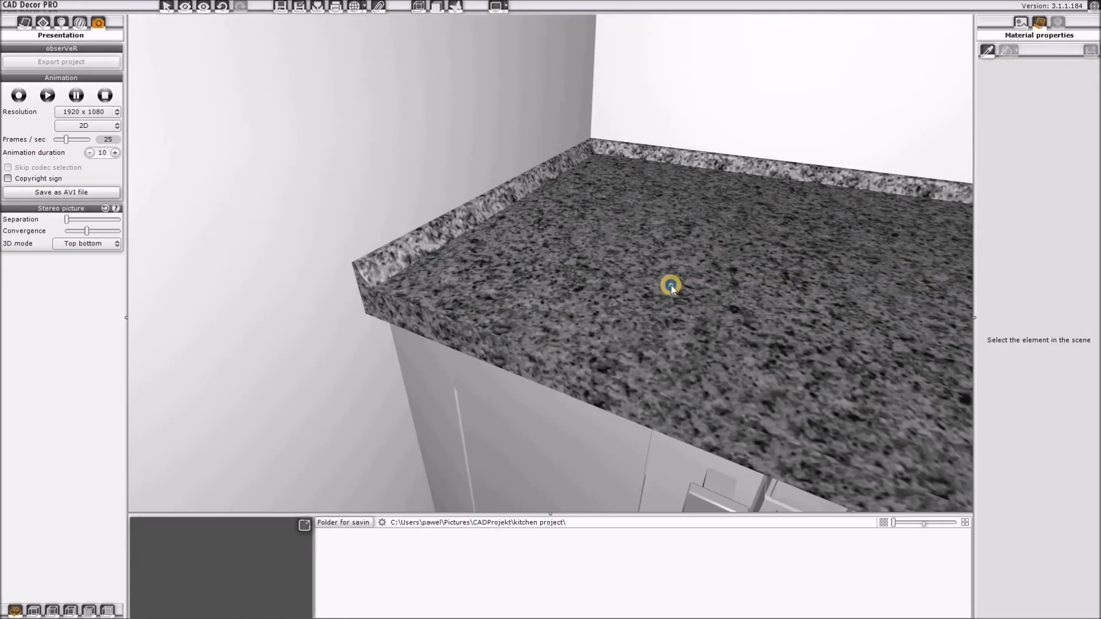
{"action": "scroll", "coordinate": [674, 283], "scroll_direction": "down", "scroll_amount": 3}
{"action": "scroll", "coordinate": [677, 281], "scroll_direction": "down", "scroll_amount": 4}
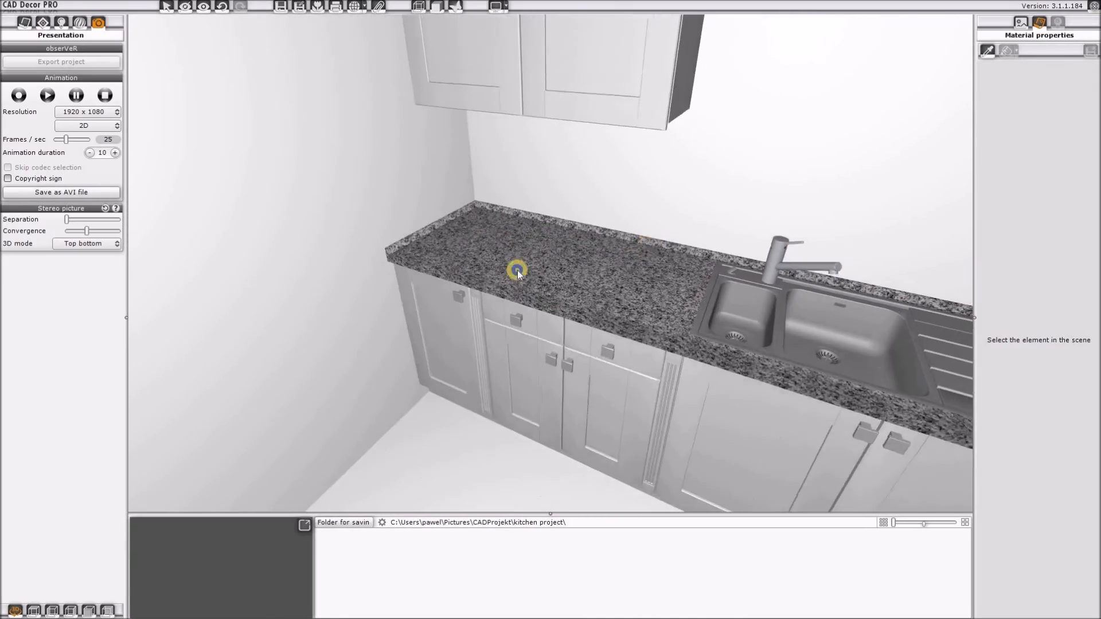
{"action": "left_click_drag", "start_coordinate": [730, 246], "coordinate": [755, 298]}
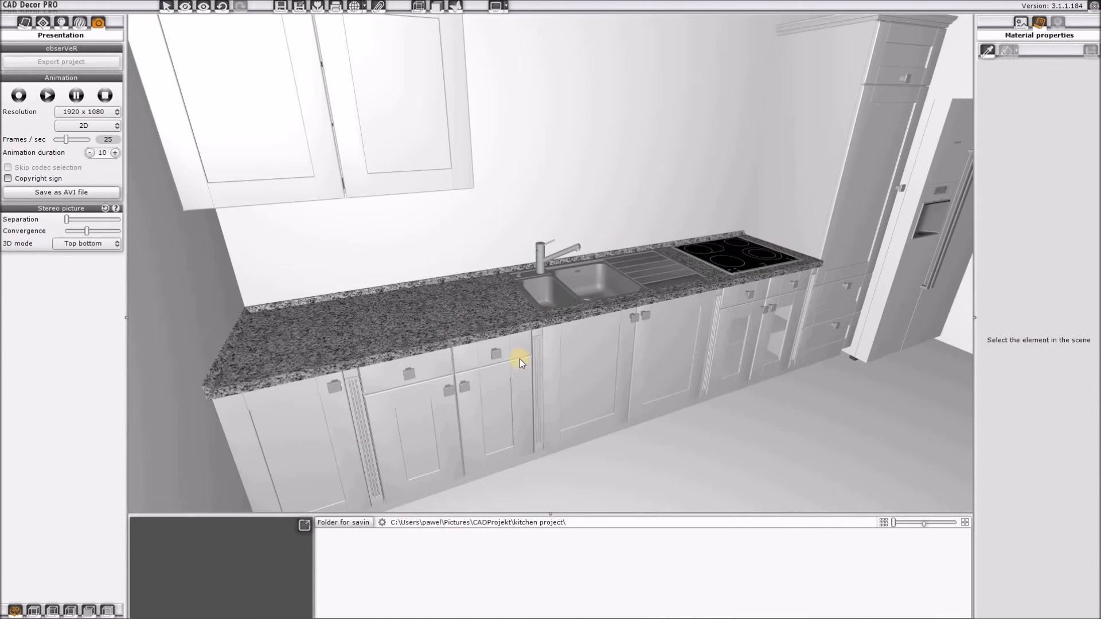
{"action": "left_click_drag", "start_coordinate": [627, 258], "coordinate": [390, 327]}
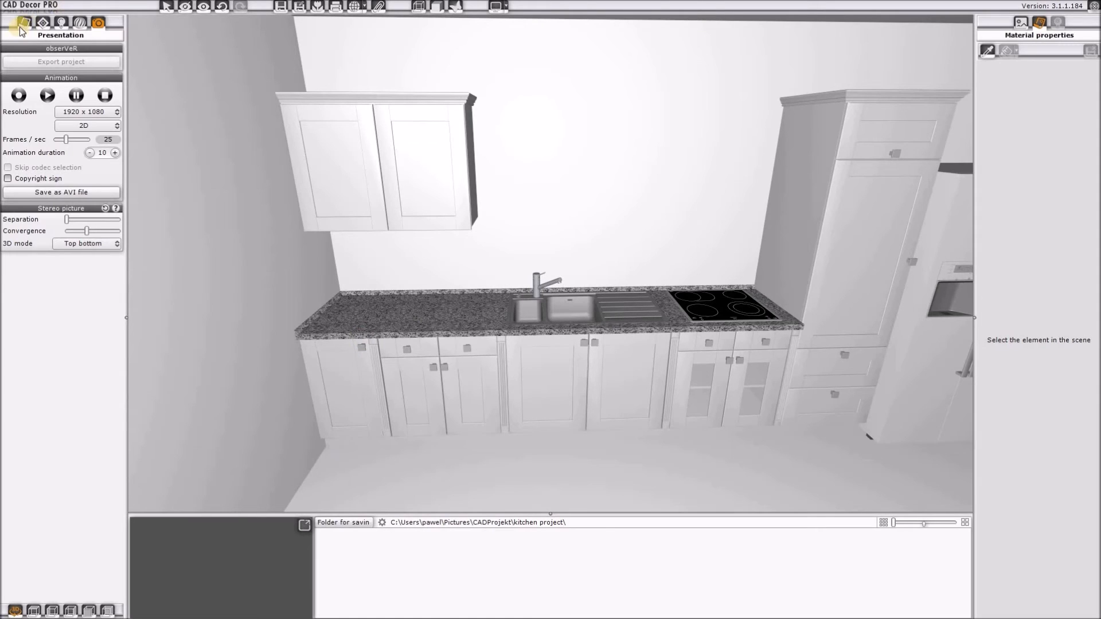
- Browse the wall tiles in the vol 3 collections of Ceramic Pearls 2012 and select the Montana (Rovese, Opoczno) collection
{"action": "left_click", "coordinate": [45, 26]}
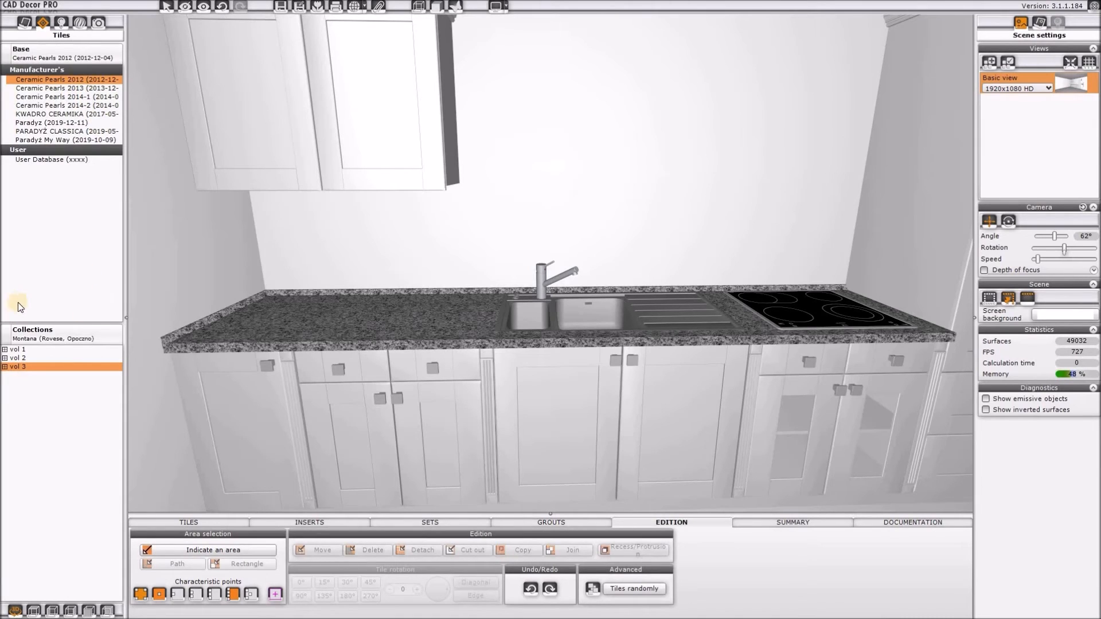
{"action": "left_click", "coordinate": [5, 367]}
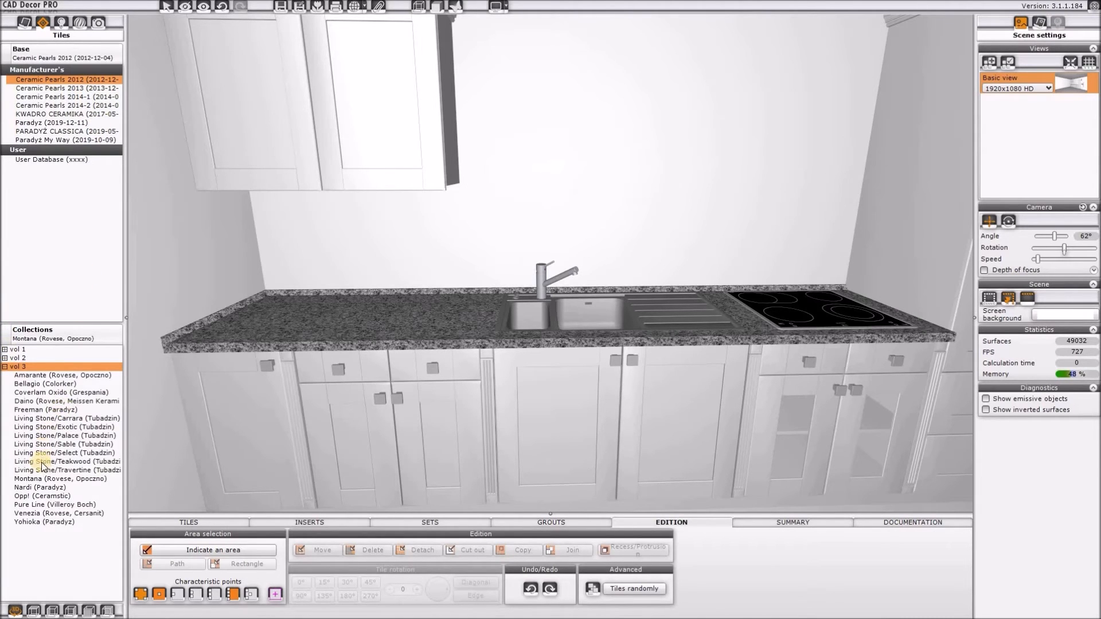
{"action": "left_click", "coordinate": [41, 497]}
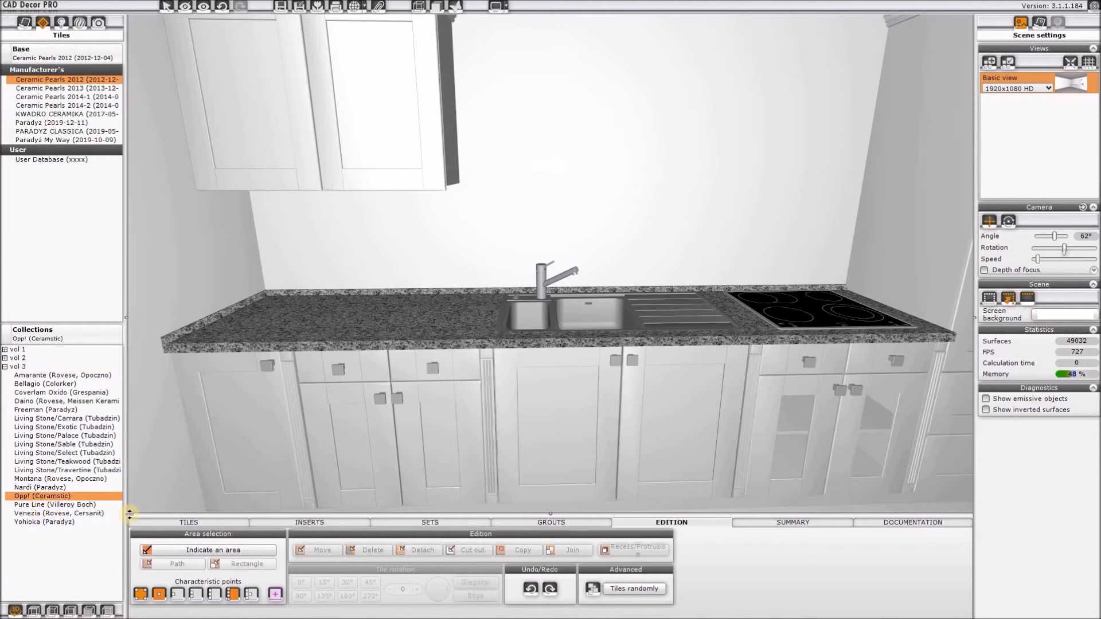
{"action": "left_click", "coordinate": [188, 523]}
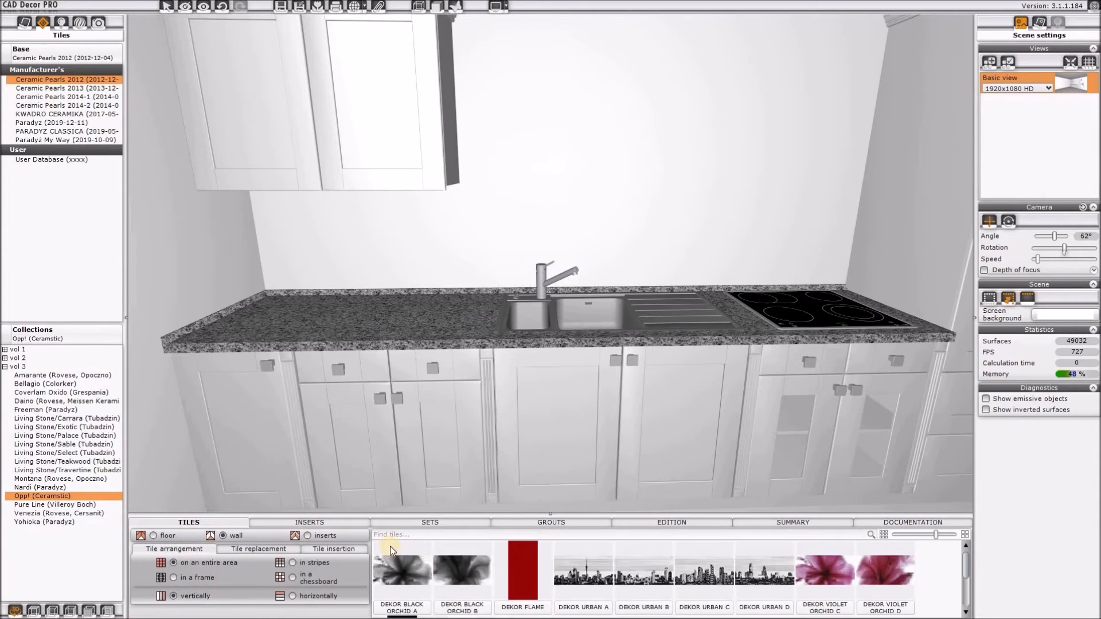
{"action": "left_click", "coordinate": [49, 505]}
{"action": "left_click", "coordinate": [50, 514]}
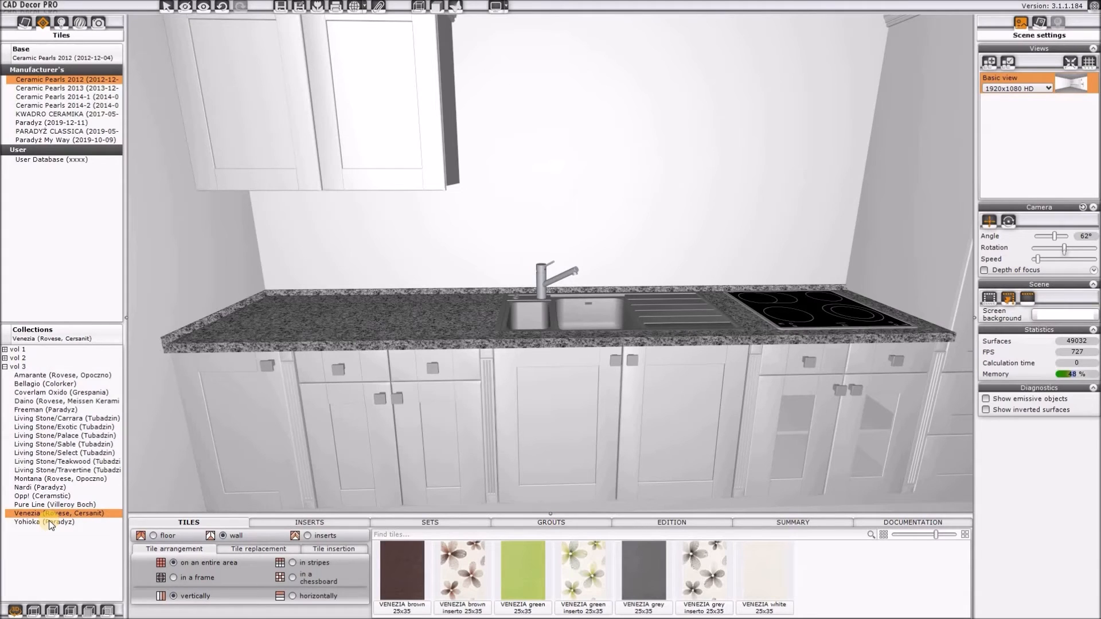
{"action": "left_click", "coordinate": [54, 522]}
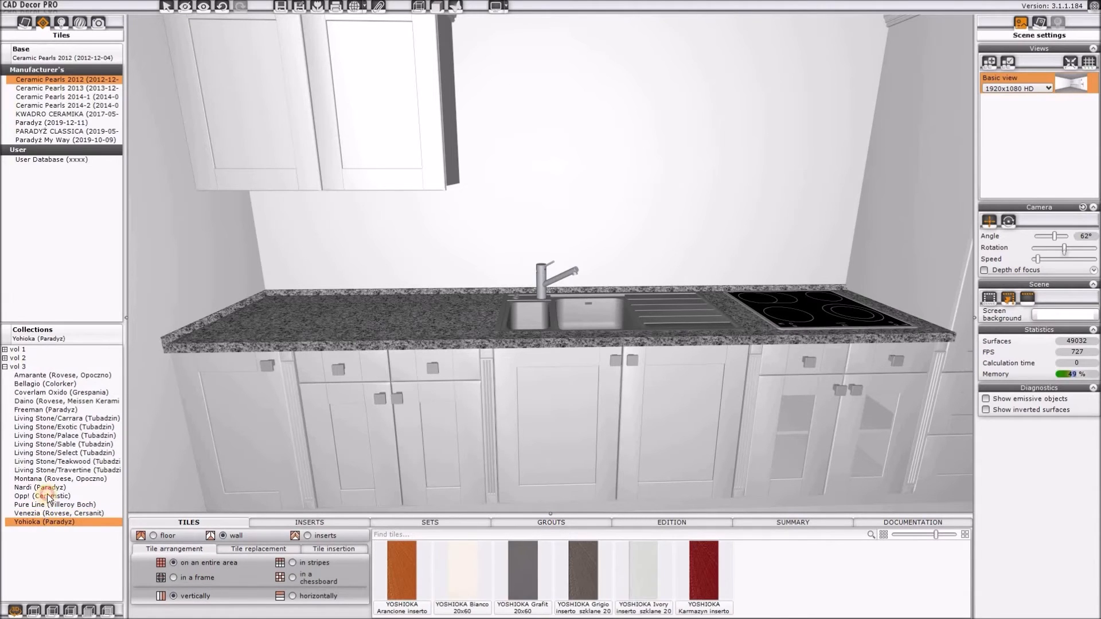
{"action": "left_click", "coordinate": [52, 495]}
{"action": "left_click", "coordinate": [52, 487]}
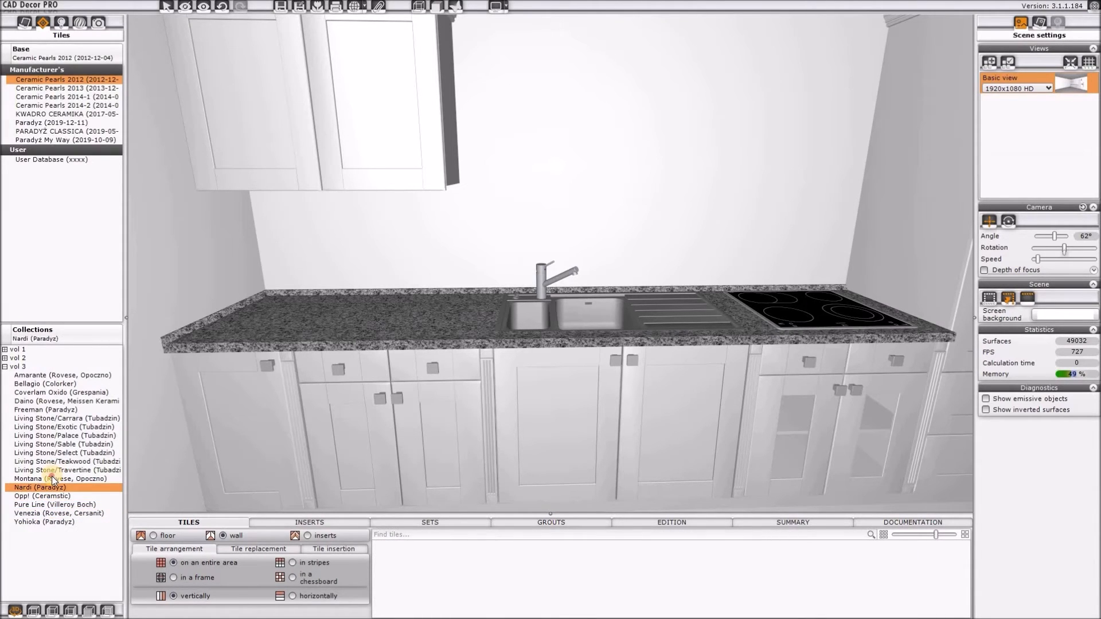
{"action": "left_click", "coordinate": [51, 477]}
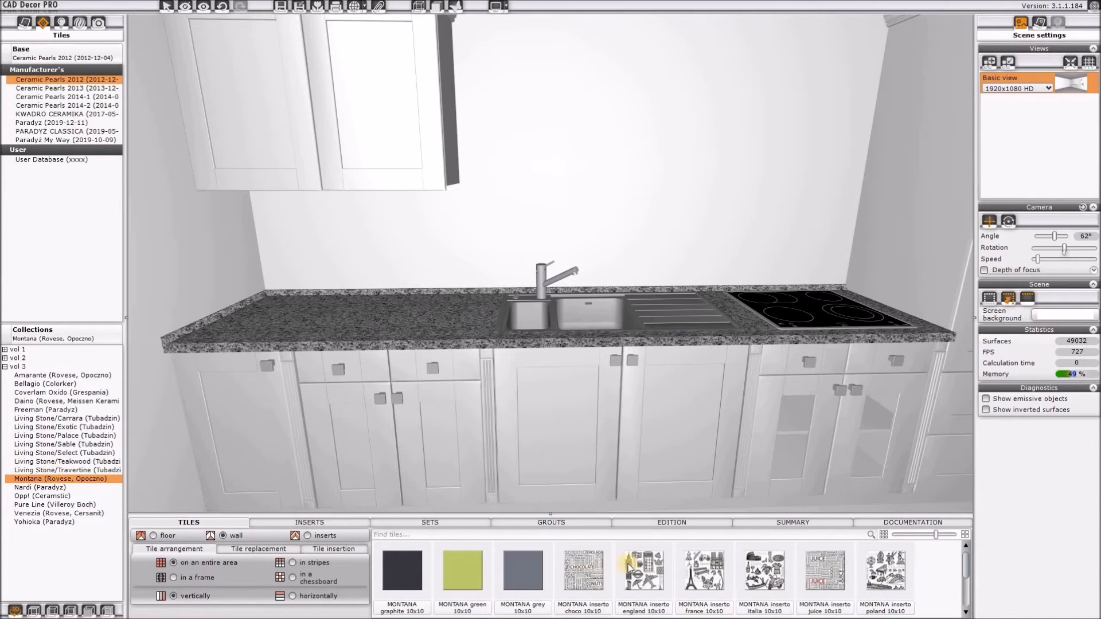
- Lay MONTANA white 10x10 tiles vertically over the entire wall behind the worktop
{"action": "scroll", "coordinate": [663, 552], "scroll_direction": "down", "scroll_amount": 2}
{"action": "left_click", "coordinate": [581, 574]}
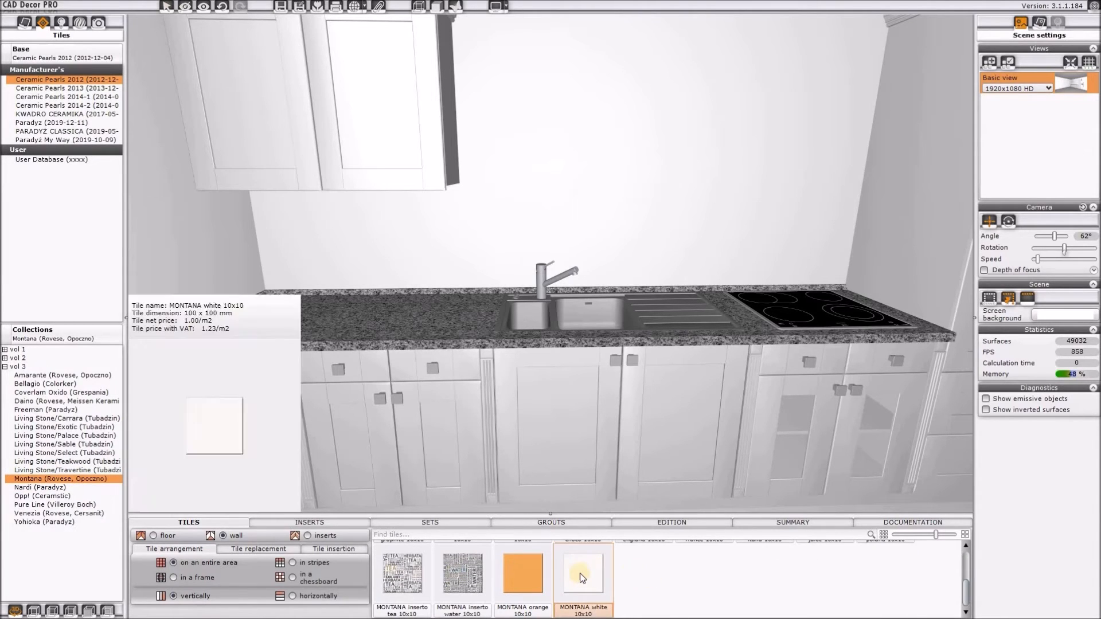
{"action": "left_click", "coordinate": [615, 228]}
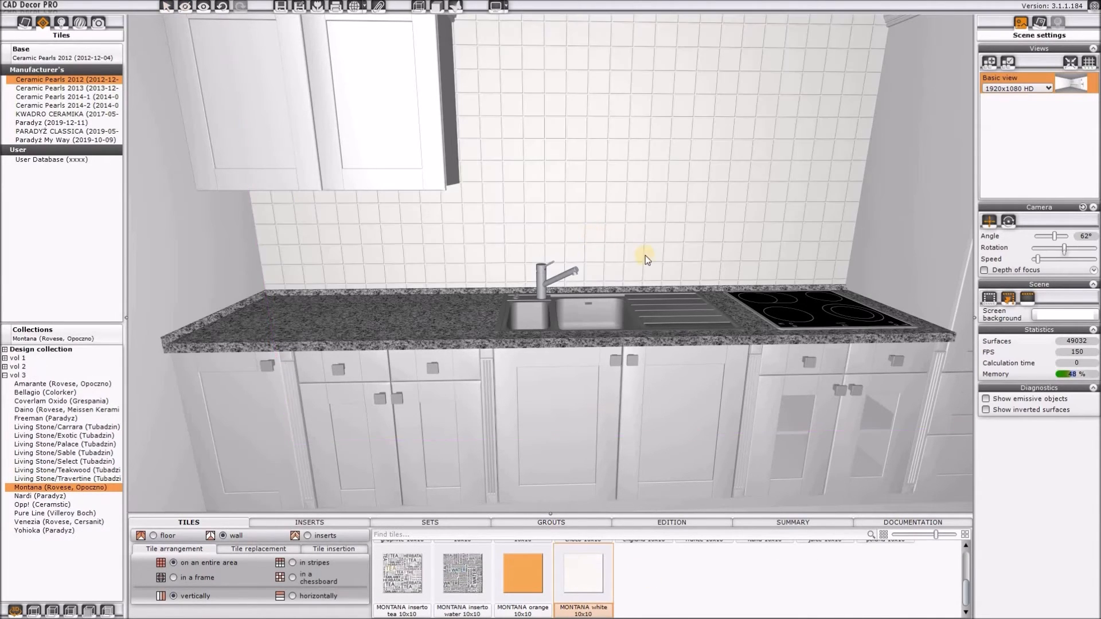
- Move the tiled area on the back wall so its tile grid lines up with the hanging cabinet's lower corner
{"action": "left_click_drag", "start_coordinate": [510, 249], "coordinate": [405, 360]}
{"action": "left_click_drag", "start_coordinate": [576, 302], "coordinate": [566, 208]}
{"action": "double_click", "coordinate": [573, 228]}
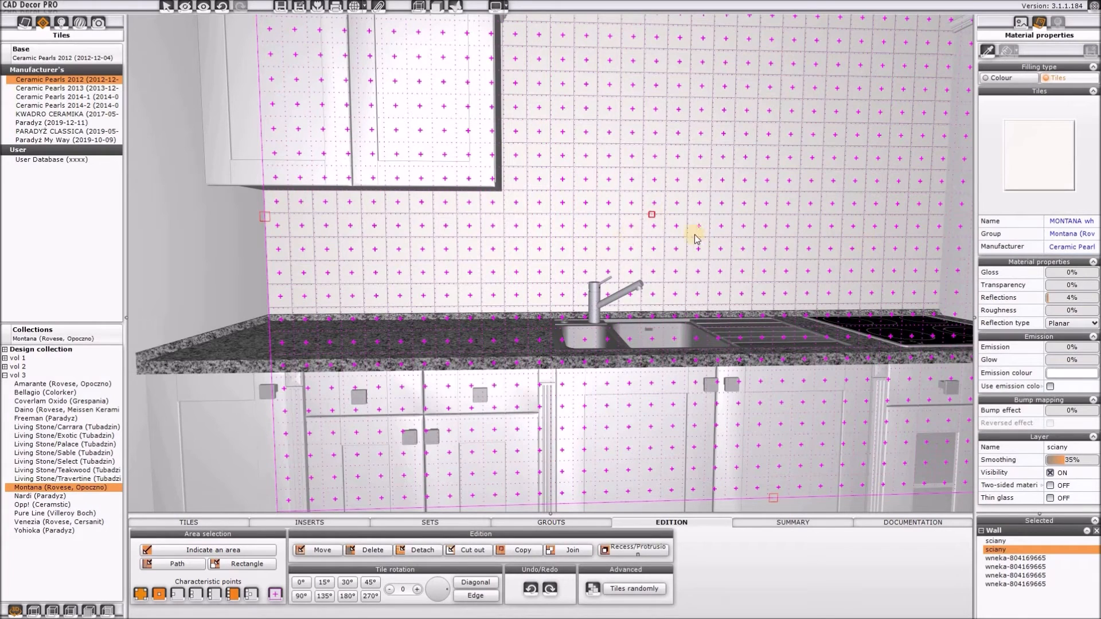
{"action": "left_click_drag", "start_coordinate": [635, 150], "coordinate": [630, 216]}
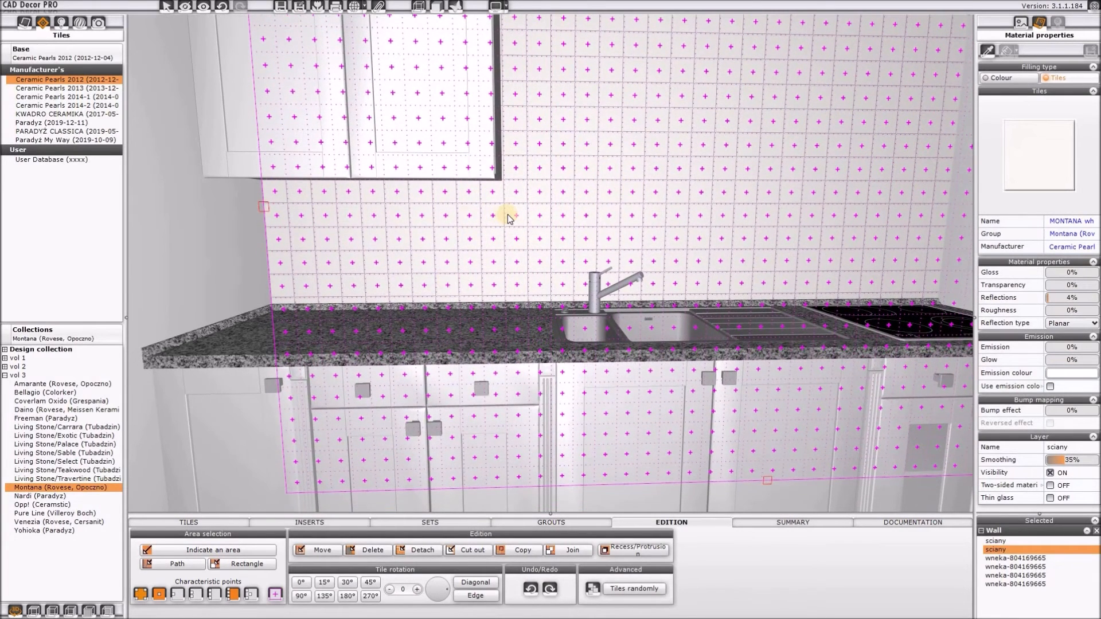
{"action": "right_click", "coordinate": [586, 209]}
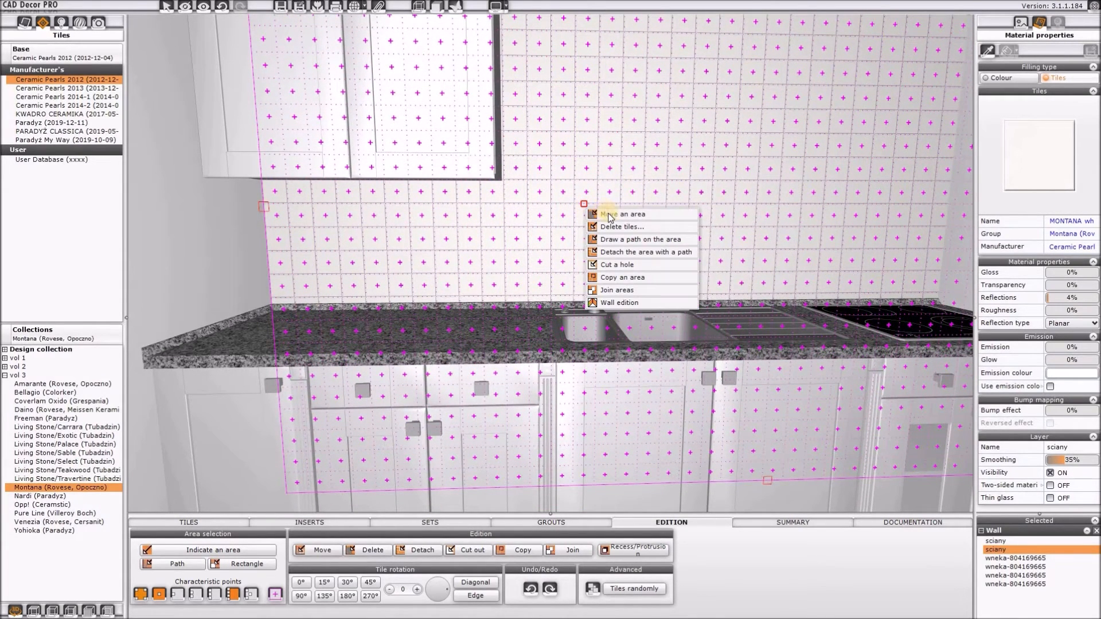
{"action": "left_click", "coordinate": [622, 214]}
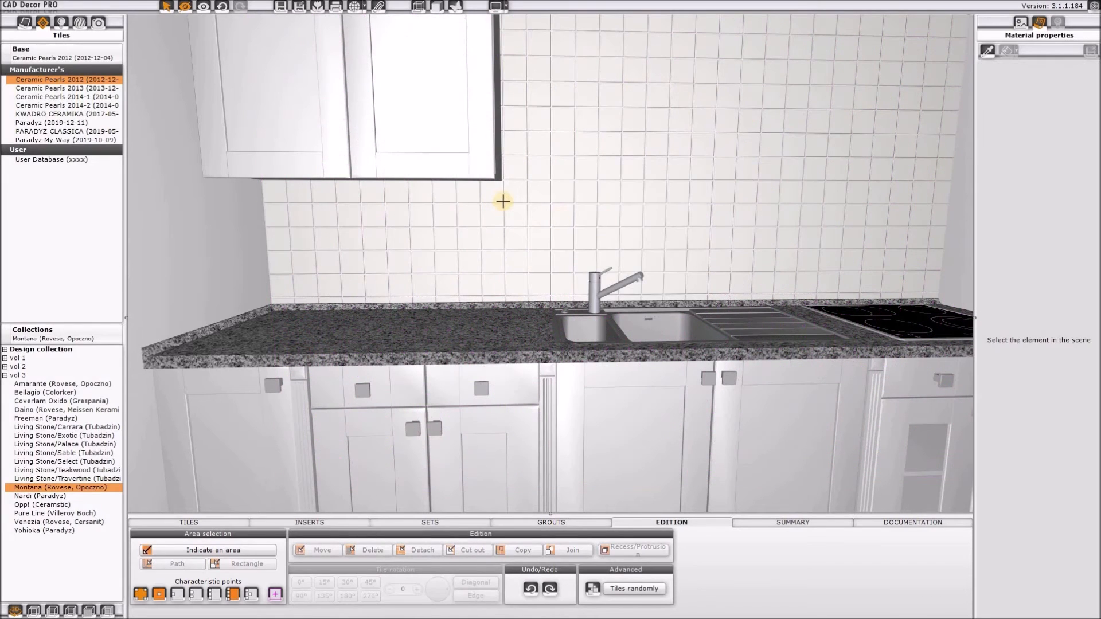
{"action": "left_click", "coordinate": [503, 200]}
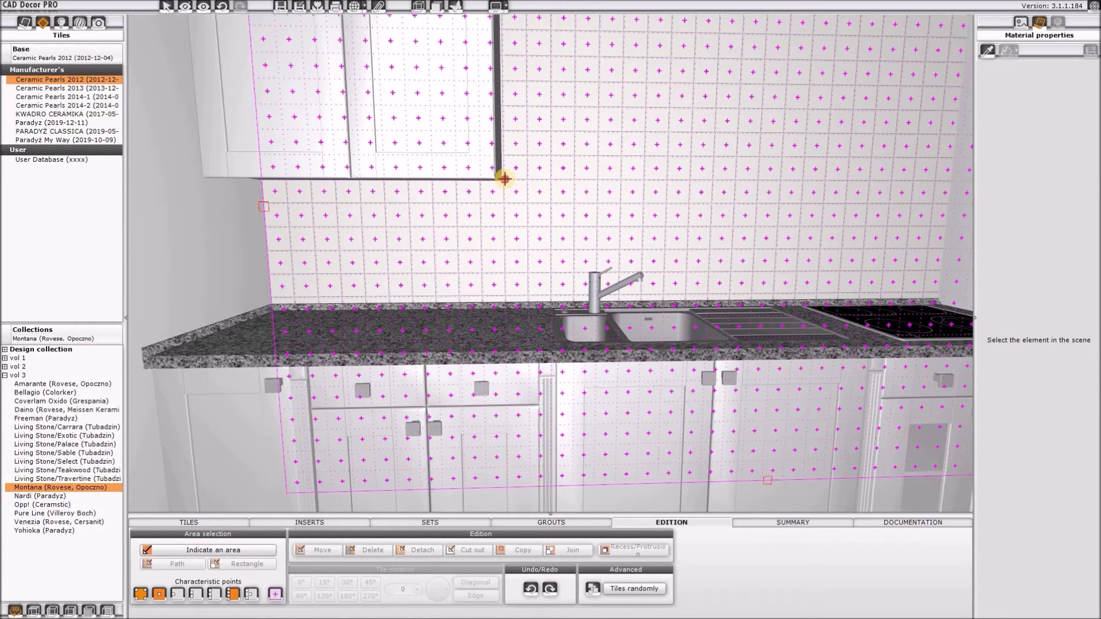
{"action": "left_click", "coordinate": [505, 179]}
{"action": "left_click", "coordinate": [263, 181]}
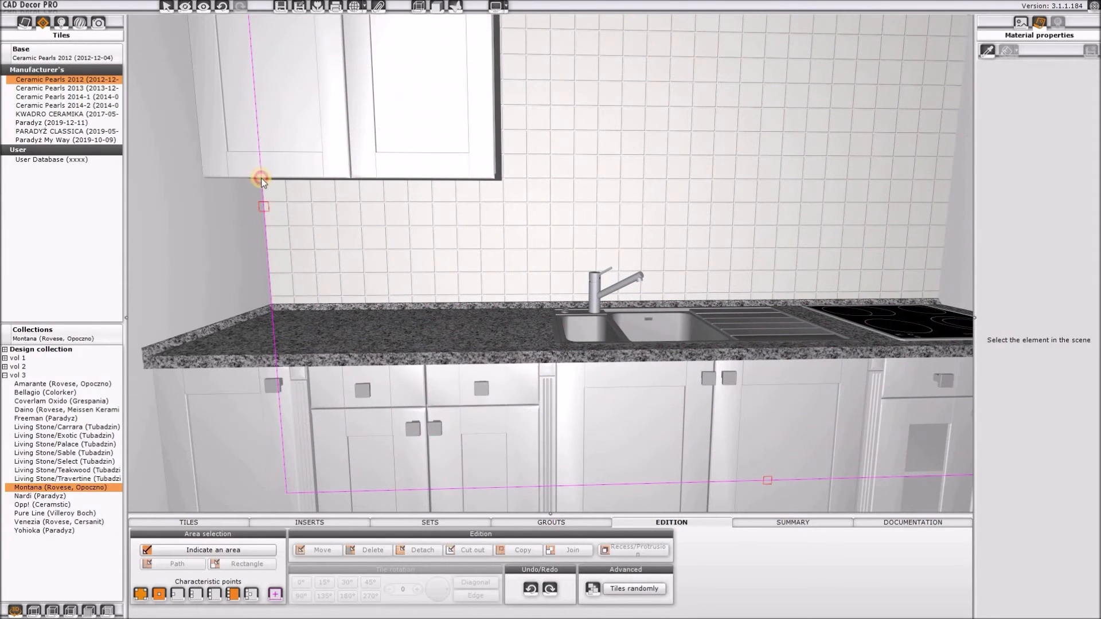
- Draw a rectangle about 3028 x 585 mm on the tiled wall from the hanging cabinet's underside to the worktop, and detach that area
{"action": "left_click", "coordinate": [585, 245]}
{"action": "left_click", "coordinate": [595, 232]}
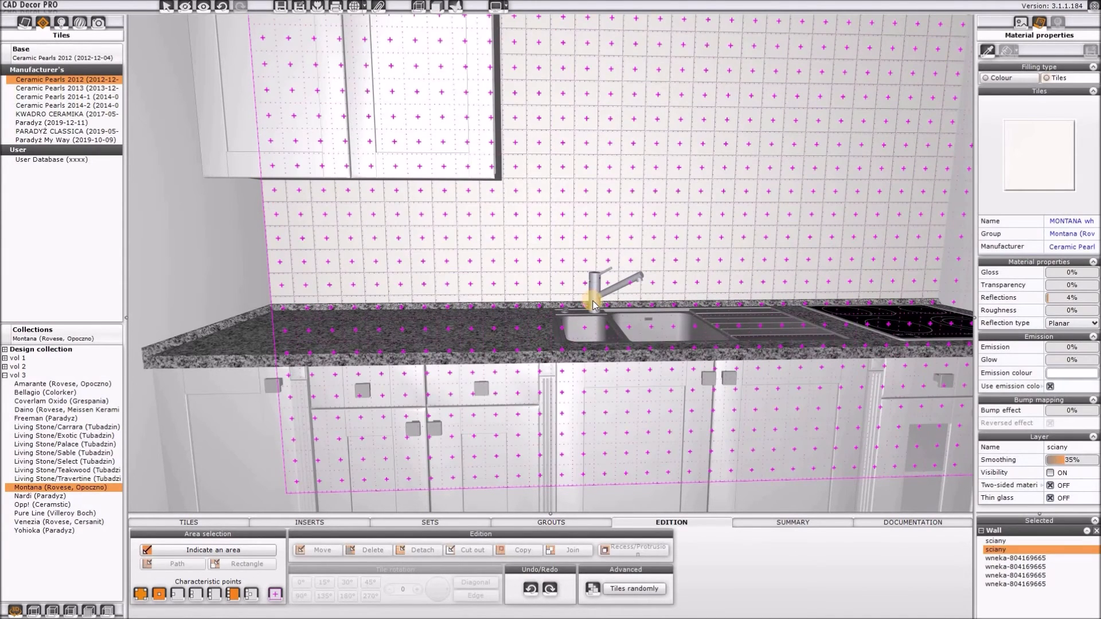
{"action": "middle_click_drag", "start_coordinate": [621, 262], "coordinate": [489, 285]}
{"action": "left_click", "coordinate": [500, 300]}
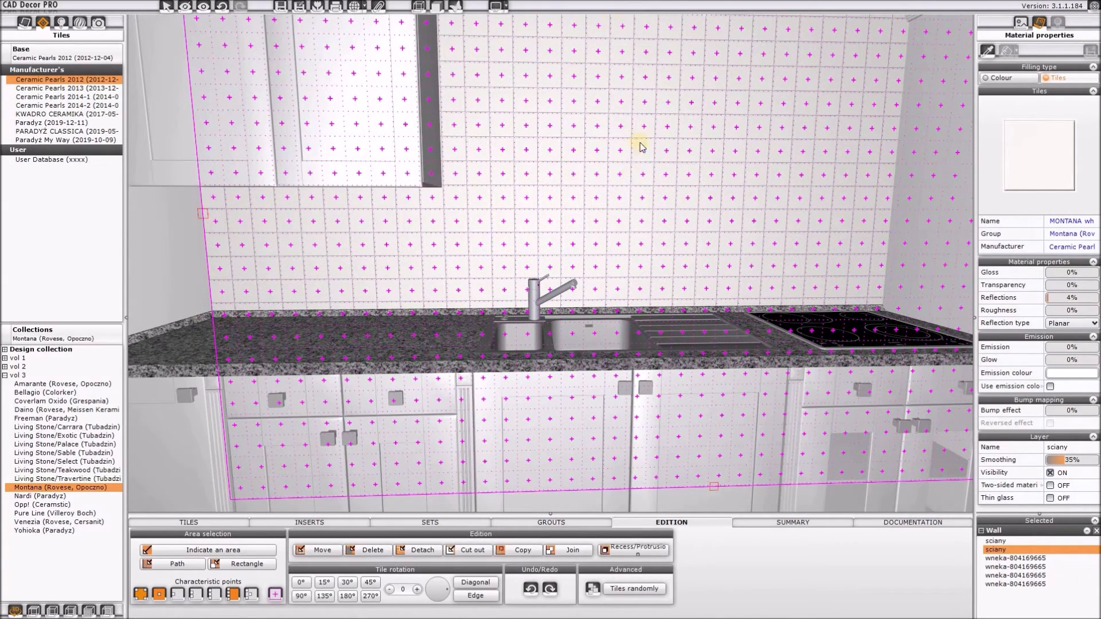
{"action": "left_click", "coordinate": [256, 567]}
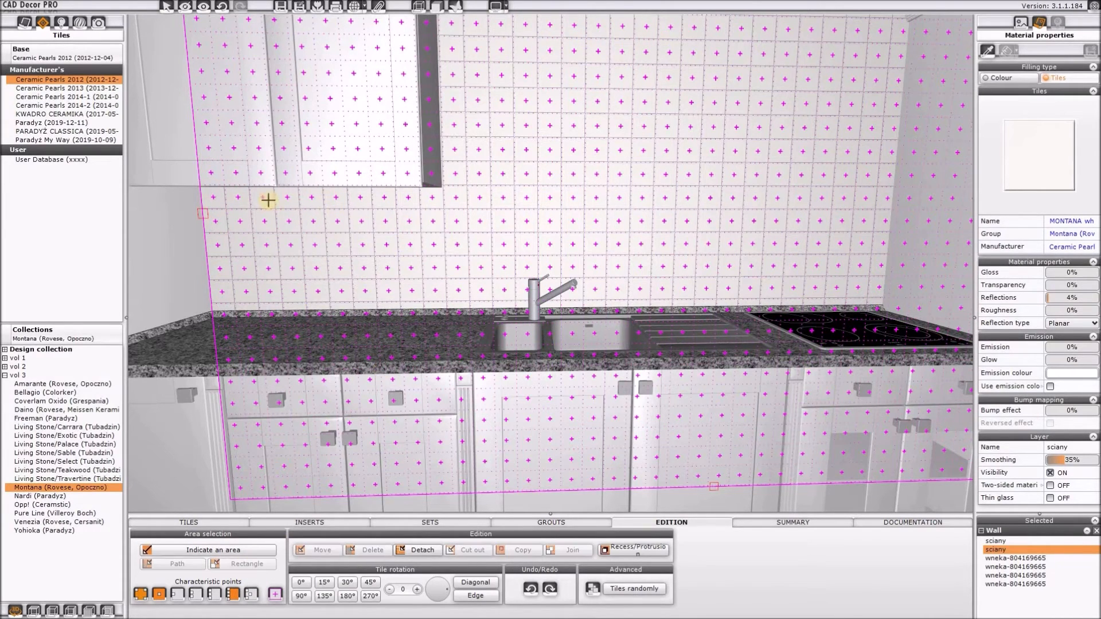
{"action": "left_click", "coordinate": [196, 184]}
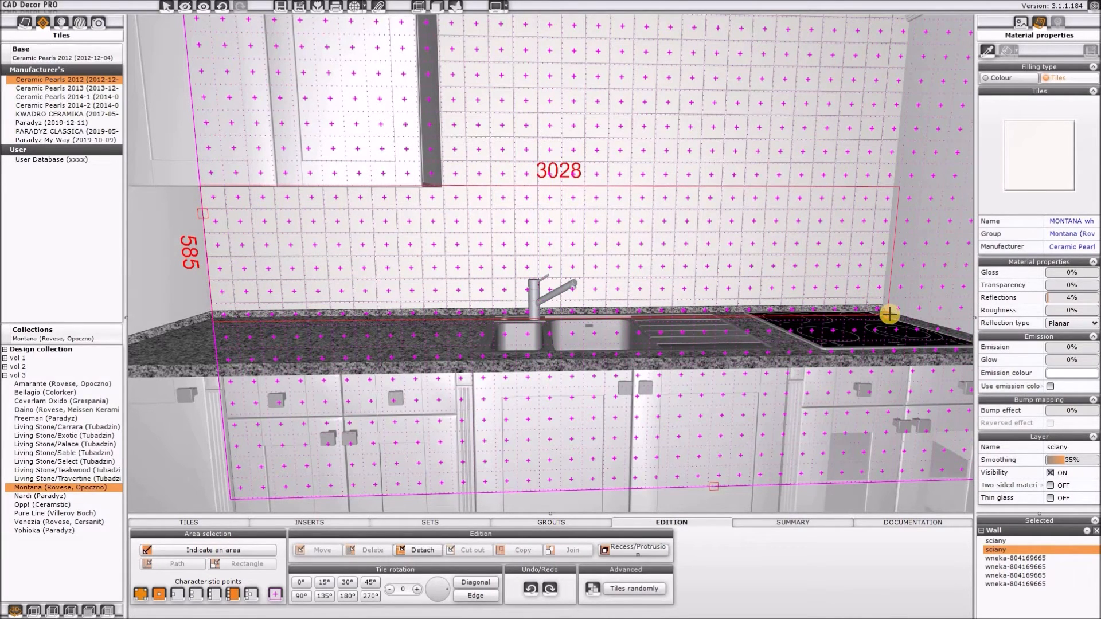
{"action": "left_click", "coordinate": [889, 314]}
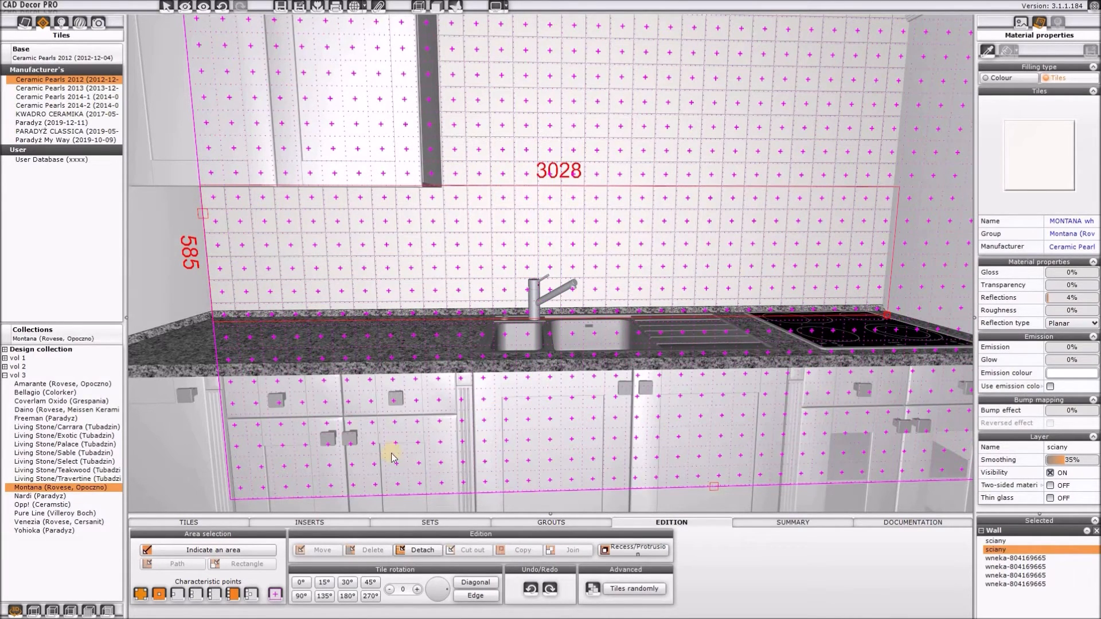
{"action": "left_click", "coordinate": [422, 550]}
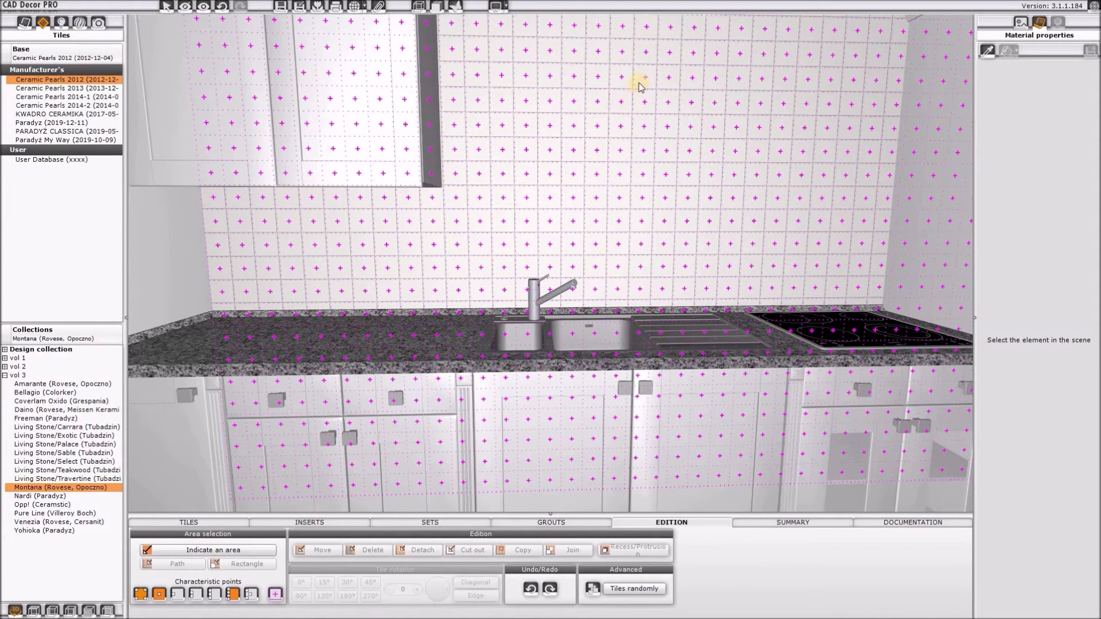
- Delete the tiles from the wall area outside the detached band above the worktop
{"action": "left_click", "coordinate": [734, 83]}
{"action": "right_click", "coordinate": [734, 83]}
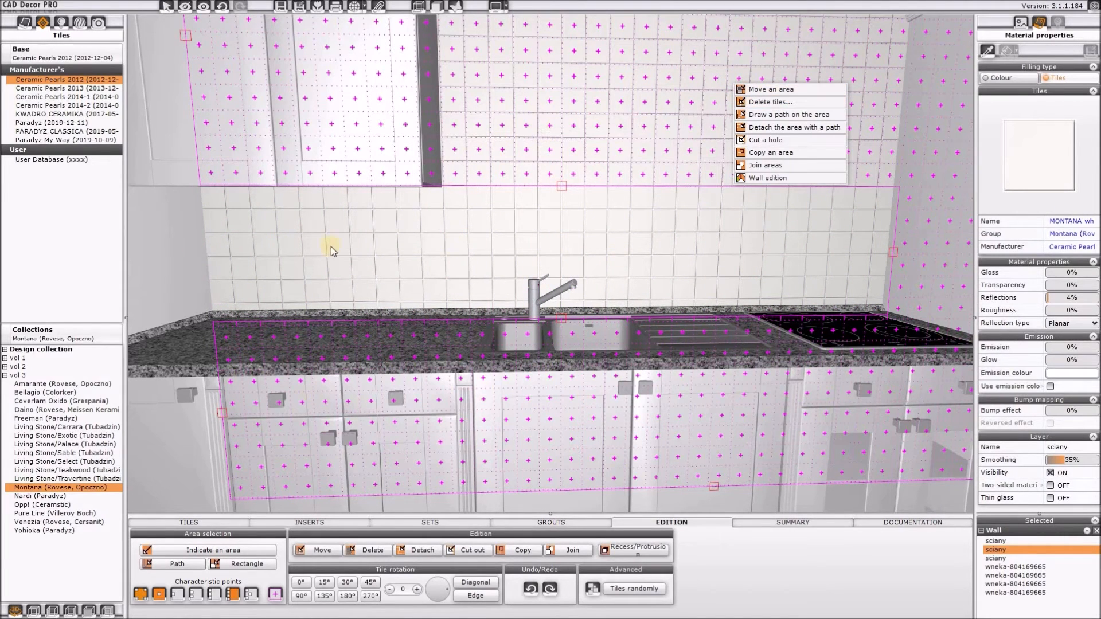
{"action": "left_click", "coordinate": [773, 104]}
{"action": "left_click", "coordinate": [556, 346]}
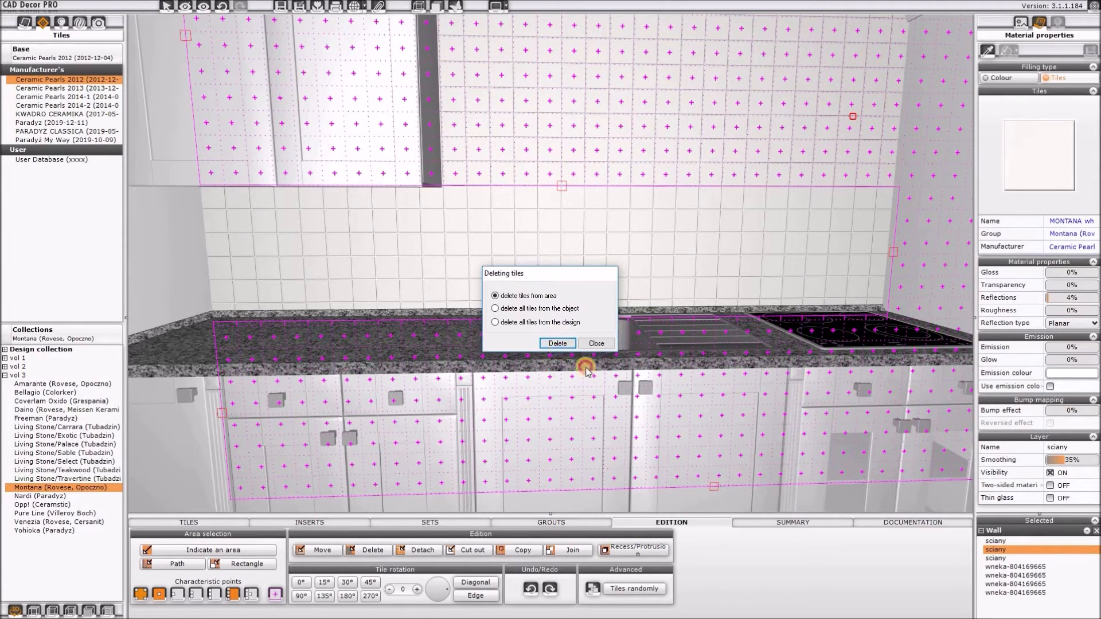
{"action": "middle_click_drag", "start_coordinate": [708, 220], "coordinate": [773, 175]}
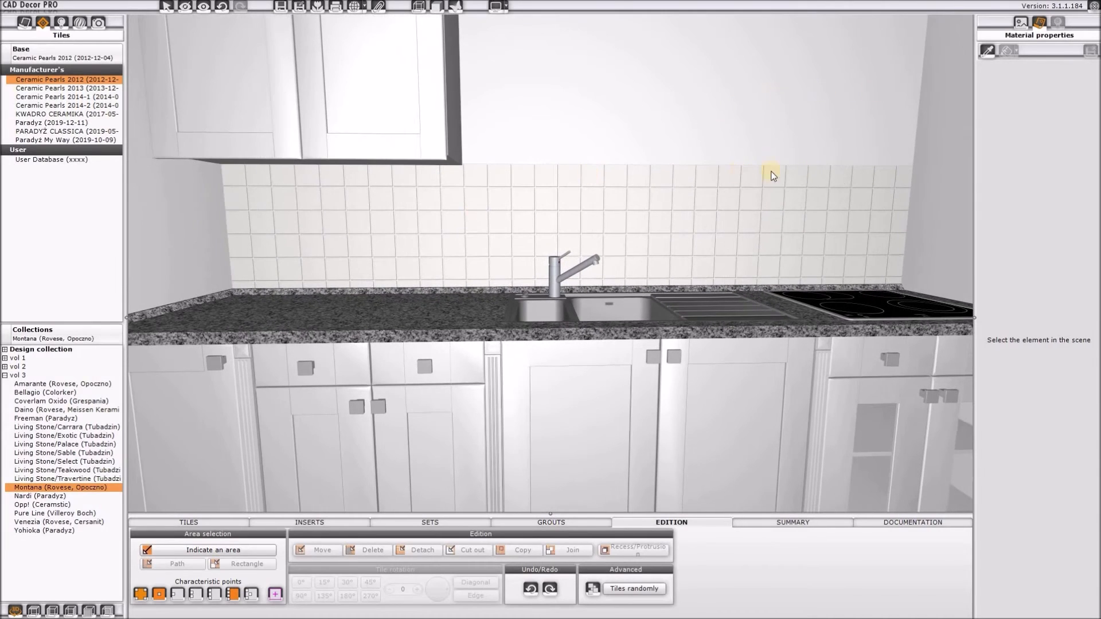
- Lay MONTANA white 10x10 tiles vertically over the entire side wall at the worktop's end
{"action": "middle_click_drag", "start_coordinate": [494, 307], "coordinate": [229, 514]}
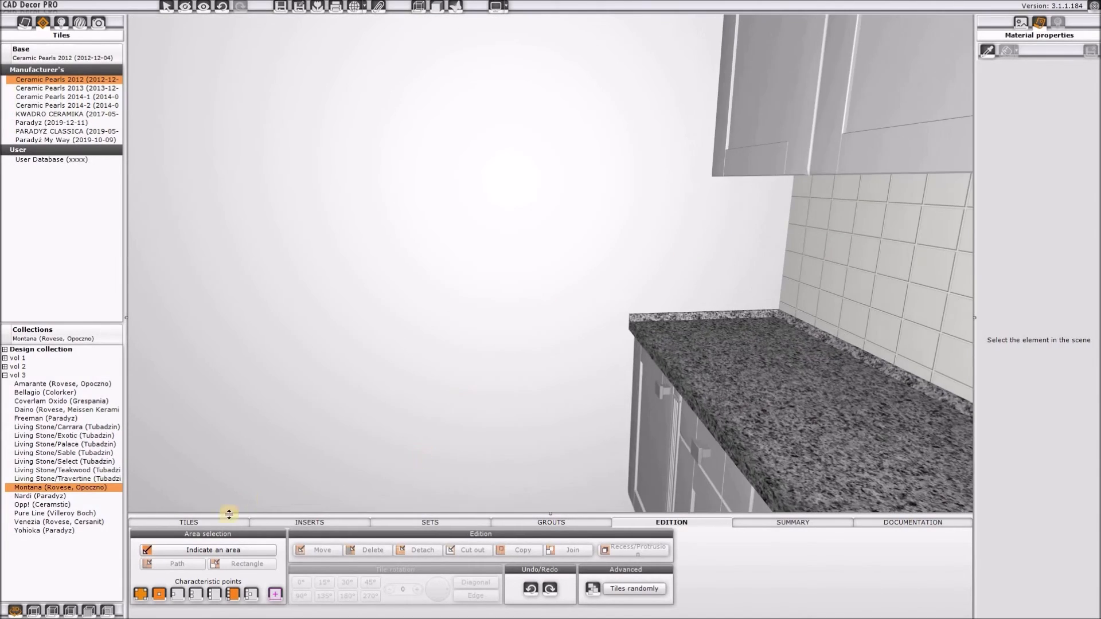
{"action": "left_click", "coordinate": [423, 456]}
{"action": "middle_click_drag", "start_coordinate": [459, 312], "coordinate": [597, 476]}
{"action": "left_click_drag", "start_coordinate": [584, 563], "coordinate": [598, 282]}
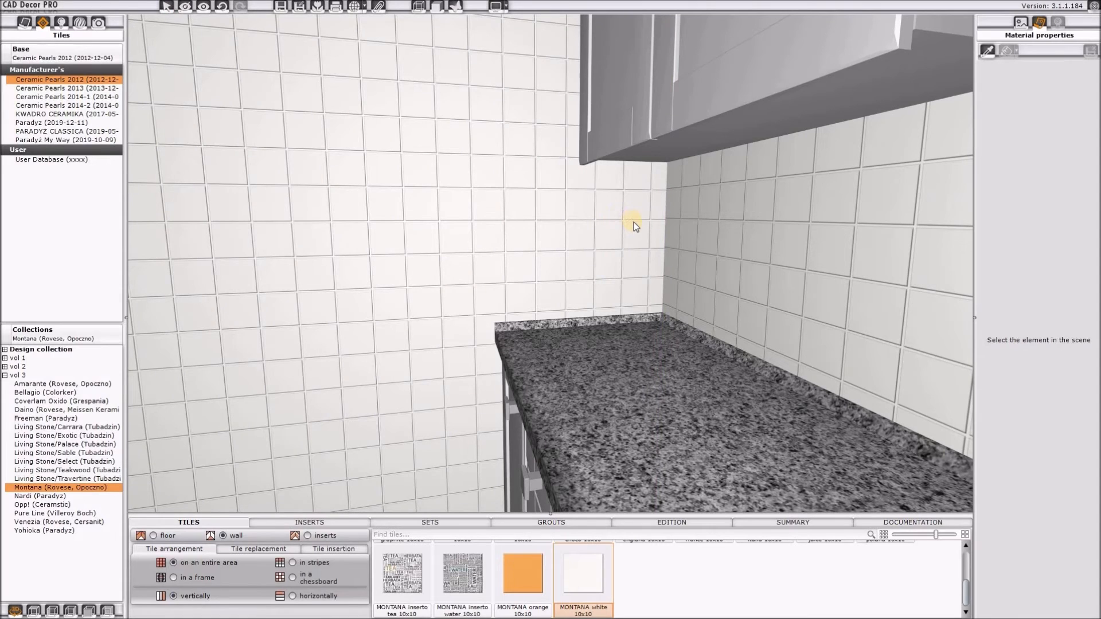
- Move the side wall's tiled area so its tile grid lines up with the room corner and the back wall's rows
{"action": "right_click", "coordinate": [639, 226]}
{"action": "left_click", "coordinate": [664, 193]}
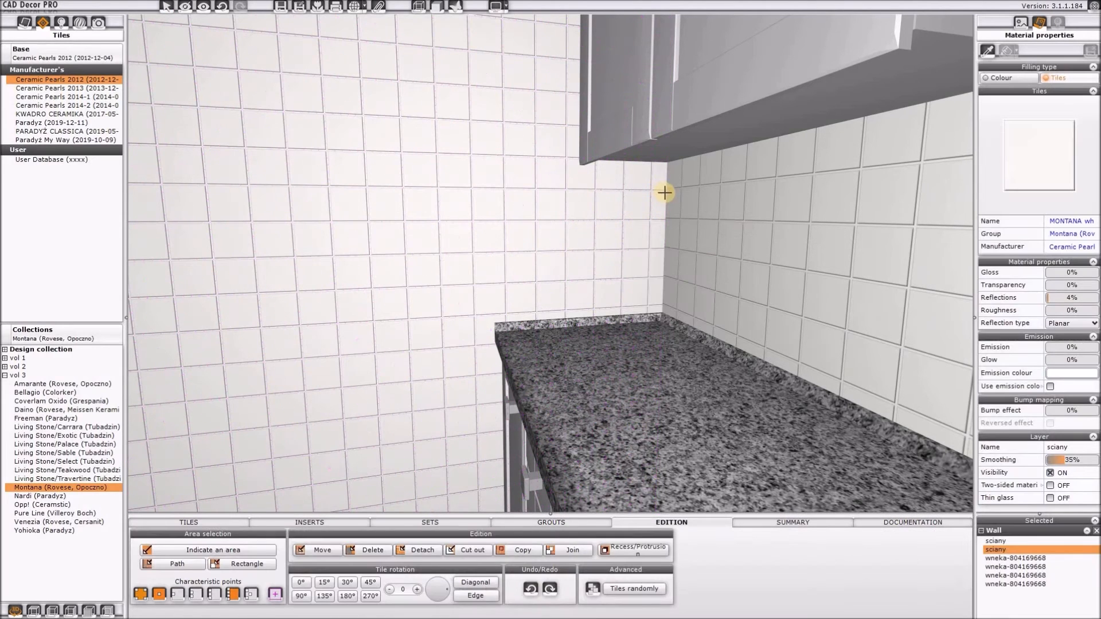
{"action": "left_click", "coordinate": [519, 226]}
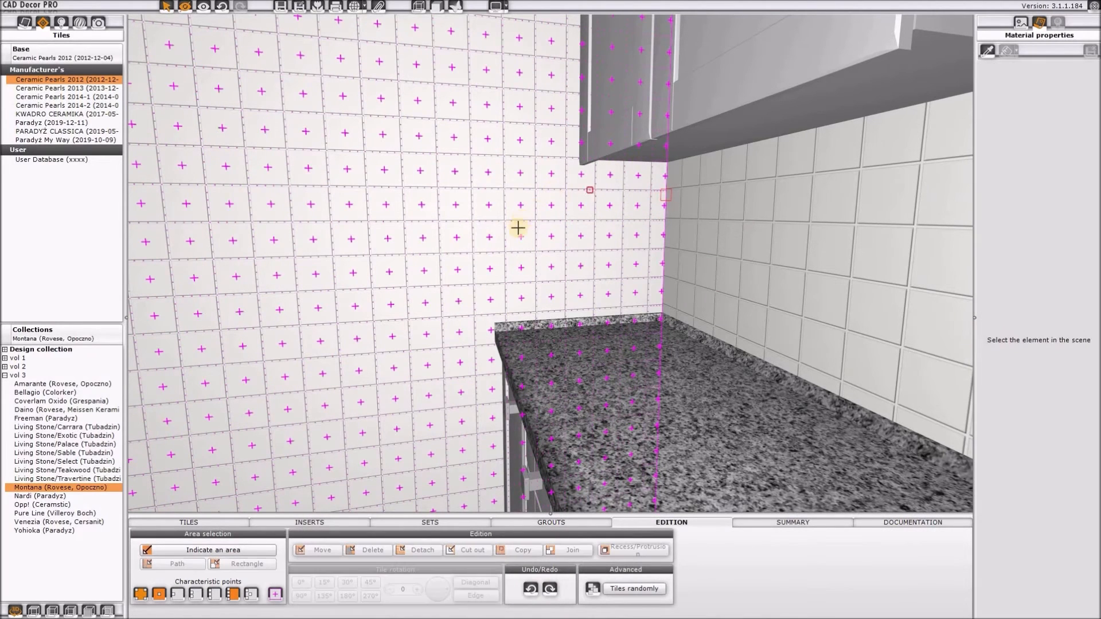
{"action": "left_click", "coordinate": [503, 154]}
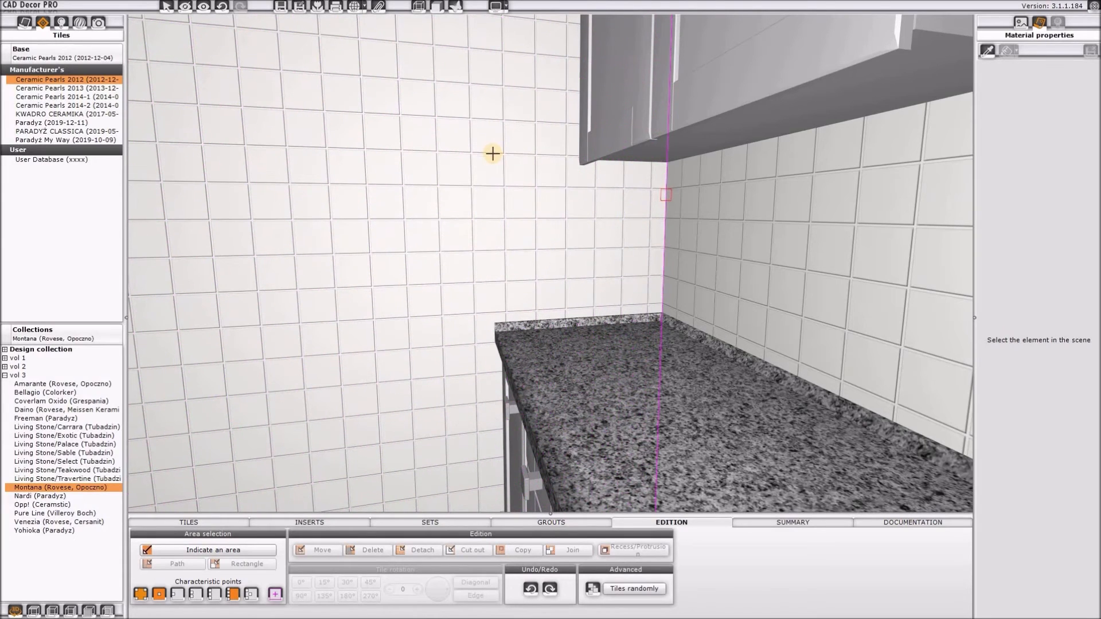
{"action": "key", "text": "Left"}
{"action": "key", "text": "Left"}
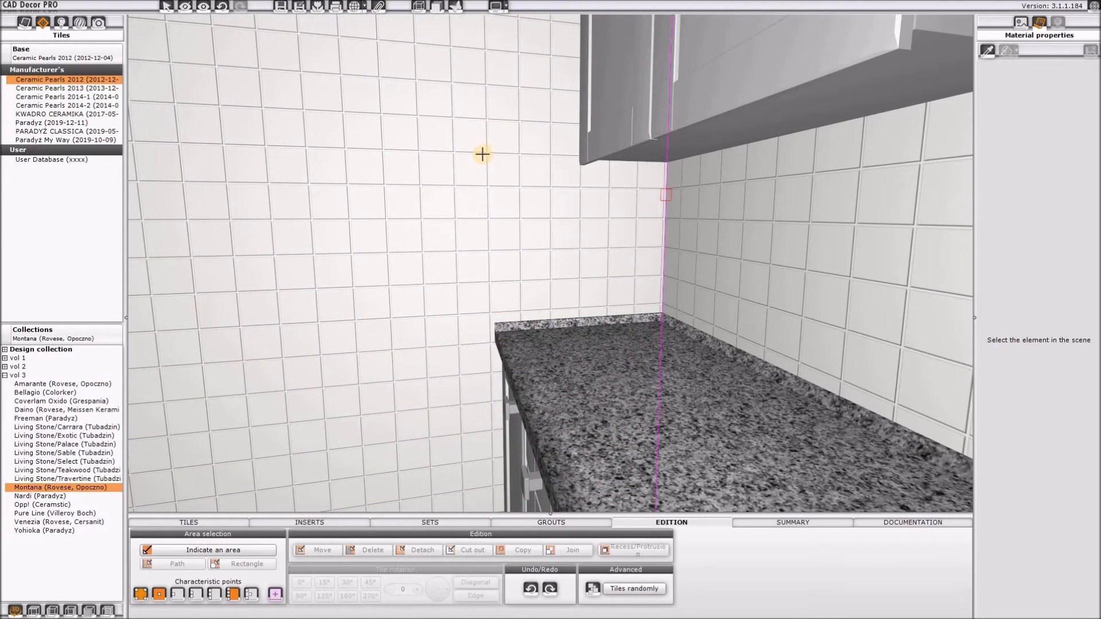
{"action": "key", "text": "Left"}
{"action": "key", "text": "Left"}
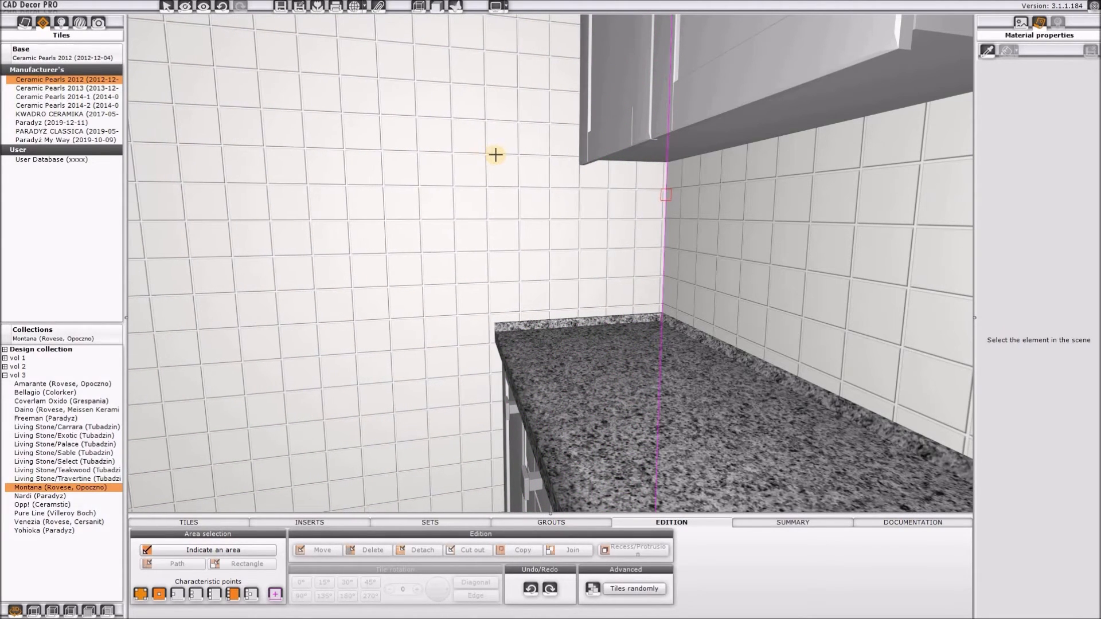
{"action": "key", "text": "Left"}
{"action": "key", "text": "Left"}
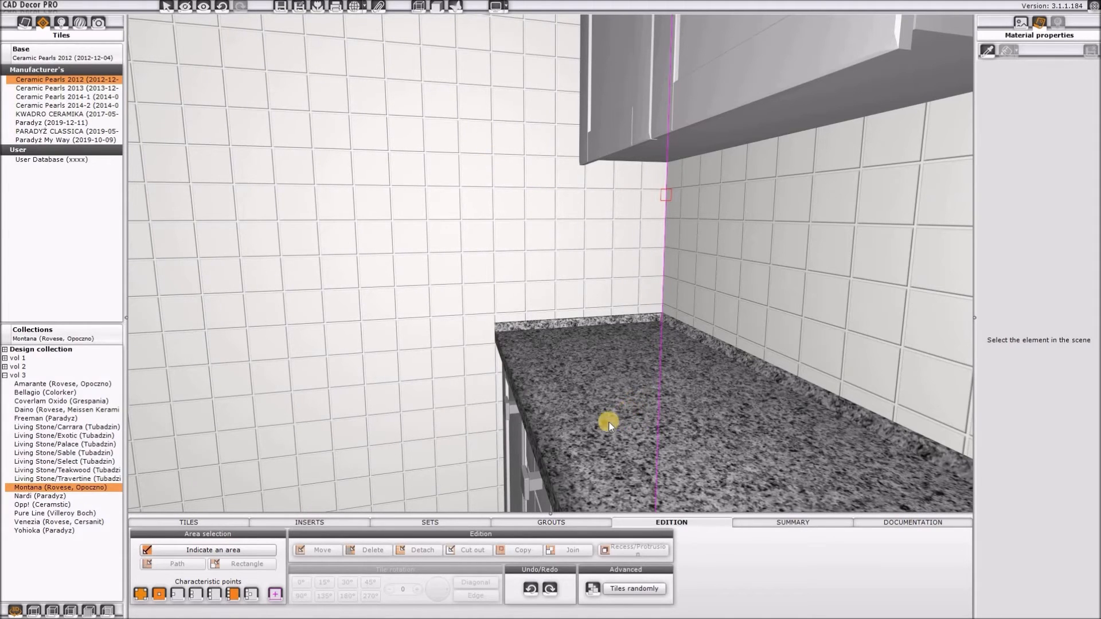
- Draw a rectangle about 595 x 565 mm on the tiled side wall from the hanging cabinet's underside to the worktop, and detach that area
{"action": "left_click", "coordinate": [343, 464]}
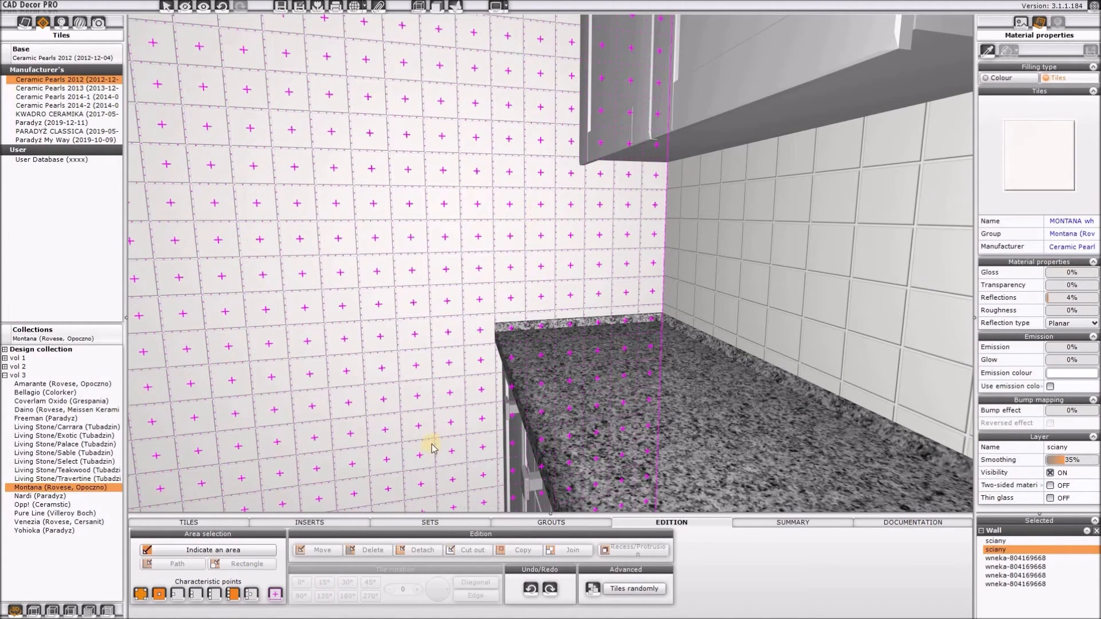
{"action": "left_click", "coordinate": [214, 594]}
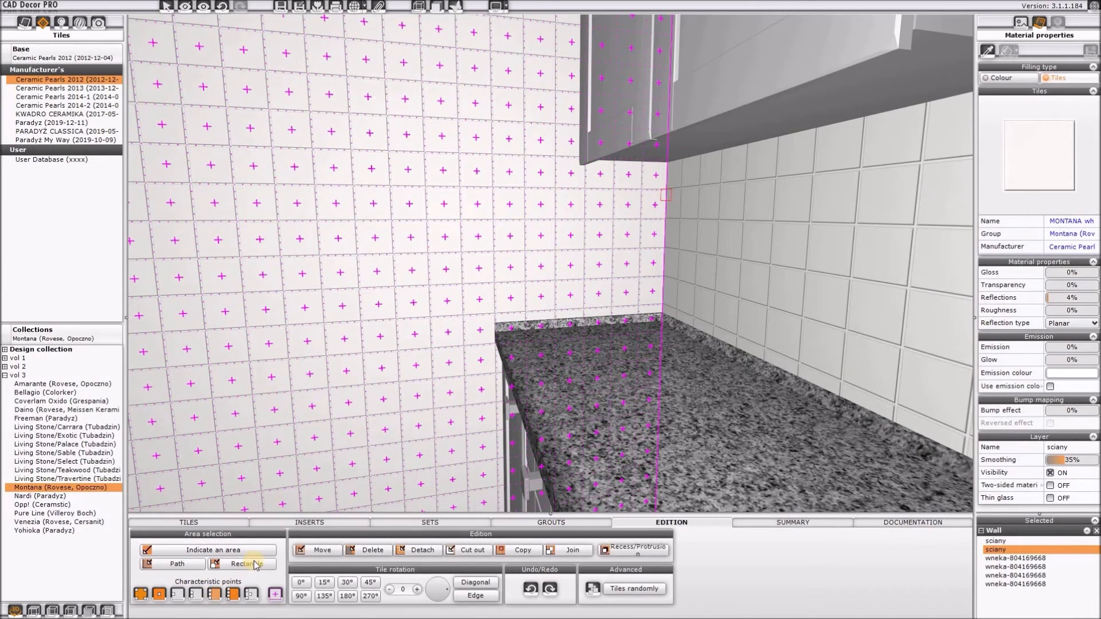
{"action": "left_click", "coordinate": [252, 565]}
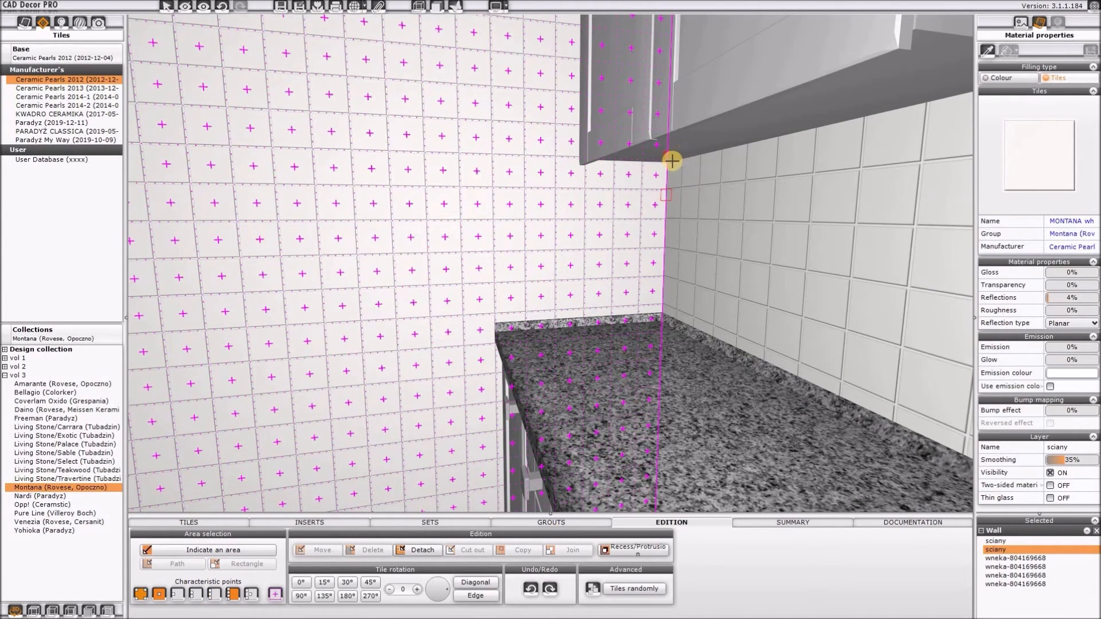
{"action": "left_click", "coordinate": [605, 245]}
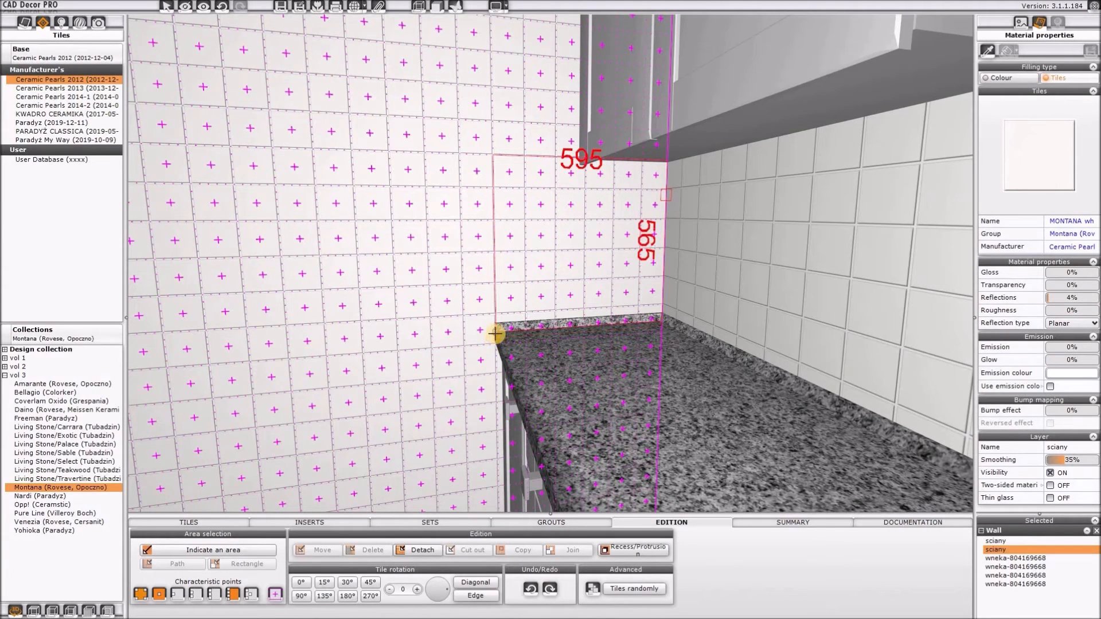
{"action": "left_click", "coordinate": [495, 333]}
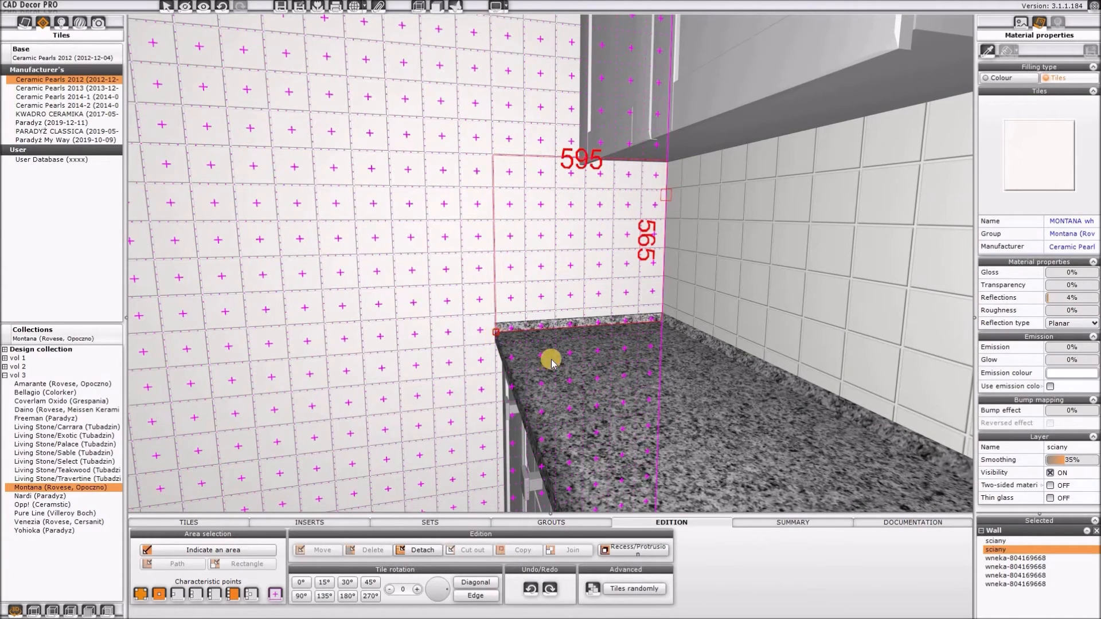
{"action": "left_click", "coordinate": [428, 551]}
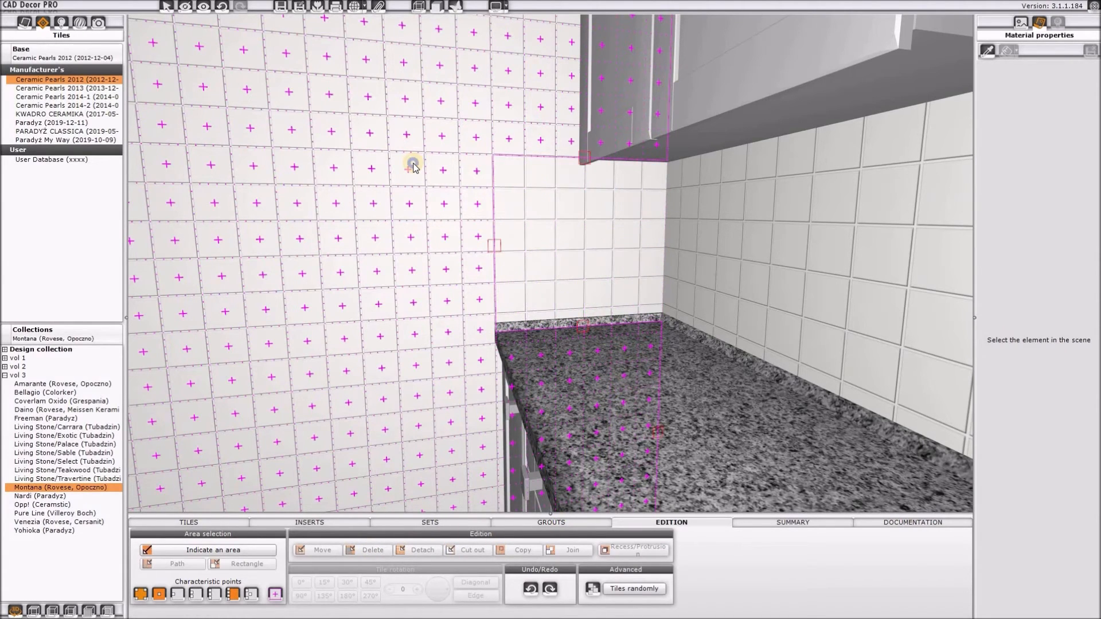
- Delete the tiles from the side wall area outside the detached section above the worktop
{"action": "left_click", "coordinate": [414, 165]}
{"action": "right_click", "coordinate": [414, 164]}
{"action": "left_click", "coordinate": [439, 178]}
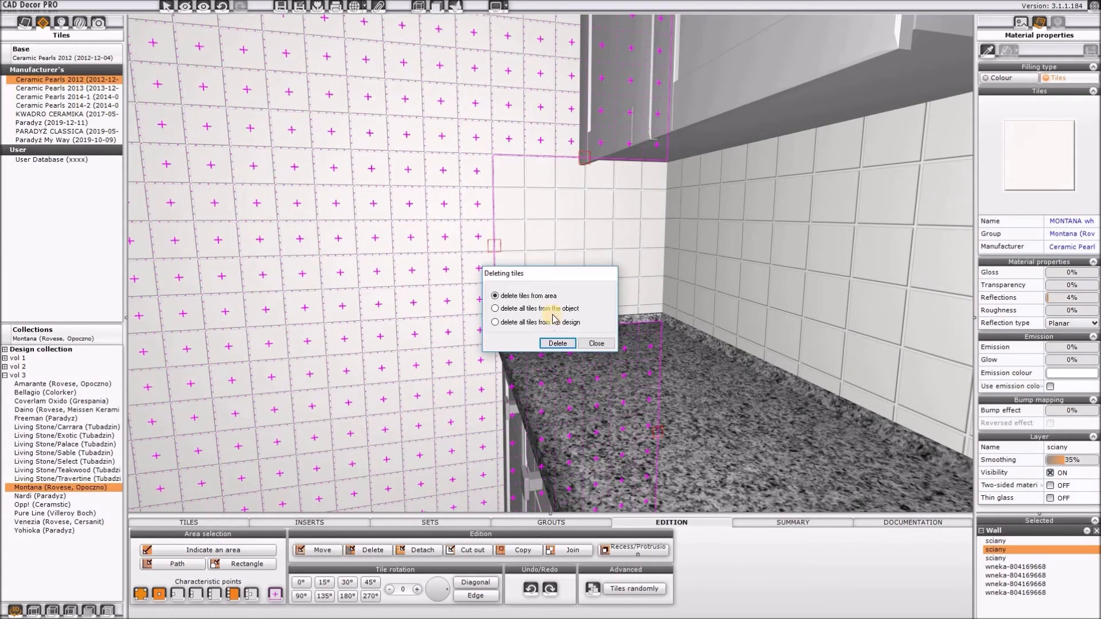
{"action": "left_click", "coordinate": [558, 344]}
- Move the detached side wall tile area slightly so its rows meet the back wall's rows at the corner
{"action": "left_click_drag", "start_coordinate": [727, 343], "coordinate": [534, 214]}
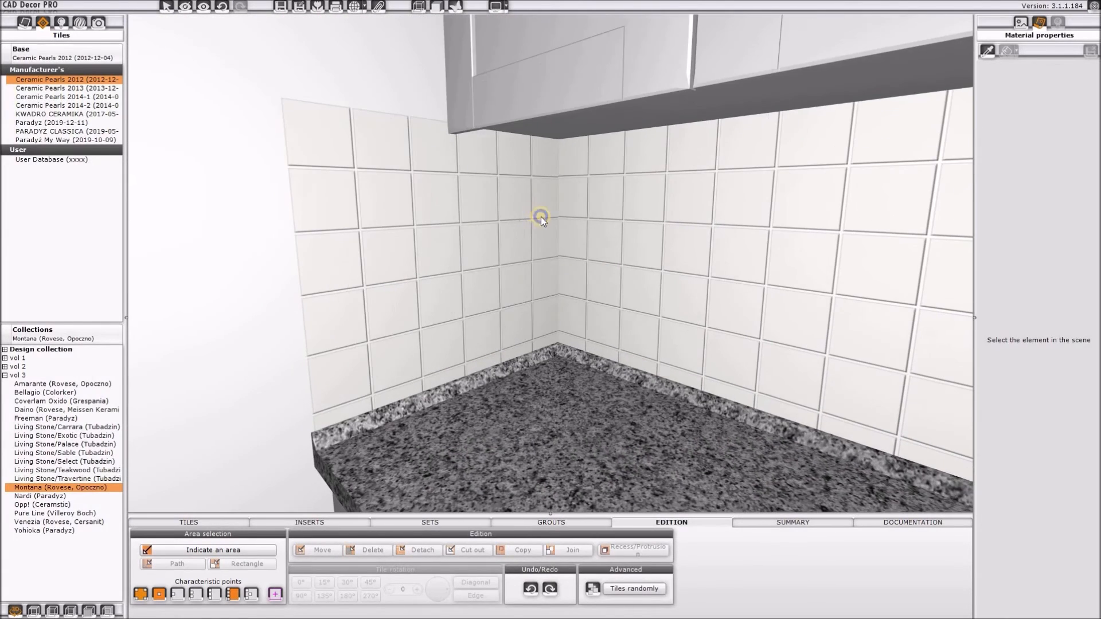
{"action": "left_click", "coordinate": [542, 217]}
{"action": "right_click", "coordinate": [554, 218]}
{"action": "left_click", "coordinate": [561, 215]}
{"action": "left_click", "coordinate": [558, 218]}
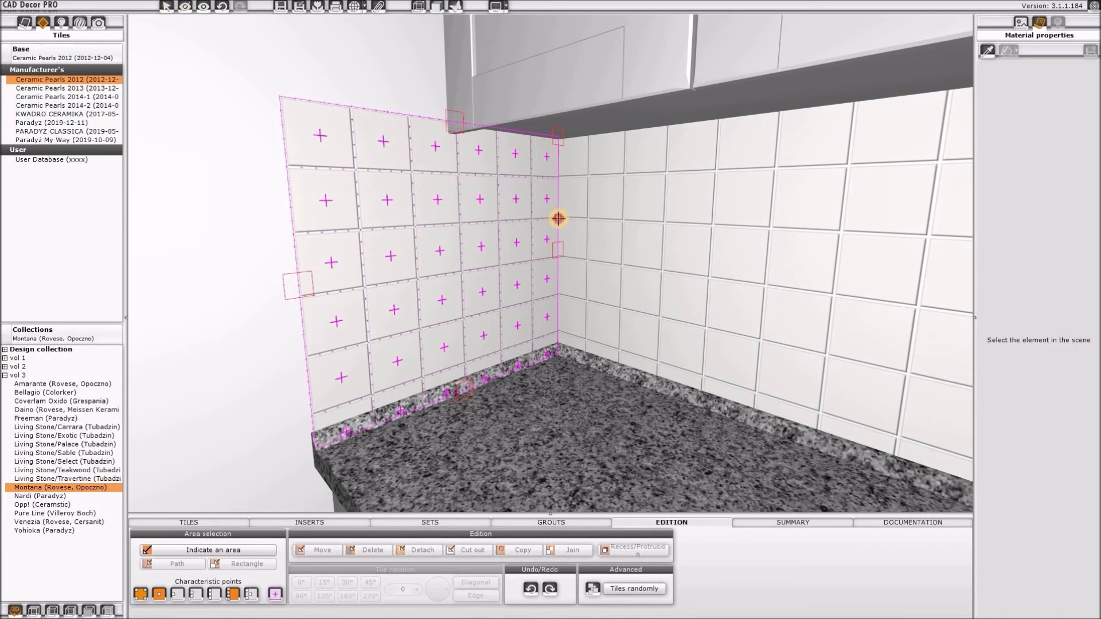
{"action": "left_click", "coordinate": [560, 217]}
{"action": "left_click", "coordinate": [586, 367]}
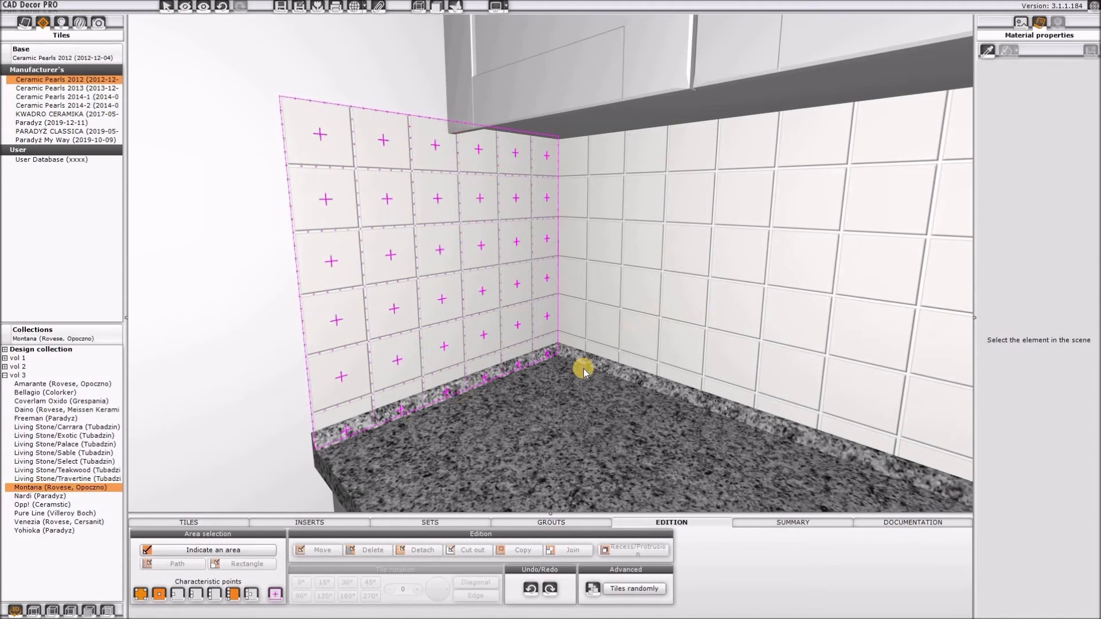
- Lay one row of MONTANA graphite 10x10 tiles as a stripe through the middle of the back and side wall tiling
{"action": "left_click", "coordinate": [855, 270]}
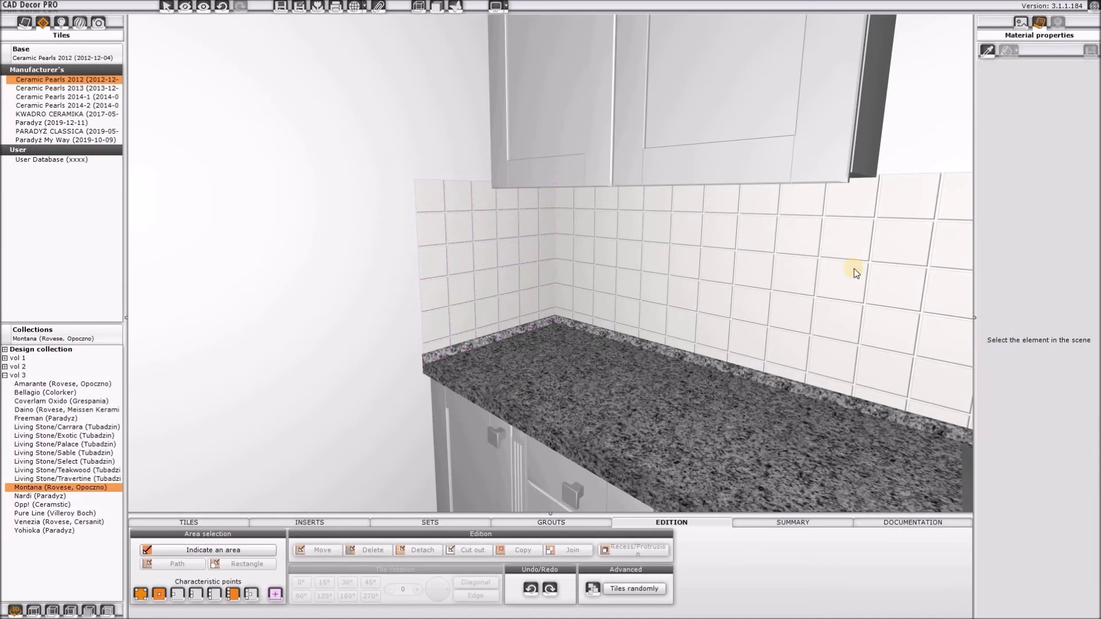
{"action": "left_click_drag", "start_coordinate": [855, 270], "coordinate": [512, 389]}
{"action": "left_click_drag", "start_coordinate": [849, 400], "coordinate": [563, 366]}
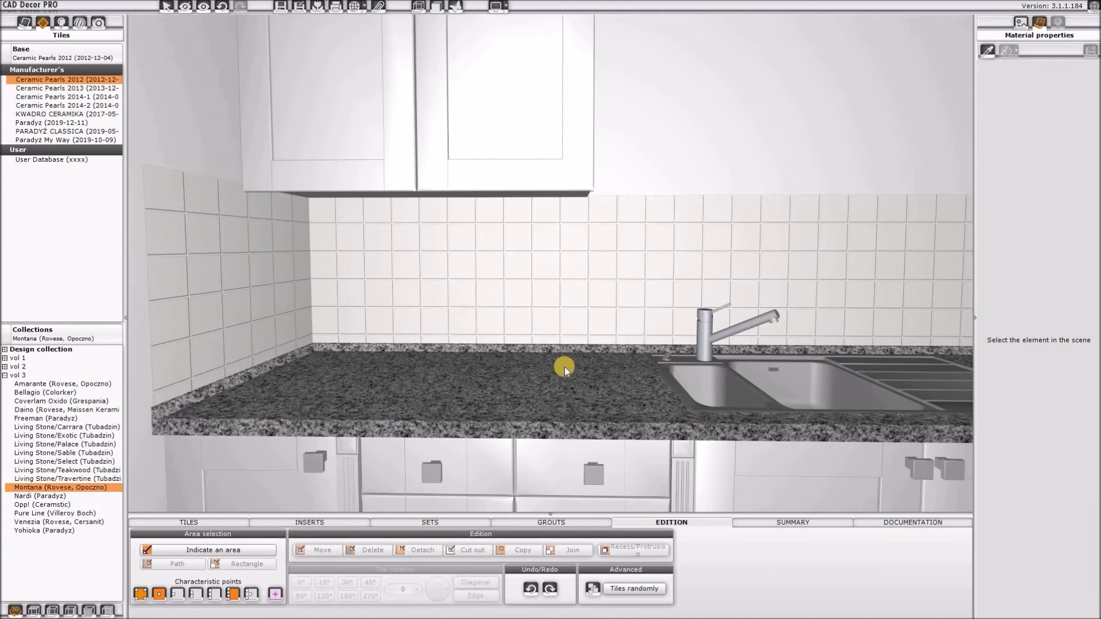
{"action": "mouse_move", "coordinate": [480, 577]}
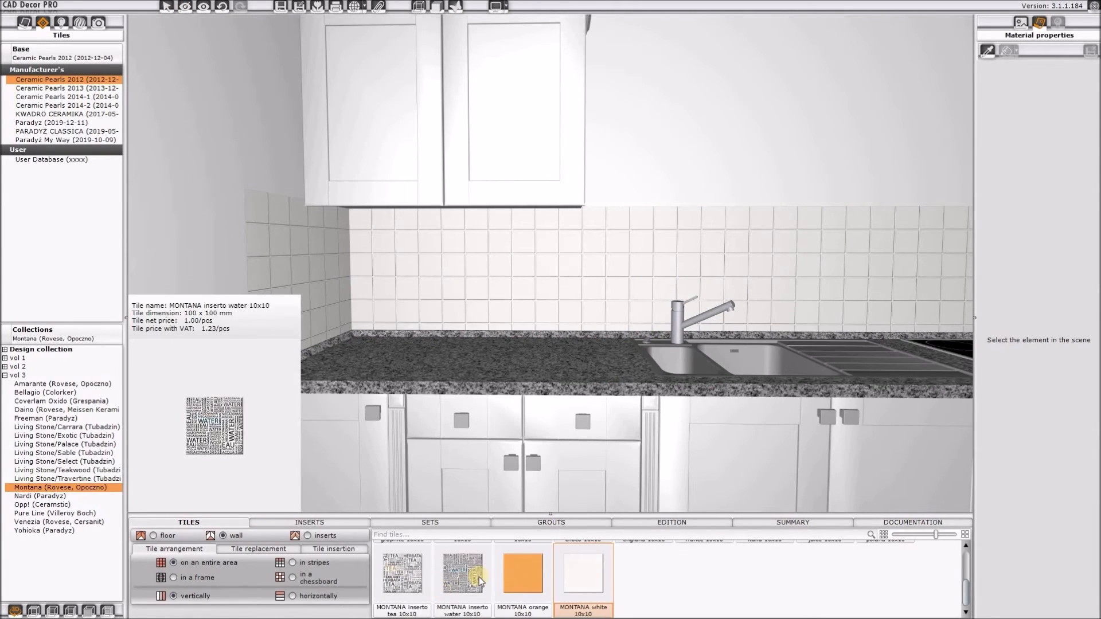
{"action": "scroll", "coordinate": [616, 595], "scroll_direction": "up", "scroll_amount": 1}
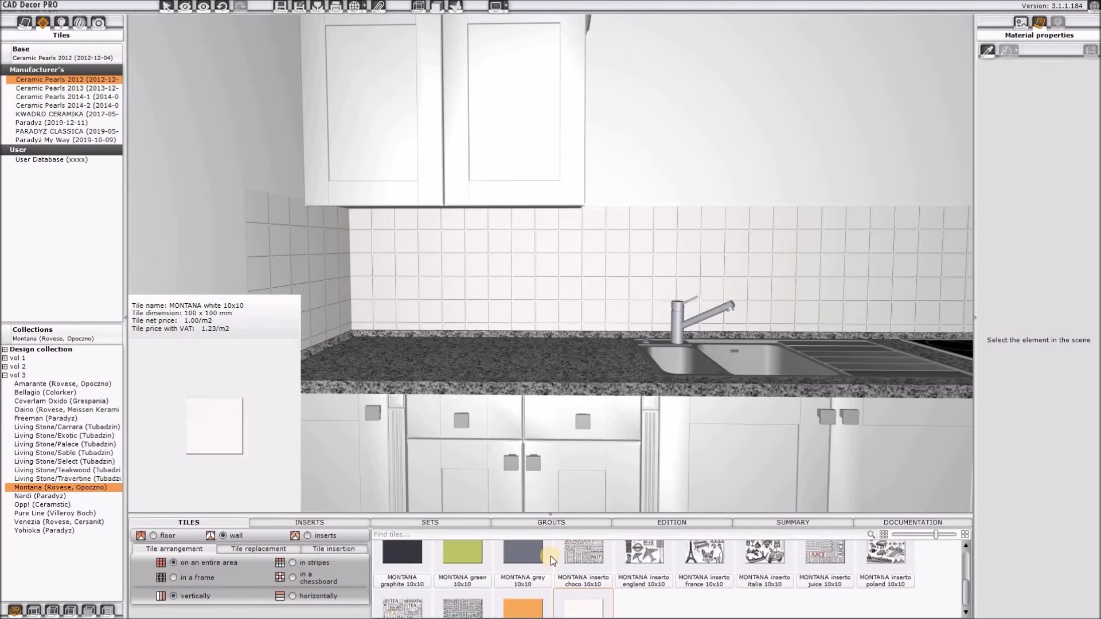
{"action": "left_click", "coordinate": [405, 561]}
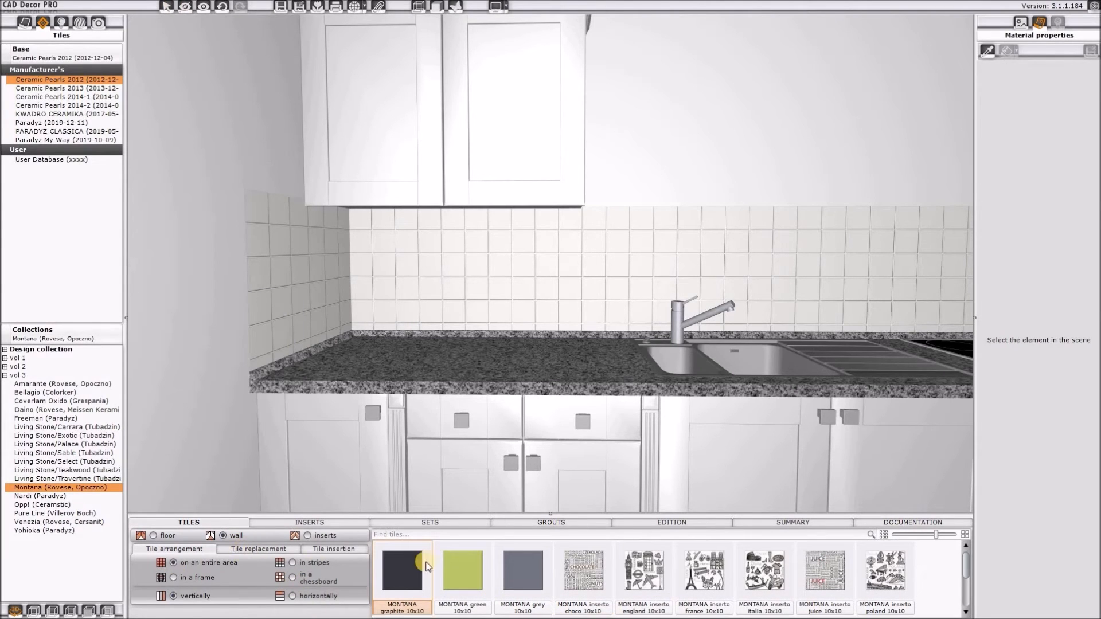
{"action": "left_click", "coordinate": [310, 563]}
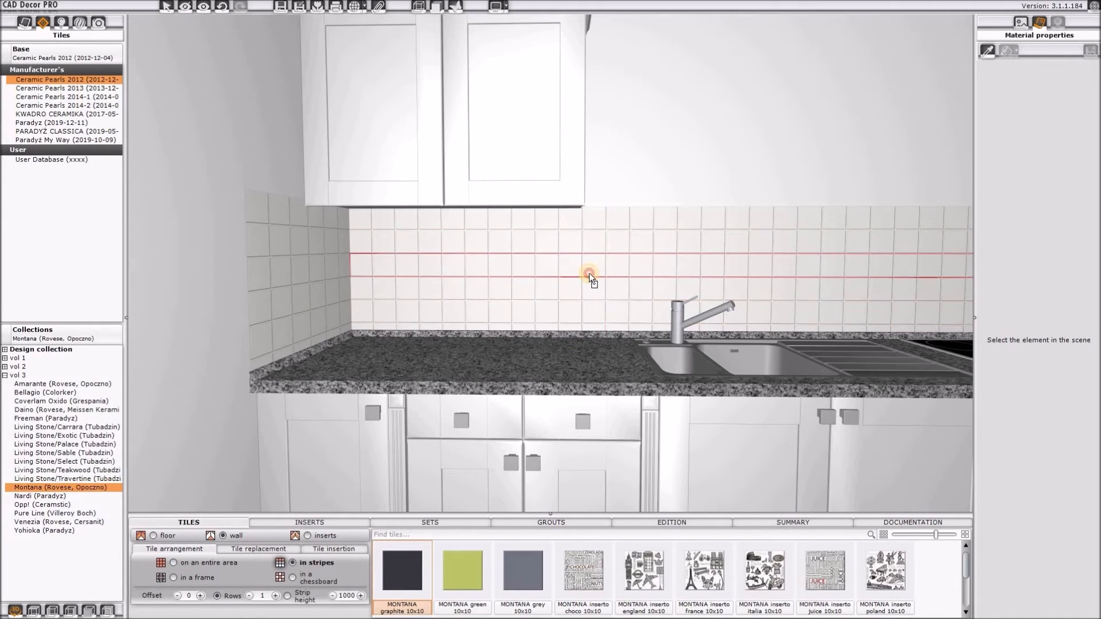
{"action": "left_click_drag", "start_coordinate": [406, 563], "coordinate": [313, 279]}
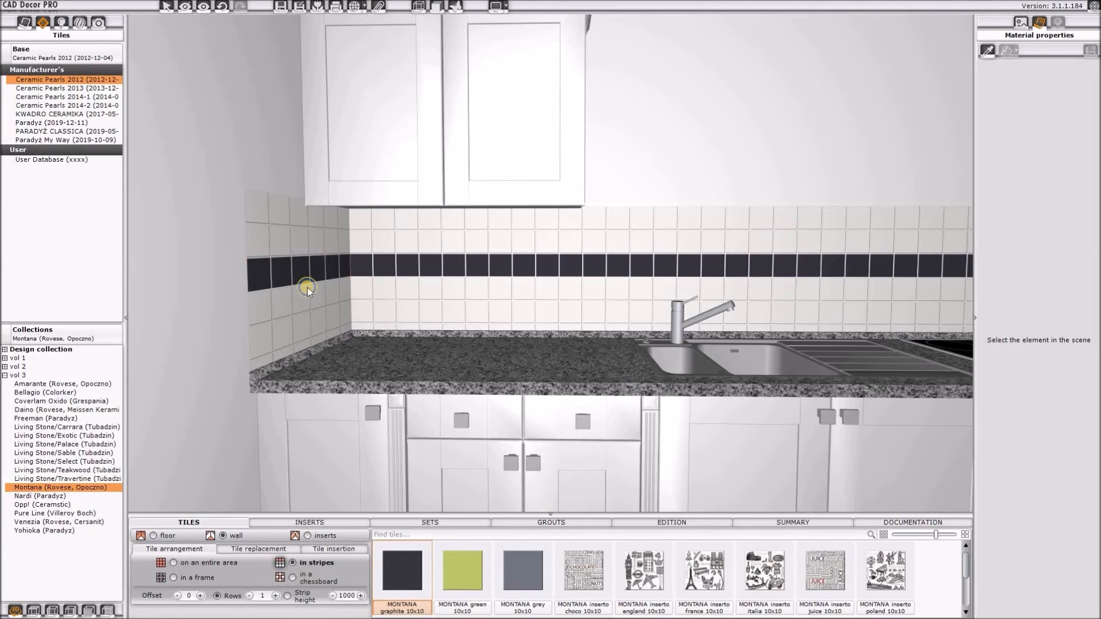
- Replace single white tiles with MONTANA inserto choco below the stripe on the side wall and inserto england above it on the back wall
{"action": "middle_click_drag", "start_coordinate": [290, 287], "coordinate": [415, 274]}
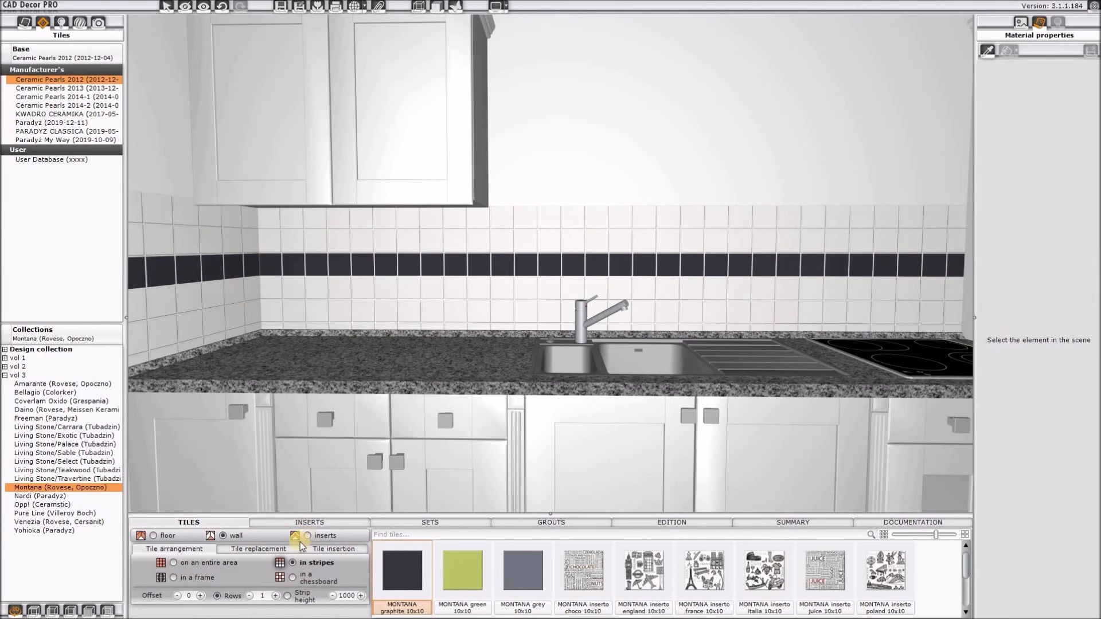
{"action": "left_click", "coordinate": [275, 549]}
{"action": "left_click", "coordinate": [162, 571]}
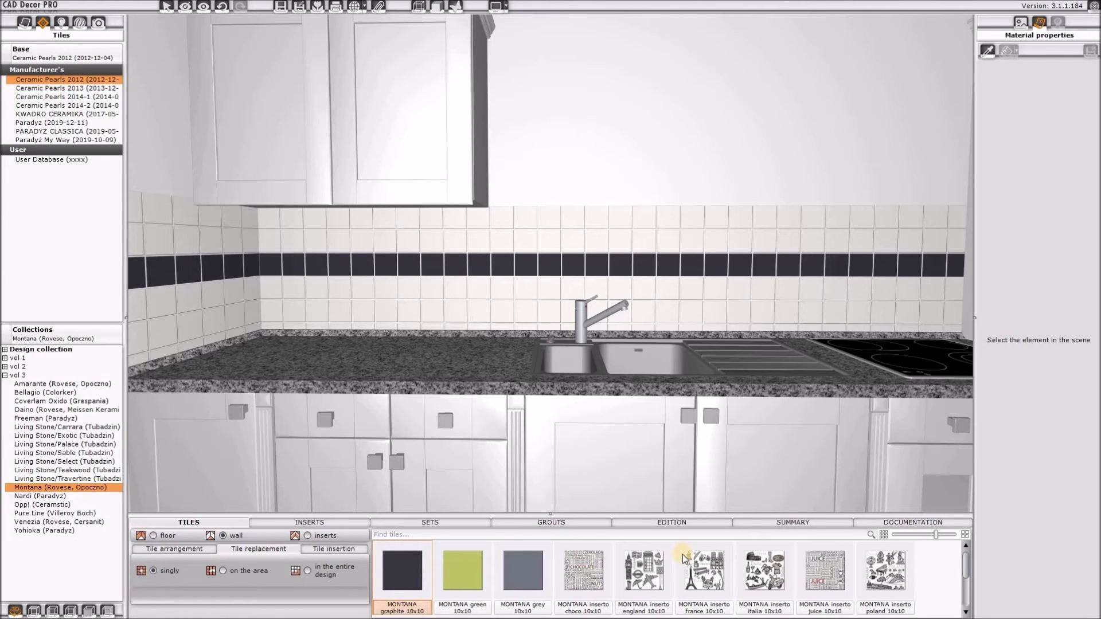
{"action": "left_click", "coordinate": [584, 571]}
{"action": "left_click", "coordinate": [162, 303]}
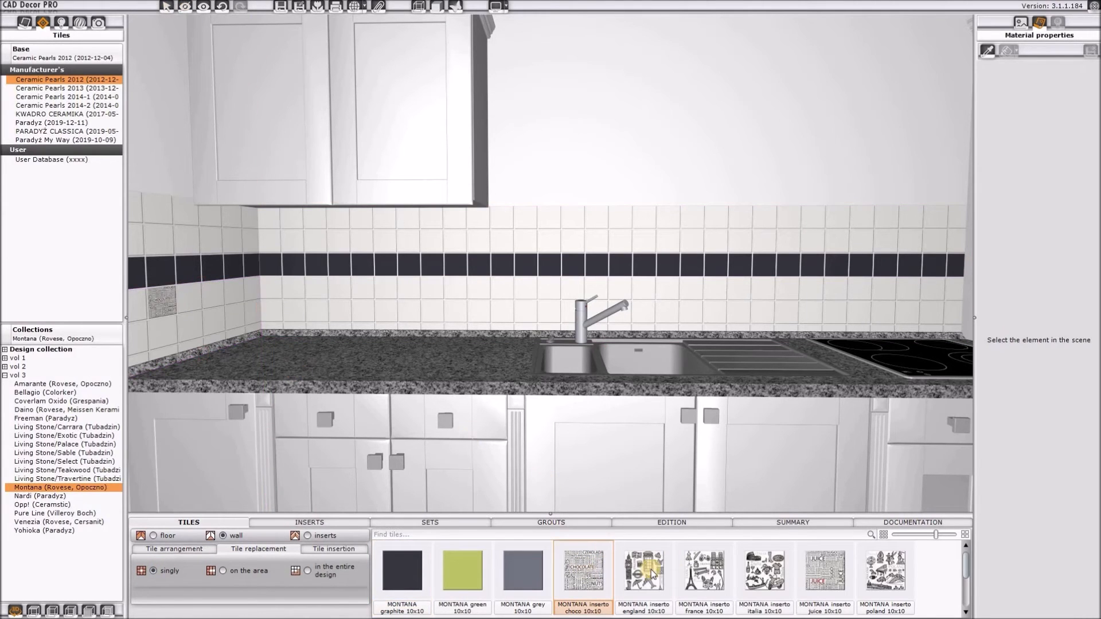
{"action": "left_click", "coordinate": [643, 570]}
{"action": "left_click", "coordinate": [335, 240]}
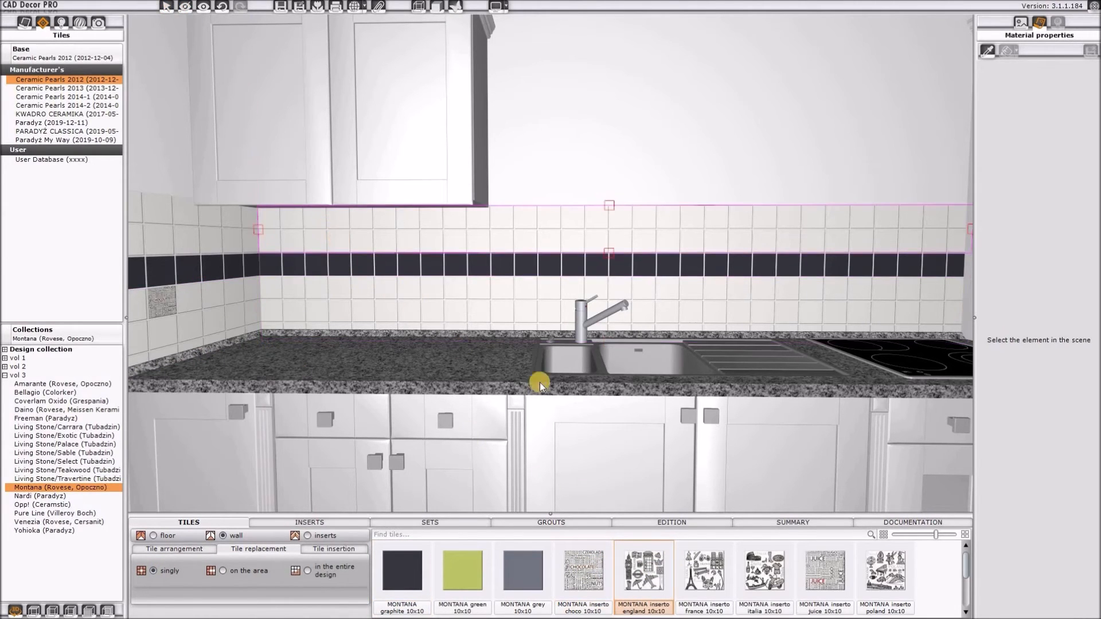
- Replace single white back wall tiles with MONTANA inserto france and inserto juice below the graphite stripe and inserto italia above it
{"action": "left_click", "coordinate": [694, 585]}
{"action": "left_click", "coordinate": [402, 312]}
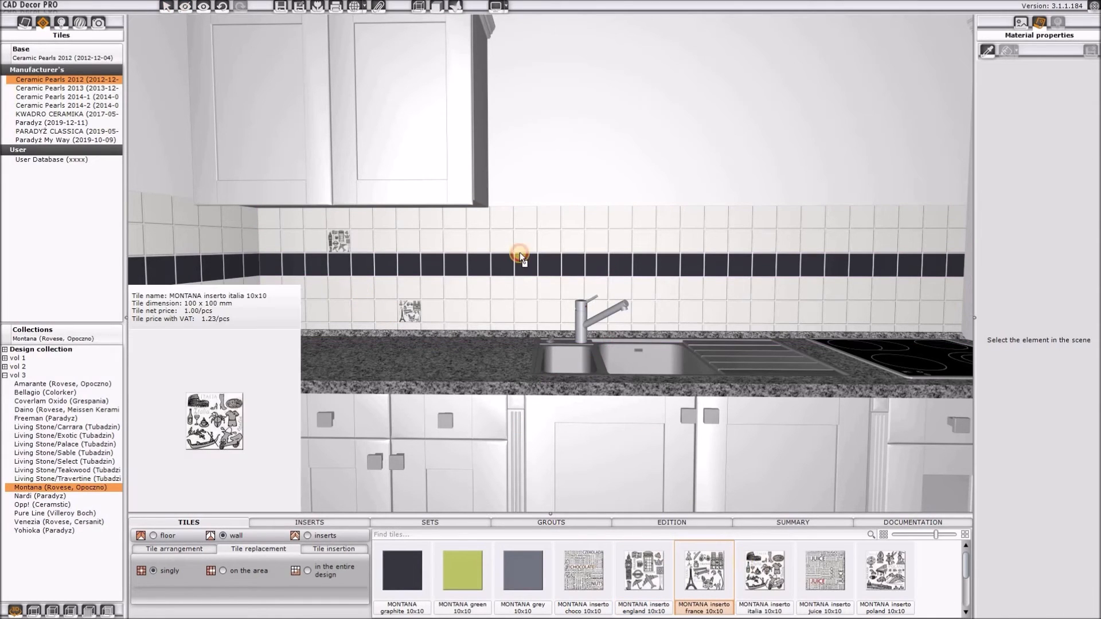
{"action": "left_click", "coordinate": [765, 571]}
{"action": "left_click", "coordinate": [503, 241]}
{"action": "left_click", "coordinate": [825, 571]}
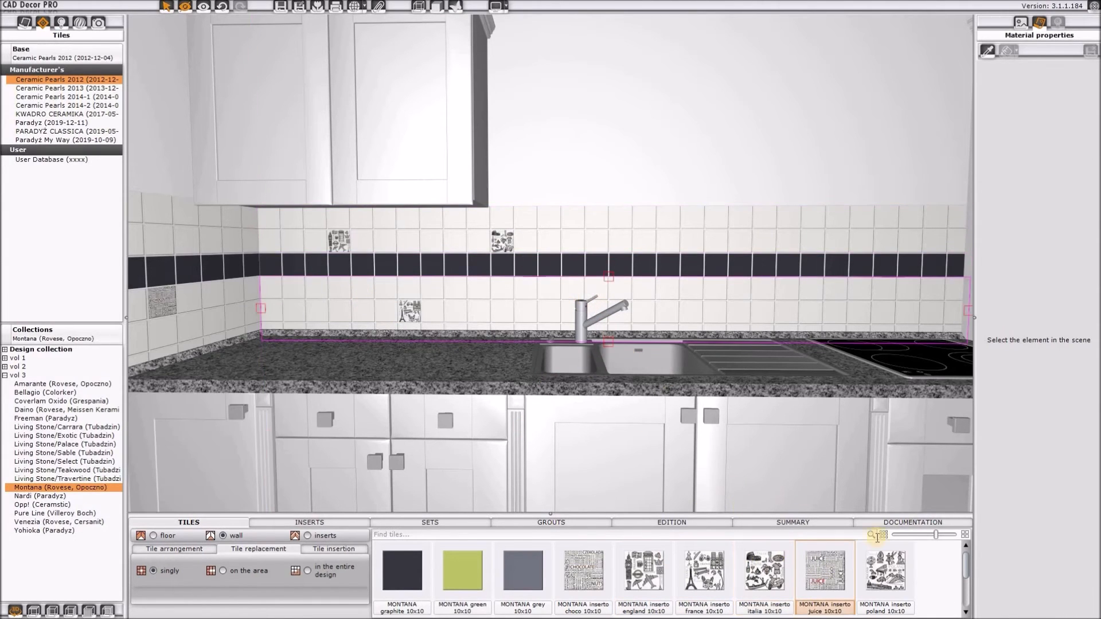
{"action": "left_click", "coordinate": [573, 289]}
- Replace single white tiles from the sink to the hob with MONTANA inserto poland and france above the stripe, choco and italia below it
{"action": "left_click", "coordinate": [885, 571]}
{"action": "left_click", "coordinate": [693, 241]}
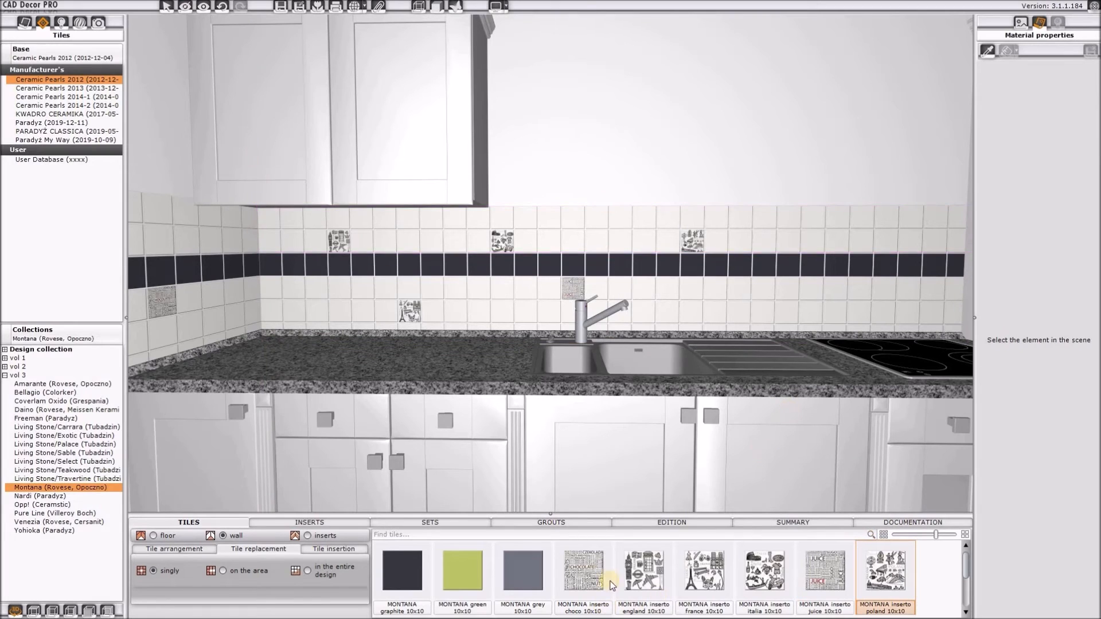
{"action": "left_click", "coordinate": [612, 585]}
{"action": "left_click", "coordinate": [692, 312]}
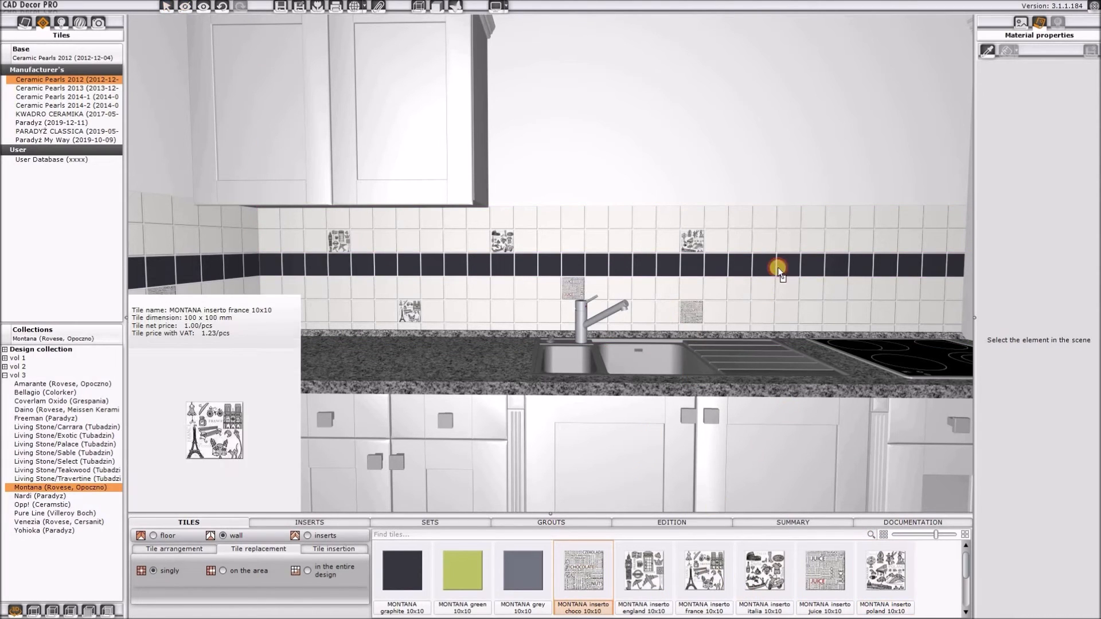
{"action": "left_click", "coordinate": [789, 242]}
{"action": "left_click", "coordinate": [769, 568]}
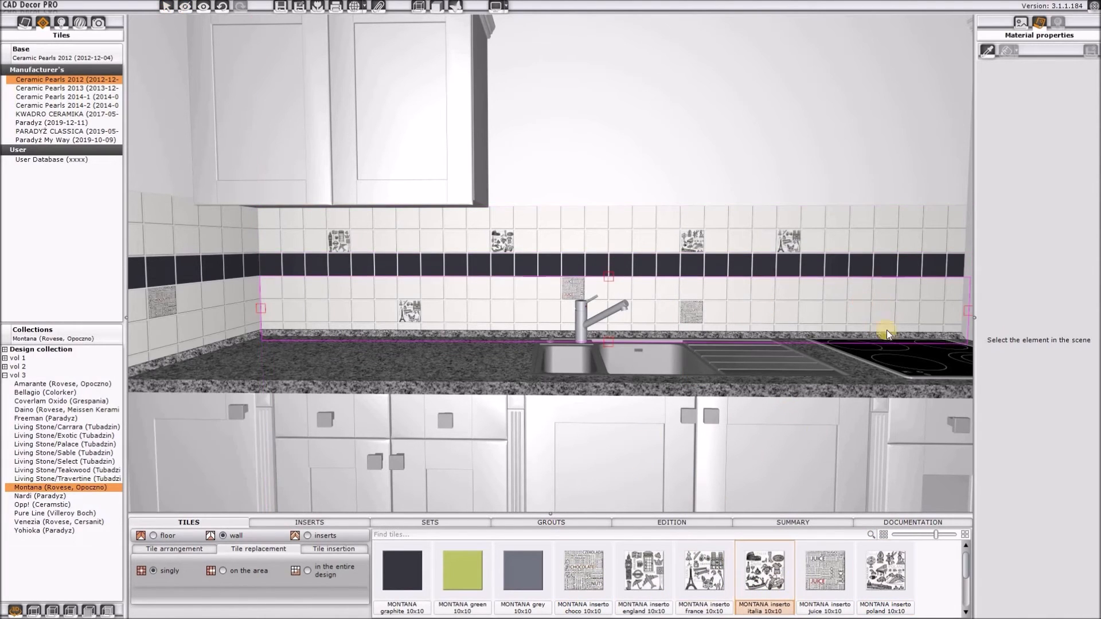
{"action": "left_click", "coordinate": [860, 312]}
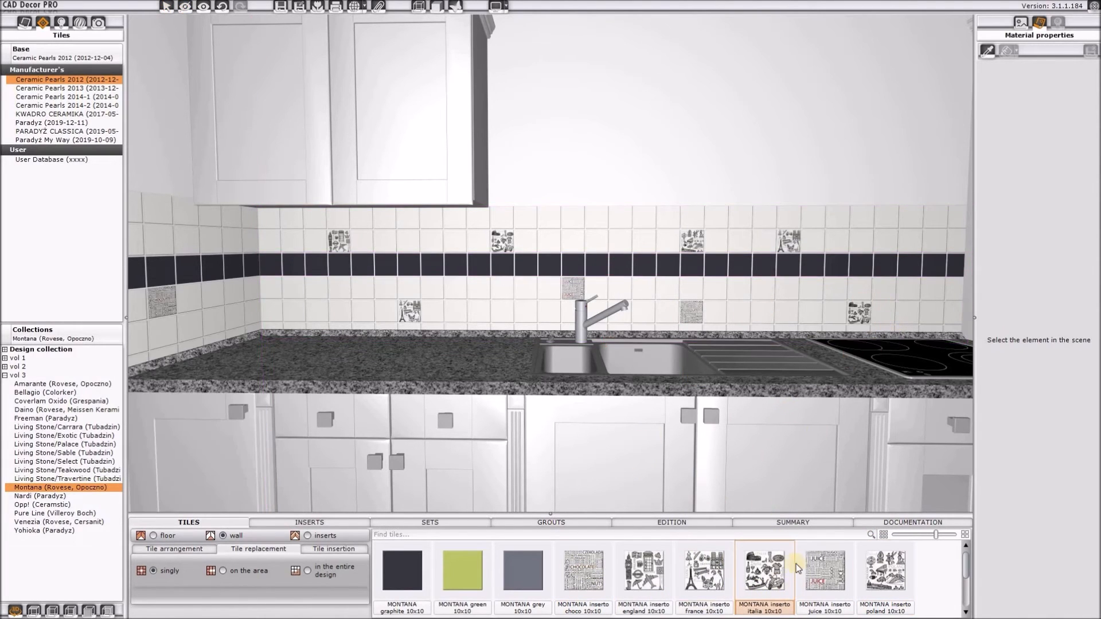
- Replace single white tiles above the graphite stripe with MONTANA inserto poland beside the tall cabinet and inserto england on the side wall
{"action": "left_click", "coordinate": [889, 559]}
{"action": "left_click", "coordinate": [930, 236]}
{"action": "scroll", "coordinate": [714, 391], "scroll_direction": "down", "scroll_amount": 2}
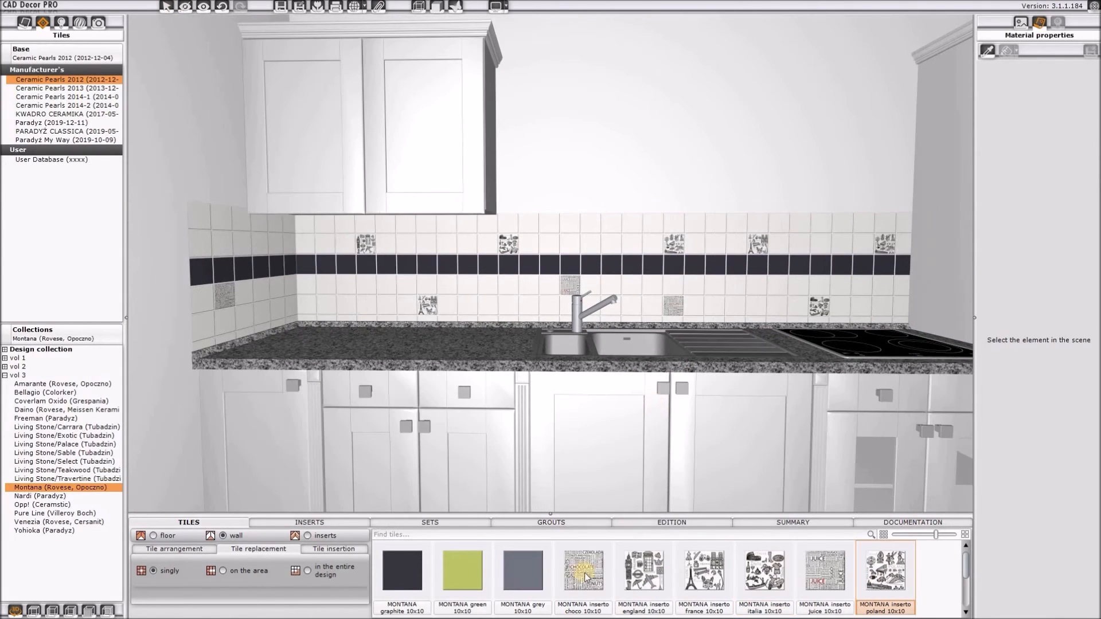
{"action": "left_click", "coordinate": [644, 571]}
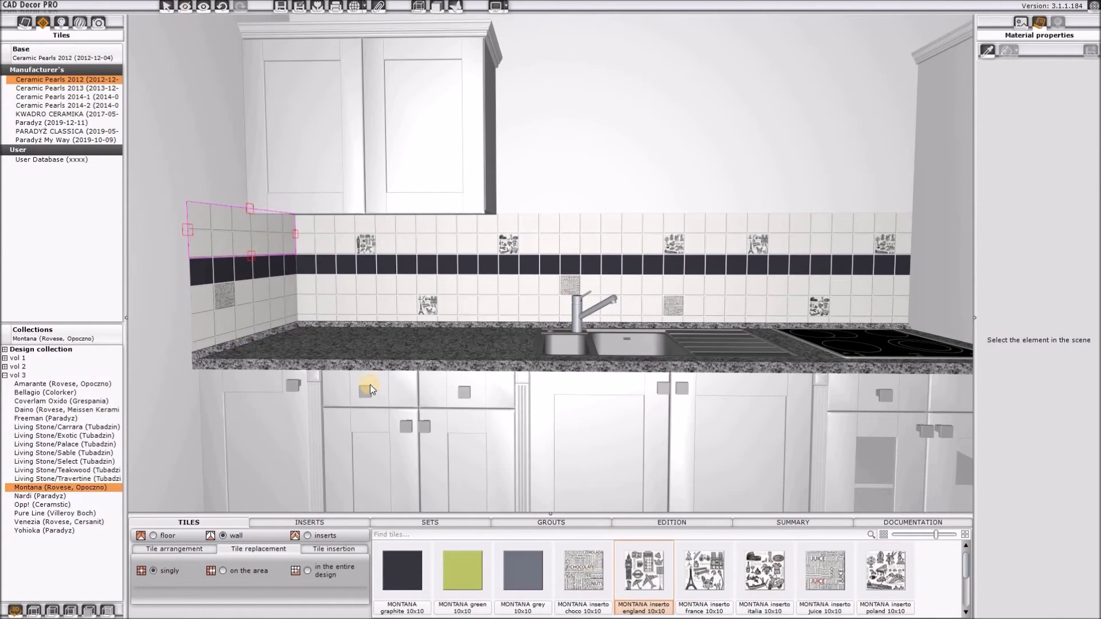
{"action": "scroll", "coordinate": [723, 270], "scroll_direction": "down", "scroll_amount": 2}
{"action": "left_click", "coordinate": [436, 304]}
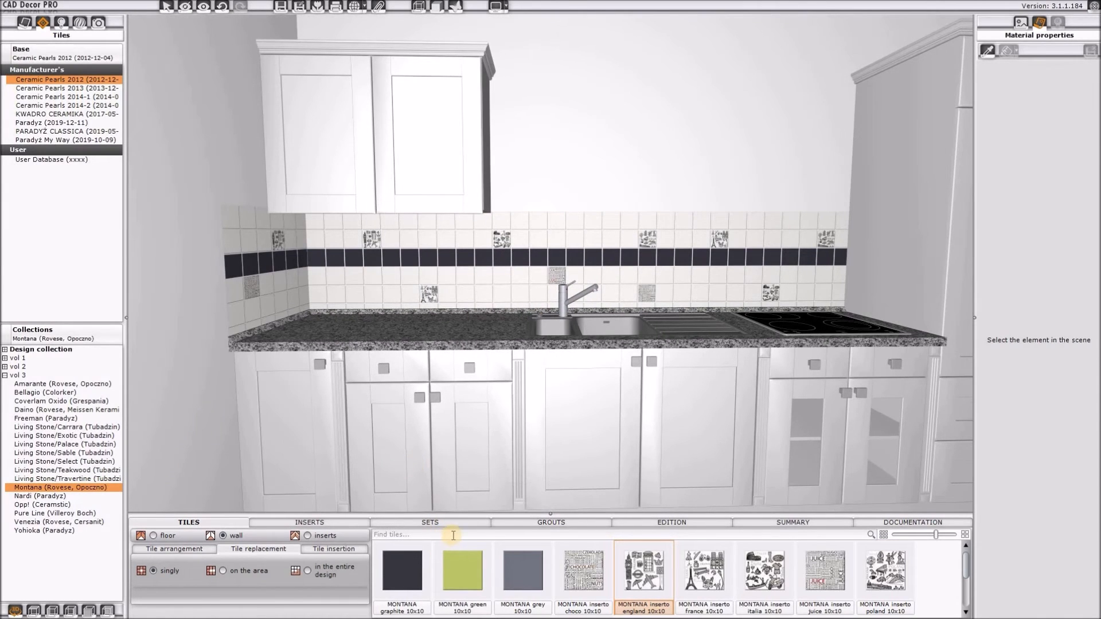
{"action": "left_click", "coordinate": [515, 575]}
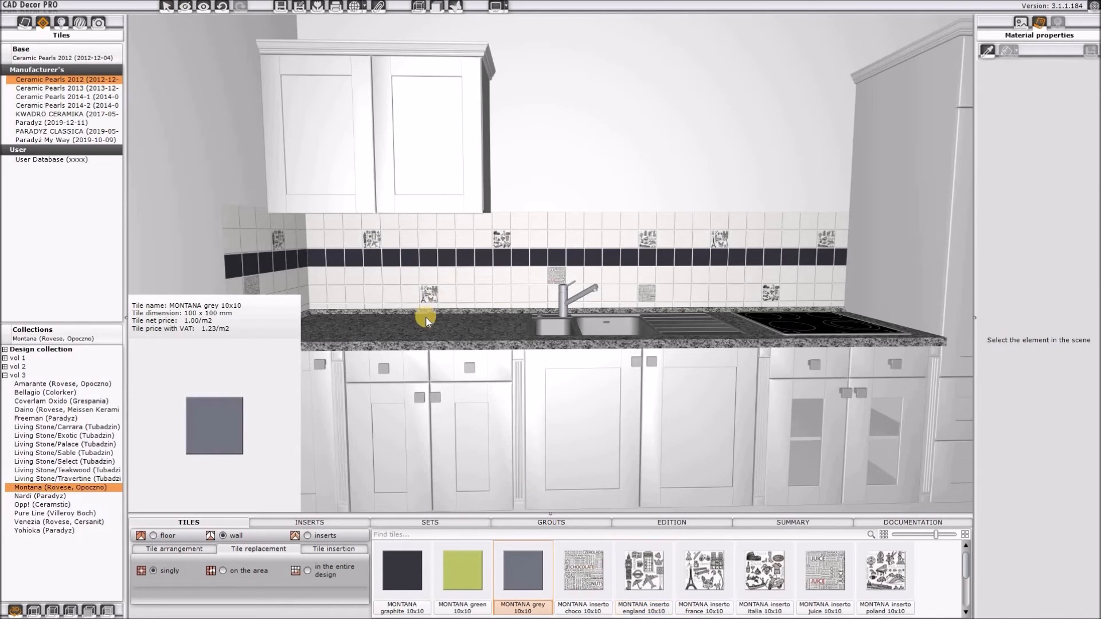
- Cover the entire kitchen floor with Bellagio Dark 58,5x58,5 tiles from the Bellagio collection, laid vertically
{"action": "mouse_move", "coordinate": [883, 287]}
{"action": "left_mouse_down"}
{"action": "mouse_move", "coordinate": [900, 402]}
{"action": "mouse_move", "coordinate": [500, 414]}
{"action": "mouse_move", "coordinate": [632, 356]}
{"action": "mouse_move", "coordinate": [618, 356]}
{"action": "left_mouse_up"}
{"action": "mouse_move", "coordinate": [443, 507]}
{"action": "right_mouse_down"}
{"action": "mouse_move", "coordinate": [491, 409]}
{"action": "mouse_move", "coordinate": [143, 513]}
{"action": "right_mouse_up"}
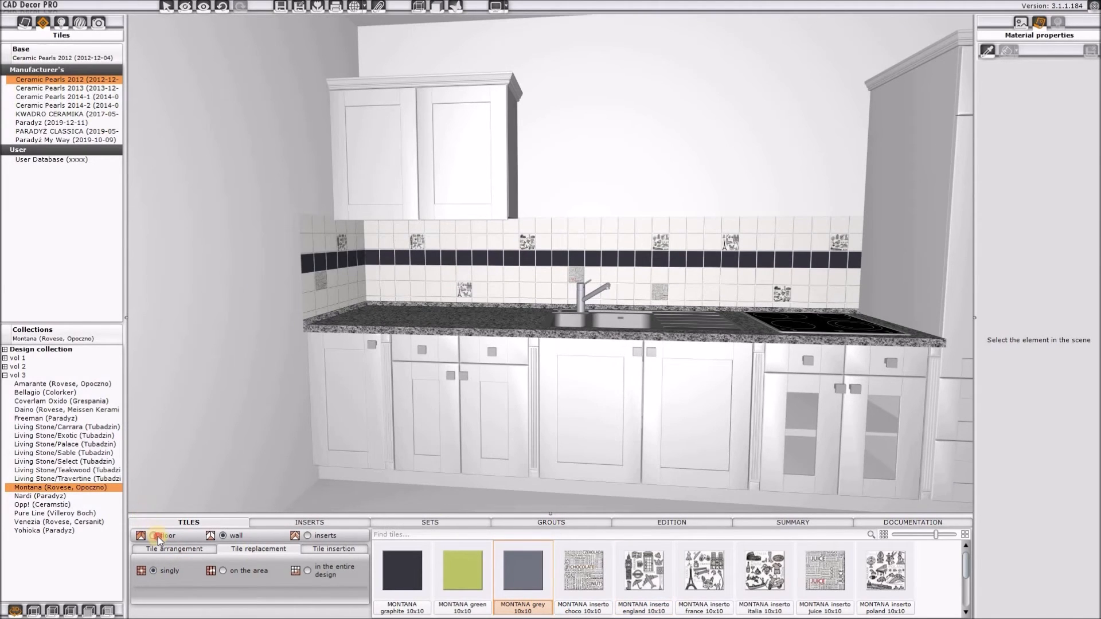
{"action": "left_click", "coordinate": [156, 536]}
{"action": "left_click_drag", "start_coordinate": [534, 437], "coordinate": [241, 459]}
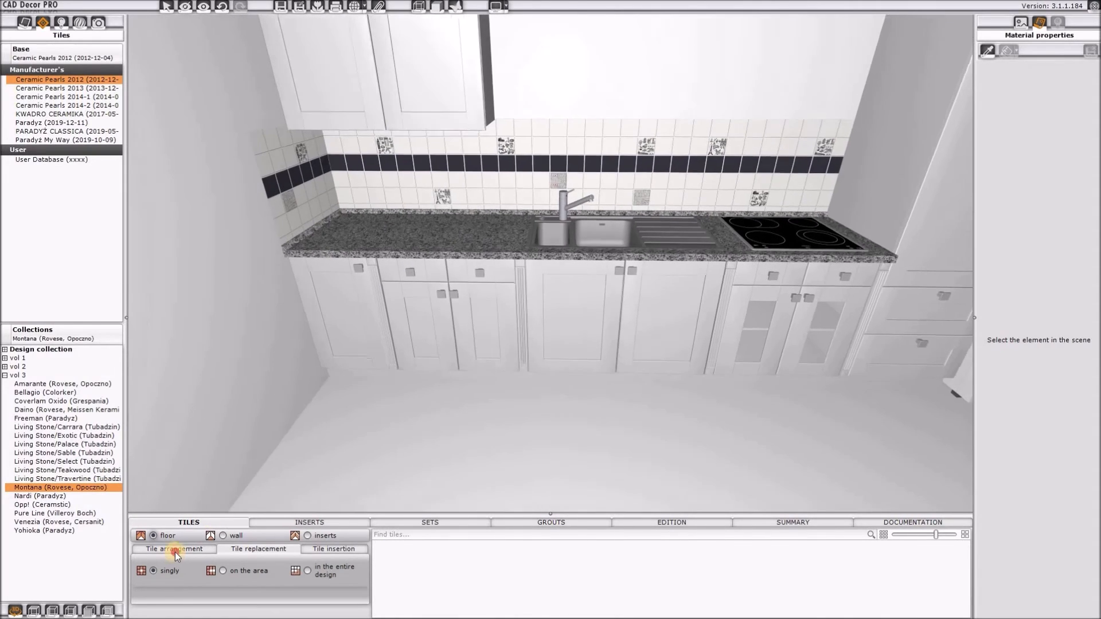
{"action": "left_click", "coordinate": [174, 550]}
{"action": "middle_click_drag", "start_coordinate": [477, 264], "coordinate": [450, 240]}
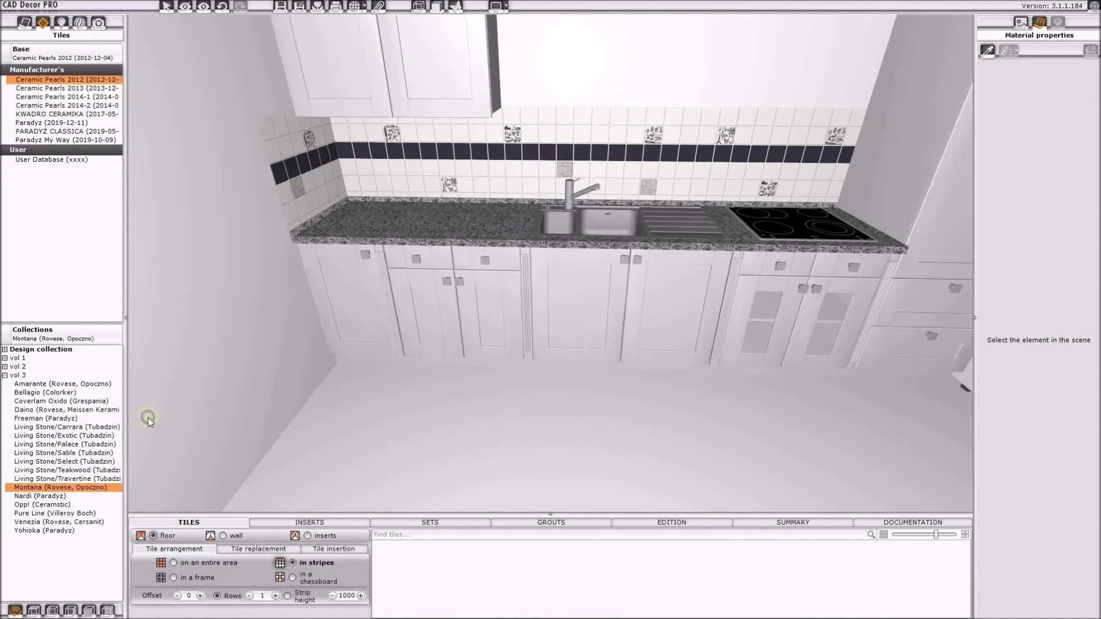
{"action": "left_click", "coordinate": [60, 385]}
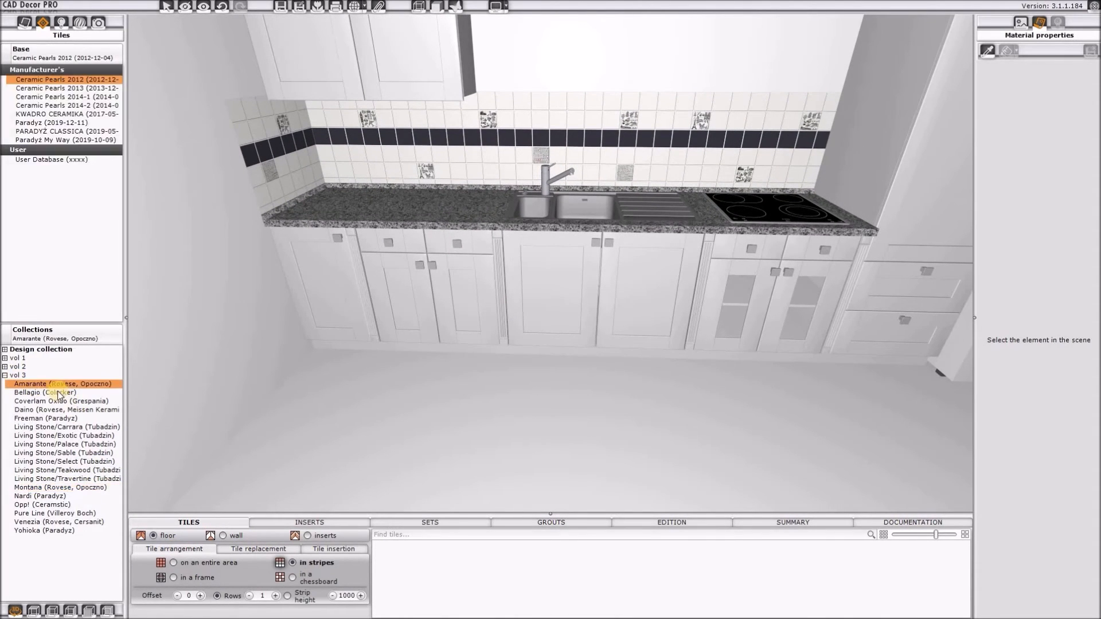
{"action": "left_click", "coordinate": [56, 392]}
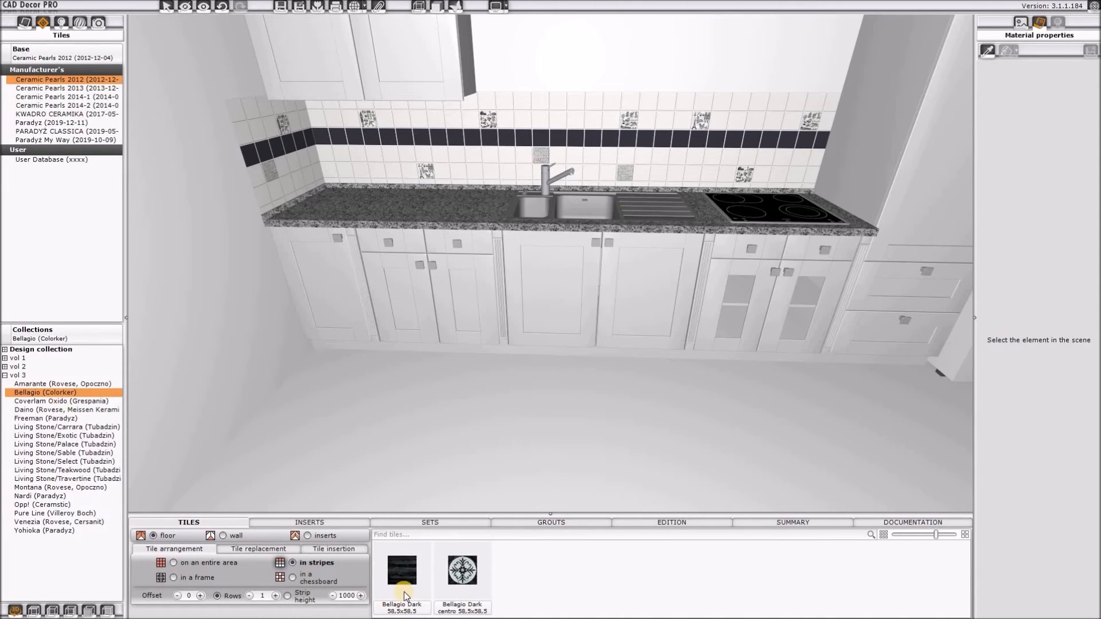
{"action": "left_click", "coordinate": [401, 589]}
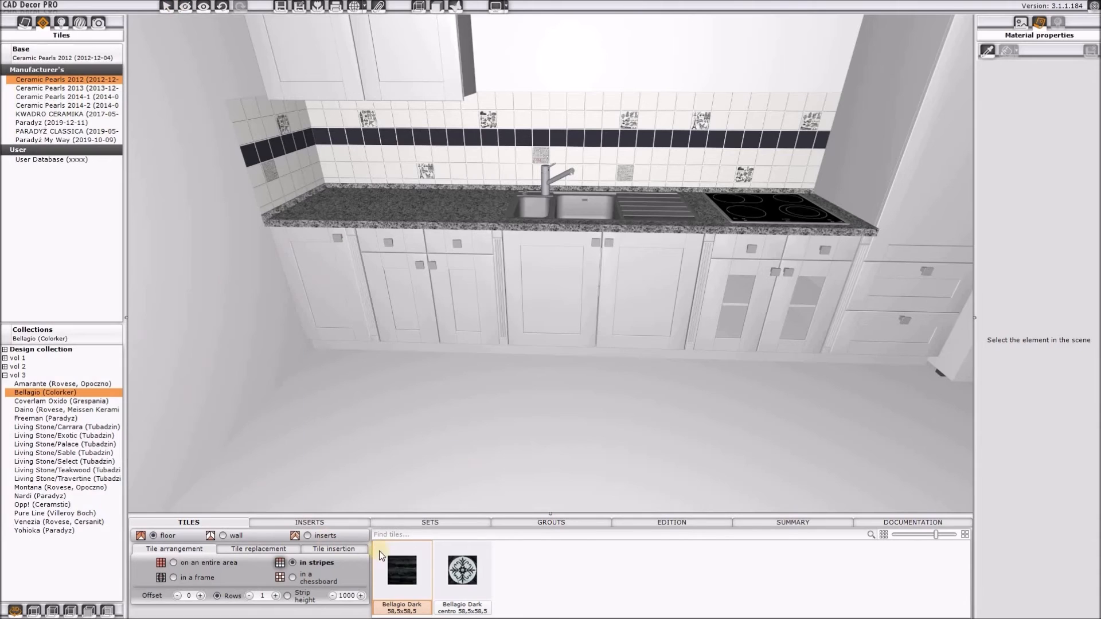
{"action": "left_click", "coordinate": [189, 564]}
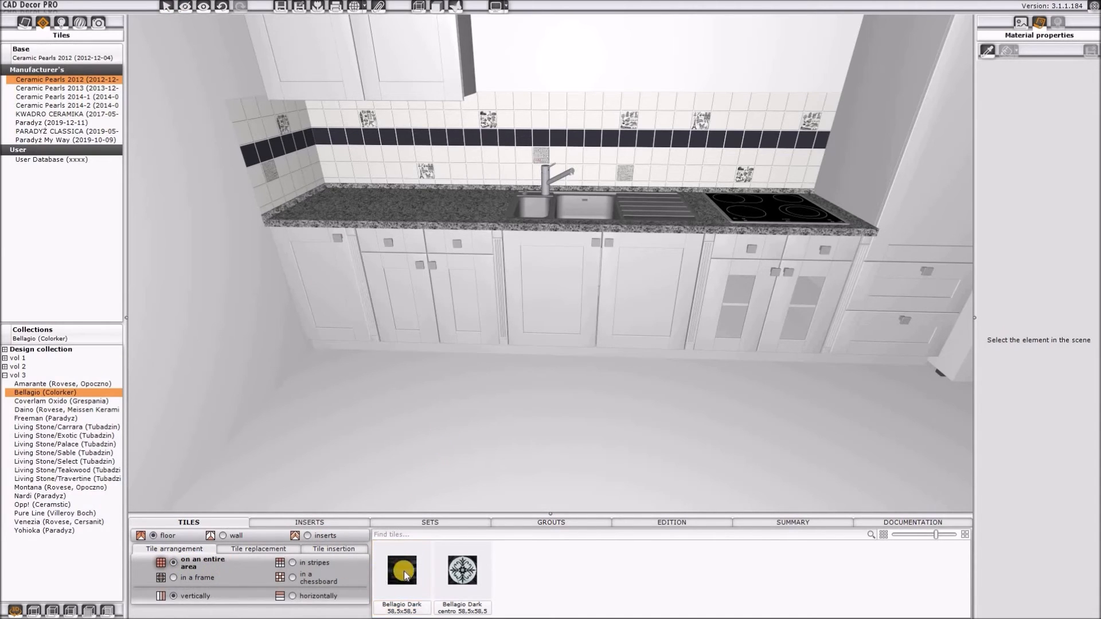
{"action": "left_click", "coordinate": [476, 394]}
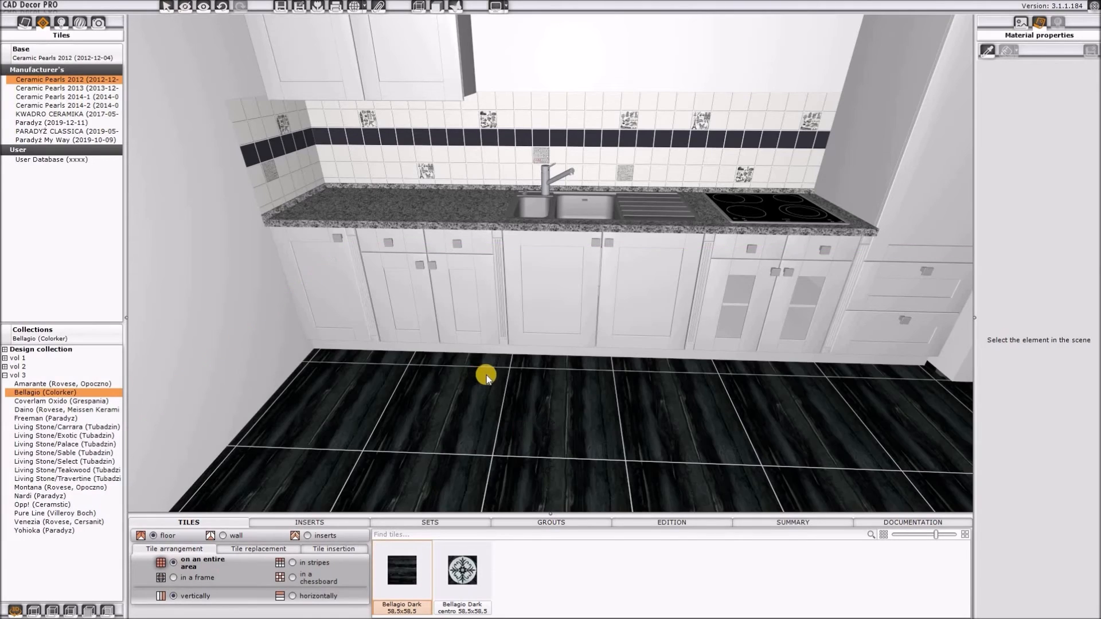
- Fill the back wall above the tiling with a grey colour, RGB 190, 190, 190
{"action": "left_click_drag", "start_coordinate": [486, 375], "coordinate": [796, 179]}
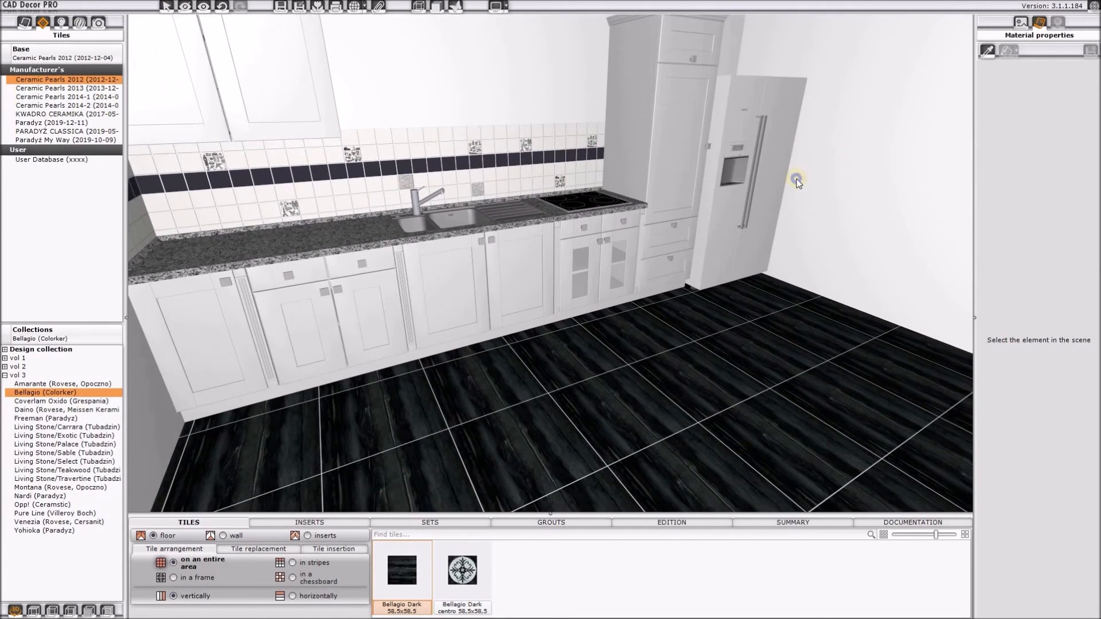
{"action": "left_click_drag", "start_coordinate": [430, 386], "coordinate": [381, 79]}
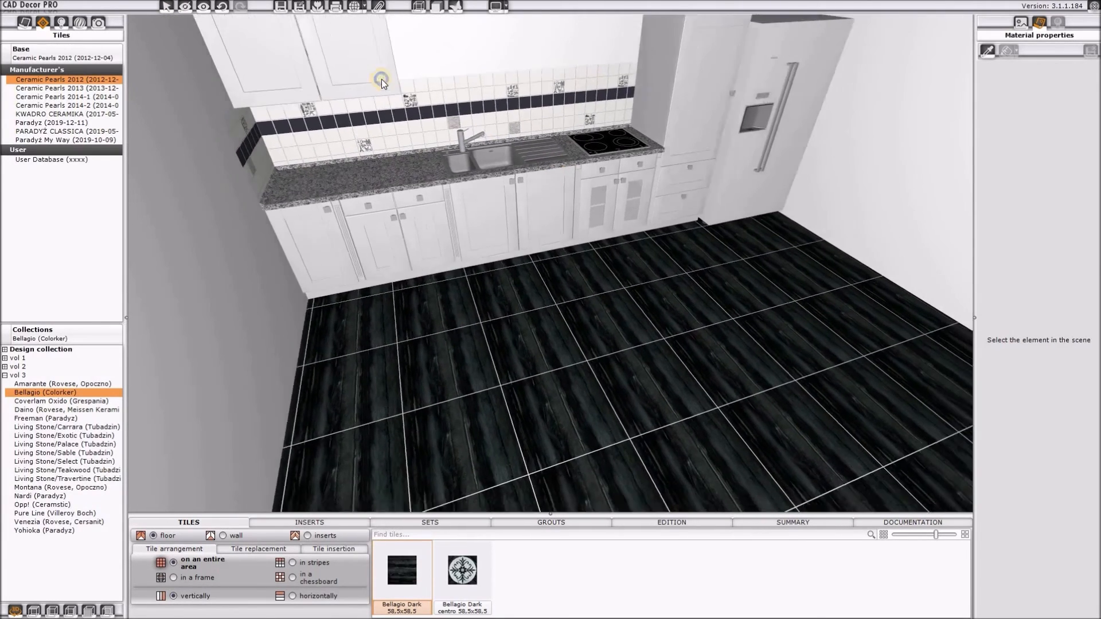
{"action": "left_click_drag", "start_coordinate": [686, 252], "coordinate": [674, 290]}
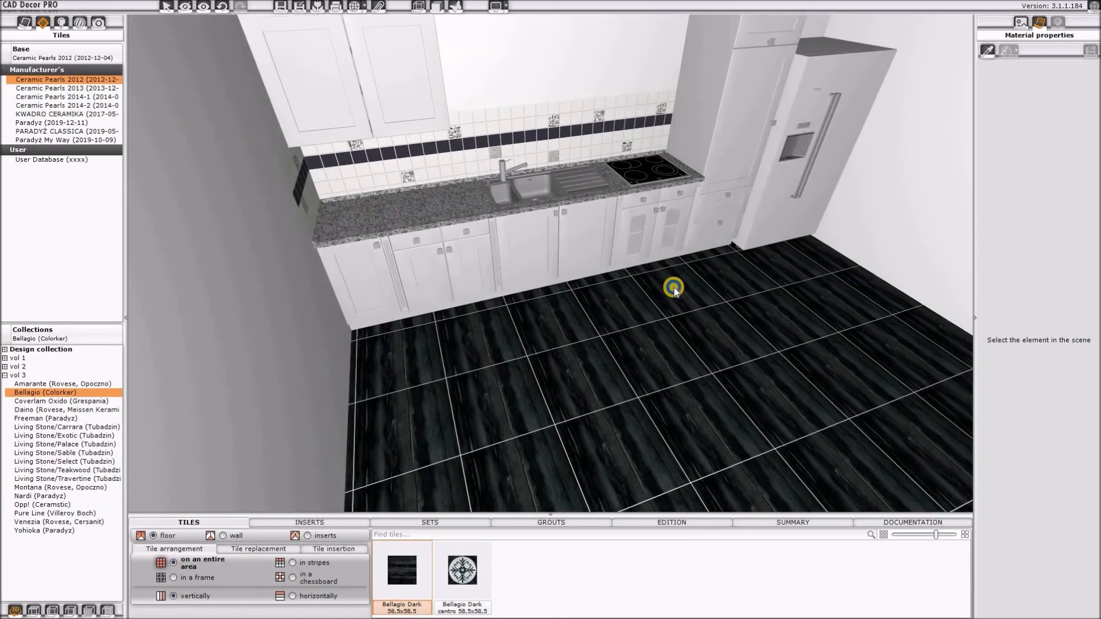
{"action": "right_click_drag", "start_coordinate": [674, 289], "coordinate": [617, 402]}
{"action": "left_click_drag", "start_coordinate": [511, 133], "coordinate": [590, 99]}
{"action": "left_click", "coordinate": [795, 168]}
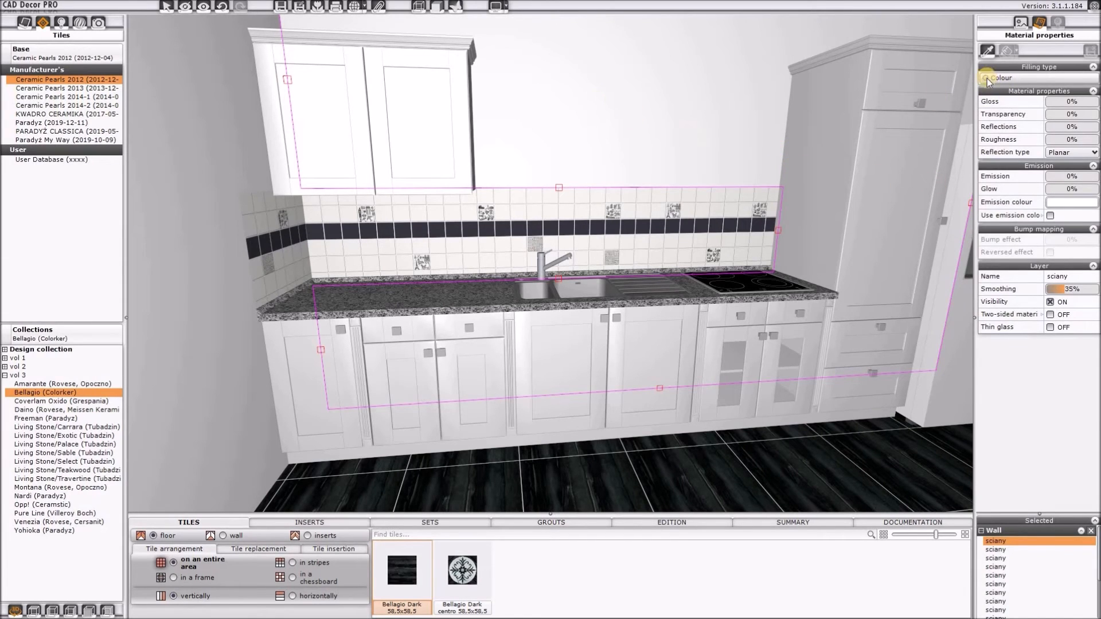
{"action": "left_click", "coordinate": [986, 78]}
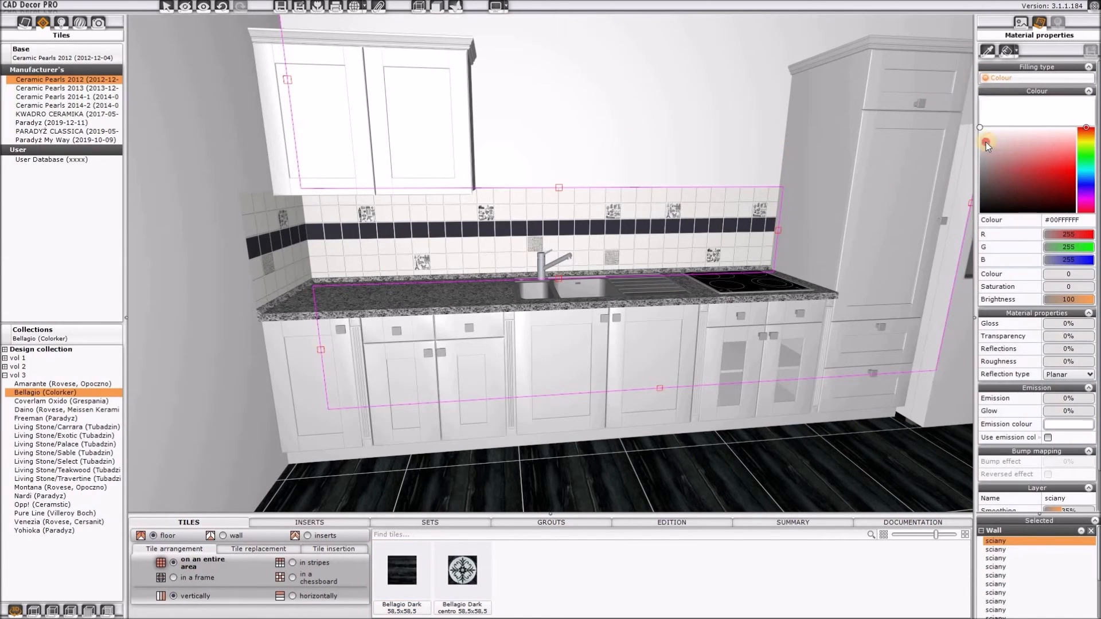
{"action": "left_click_drag", "start_coordinate": [986, 143], "coordinate": [972, 150]}
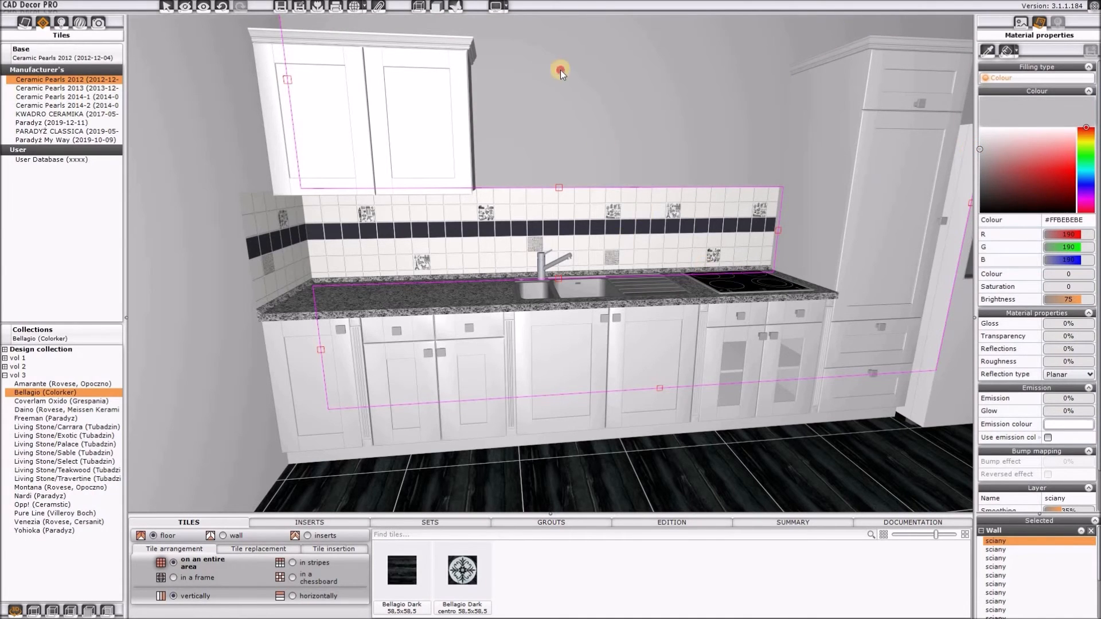
- Apply the back wall's grey colour to the other walls of the room
{"action": "left_click_drag", "start_coordinate": [559, 70], "coordinate": [940, 225]}
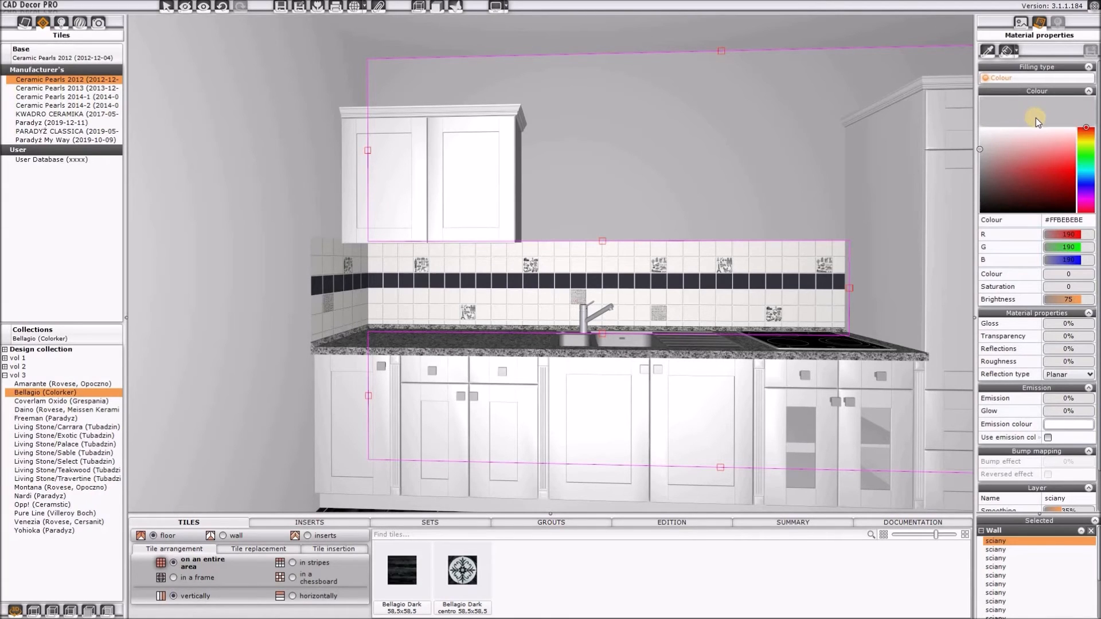
{"action": "left_click", "coordinate": [275, 112]}
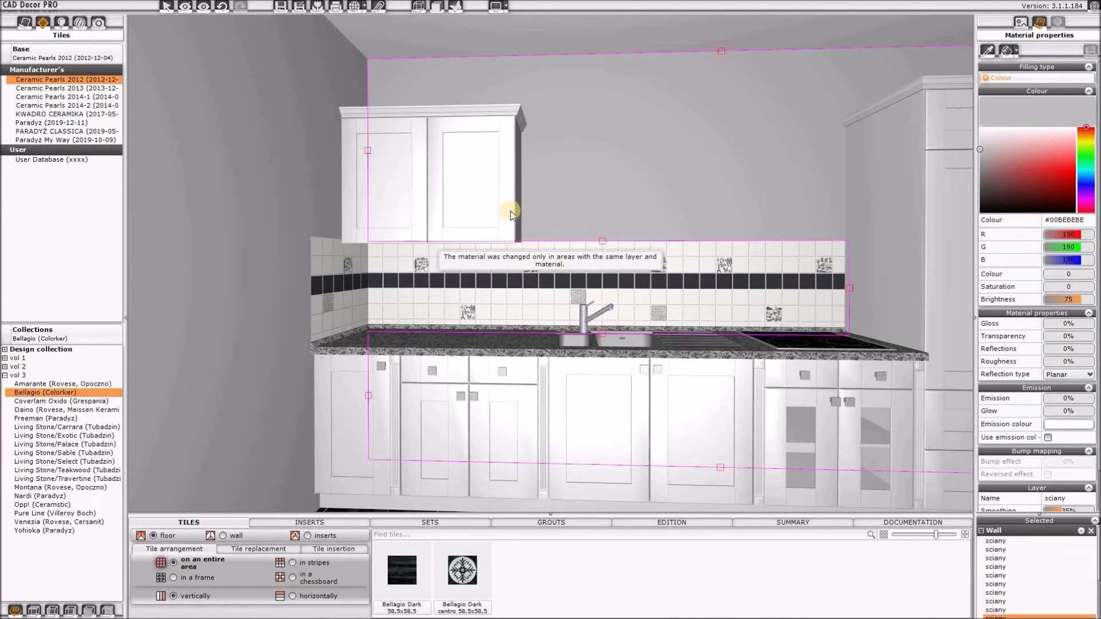
{"action": "left_click_drag", "start_coordinate": [469, 190], "coordinate": [483, 226]}
{"action": "left_click", "coordinate": [535, 320]}
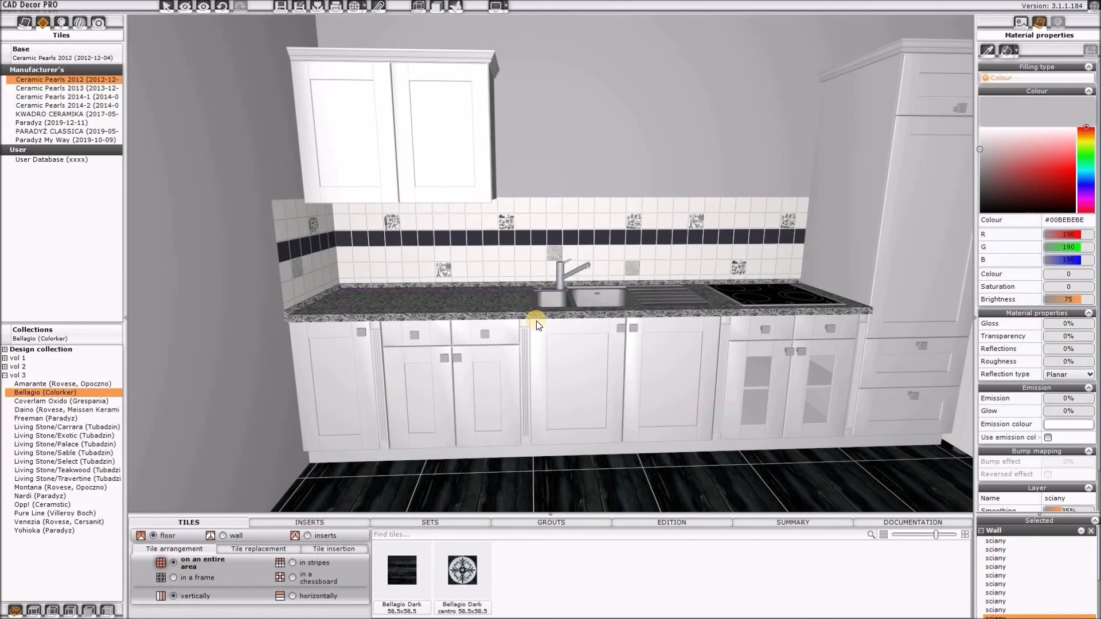
- Set the gloss of the worktop, its edge and the wall slat to 42% together and add reflections to them
{"action": "scroll", "coordinate": [532, 314], "scroll_direction": "up", "scroll_amount": 3}
{"action": "left_click_drag", "start_coordinate": [629, 150], "coordinate": [287, 310]}
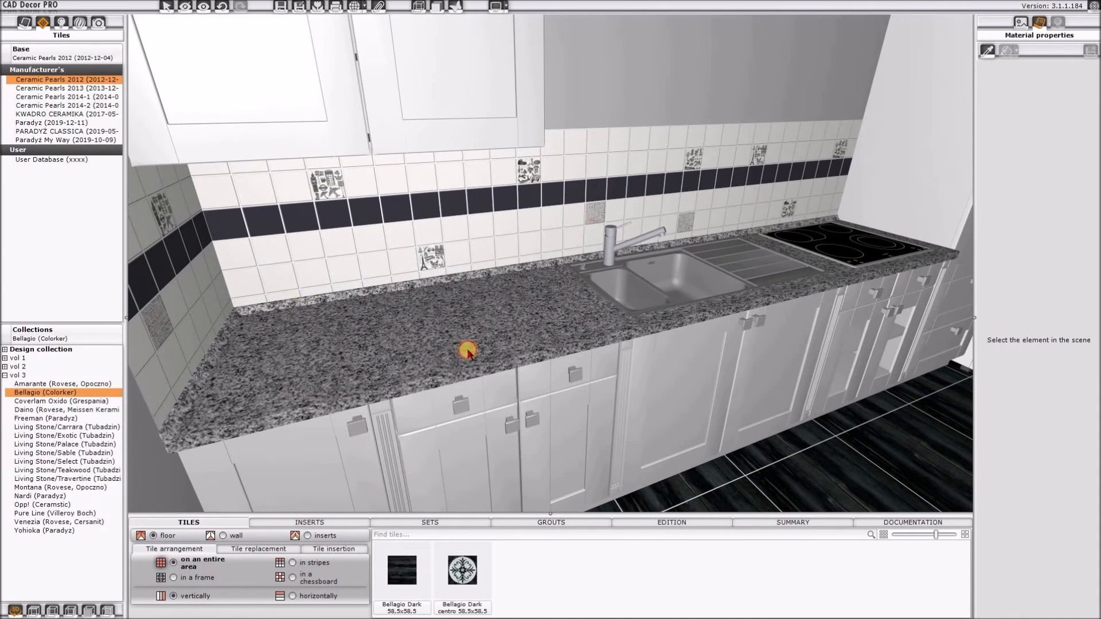
{"action": "left_click", "coordinate": [460, 317]}
{"action": "left_click", "coordinate": [597, 345], "text": "ctrl"}
{"action": "left_click", "coordinate": [635, 400], "text": "ctrl"}
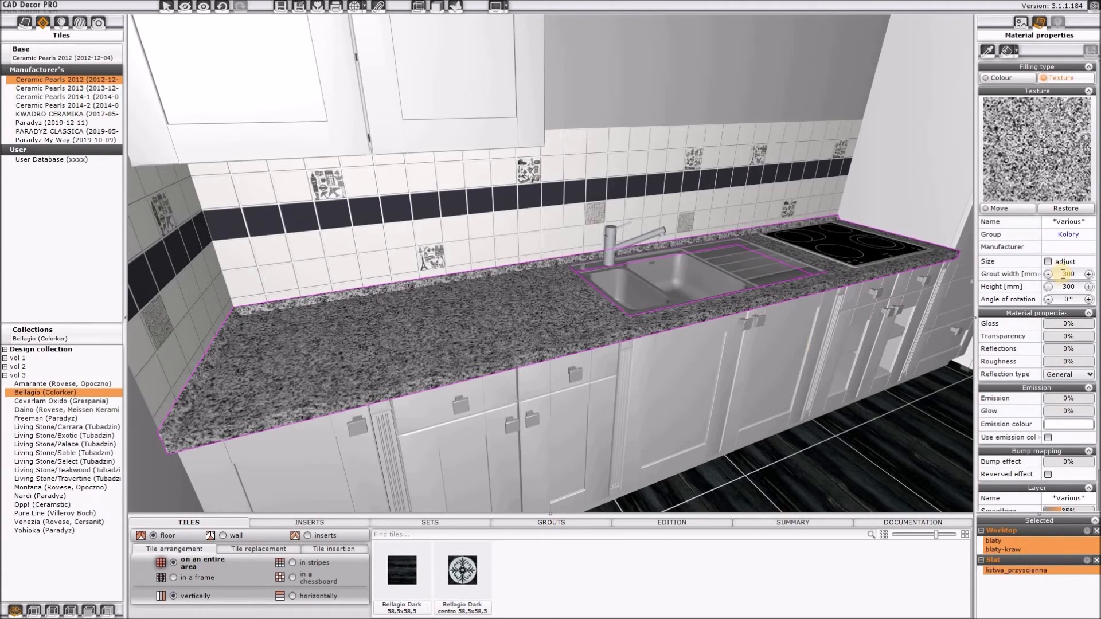
{"action": "left_click", "coordinate": [1052, 325]}
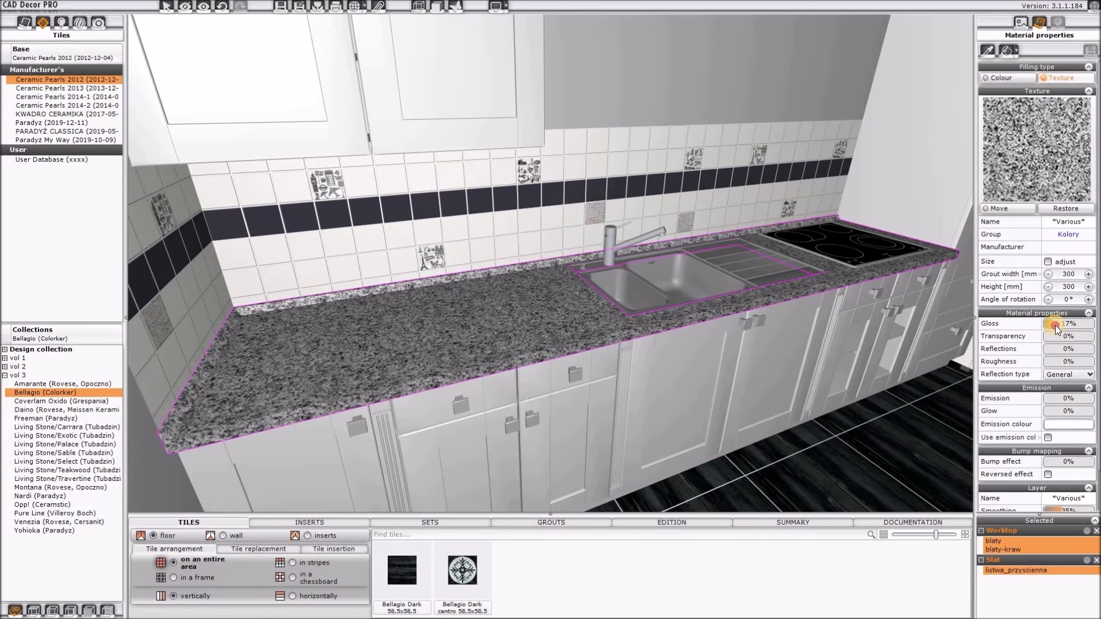
{"action": "left_click", "coordinate": [1065, 326]}
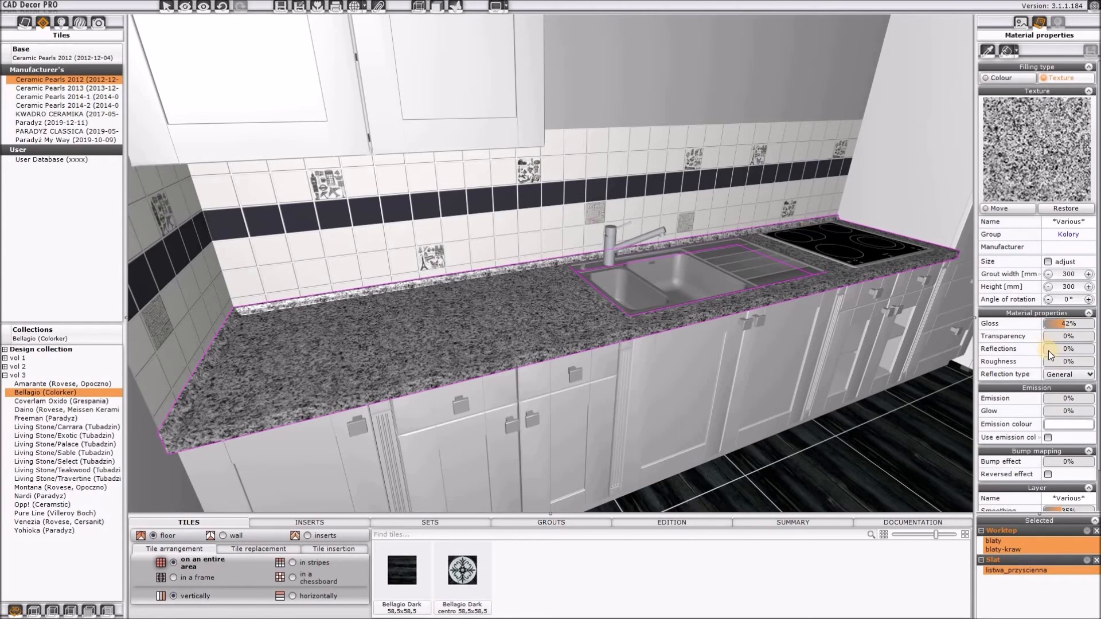
{"action": "left_click", "coordinate": [1055, 351]}
{"action": "left_click", "coordinate": [848, 425]}
- Inspect the finished kitchen from several angles and display the list of lights in the scene
{"action": "scroll", "coordinate": [738, 396], "scroll_direction": "down", "scroll_amount": 3}
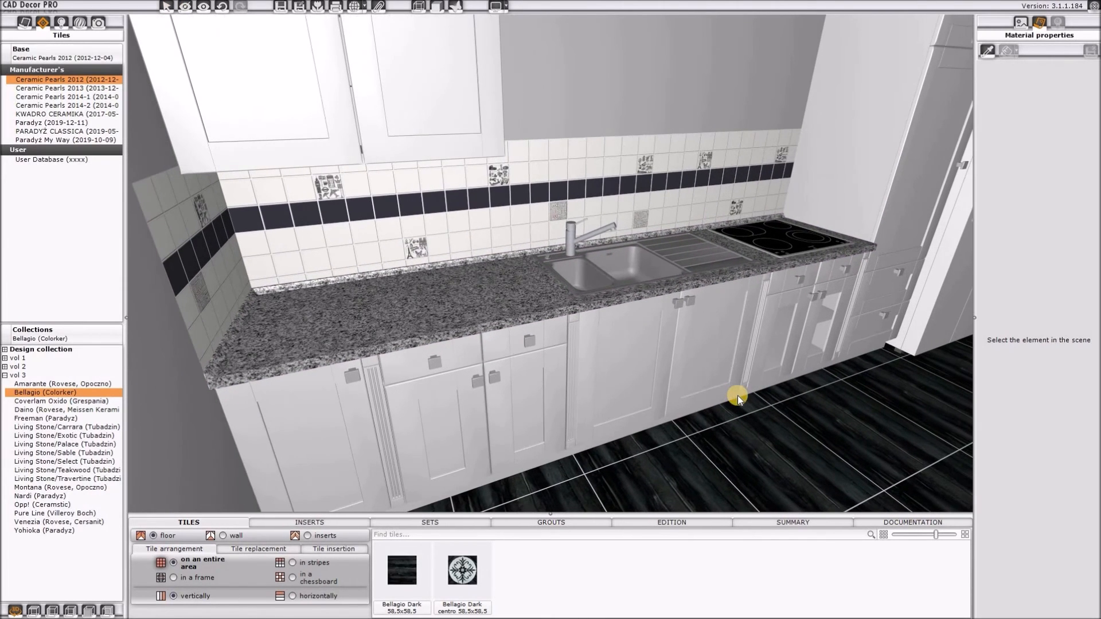
{"action": "scroll", "coordinate": [632, 256], "scroll_direction": "down", "scroll_amount": 2}
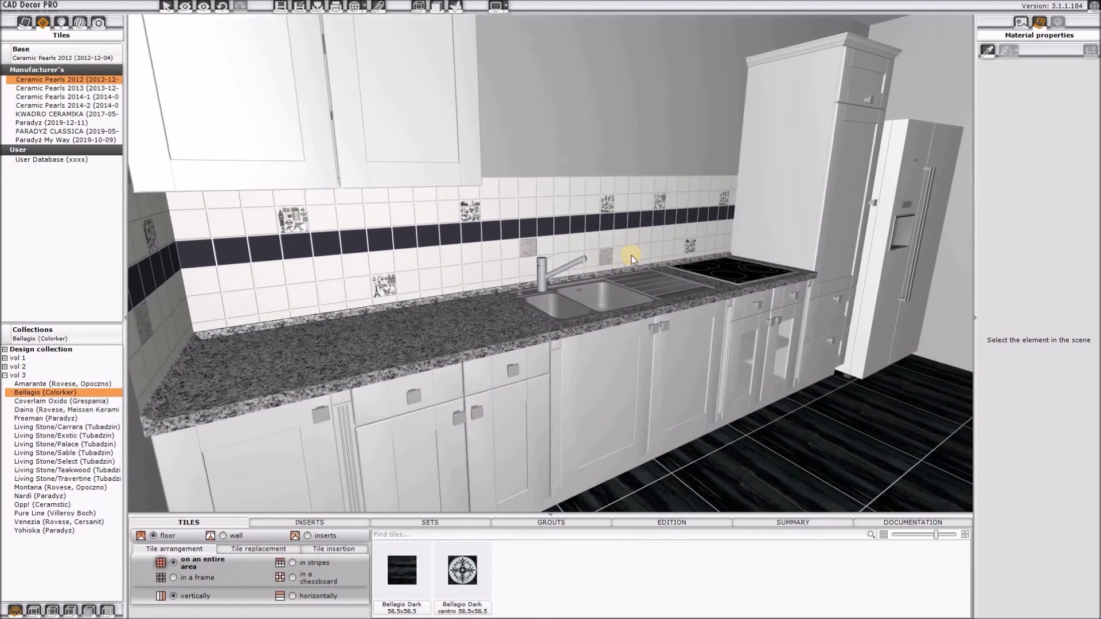
{"action": "scroll", "coordinate": [788, 321], "scroll_direction": "down", "scroll_amount": 3}
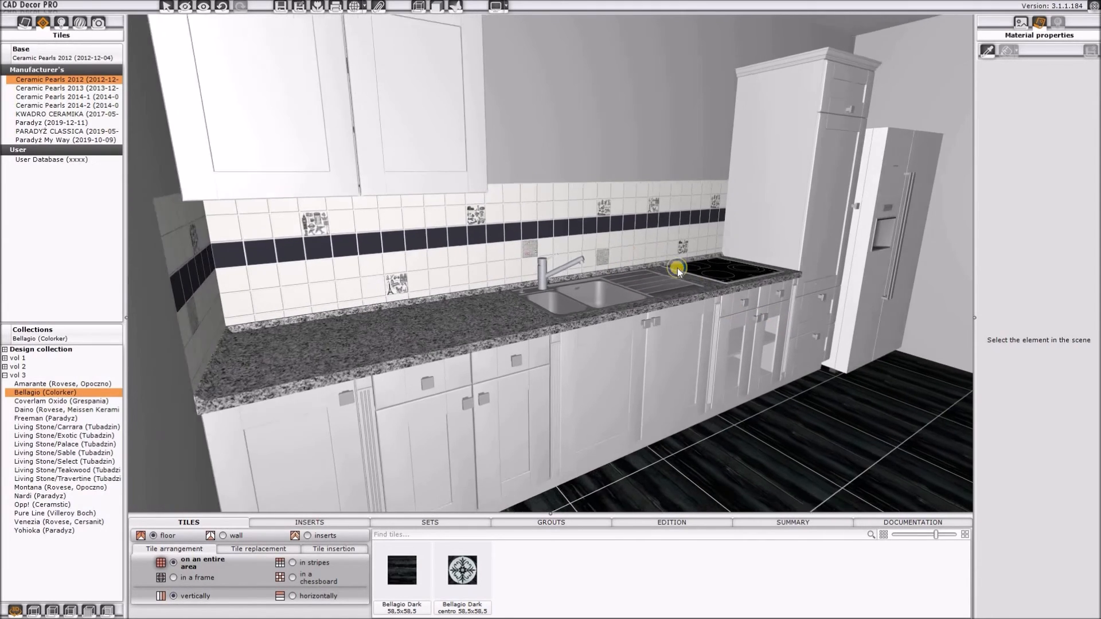
{"action": "scroll", "coordinate": [662, 279], "scroll_direction": "up", "scroll_amount": 1}
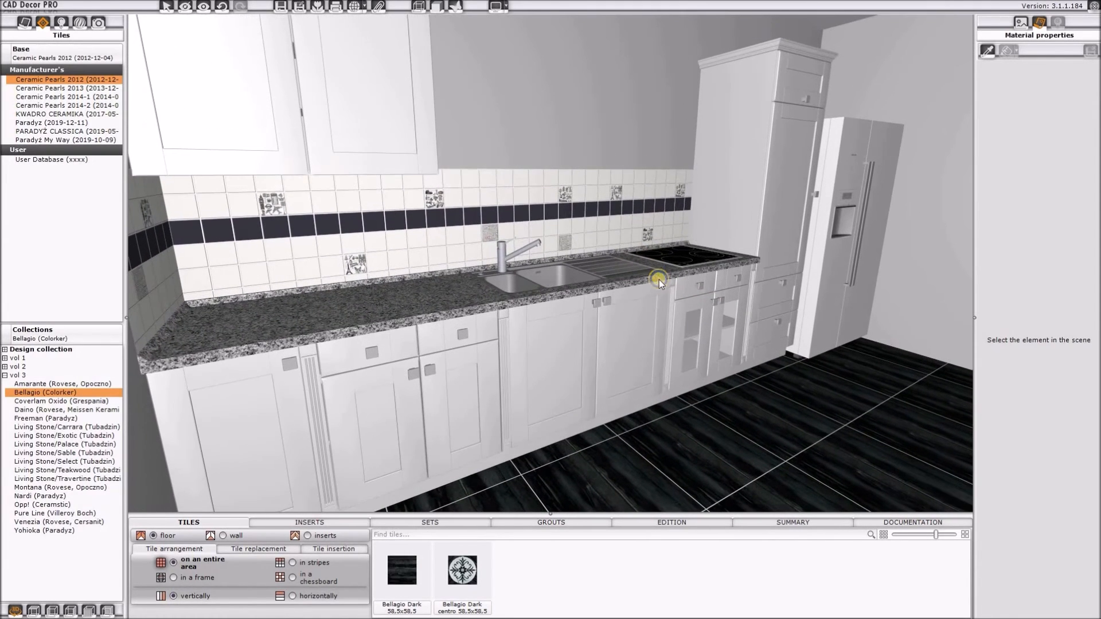
{"action": "left_click", "coordinate": [62, 22]}
{"action": "left_click_drag", "start_coordinate": [826, 172], "coordinate": [71, 39]}
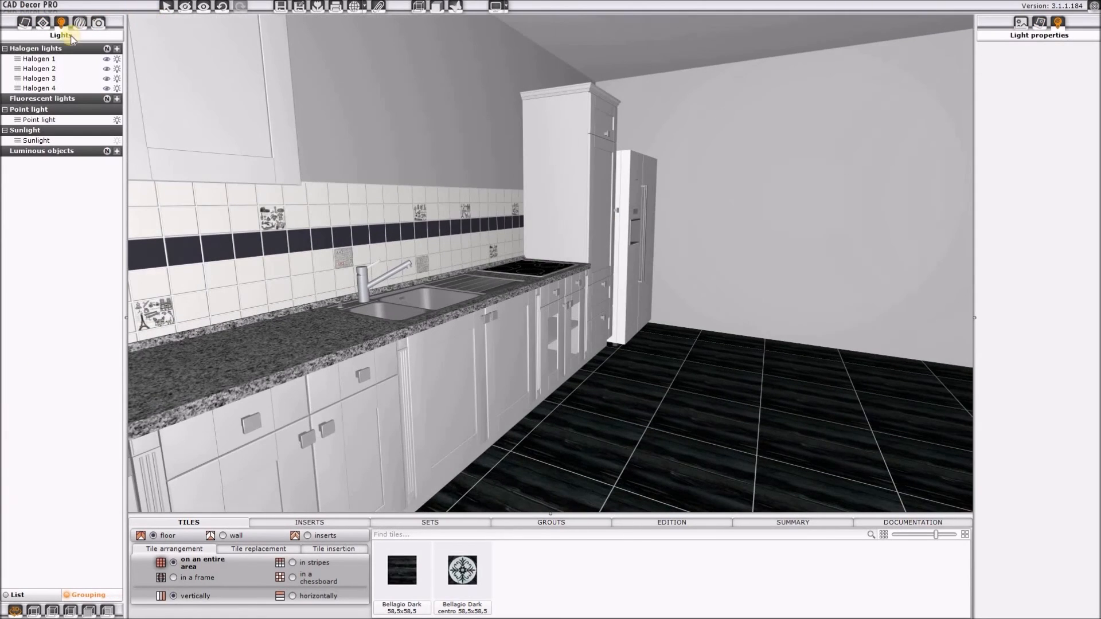
{"action": "left_click", "coordinate": [330, 178]}
{"action": "left_click_drag", "start_coordinate": [581, 156], "coordinate": [299, 363]}
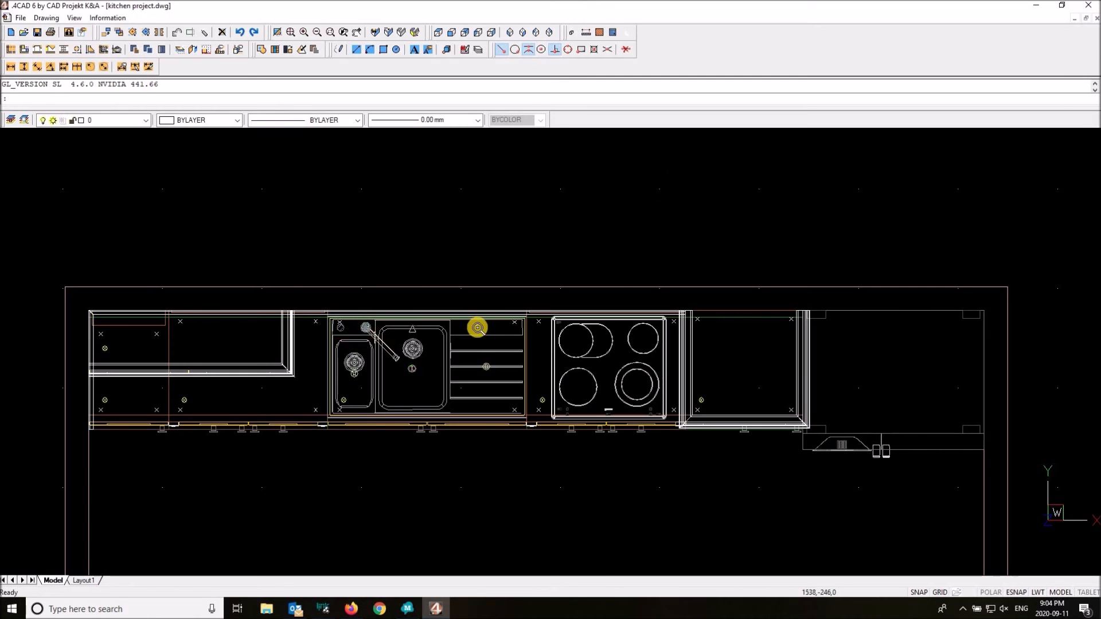
- Switch to the .4CAD kitchen drawing and delete the four halogen lights from the floor plan
{"action": "scroll", "coordinate": [478, 328], "scroll_direction": "down", "scroll_amount": 5}
{"action": "left_click", "coordinate": [568, 405]}
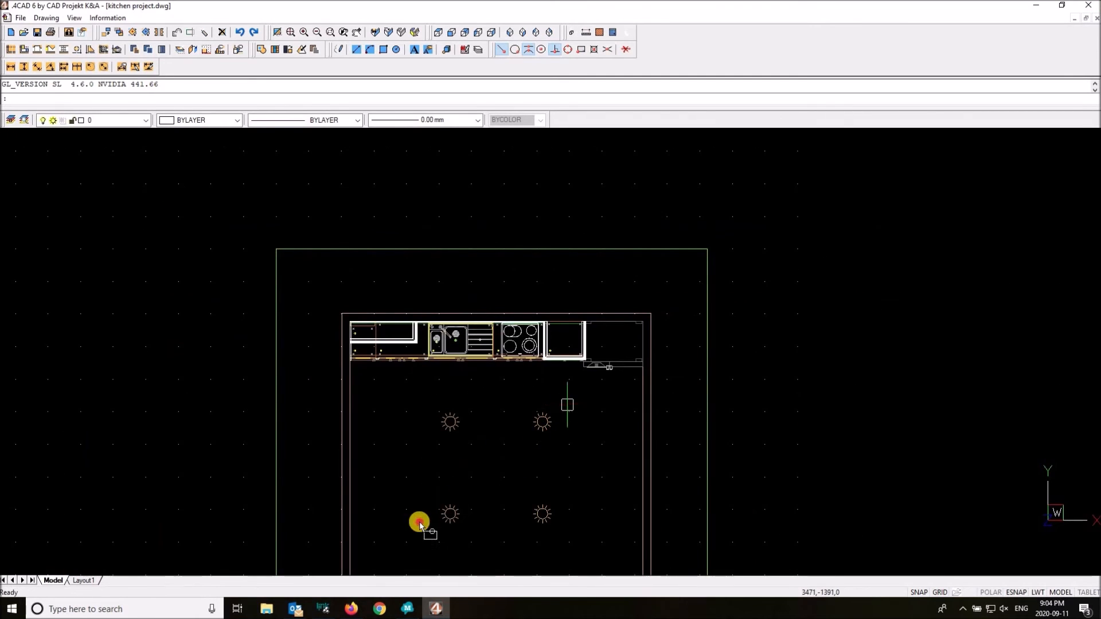
{"action": "left_click", "coordinate": [420, 531]}
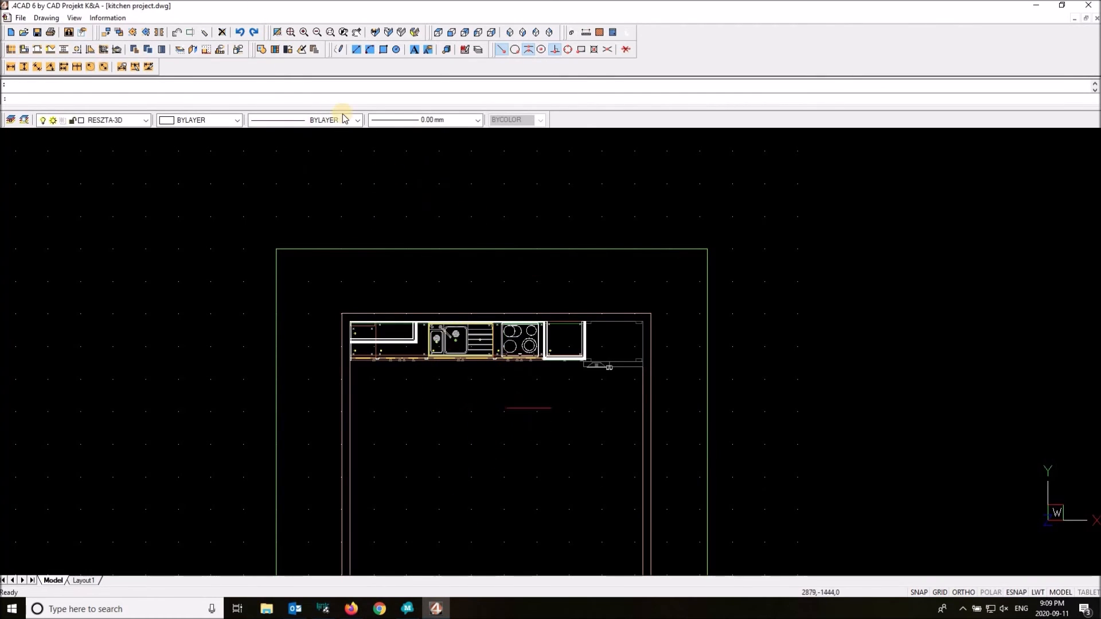
- Insert the CEILING LIGHTS 3 model at insertion level 2600 in front of the wall cabinets, near the room's left wall
{"action": "left_click", "coordinate": [299, 52]}
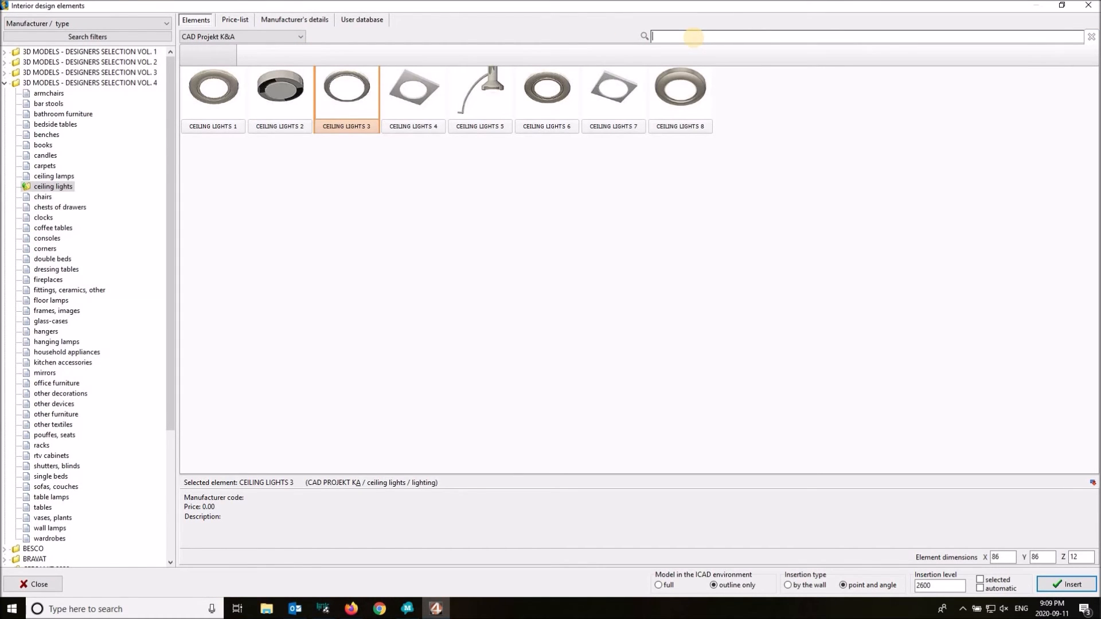
{"action": "type", "text": "lin"}
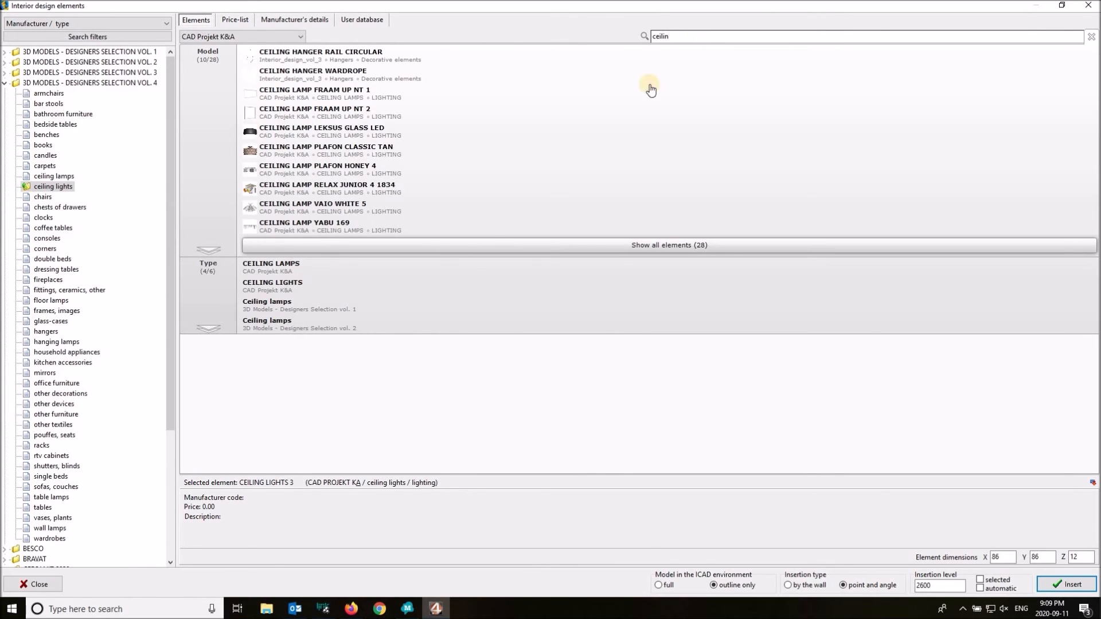
{"action": "left_click", "coordinate": [304, 288]}
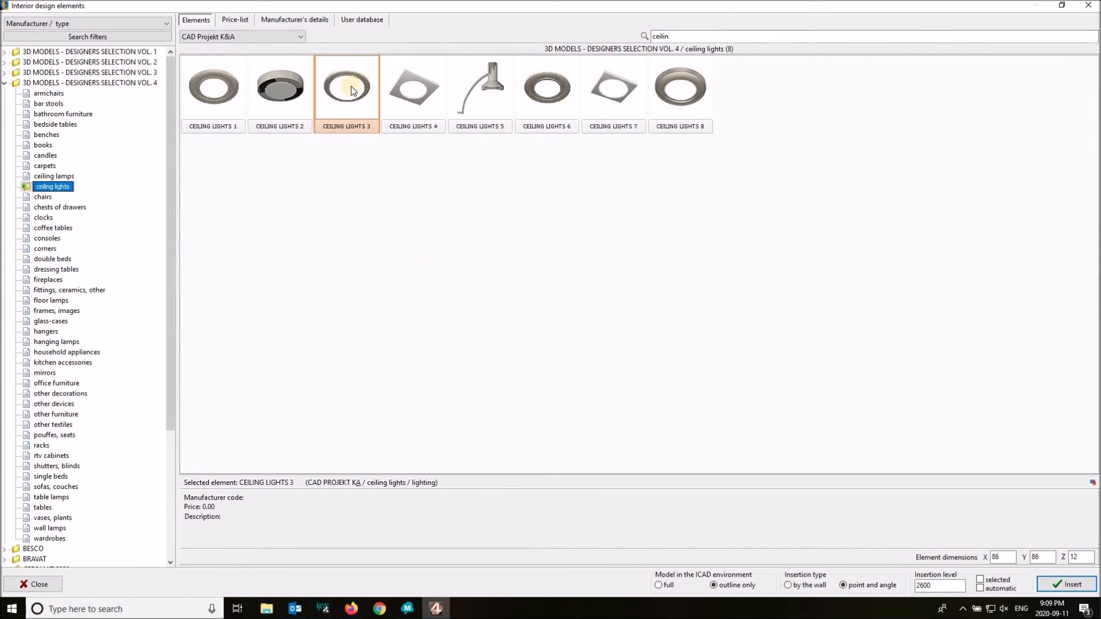
{"action": "left_click", "coordinate": [933, 585]}
{"action": "left_click_drag", "start_coordinate": [903, 586], "coordinate": [924, 585]}
{"action": "left_click", "coordinate": [1045, 586]}
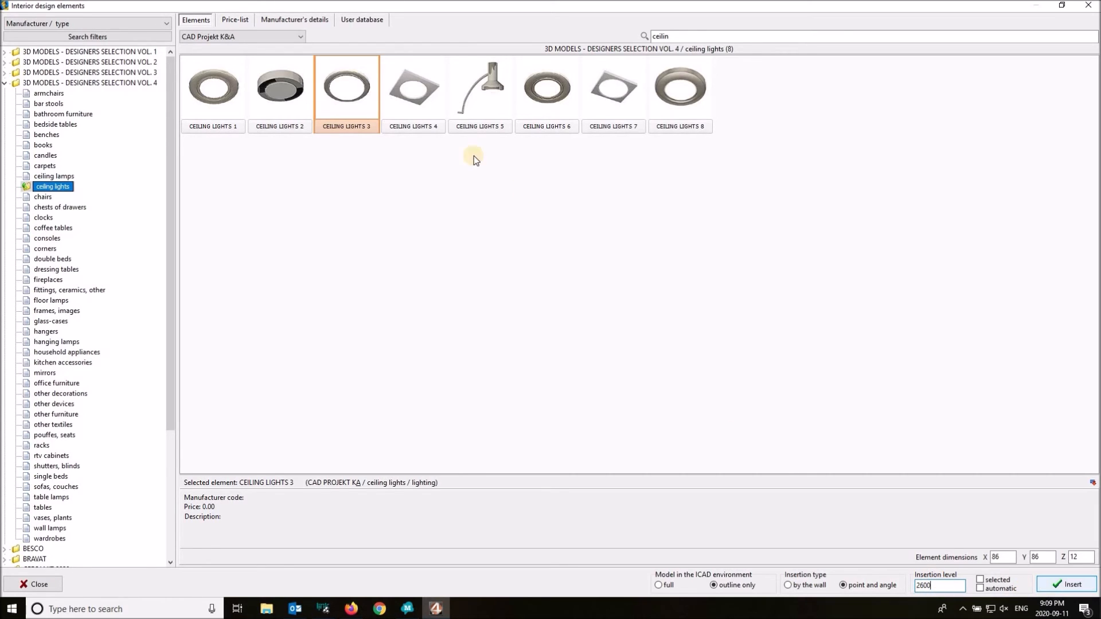
{"action": "left_click", "coordinate": [929, 586]}
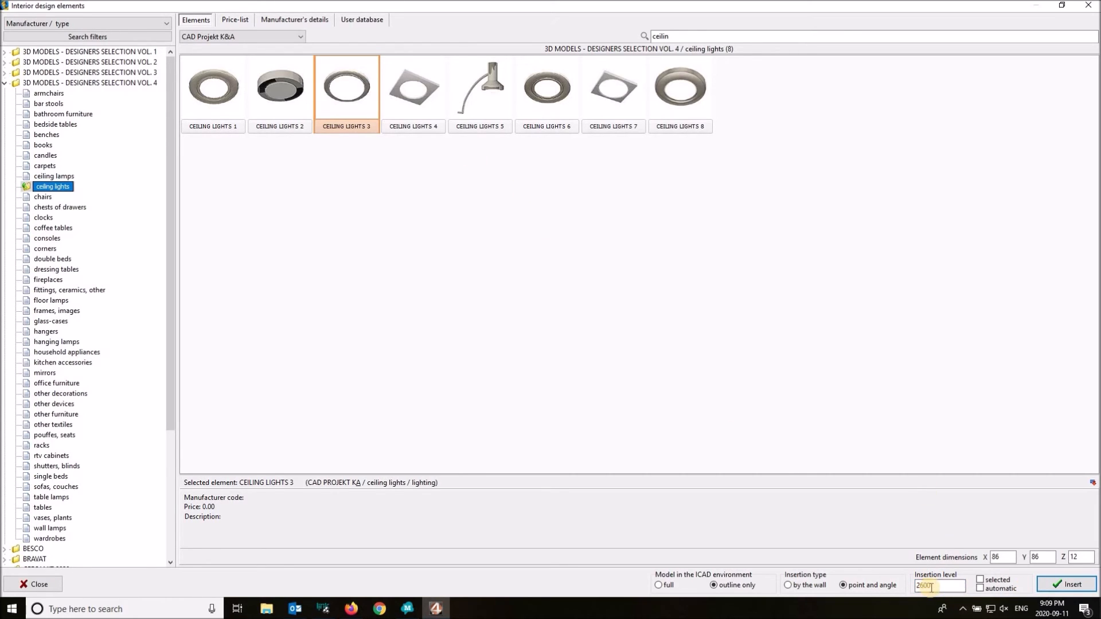
{"action": "left_click", "coordinate": [1061, 586]}
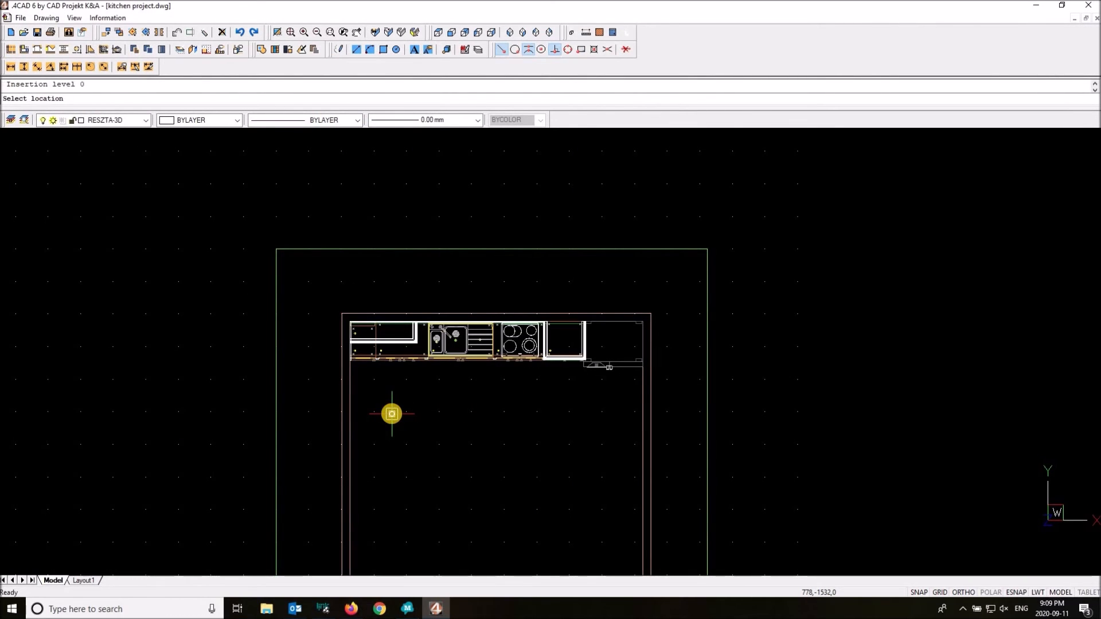
{"action": "left_click", "coordinate": [392, 414]}
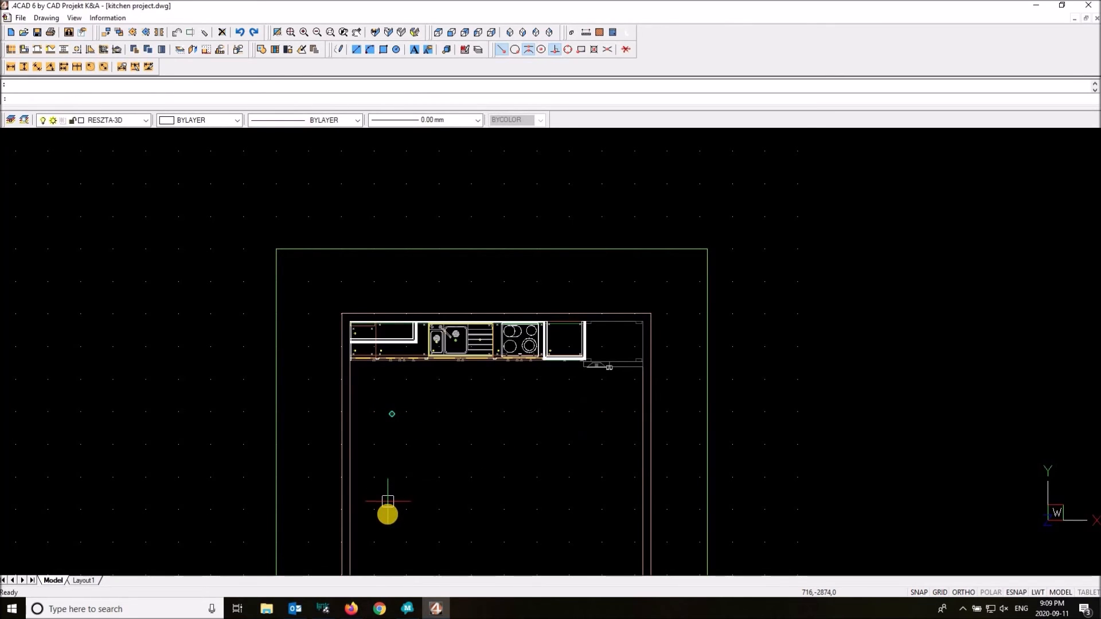
- Copy the ceiling light twice to form an evenly spaced row of three parallel to the cabinets
{"action": "left_click", "coordinate": [425, 401]}
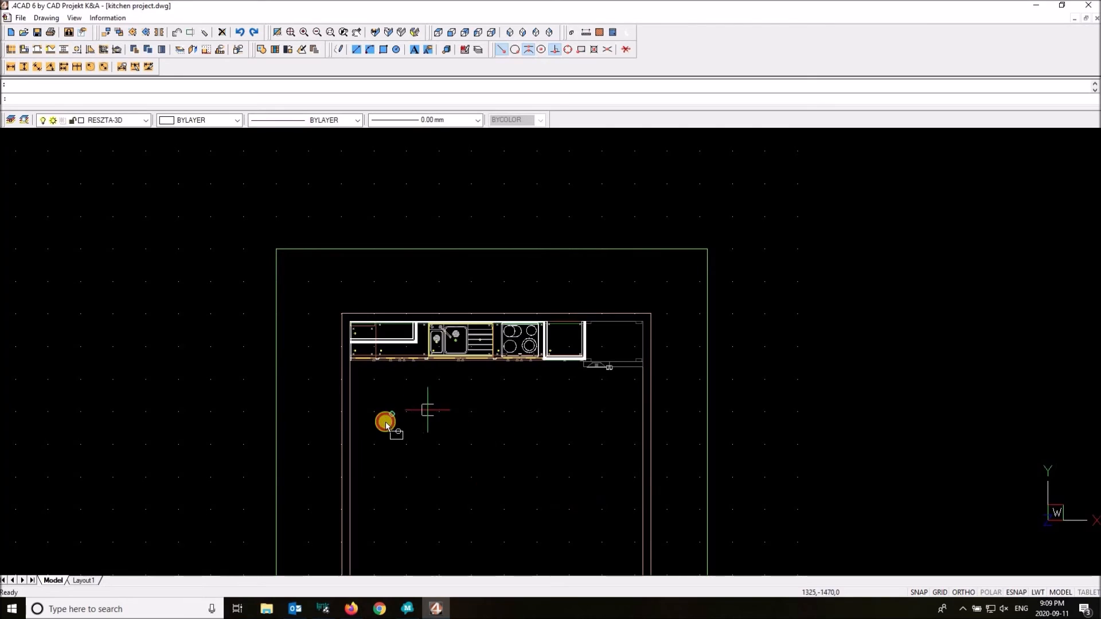
{"action": "left_click", "coordinate": [381, 425]}
{"action": "key", "text": "ctrl+c"}
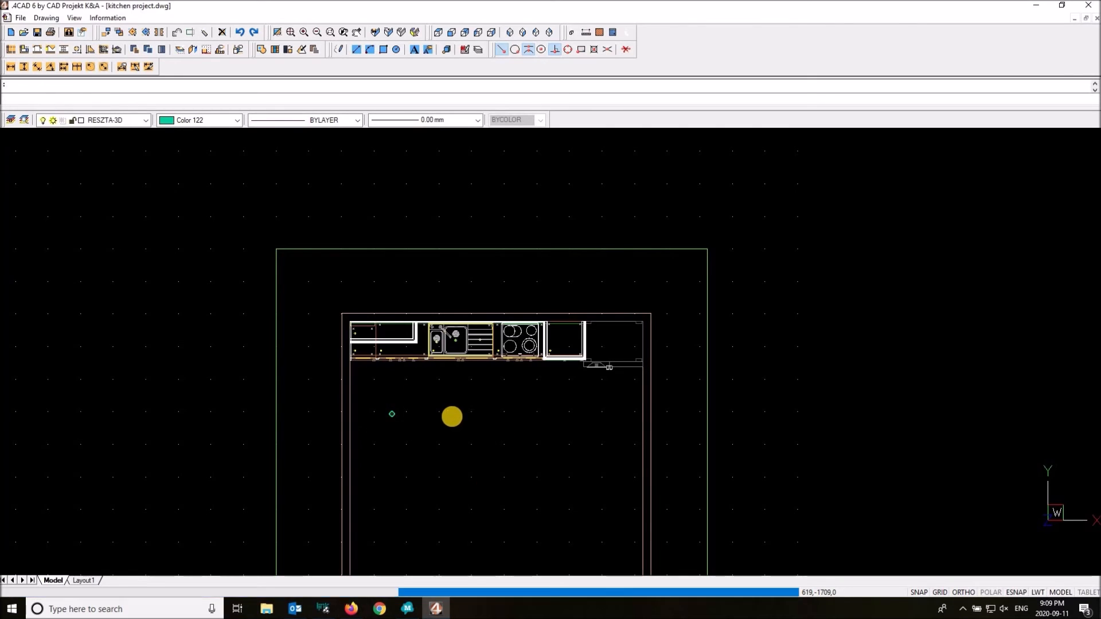
{"action": "key", "text": "ctrl+v"}
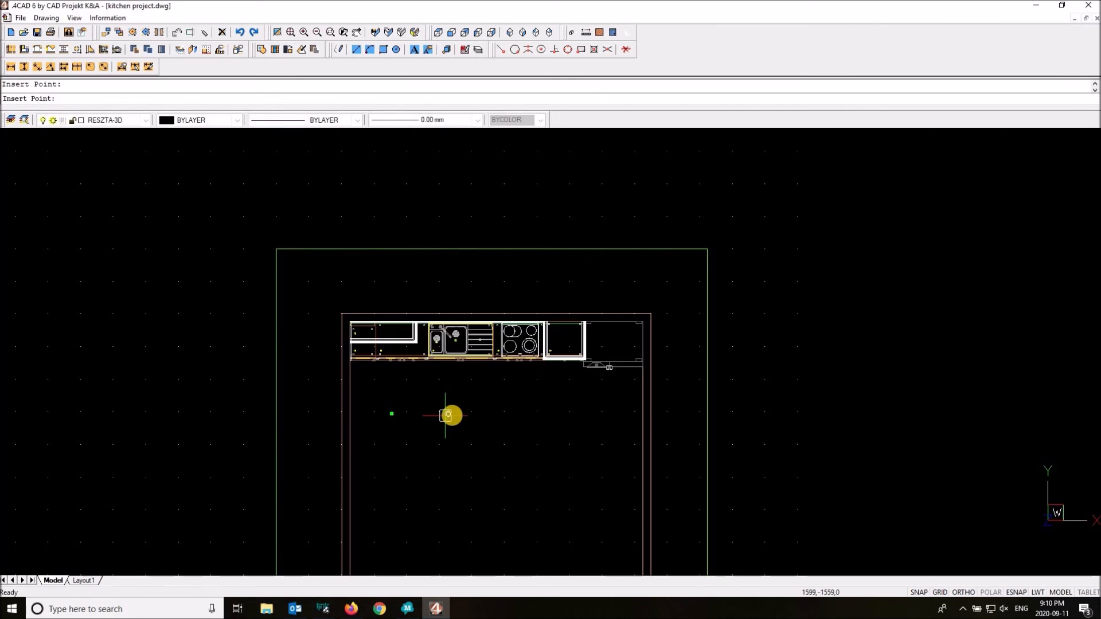
{"action": "left_click", "coordinate": [485, 414]}
{"action": "key", "text": "ctrl+v"}
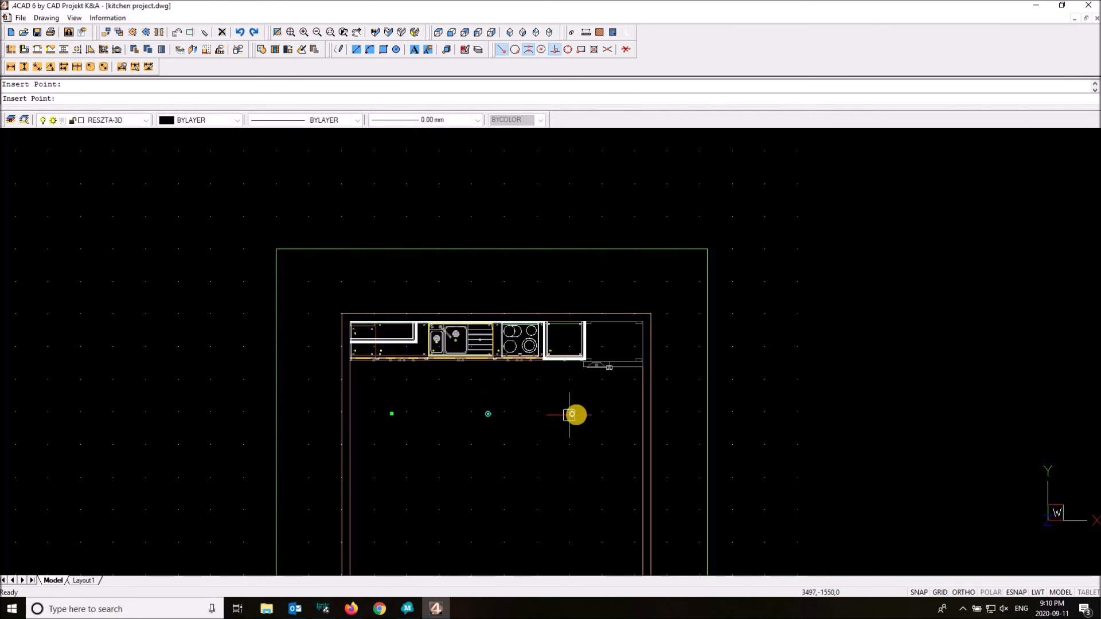
{"action": "left_click", "coordinate": [585, 414]}
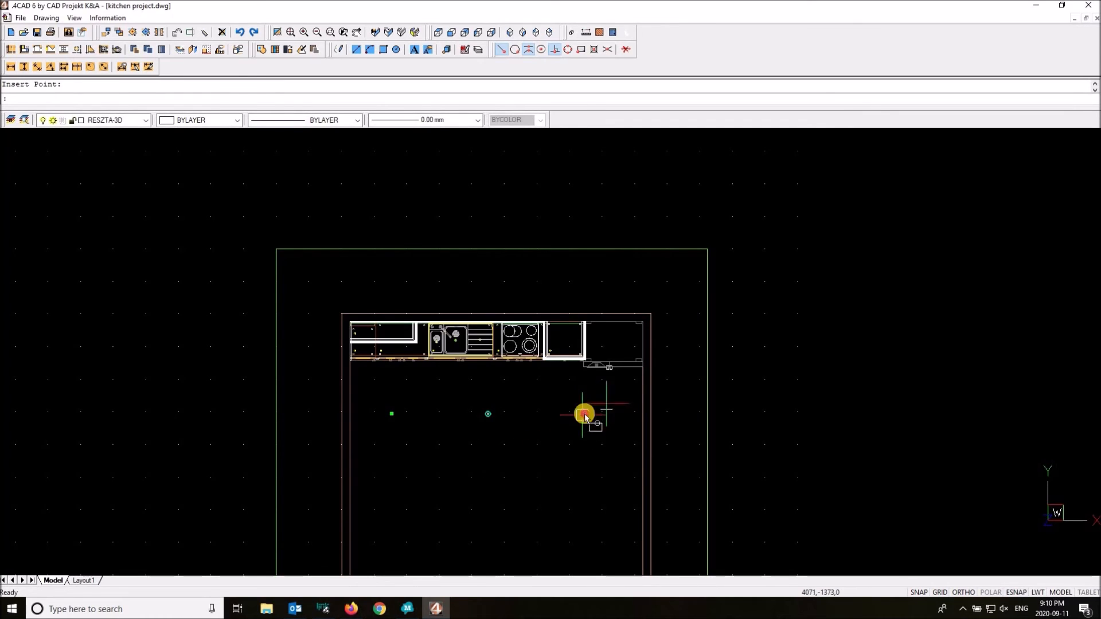
- Copy the row of three ceiling lights as a second row farther from the cabinets and switch to CAD Decor PRO
{"action": "left_click", "coordinate": [608, 396]}
{"action": "left_click", "coordinate": [383, 445]}
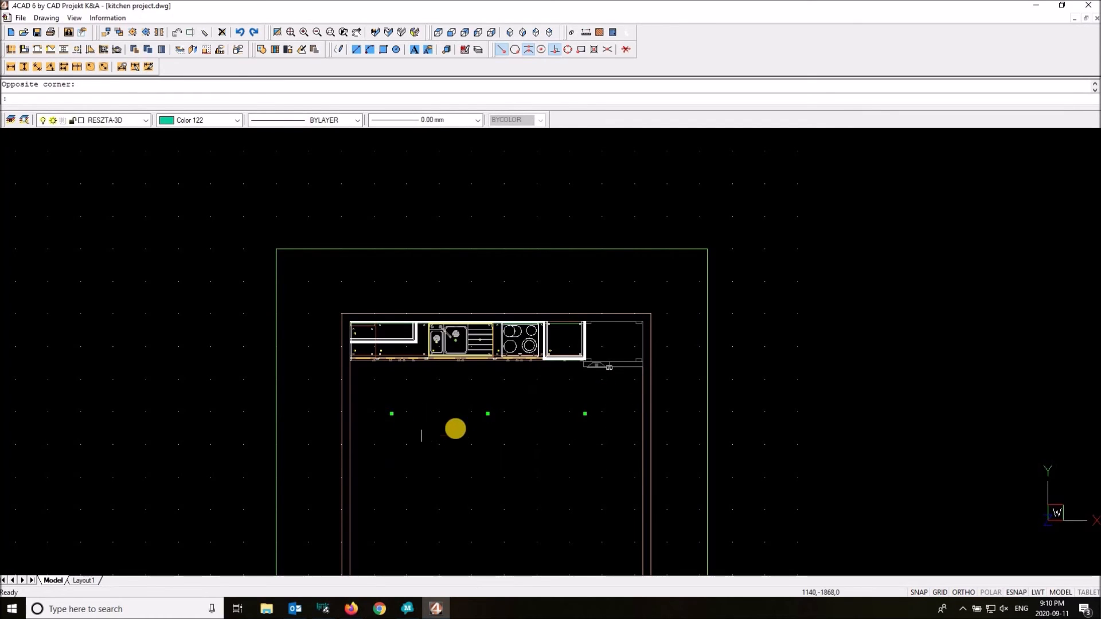
{"action": "key", "text": "ctrl+c"}
{"action": "key", "text": "ctrl+v"}
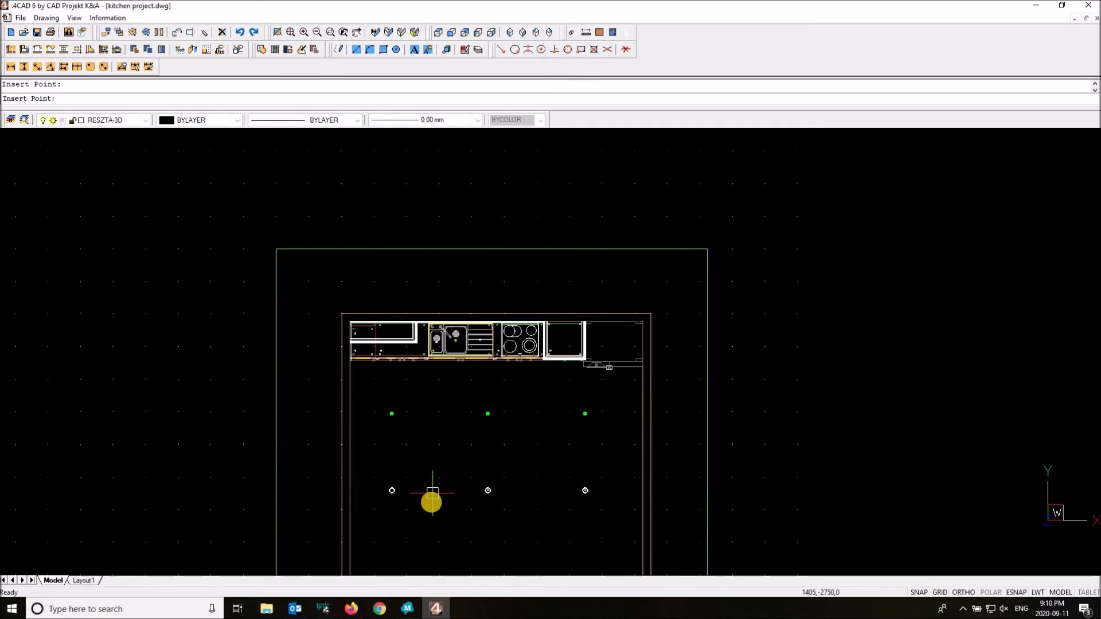
{"action": "left_click", "coordinate": [548, 445]}
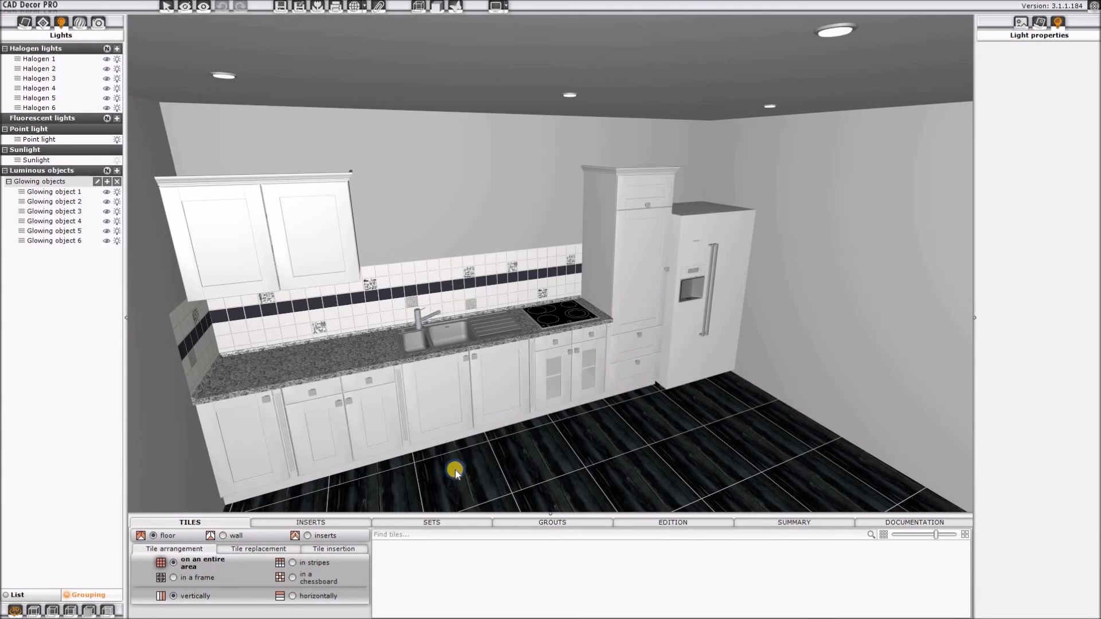
- Set all six halogen lights together to 30% intensity and a neutral white colour, #FFFEF8FE
{"action": "mouse_move", "coordinate": [455, 462]}
{"action": "left_mouse_down"}
{"action": "mouse_move", "coordinate": [606, 274]}
{"action": "mouse_move", "coordinate": [639, 177]}
{"action": "mouse_move", "coordinate": [629, 153]}
{"action": "mouse_move", "coordinate": [344, 128]}
{"action": "mouse_move", "coordinate": [76, 60]}
{"action": "mouse_move", "coordinate": [445, 172]}
{"action": "mouse_move", "coordinate": [602, 327]}
{"action": "mouse_move", "coordinate": [501, 253]}
{"action": "mouse_move", "coordinate": [457, 320]}
{"action": "mouse_move", "coordinate": [536, 349]}
{"action": "mouse_move", "coordinate": [401, 230]}
{"action": "mouse_move", "coordinate": [229, 143]}
{"action": "left_mouse_up"}
{"action": "left_click", "coordinate": [58, 48]}
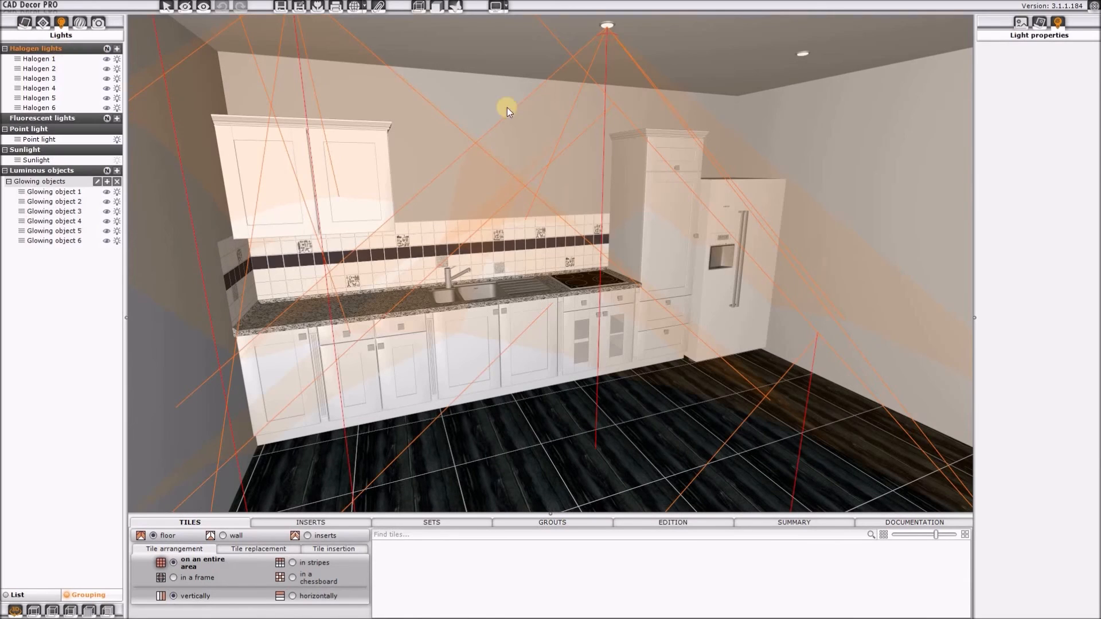
{"action": "left_click_drag", "start_coordinate": [393, 218], "coordinate": [1064, 74]}
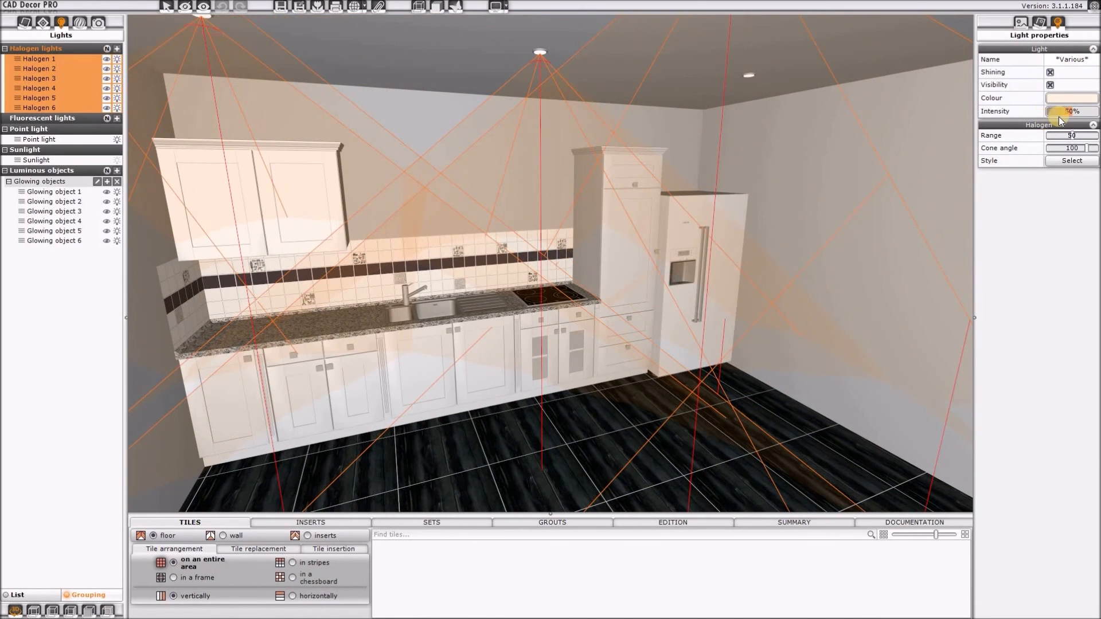
{"action": "left_click", "coordinate": [1062, 111]}
{"action": "left_click", "coordinate": [1068, 99]}
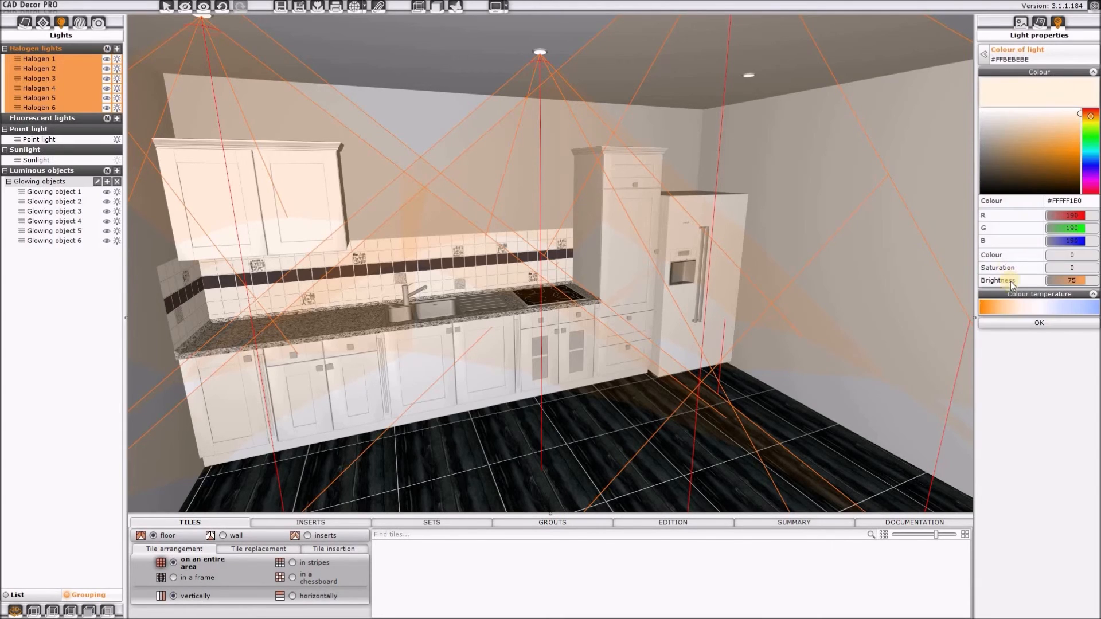
{"action": "left_click", "coordinate": [1041, 308]}
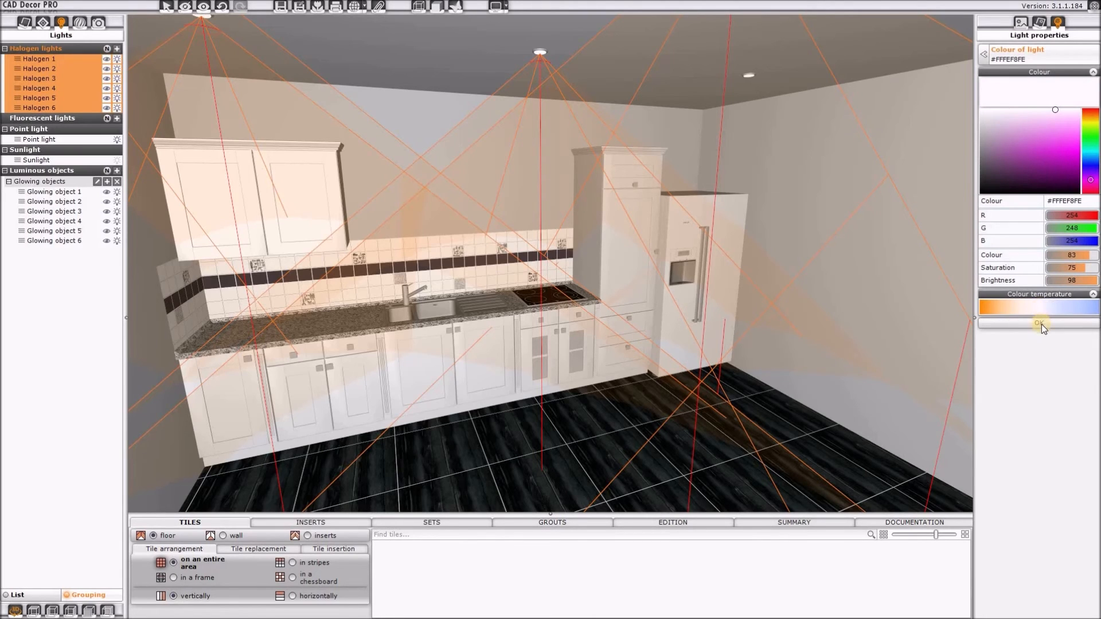
{"action": "left_click", "coordinate": [1042, 323]}
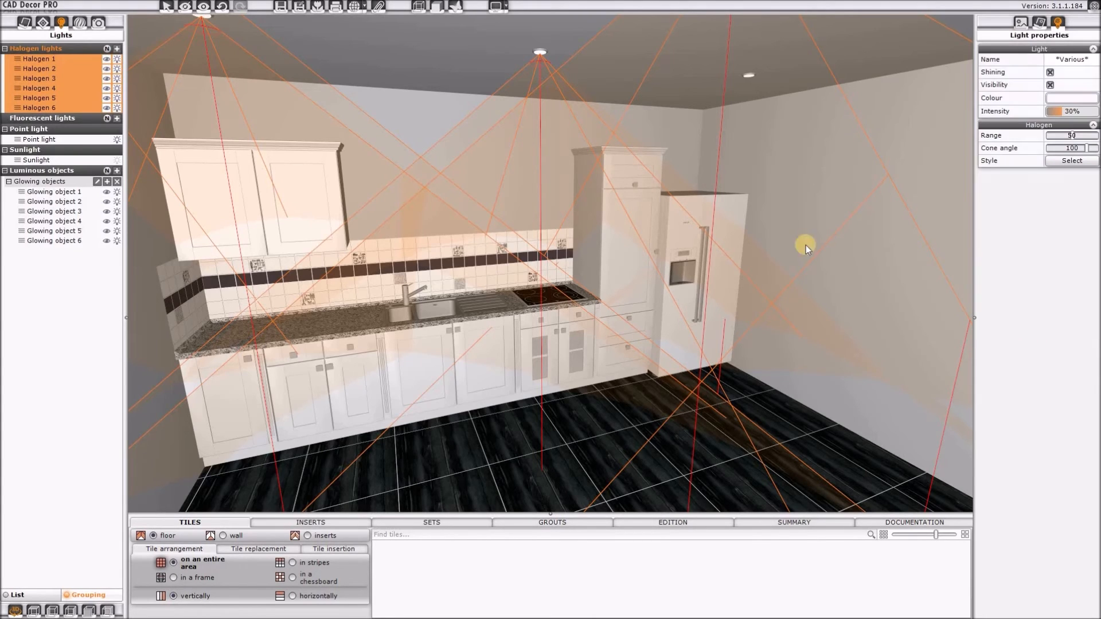
- Set the point light's intensity to 32% and change its colour to neutral white
{"action": "left_click", "coordinate": [71, 140]}
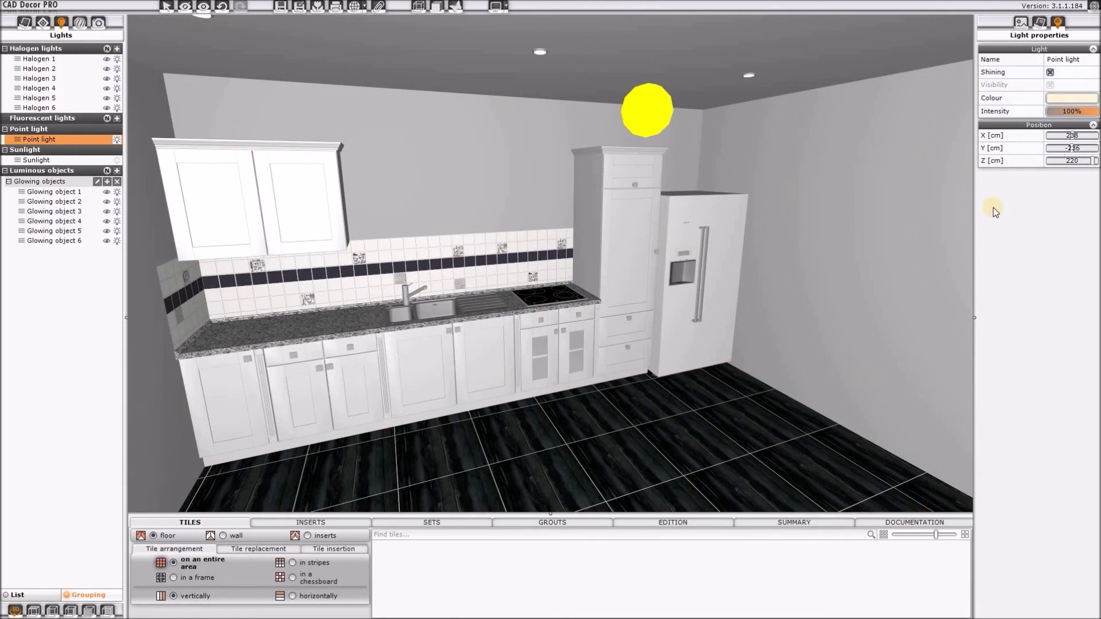
{"action": "left_click", "coordinate": [1071, 111]}
{"action": "left_click_drag", "start_coordinate": [1070, 114], "coordinate": [1063, 113]}
{"action": "left_click", "coordinate": [1070, 98]}
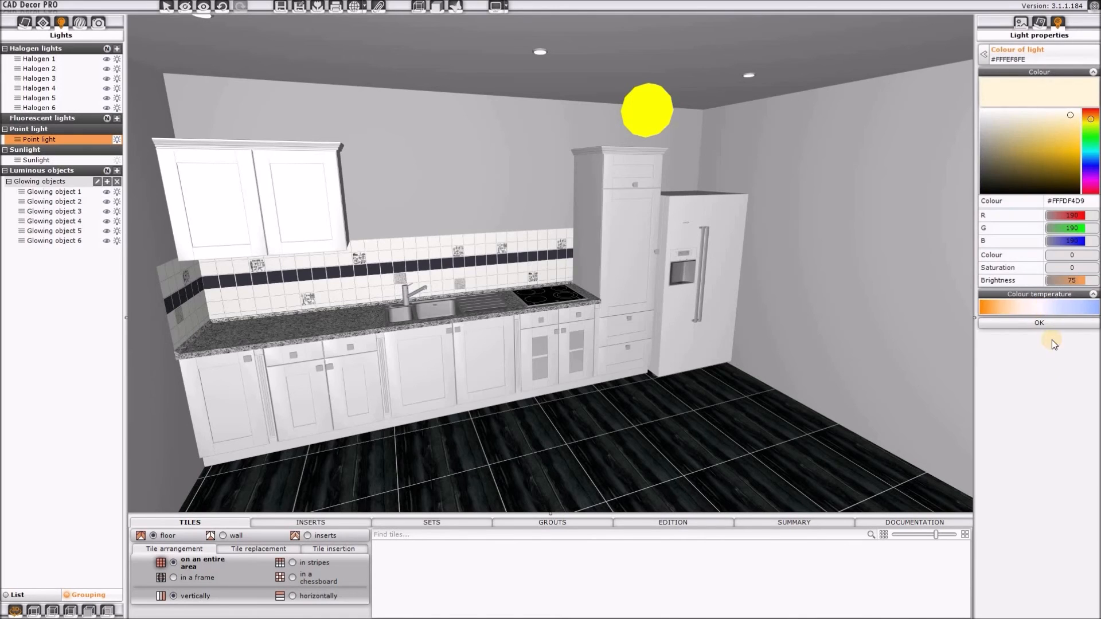
{"action": "left_click", "coordinate": [1041, 323]}
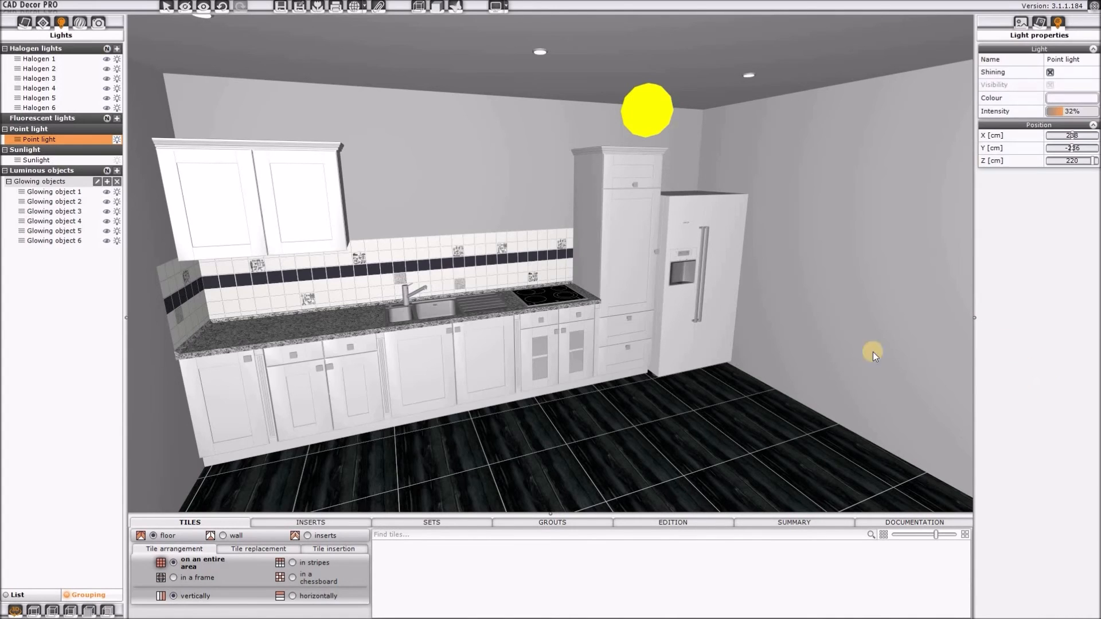
- Frame the whole kitchen run and render the current view at 1920x1080 HD using Path tracing in Preview mode
{"action": "left_click_drag", "start_coordinate": [601, 343], "coordinate": [336, 354]}
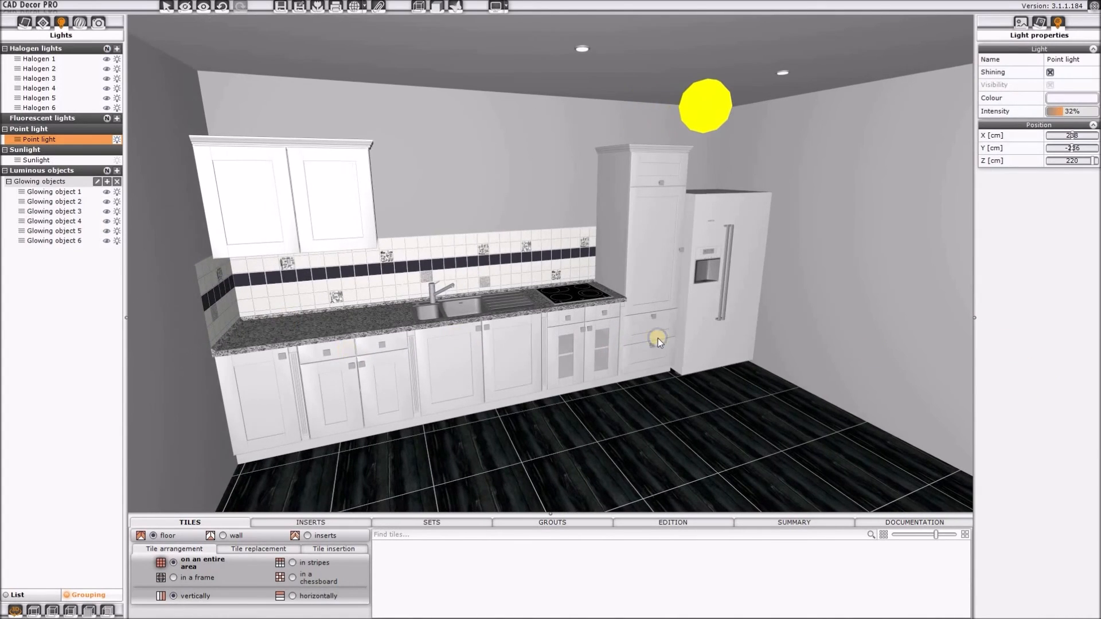
{"action": "mouse_move", "coordinate": [658, 336]}
{"action": "left_mouse_down"}
{"action": "mouse_move", "coordinate": [748, 374]}
{"action": "mouse_move", "coordinate": [627, 430]}
{"action": "mouse_move", "coordinate": [636, 312]}
{"action": "mouse_move", "coordinate": [648, 353]}
{"action": "left_mouse_up"}
{"action": "left_click", "coordinate": [80, 21]}
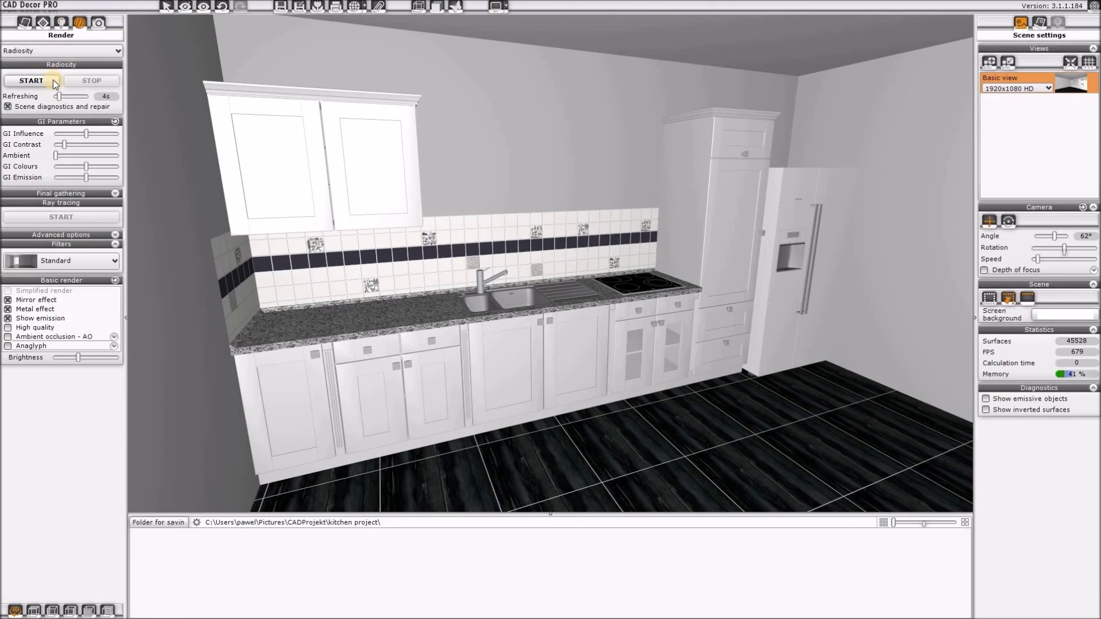
{"action": "left_click", "coordinate": [53, 52]}
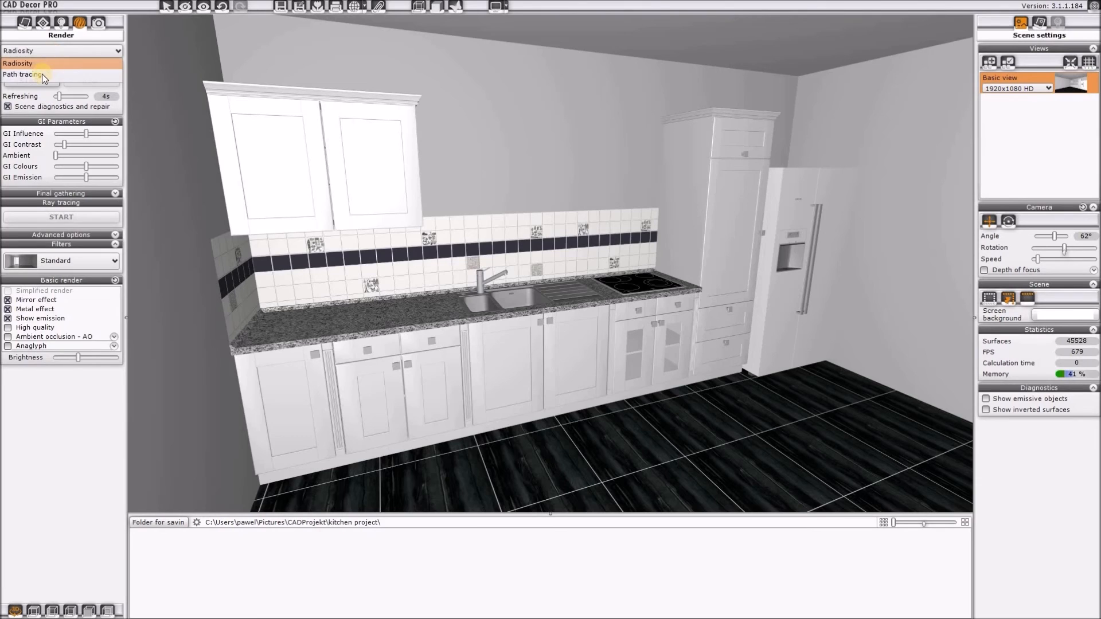
{"action": "left_click", "coordinate": [42, 74]}
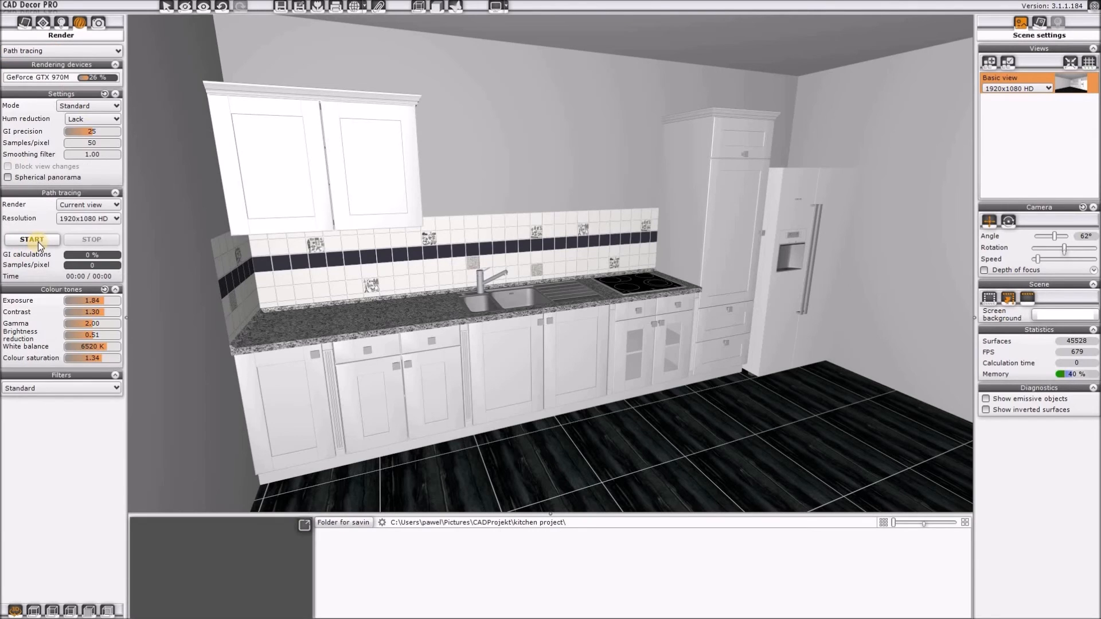
{"action": "left_click", "coordinate": [86, 105]}
{"action": "left_click", "coordinate": [83, 117]}
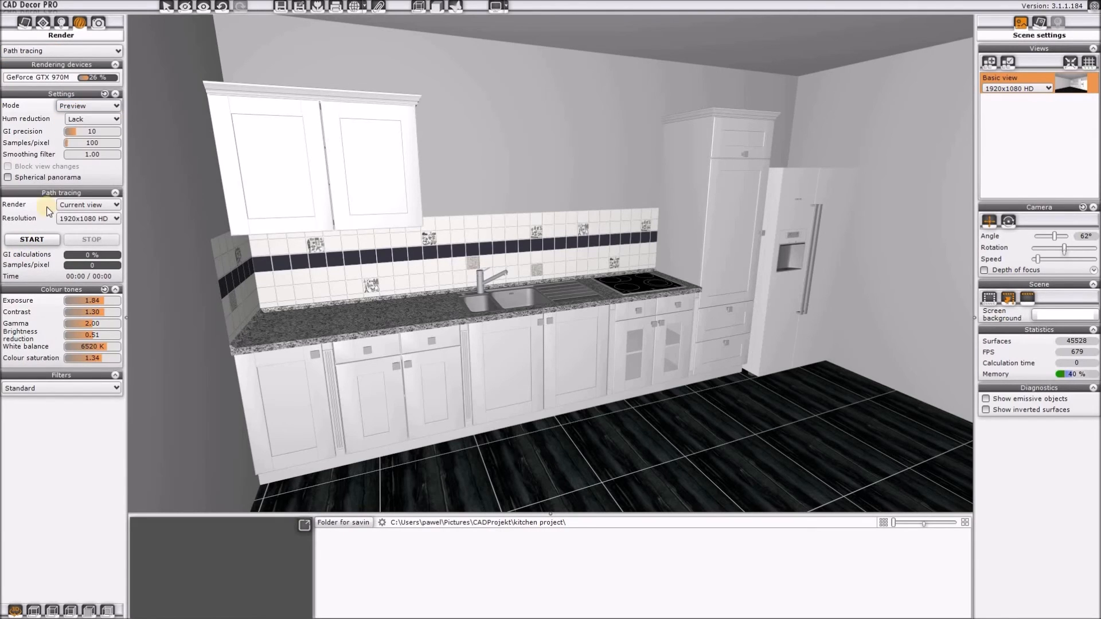
{"action": "left_click", "coordinate": [33, 240]}
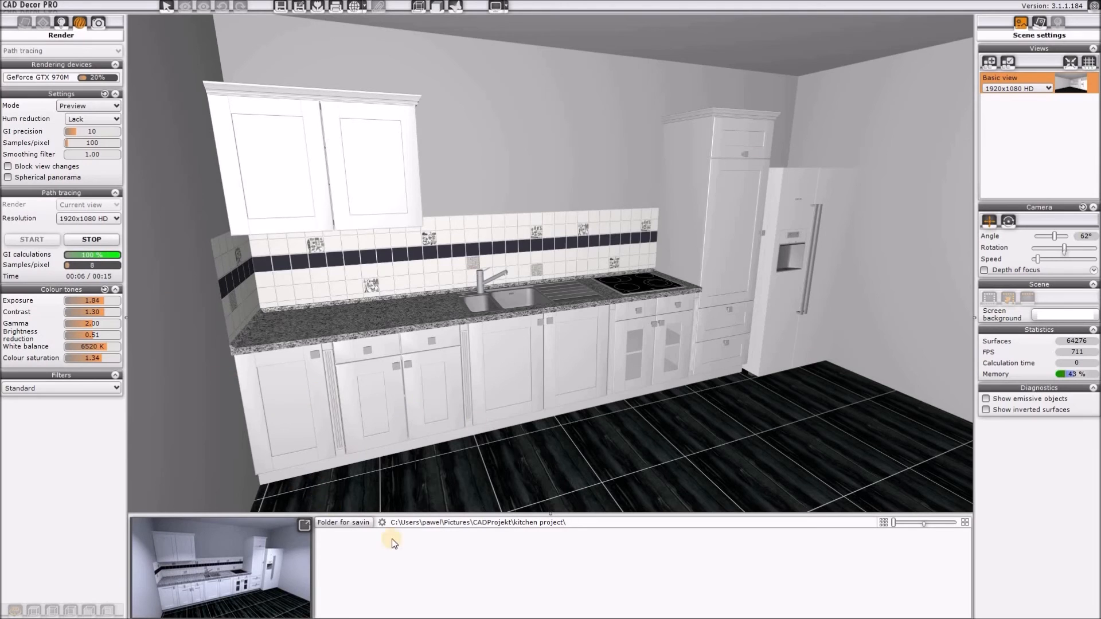
- Enlarge the render preview and set its white balance to 5760 K and colour saturation to 1.10
{"action": "left_click", "coordinate": [304, 526]}
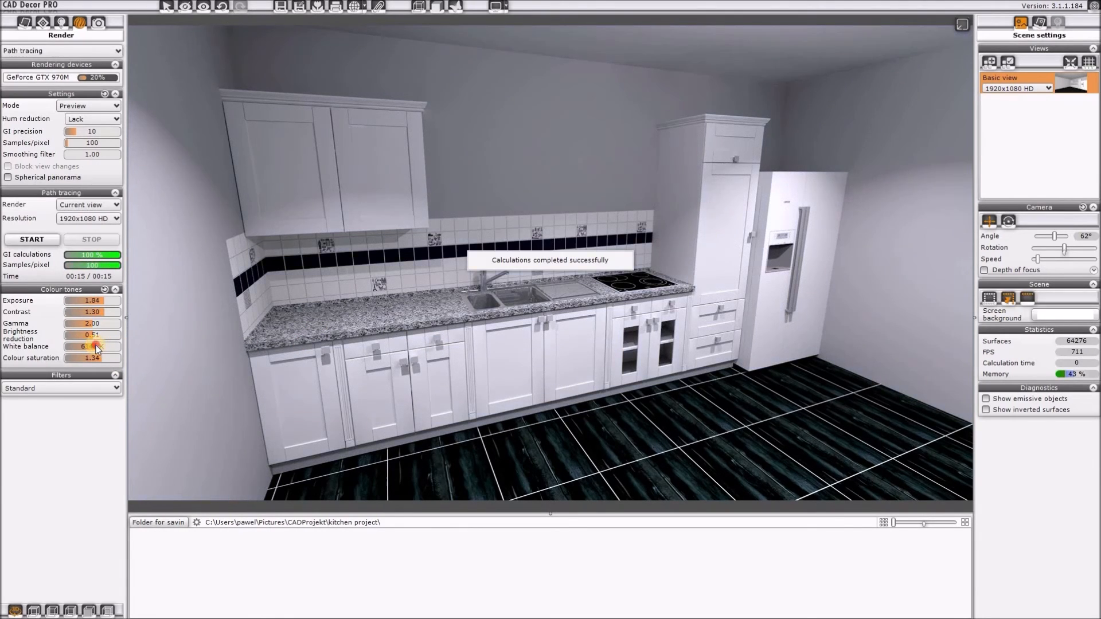
{"action": "left_click_drag", "start_coordinate": [94, 345], "coordinate": [90, 347]}
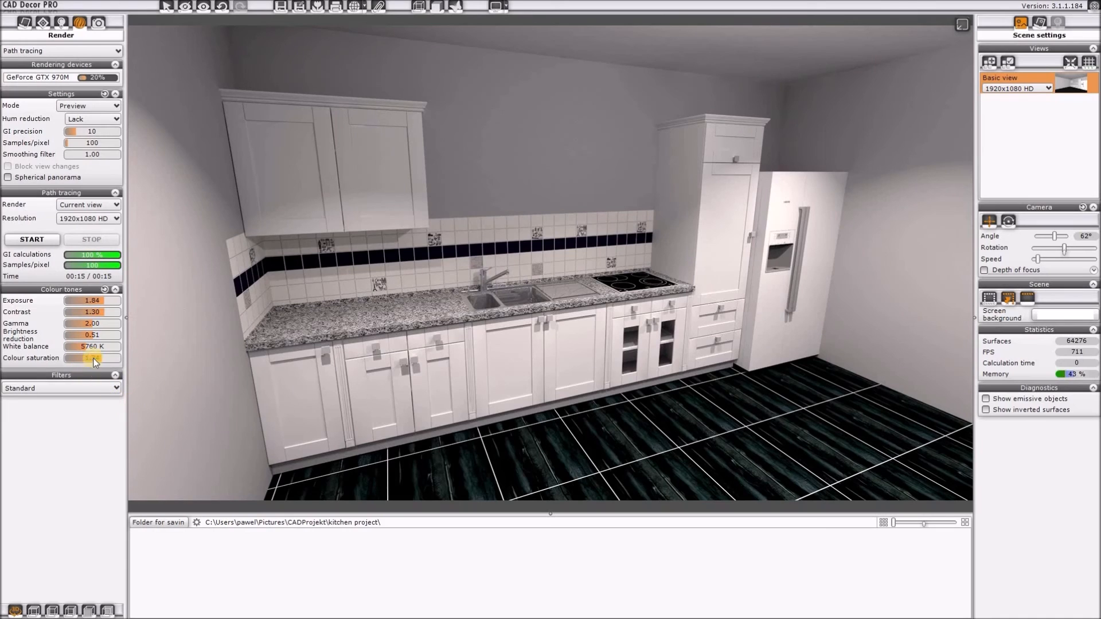
{"action": "mouse_move", "coordinate": [113, 360]}
{"action": "left_mouse_down"}
{"action": "mouse_move", "coordinate": [84, 362]}
{"action": "mouse_move", "coordinate": [103, 363]}
{"action": "left_mouse_up"}
- Set the render's brightness reduction to 0.22 and its exposure to 1.16
{"action": "left_click", "coordinate": [121, 338]}
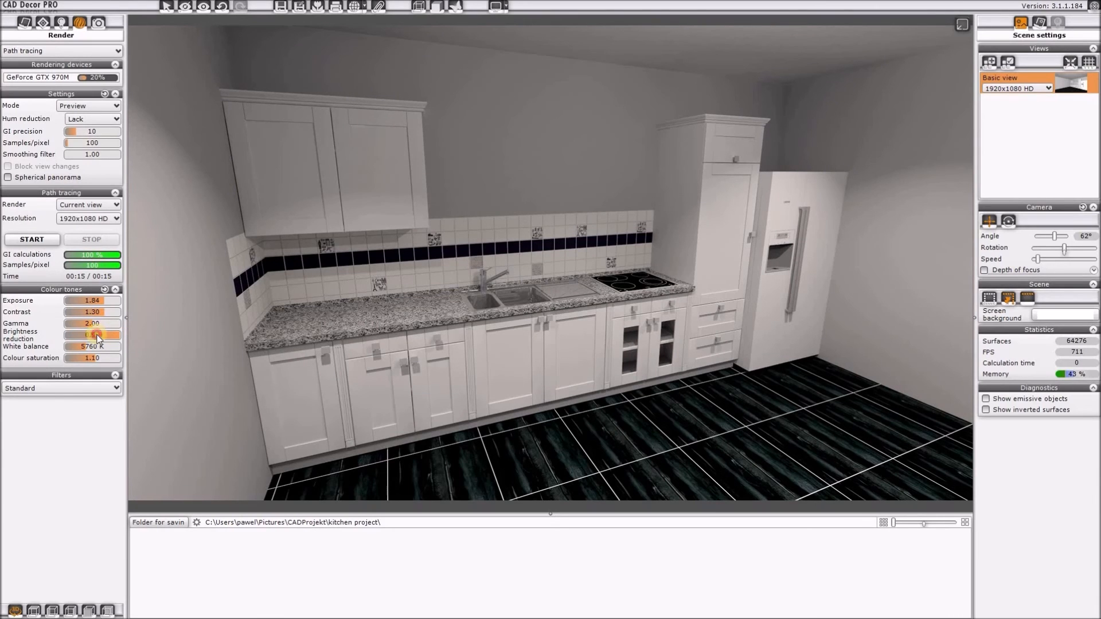
{"action": "left_click", "coordinate": [93, 335]}
{"action": "left_click", "coordinate": [81, 335]}
{"action": "left_click", "coordinate": [78, 336]}
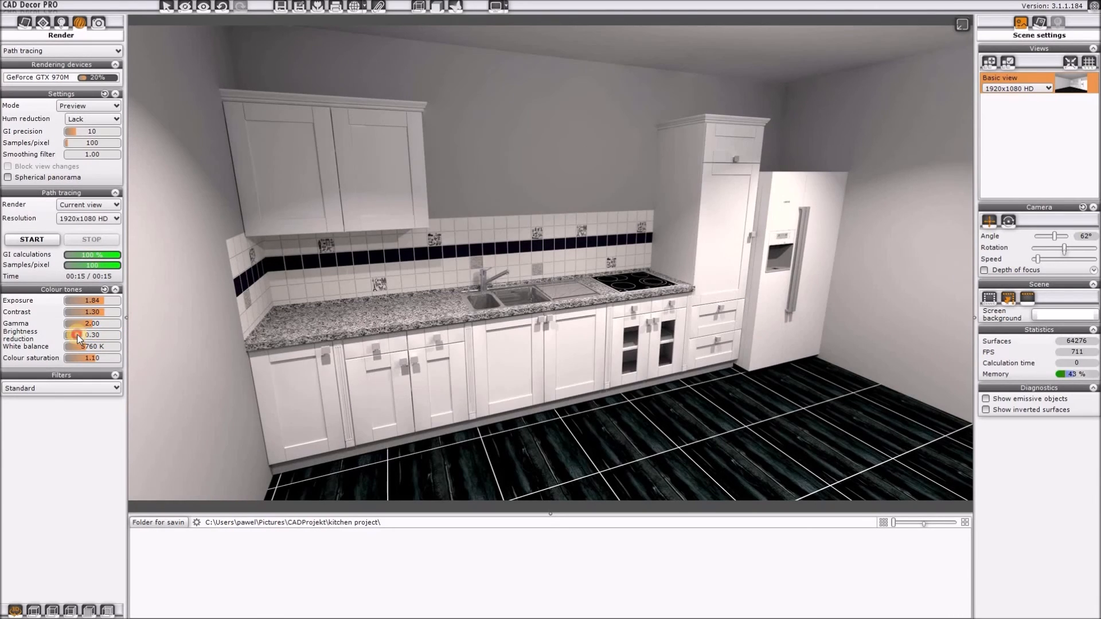
{"action": "left_click", "coordinate": [77, 335]}
{"action": "left_click", "coordinate": [108, 301]}
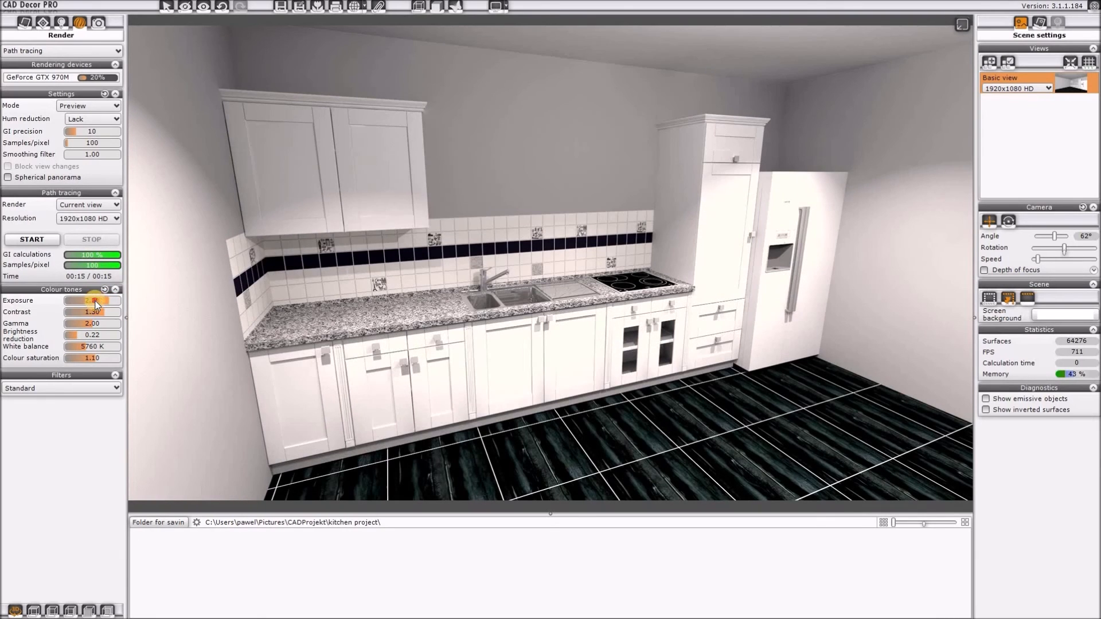
{"action": "left_click", "coordinate": [95, 301]}
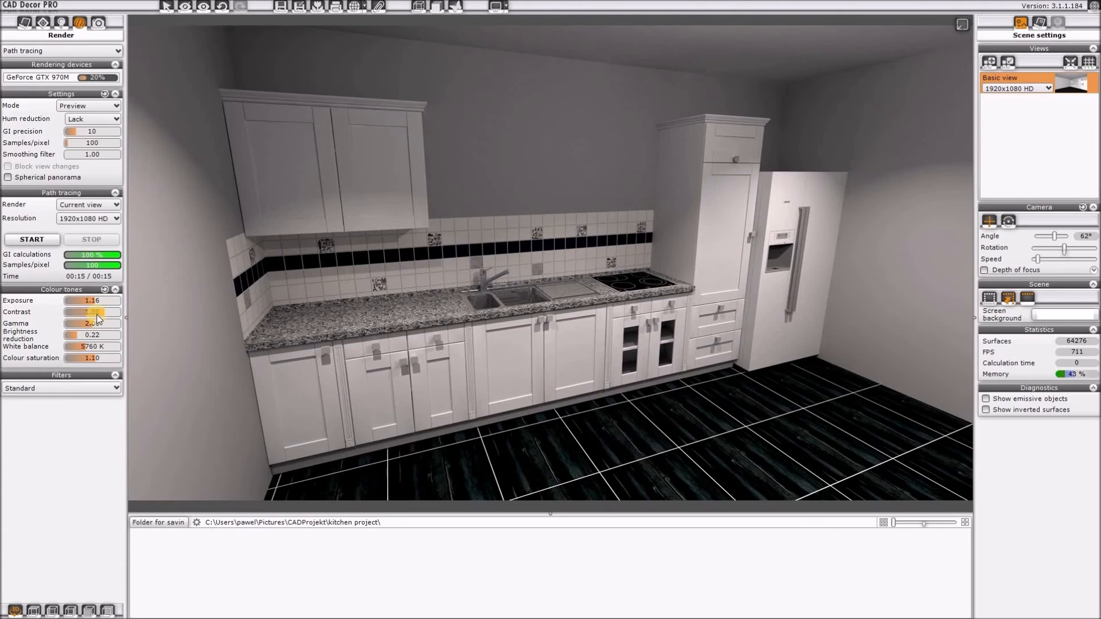
- Set the render's contrast to 1.14 and gamma to 2.00, and render a closer view along the worktop
{"action": "left_click", "coordinate": [93, 316]}
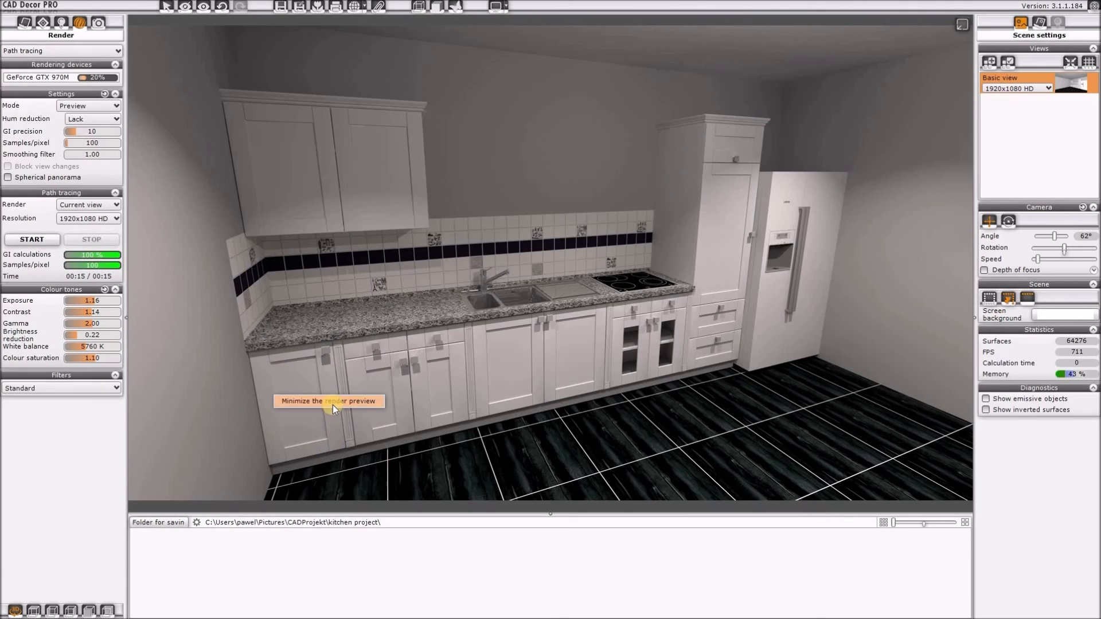
{"action": "left_click", "coordinate": [481, 318]}
{"action": "left_click_drag", "start_coordinate": [481, 318], "coordinate": [428, 246]}
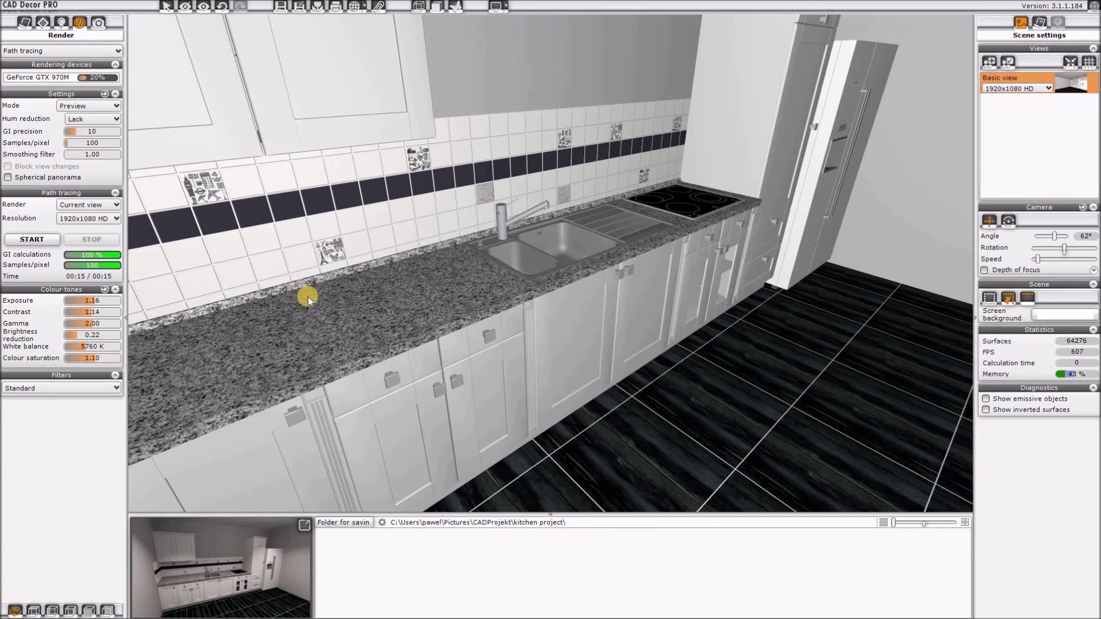
{"action": "left_click", "coordinate": [31, 239]}
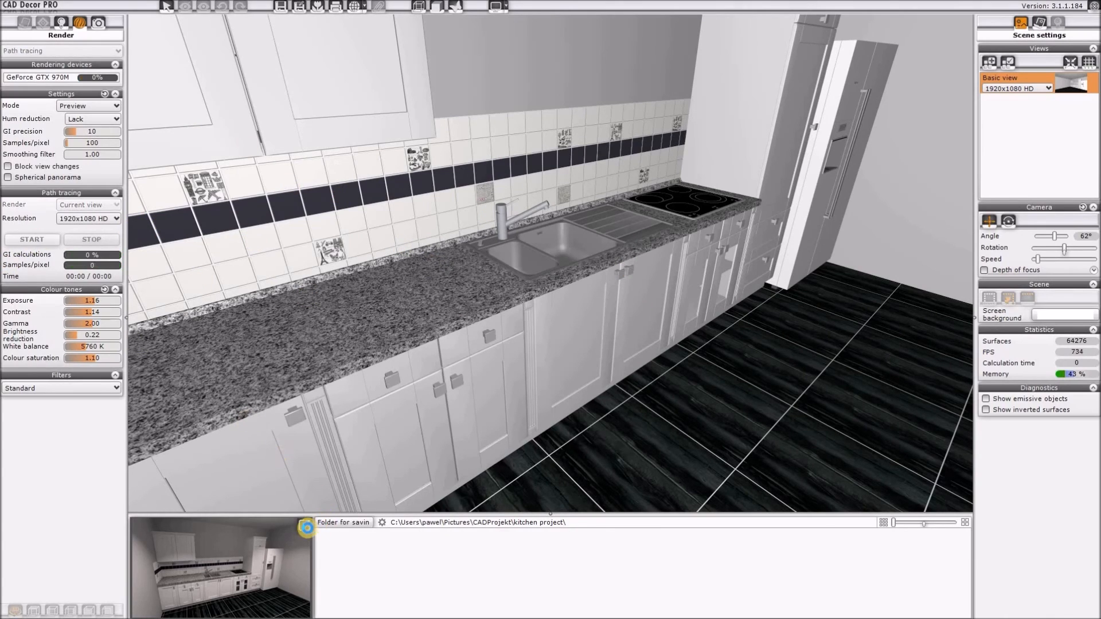
{"action": "left_click", "coordinate": [306, 527]}
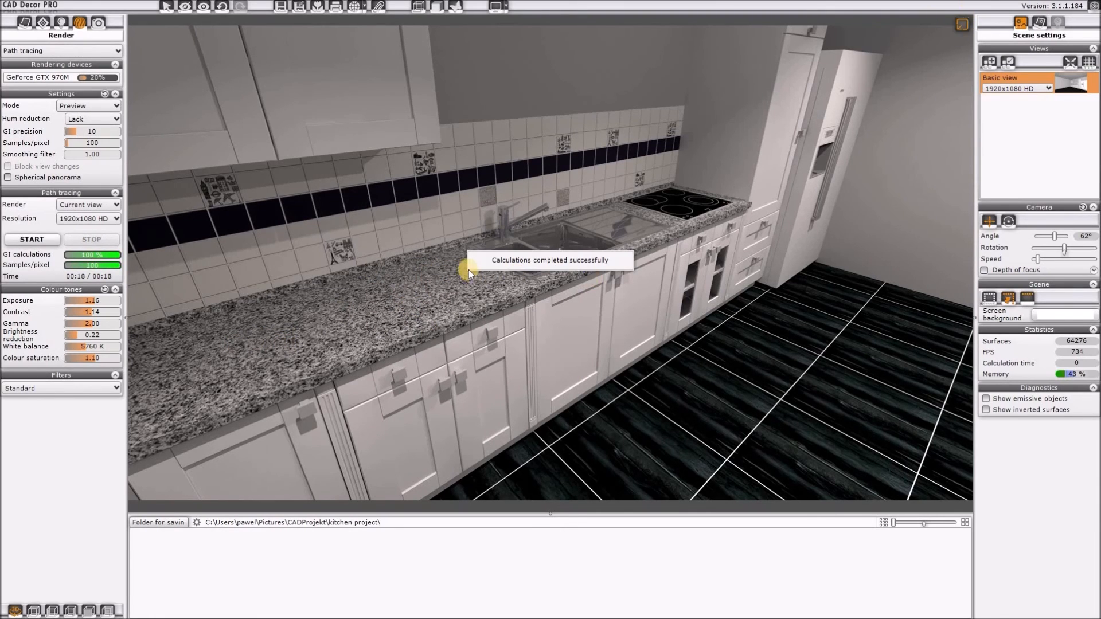
- Select the worktop with its wall slat and set their gloss to 56% and reflections to 41%
{"action": "left_click", "coordinate": [398, 311]}
{"action": "right_click_drag", "start_coordinate": [398, 311], "coordinate": [445, 282]}
{"action": "key", "text": "w"}
{"action": "key", "text": "a"}
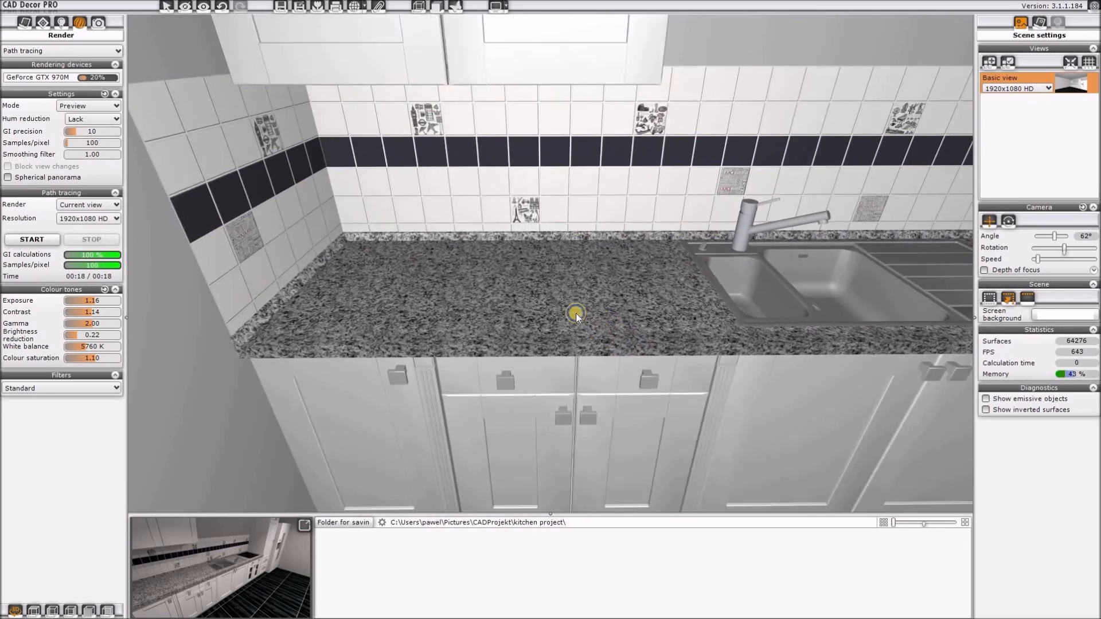
{"action": "left_click", "coordinate": [463, 245]}
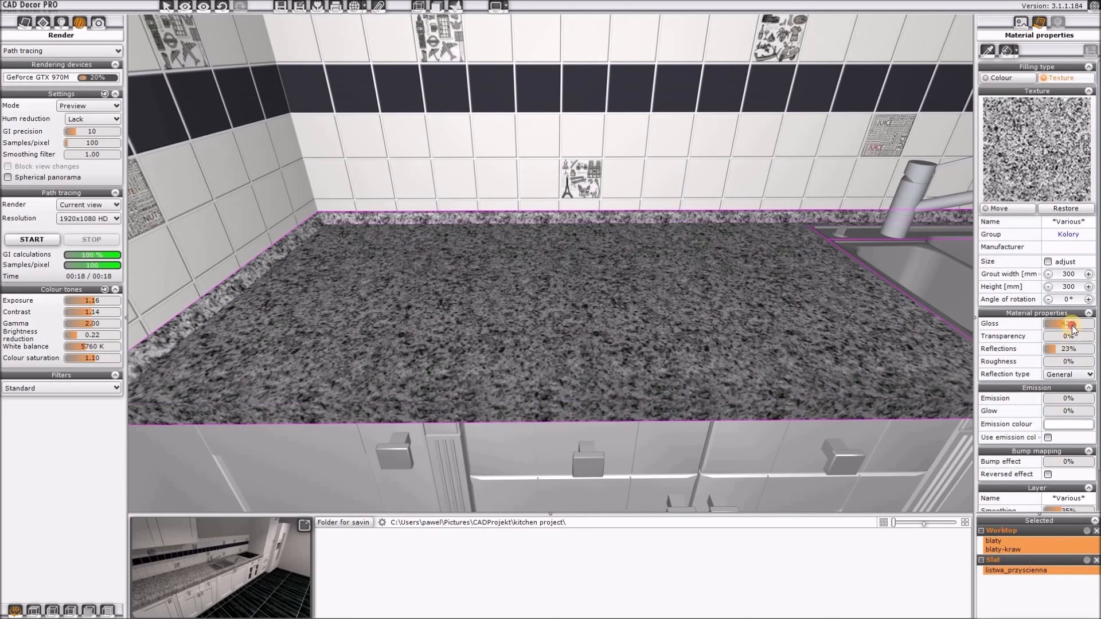
{"action": "left_click_drag", "start_coordinate": [1064, 324], "coordinate": [1072, 351]}
- Frame the worktop lengthwise towards the sink and hob and render the current view in Preview mode
{"action": "scroll", "coordinate": [788, 392], "scroll_direction": "down", "scroll_amount": 3}
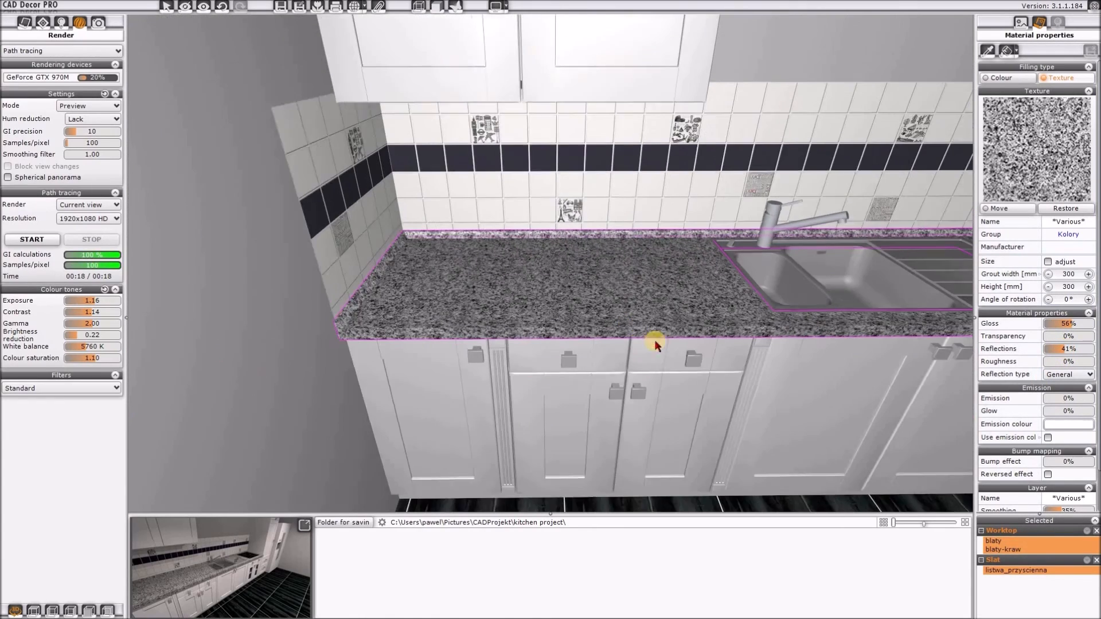
{"action": "left_click_drag", "start_coordinate": [654, 326], "coordinate": [732, 331]}
{"action": "right_click_drag", "start_coordinate": [732, 331], "coordinate": [574, 411]}
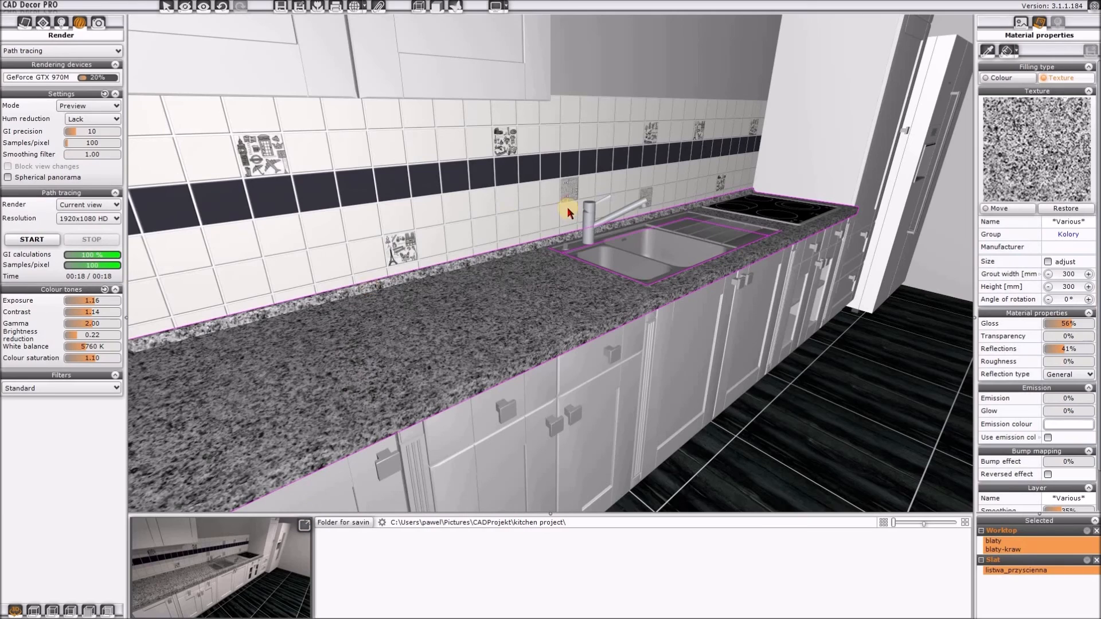
{"action": "left_click", "coordinate": [47, 239]}
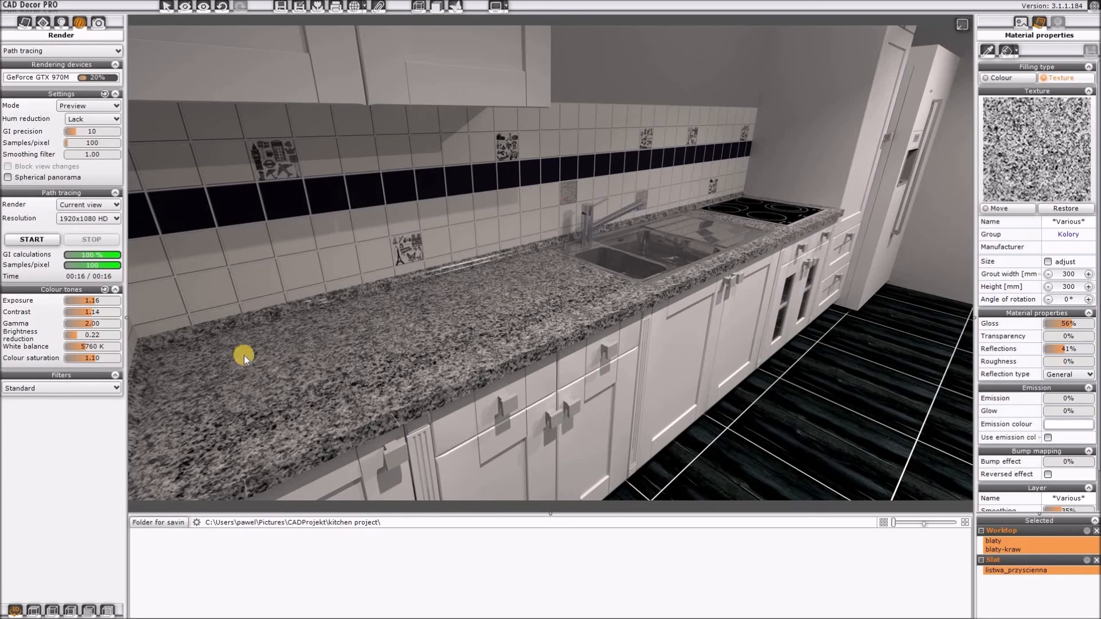
- Try the Dscs315_1 and Dscs315_6 filters on the render
{"action": "left_click", "coordinate": [115, 388]}
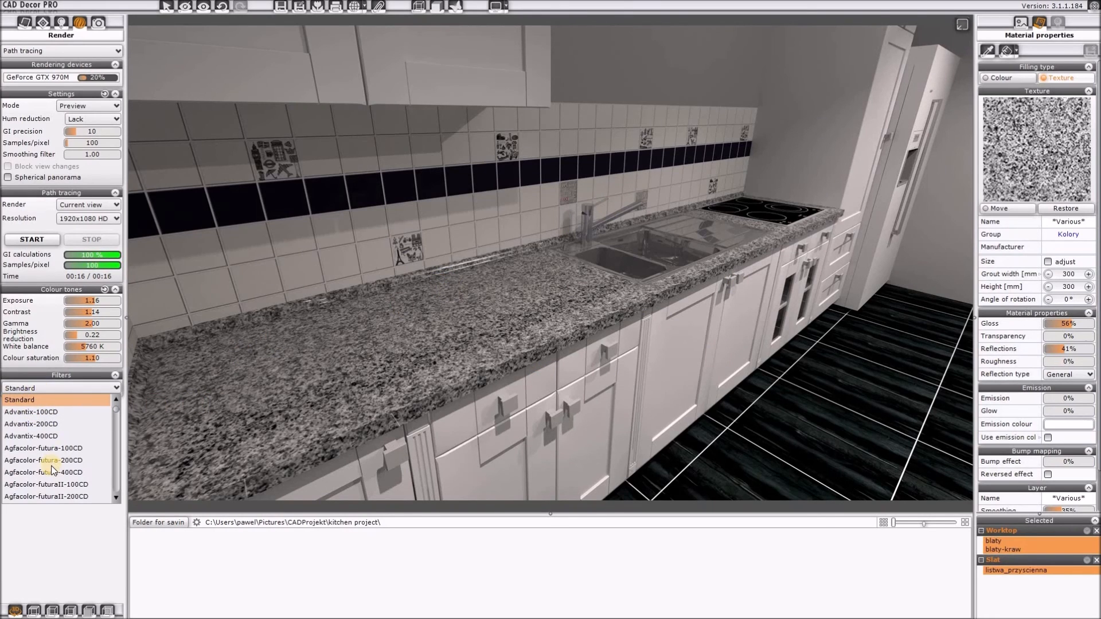
{"action": "scroll", "coordinate": [51, 470], "scroll_direction": "down", "scroll_amount": 8}
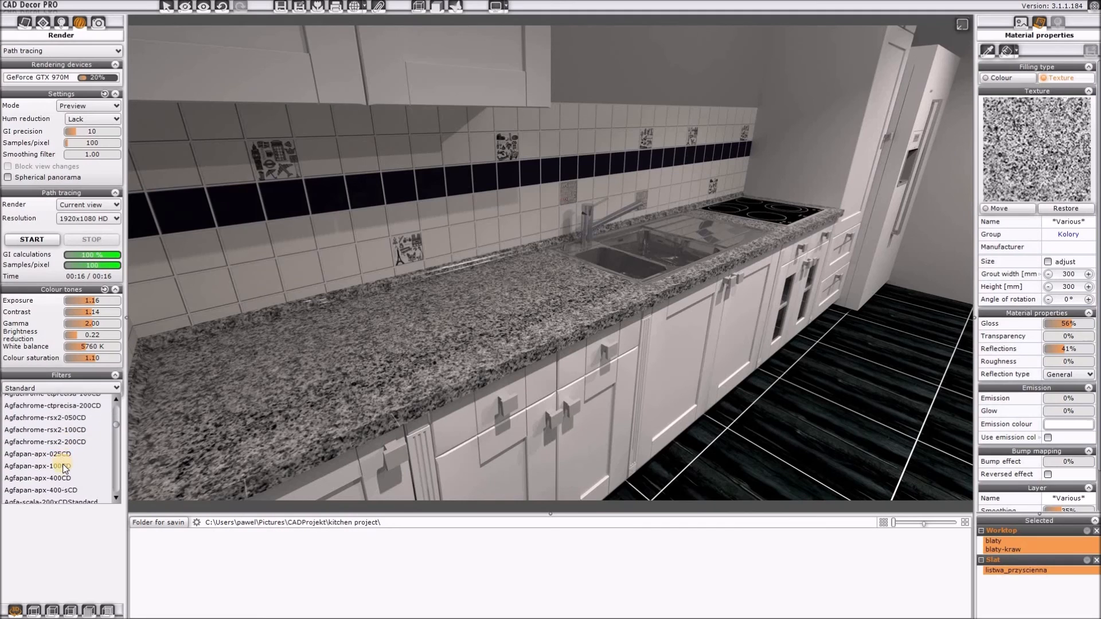
{"action": "scroll", "coordinate": [49, 471], "scroll_direction": "down", "scroll_amount": 4}
{"action": "left_click", "coordinate": [51, 447]}
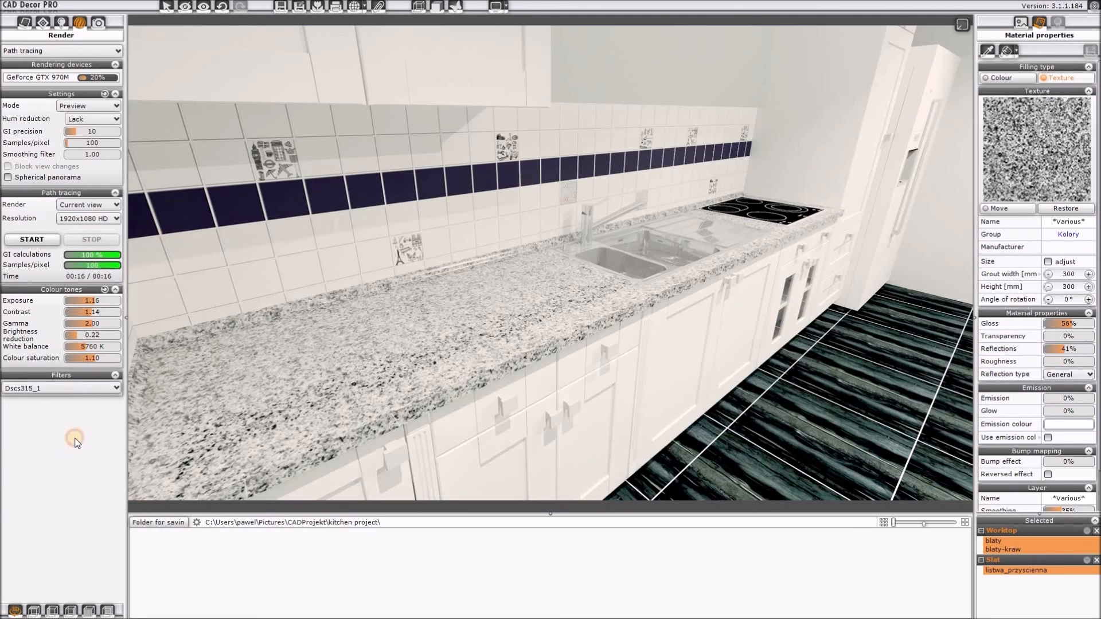
{"action": "left_click", "coordinate": [57, 494]}
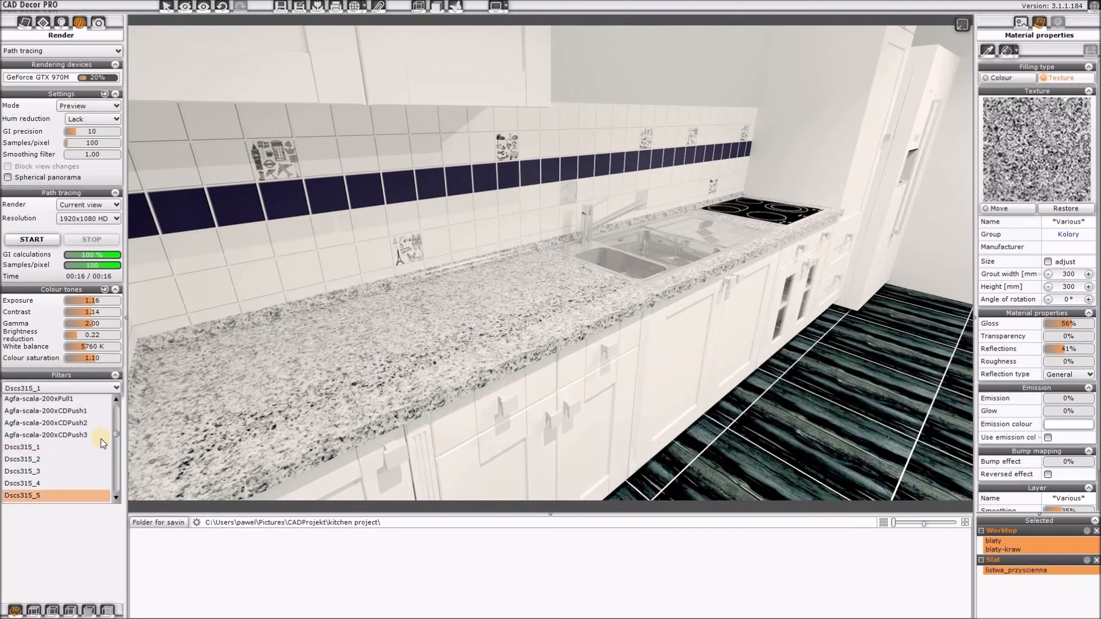
{"action": "left_click", "coordinate": [74, 388]}
{"action": "scroll", "coordinate": [63, 448], "scroll_direction": "down", "scroll_amount": 3}
{"action": "left_click", "coordinate": [73, 490]}
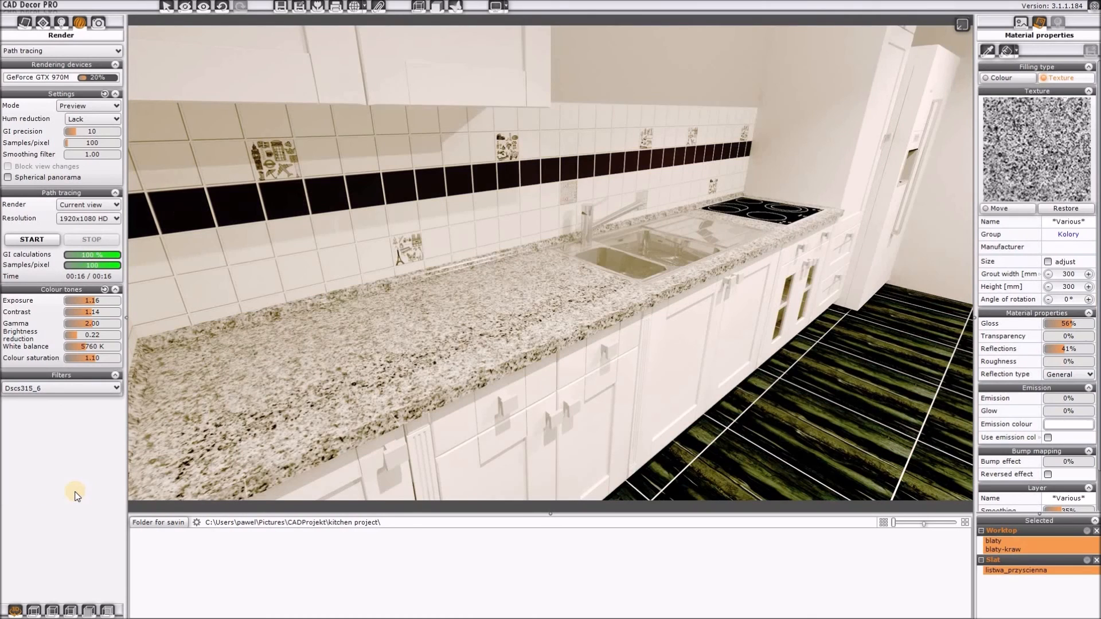
- Try the Eastman-Double-X-NegCD4mi, NegCD5mi and NegCD12m filters on the render
{"action": "left_click", "coordinate": [59, 388]}
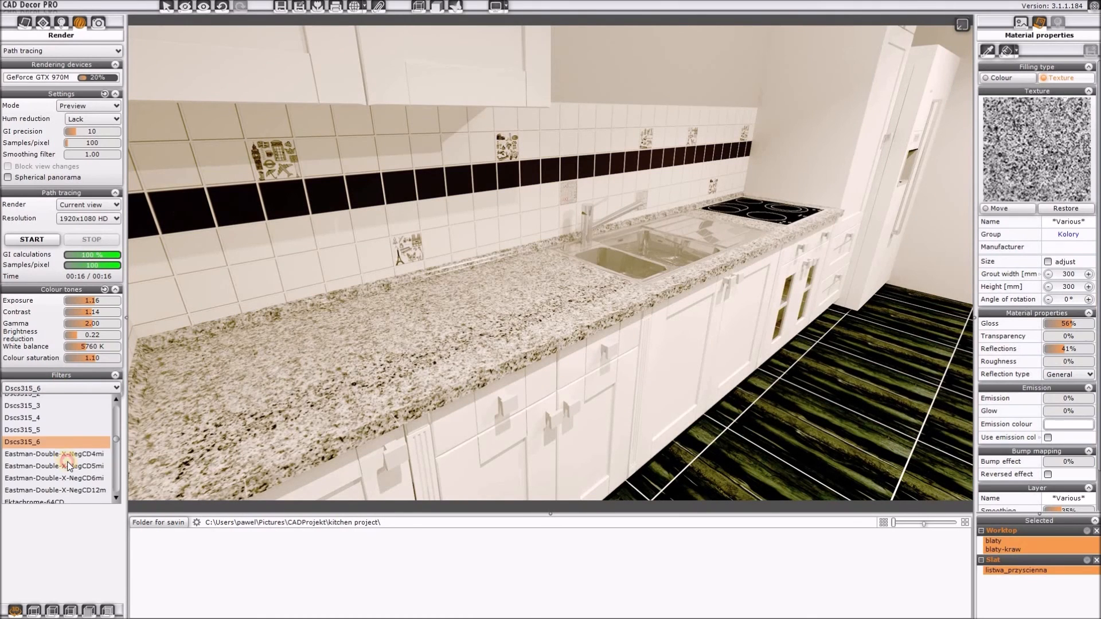
{"action": "left_click", "coordinate": [73, 392]}
{"action": "scroll", "coordinate": [73, 392], "scroll_direction": "down", "scroll_amount": 1}
{"action": "left_click", "coordinate": [68, 387]}
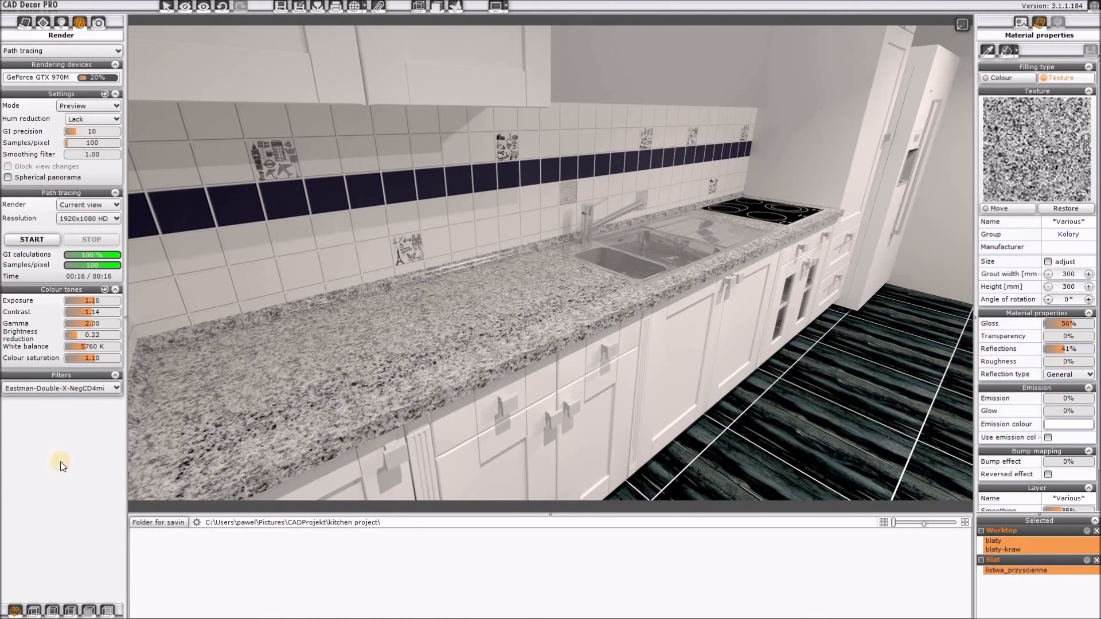
{"action": "left_click", "coordinate": [75, 411]}
{"action": "left_click", "coordinate": [69, 388]}
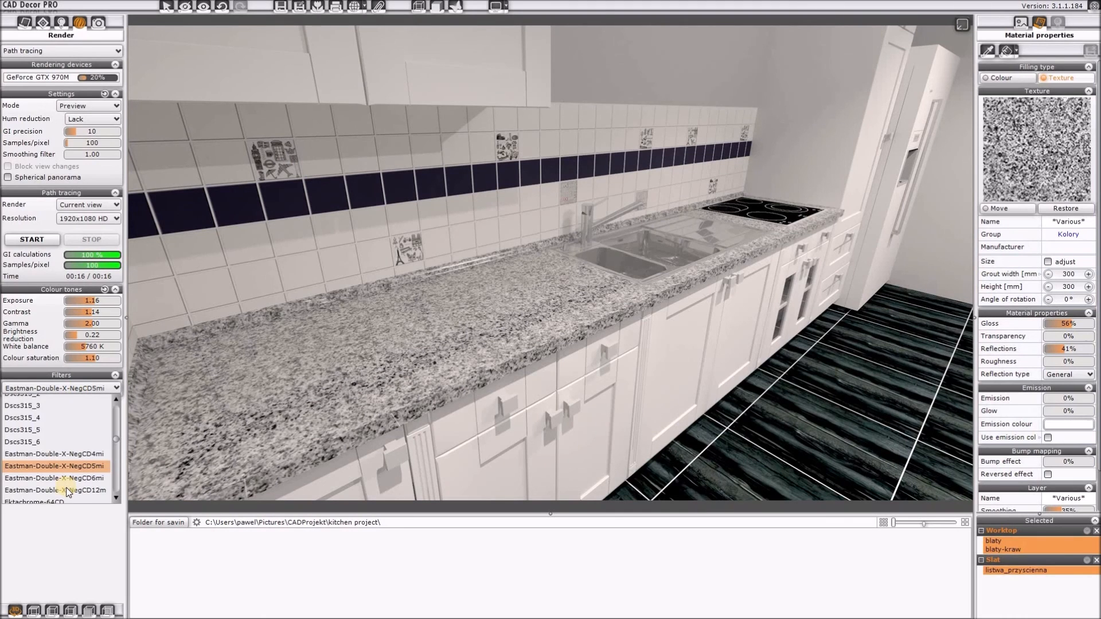
{"action": "left_click", "coordinate": [95, 464]}
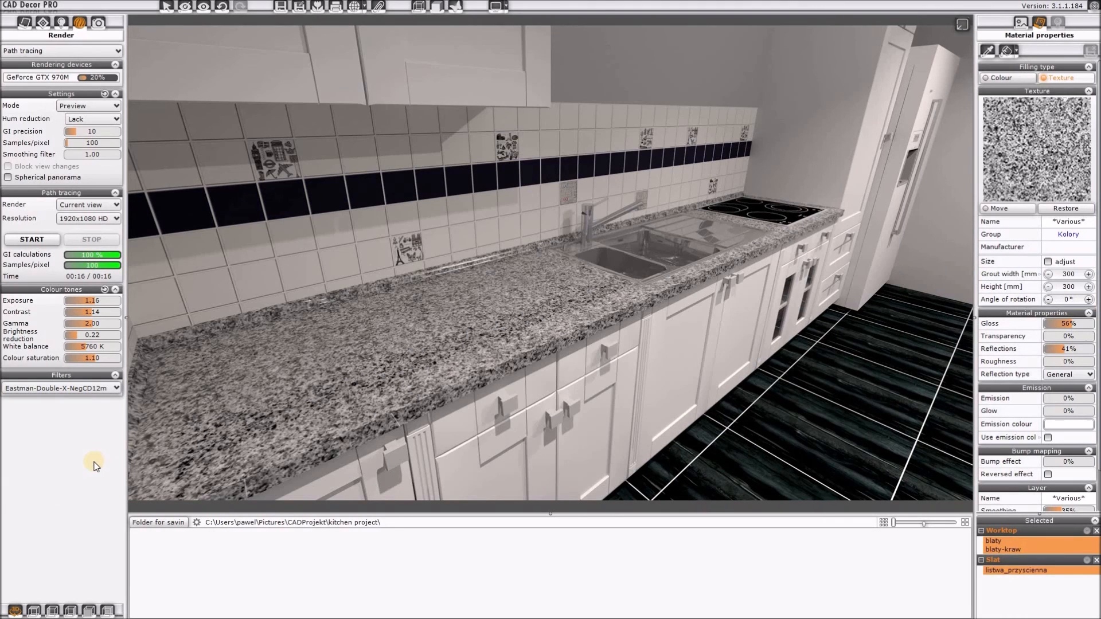
- Apply the Eastman-Double-X-NegCD6mi filter to the render and minimize the render preview
{"action": "left_click", "coordinate": [81, 390]}
{"action": "left_click", "coordinate": [69, 478]}
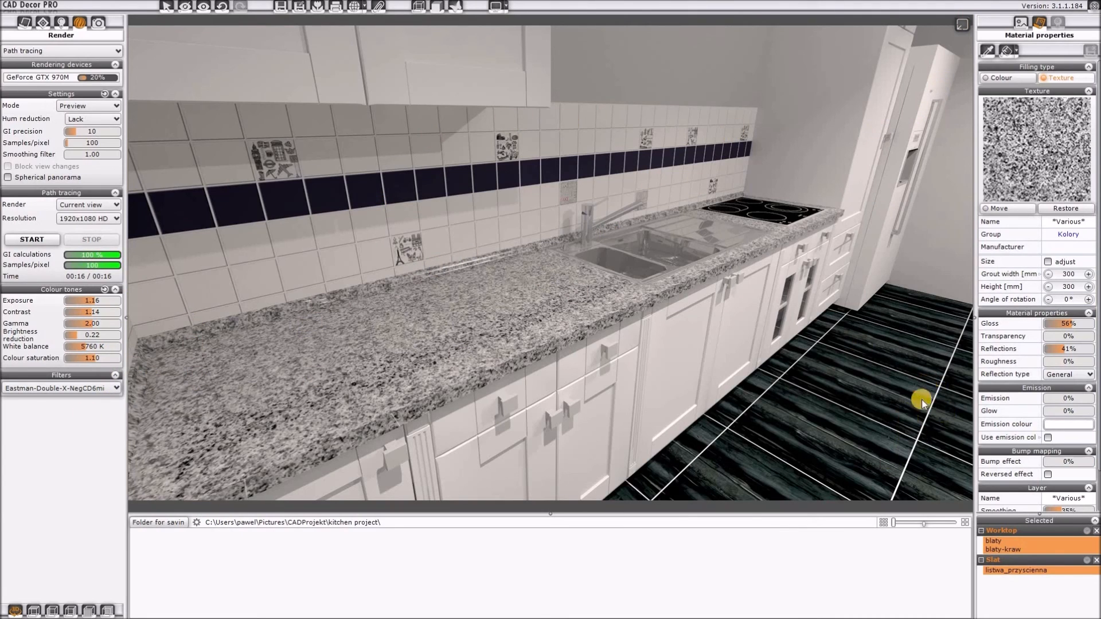
{"action": "left_click", "coordinate": [964, 26]}
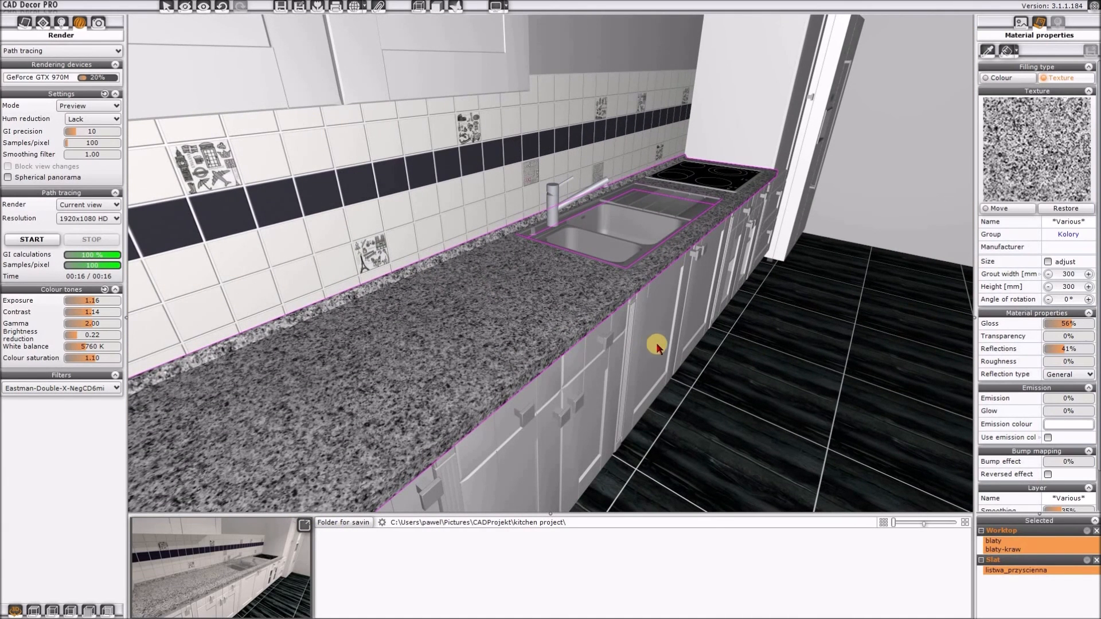
- Apply the Sopro Anthracite 66 grout to the floor tiles with a grout width of 1
{"action": "left_click", "coordinate": [803, 463]}
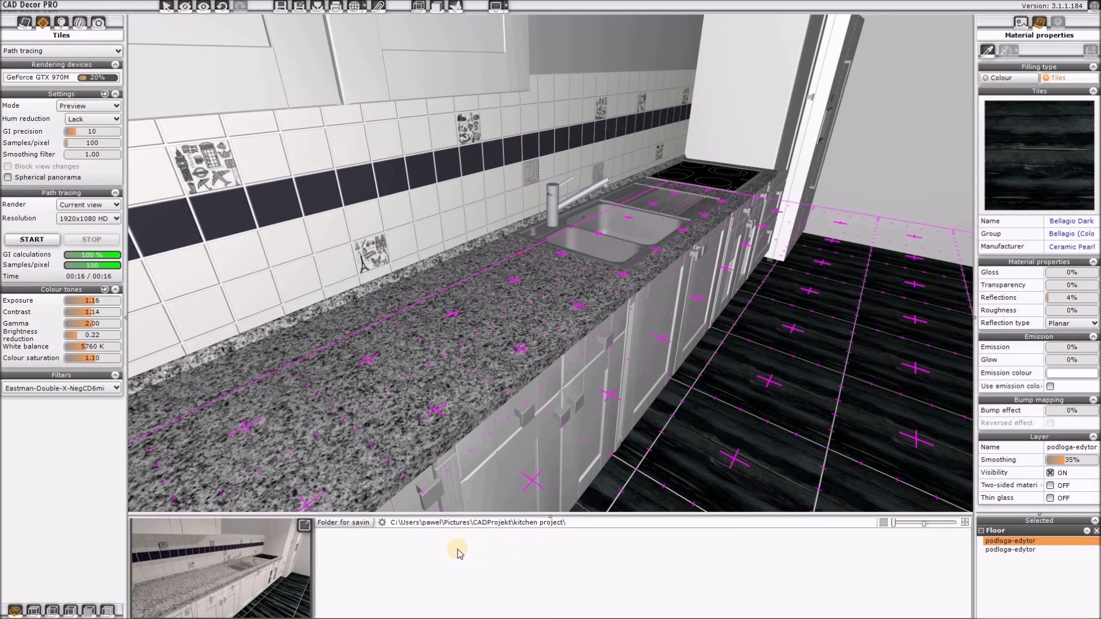
{"action": "left_click", "coordinate": [557, 524]}
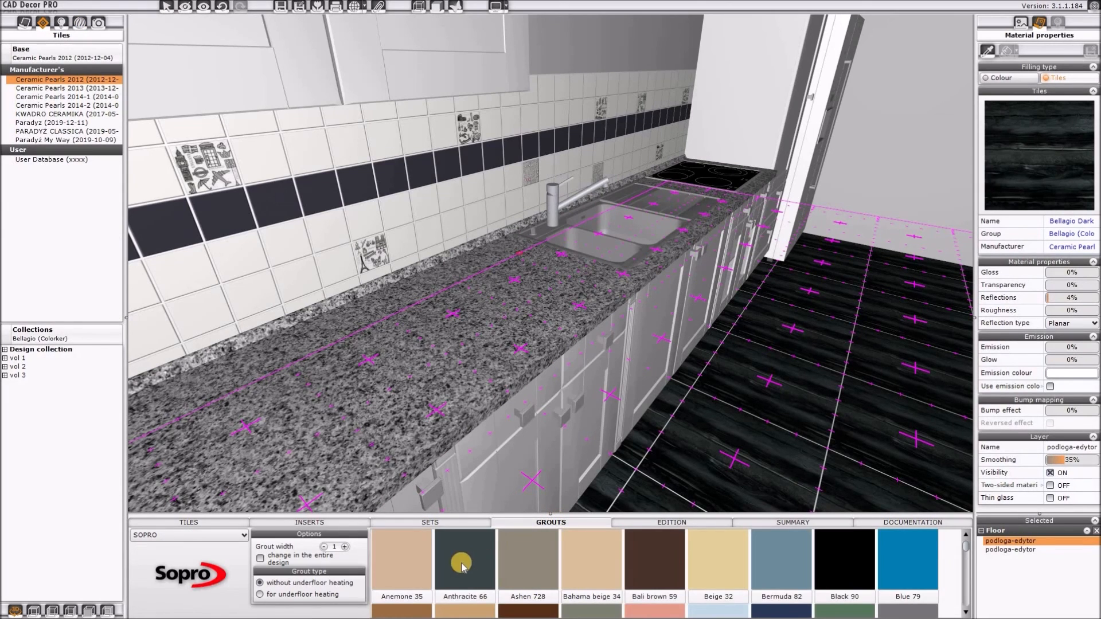
{"action": "left_click", "coordinate": [846, 397]}
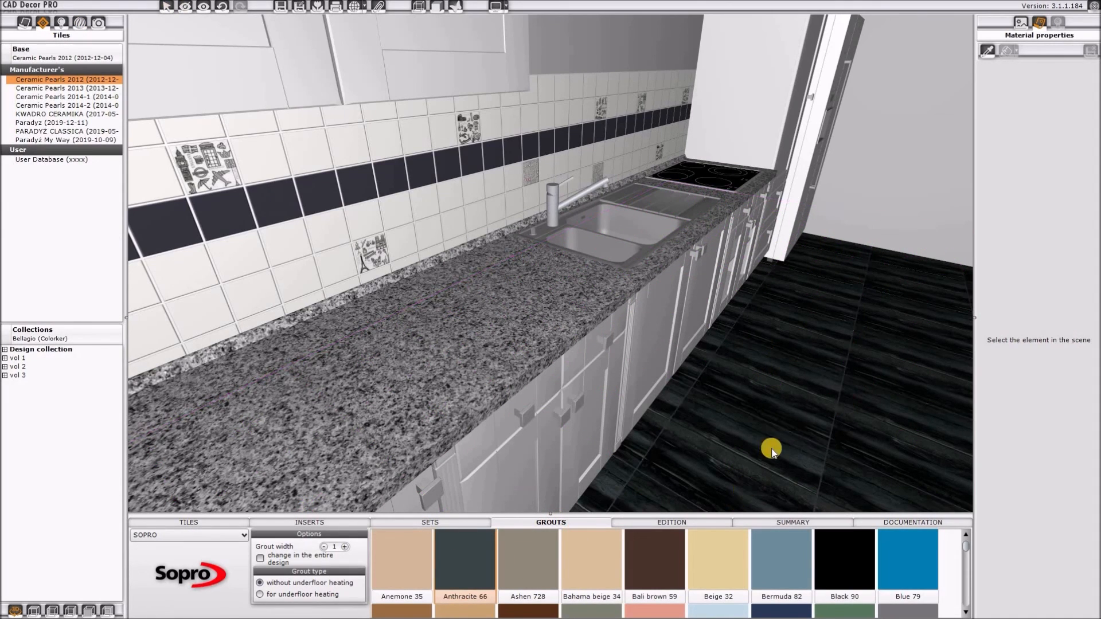
- Render the view along the worktop at 1920x1080 HD in Standard mode and enlarge the render preview
{"action": "left_click_drag", "start_coordinate": [785, 406], "coordinate": [287, 115]}
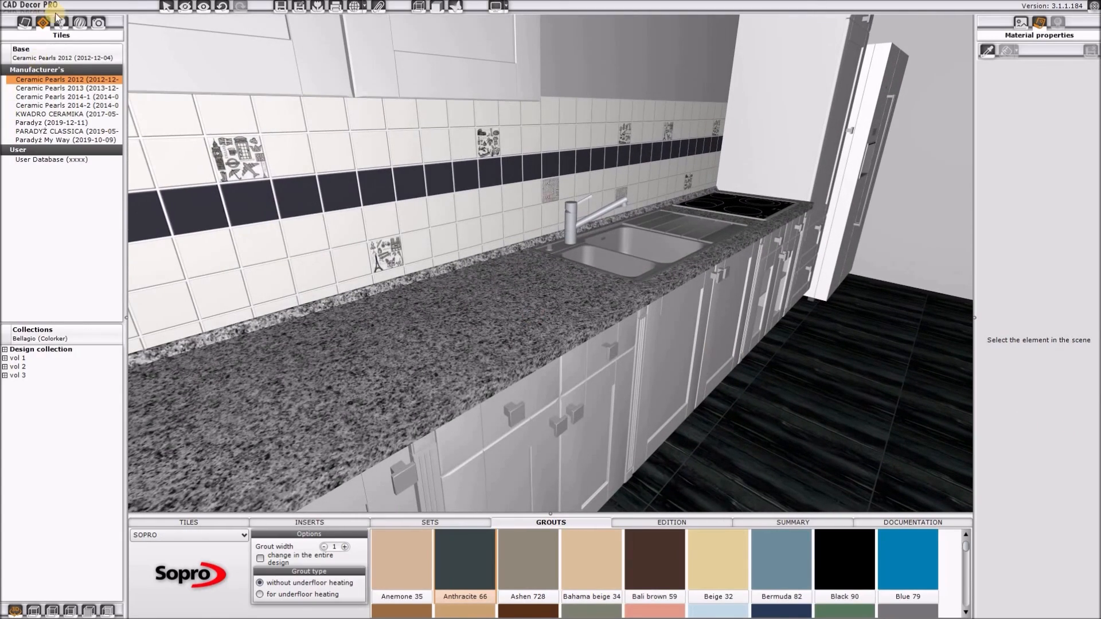
{"action": "left_click", "coordinate": [80, 22]}
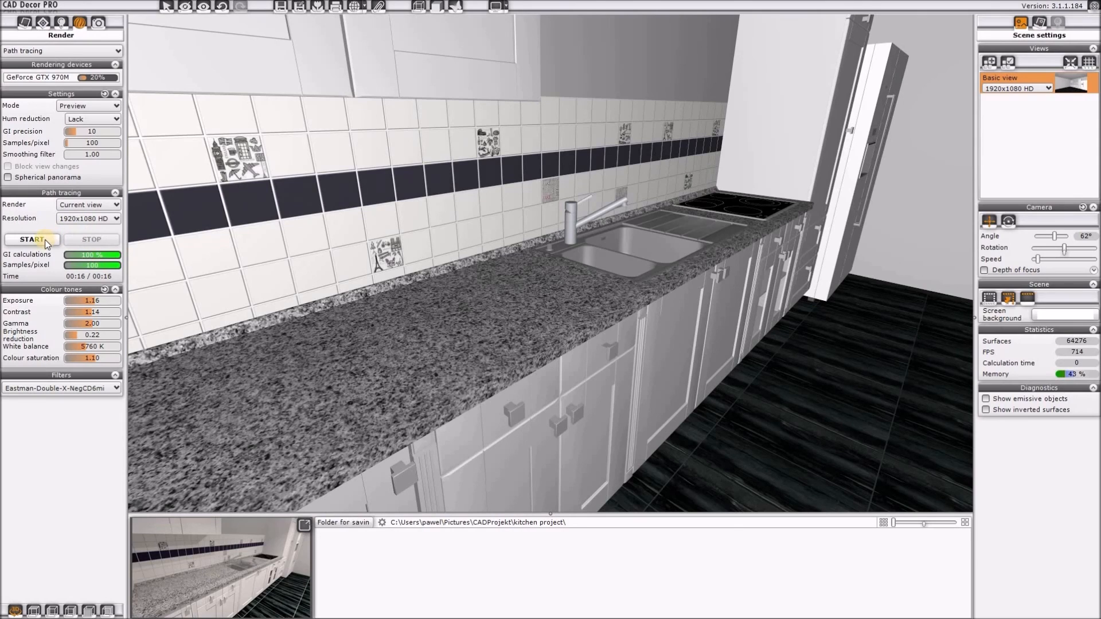
{"action": "left_click", "coordinate": [90, 106]}
{"action": "left_click", "coordinate": [92, 124]}
{"action": "left_click", "coordinate": [32, 240]}
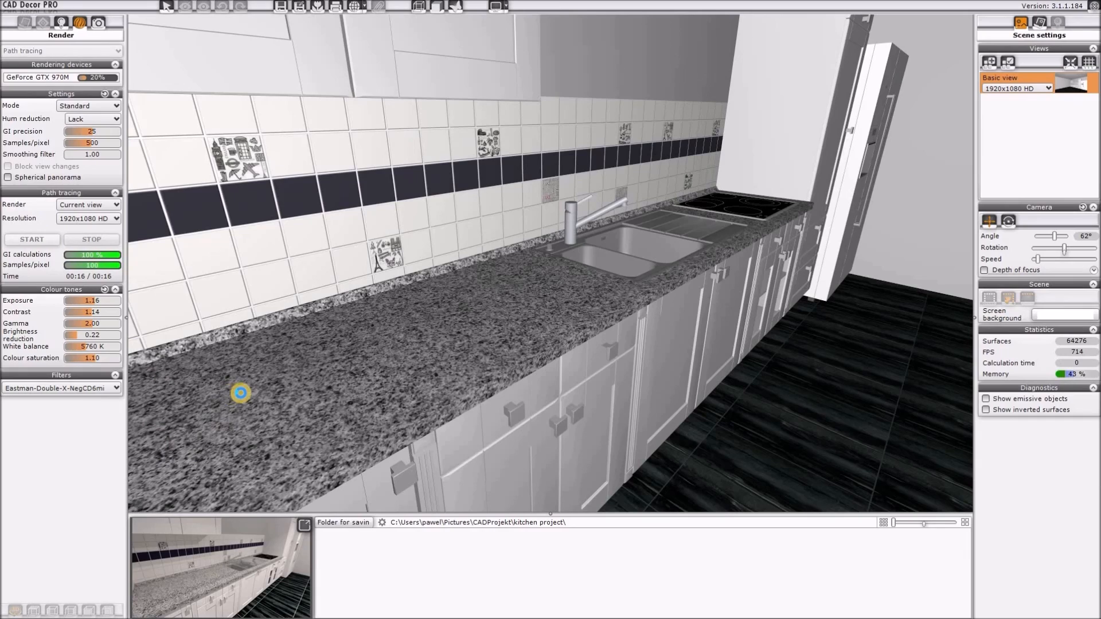
{"action": "left_click", "coordinate": [305, 527]}
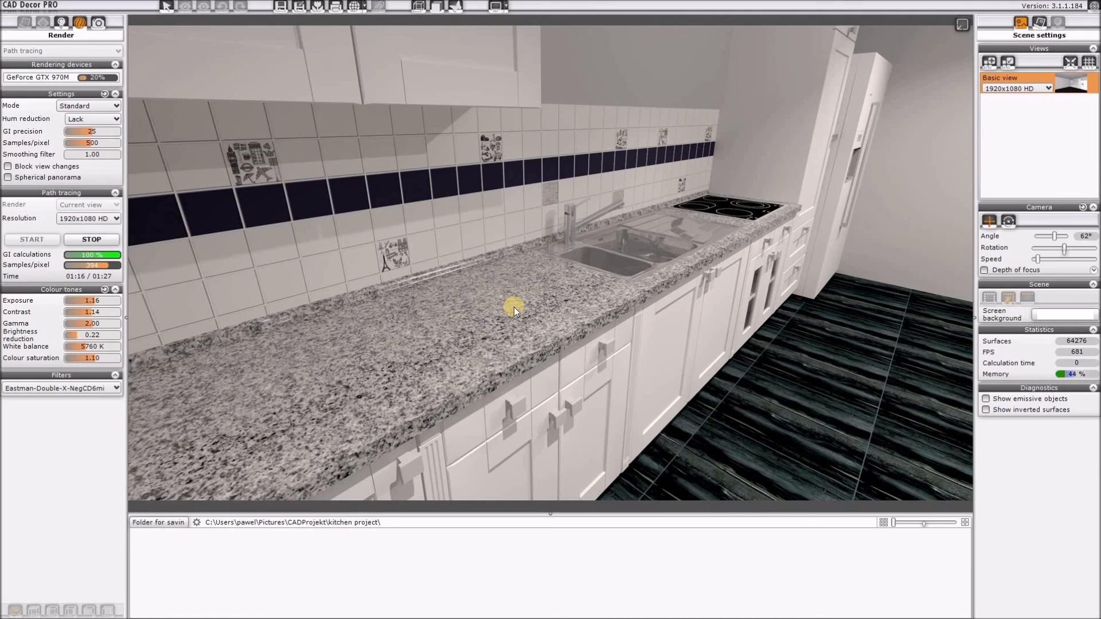
- Examine the Standard render of the worktop and reframe the scene on the whole kitchen run with the fridge and floor
{"action": "left_click", "coordinate": [964, 26]}
{"action": "left_click", "coordinate": [619, 263]}
{"action": "left_click_drag", "start_coordinate": [618, 262], "coordinate": [298, 310]}
{"action": "left_click_drag", "start_coordinate": [387, 318], "coordinate": [706, 256]}
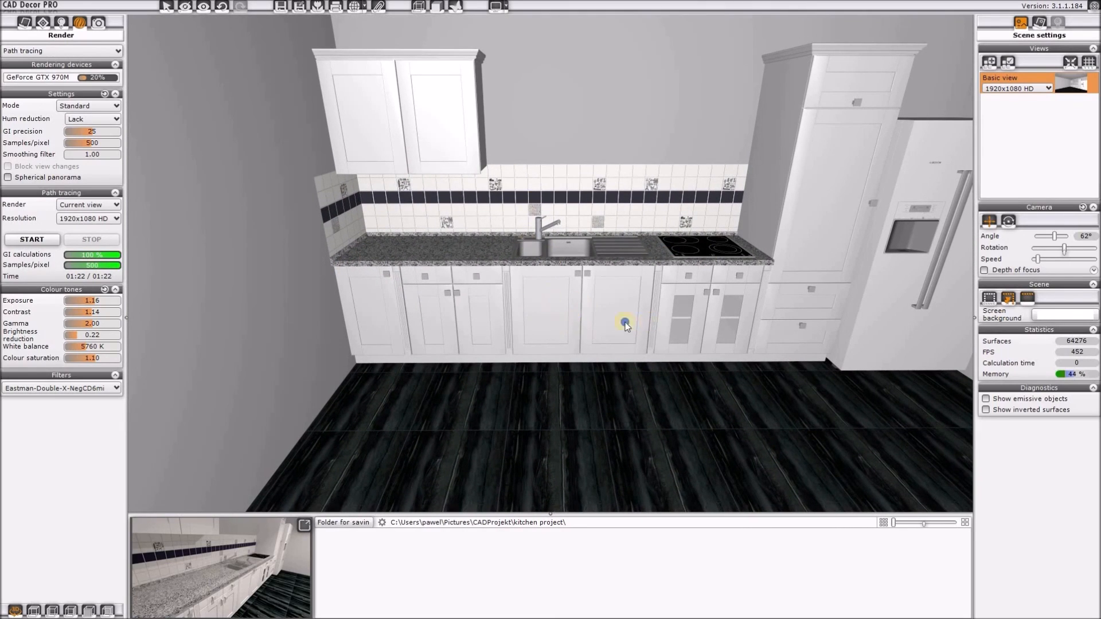
{"action": "left_click_drag", "start_coordinate": [627, 323], "coordinate": [305, 525]}
{"action": "left_click", "coordinate": [304, 523]}
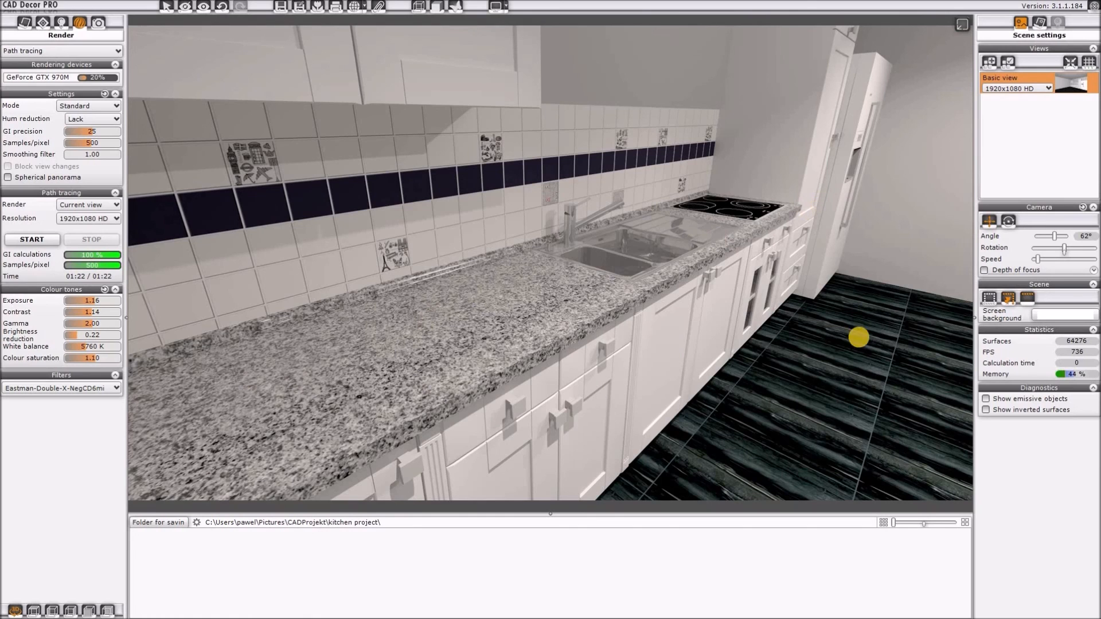
{"action": "left_click", "coordinate": [966, 30]}
{"action": "left_click_drag", "start_coordinate": [600, 260], "coordinate": [629, 198]}
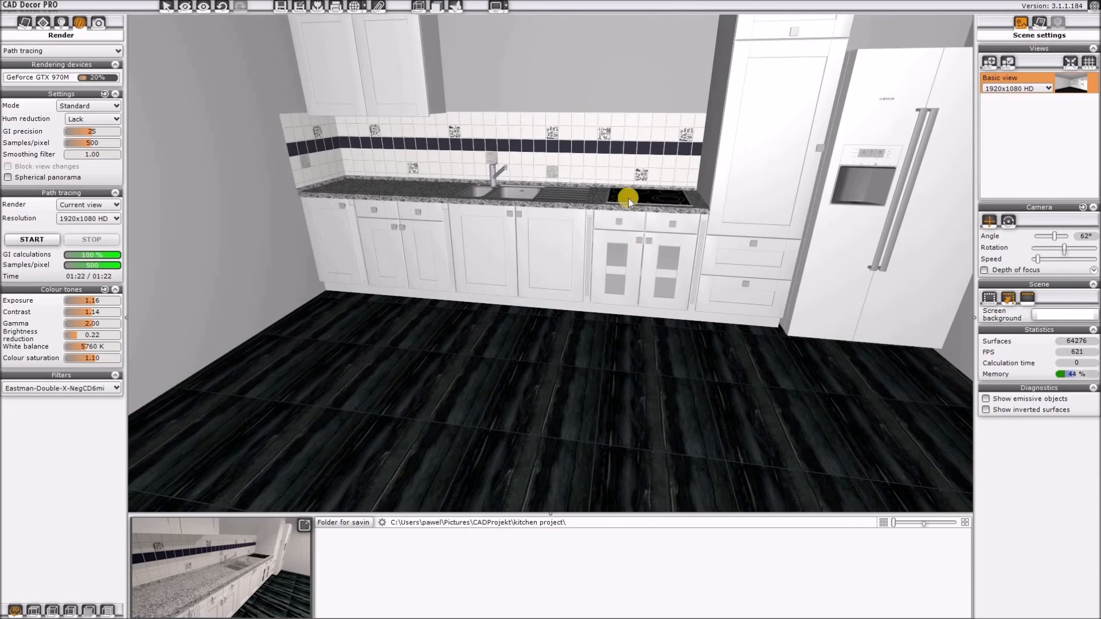